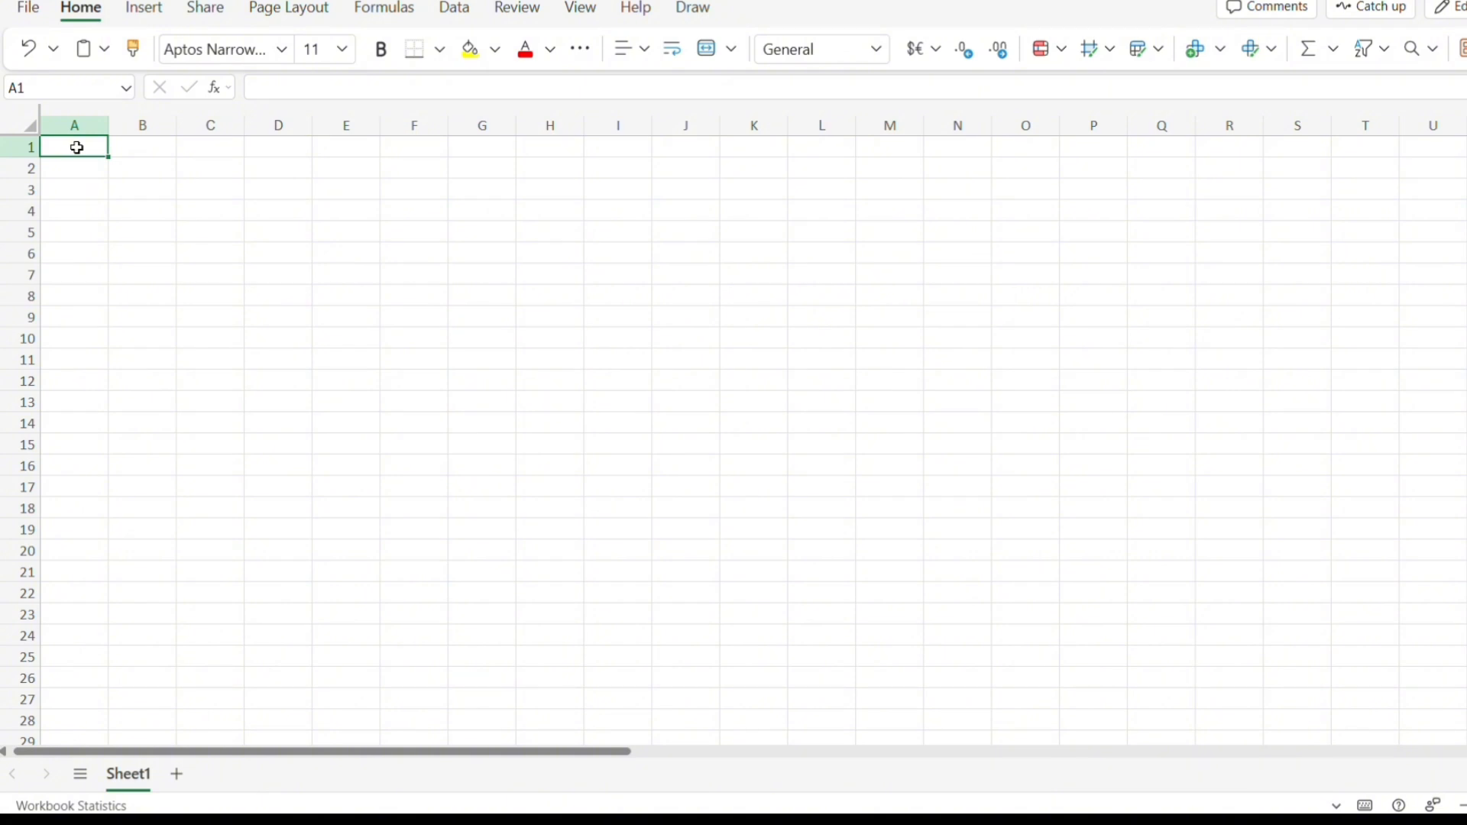
# Enter the column headers No., Name, Gender, Age and Income across row 1.
pyautogui.write('No.')
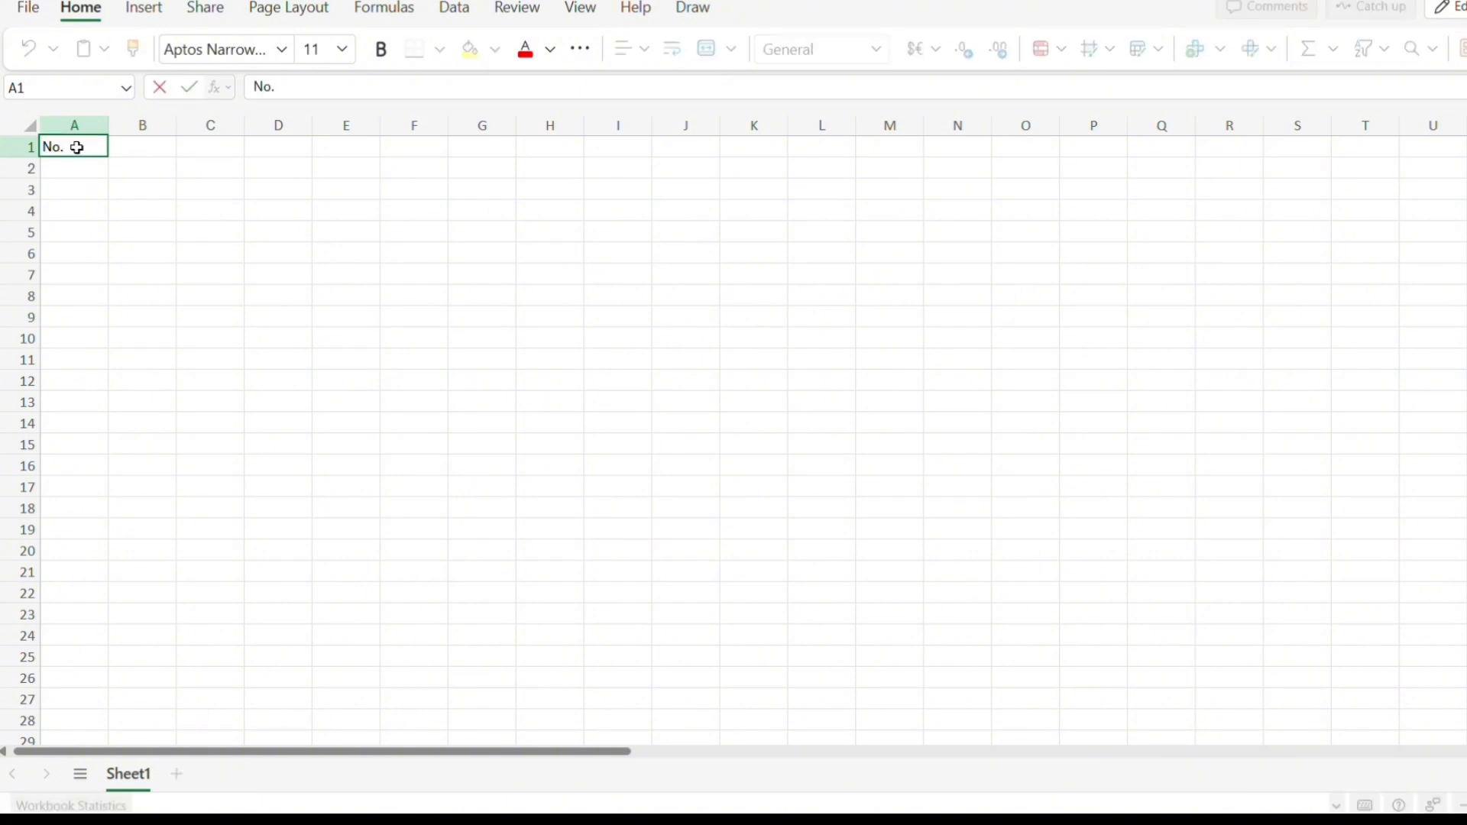
pyautogui.press('Tab')
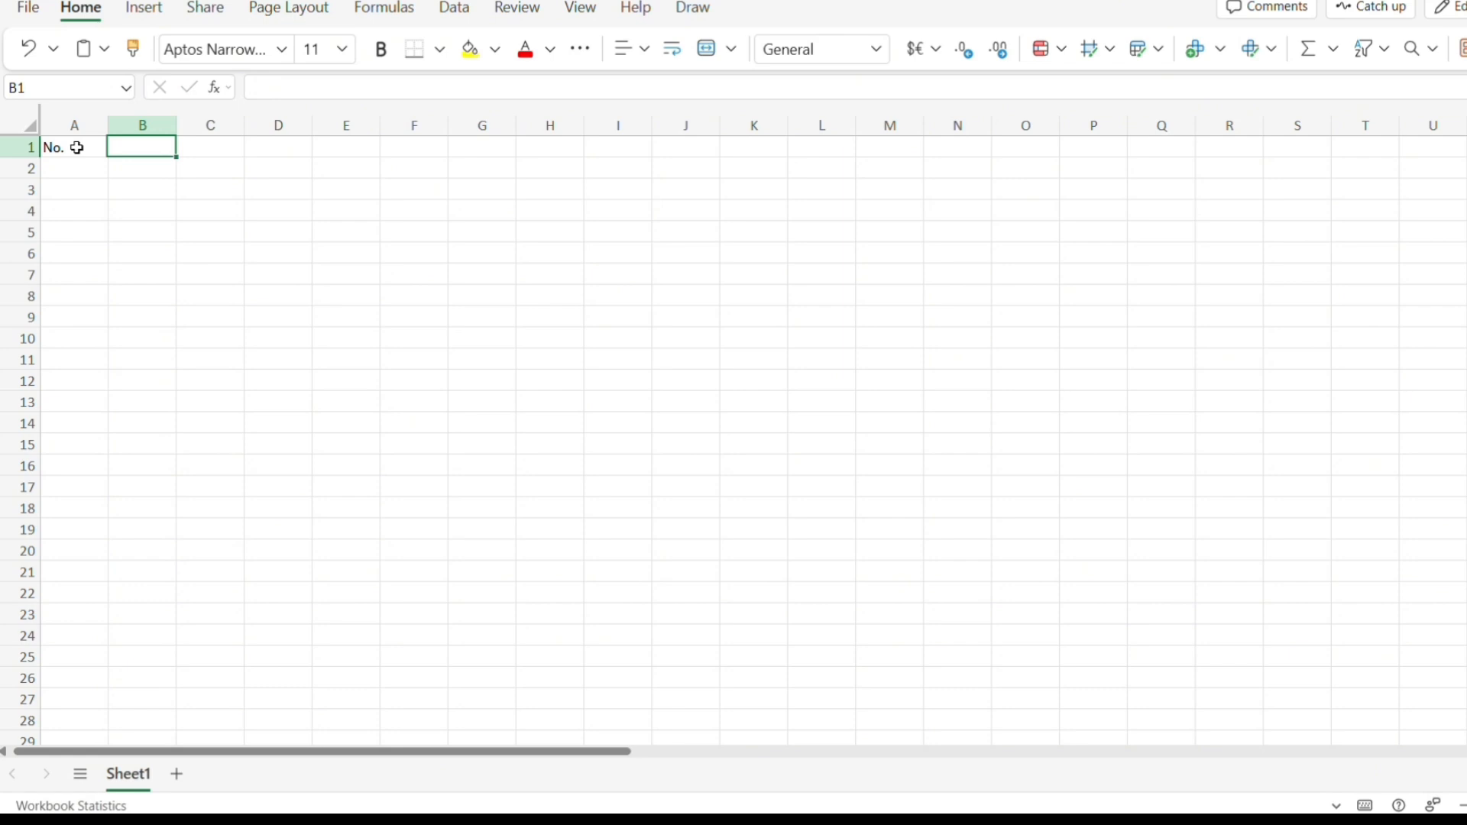
pyautogui.write('Name')
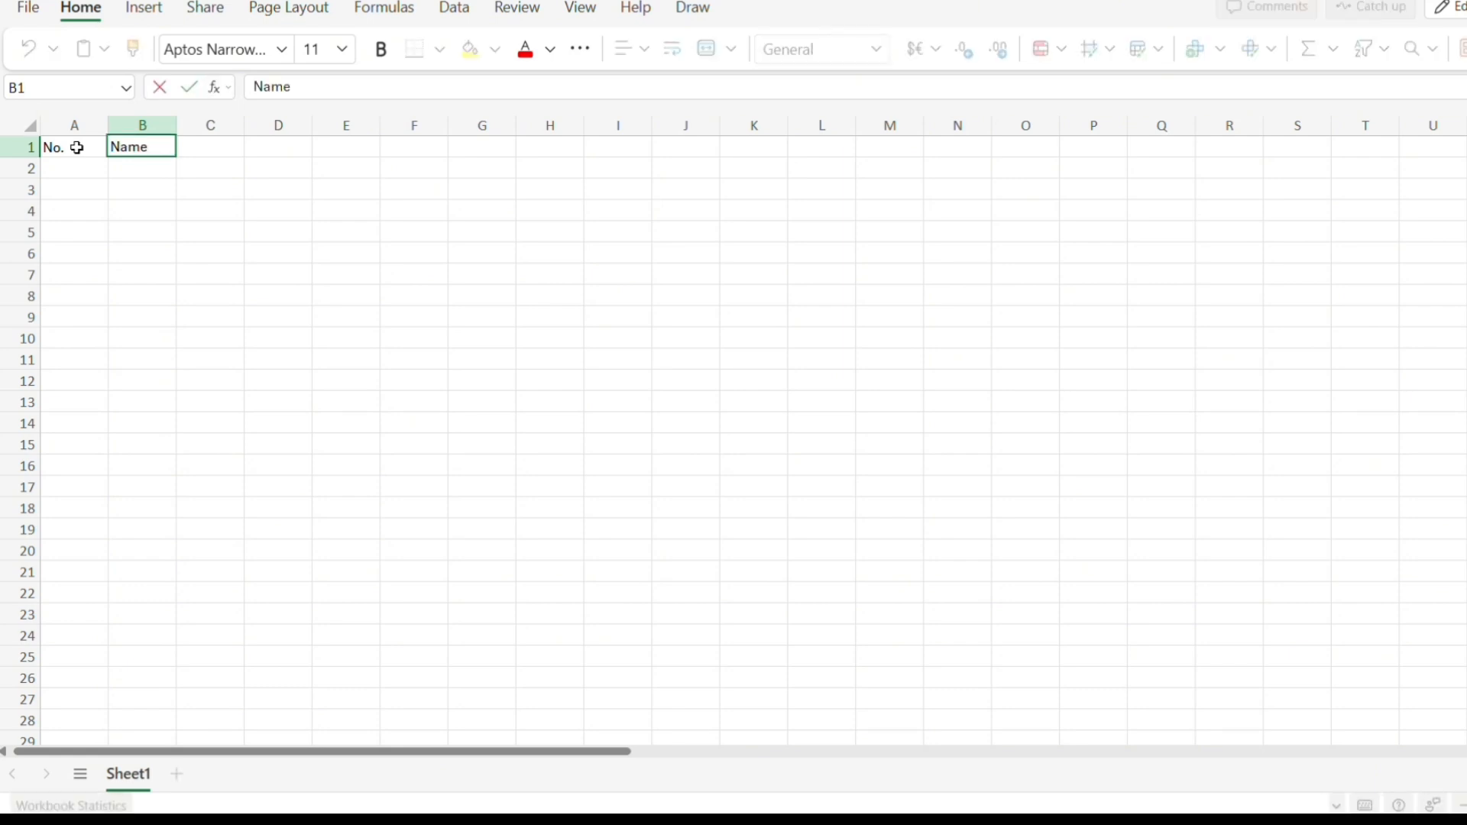
pyautogui.press('Tab')
pyautogui.write('Gender')
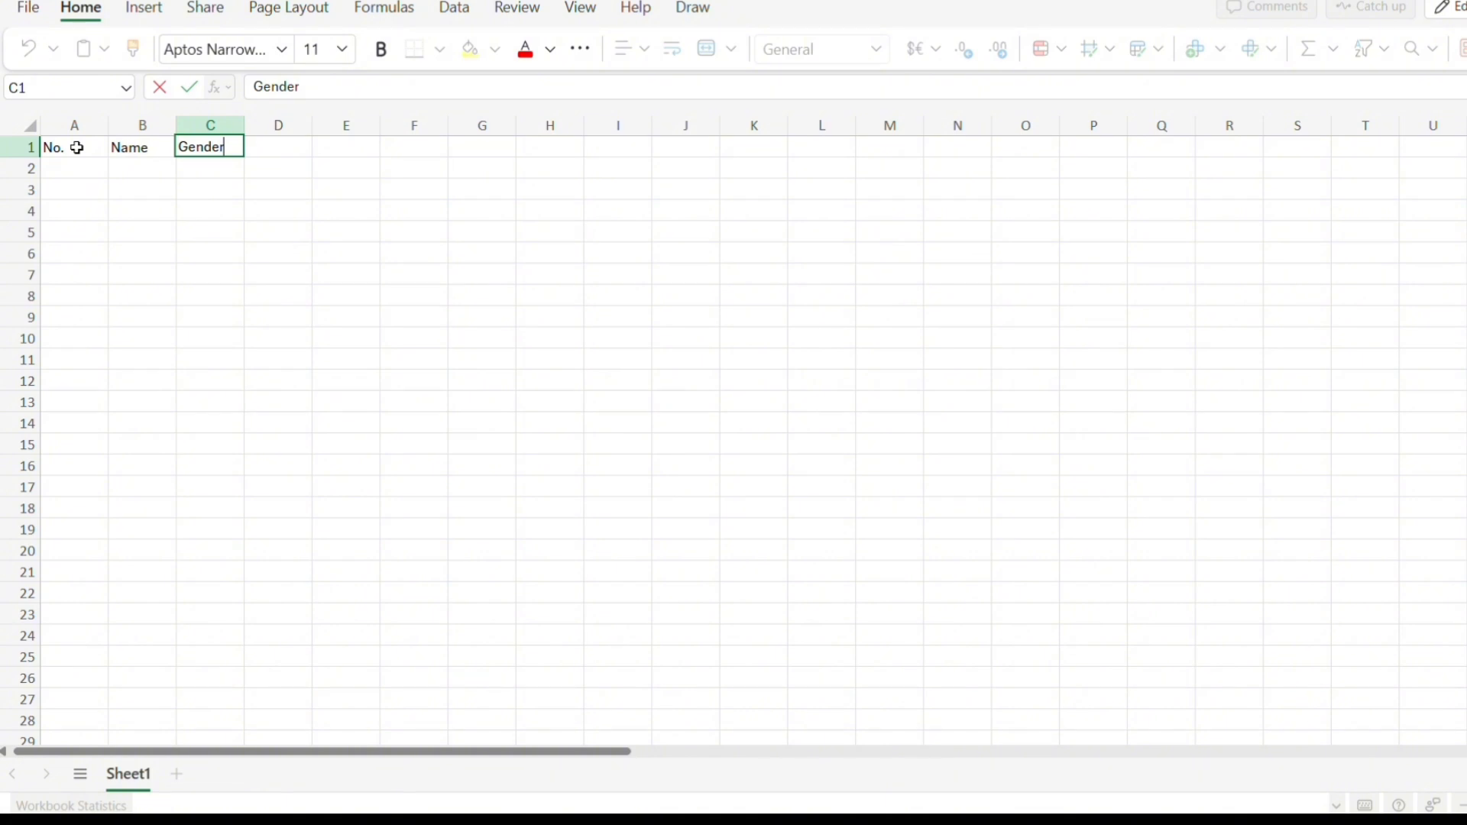
pyautogui.press('Tab')
pyautogui.write('Age')
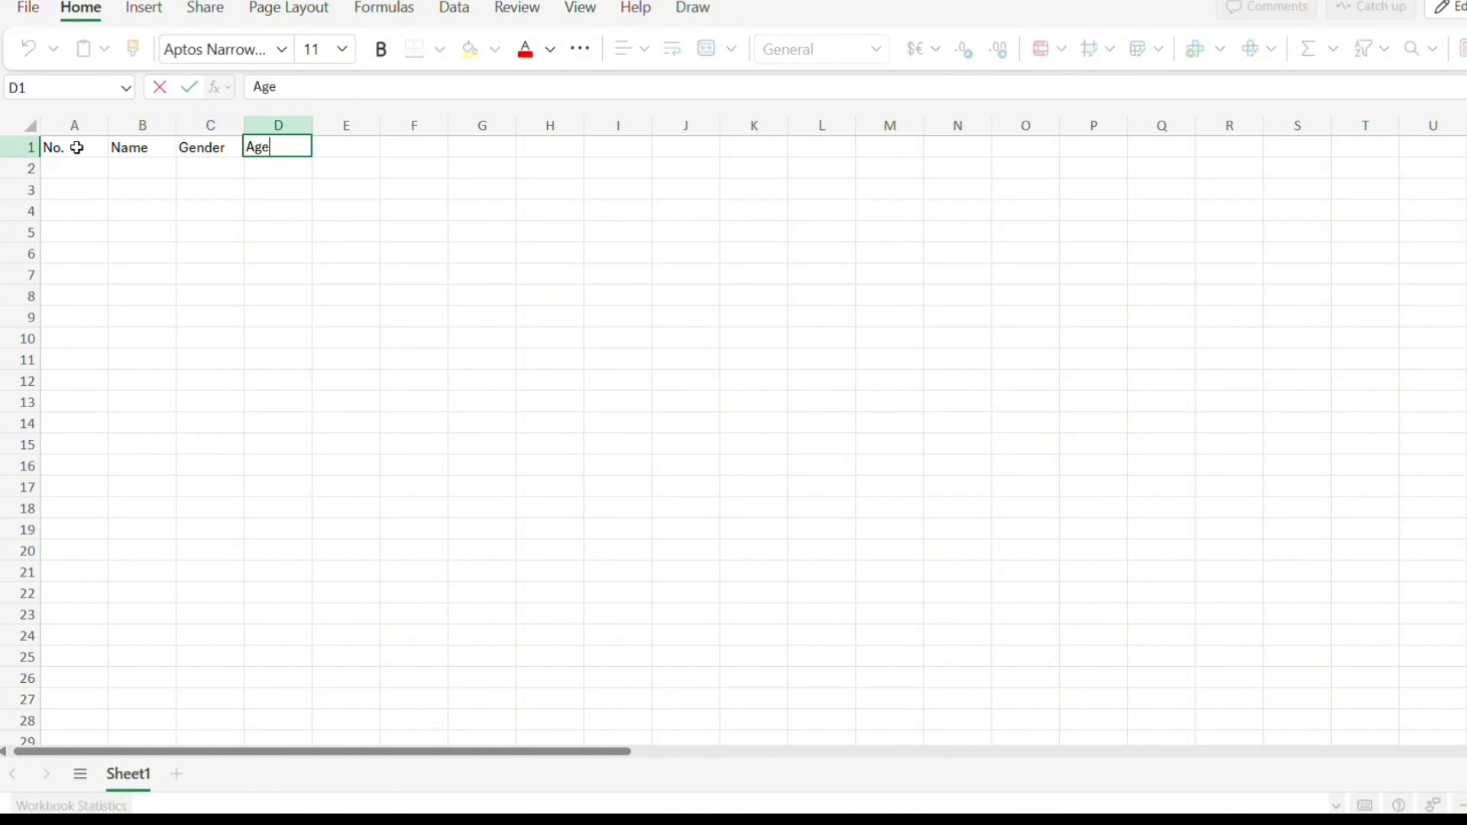
pyautogui.press('Tab')
pyautogui.write('I')
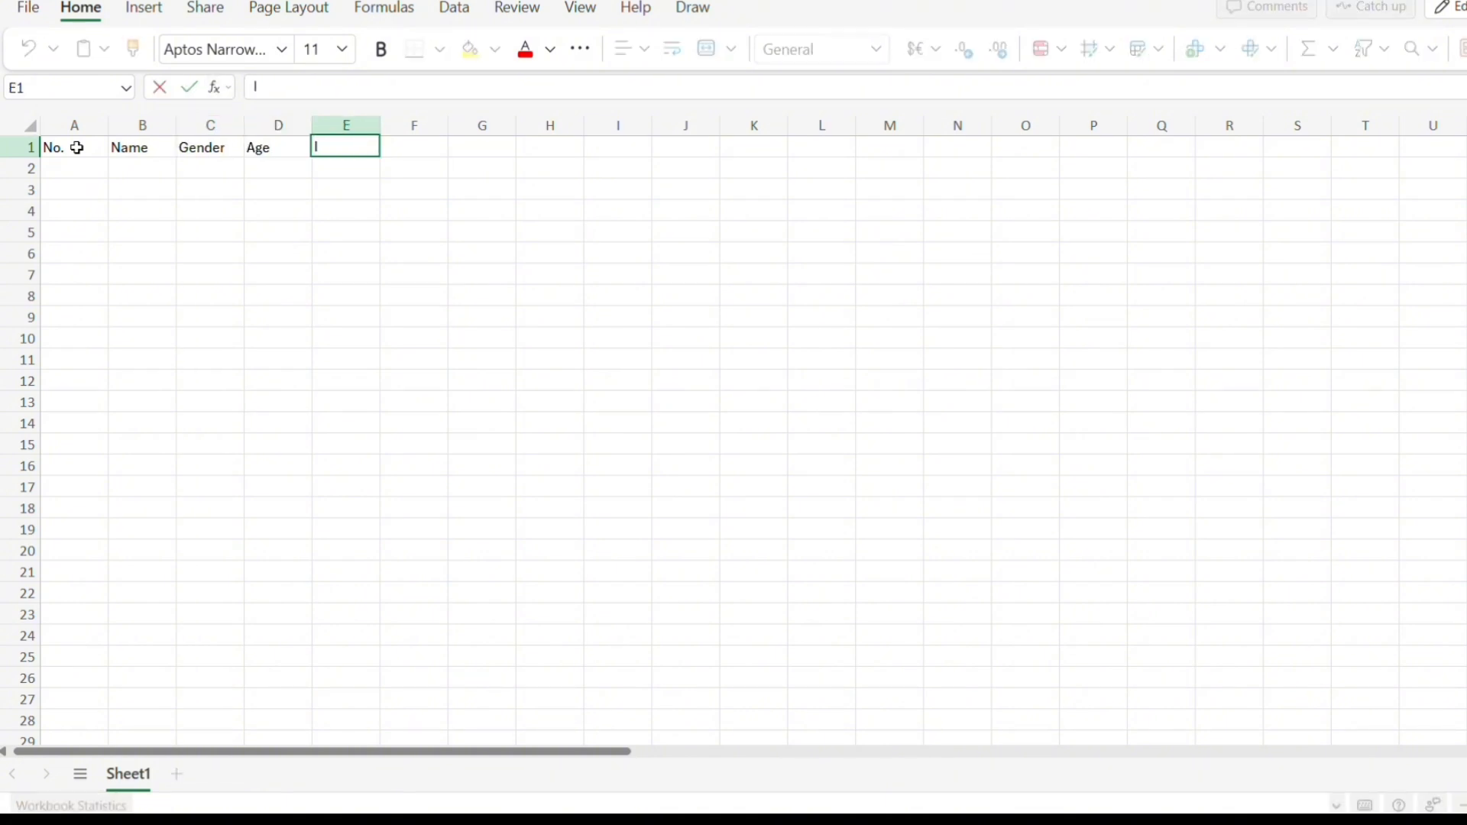
pyautogui.write('ncome')
# Number rows 2 to 11 in the No. column from 1 to 10 by filling a series down from 1.
pyautogui.click(69, 165)
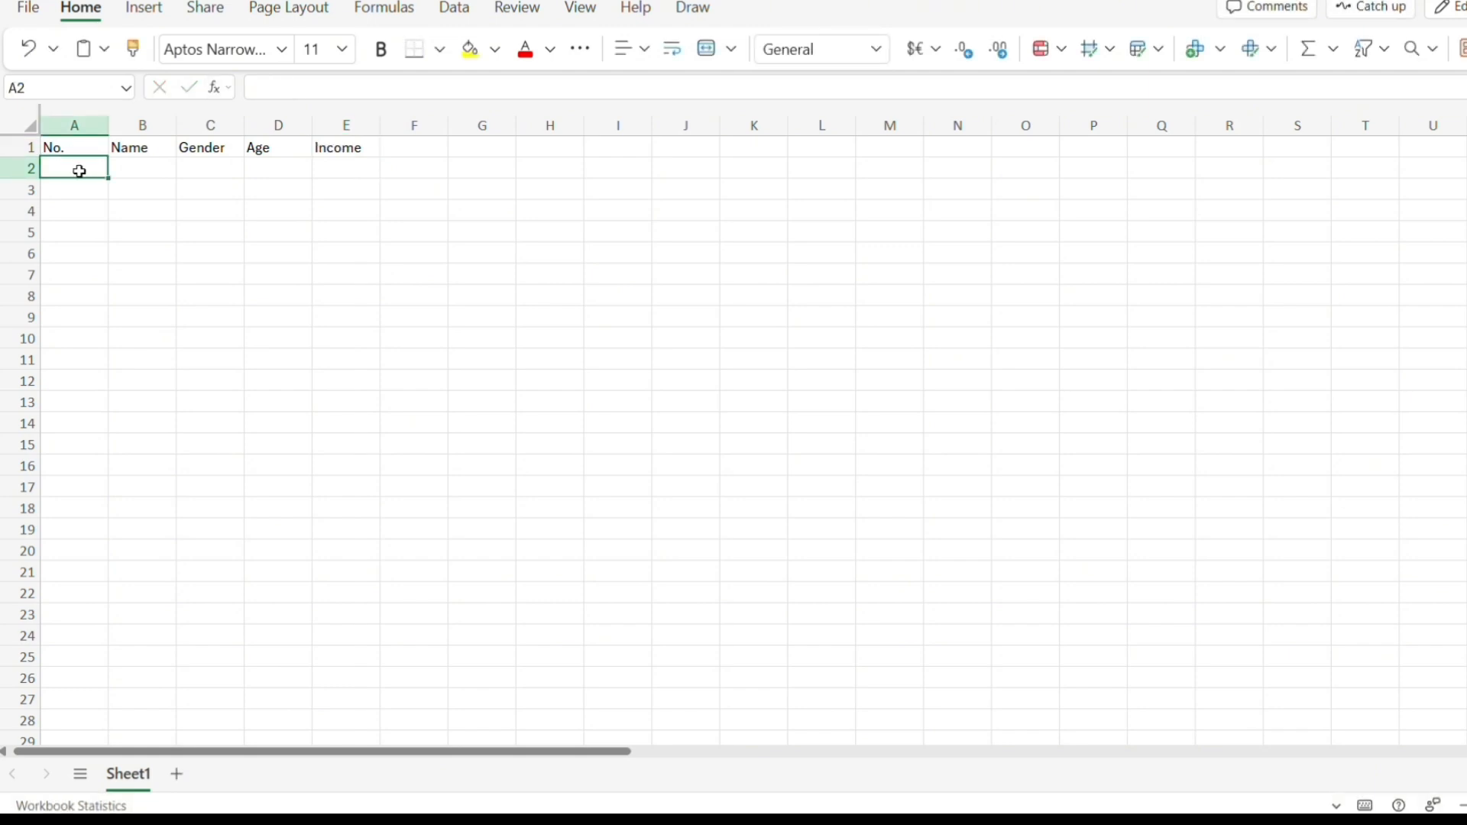
pyautogui.write('1')
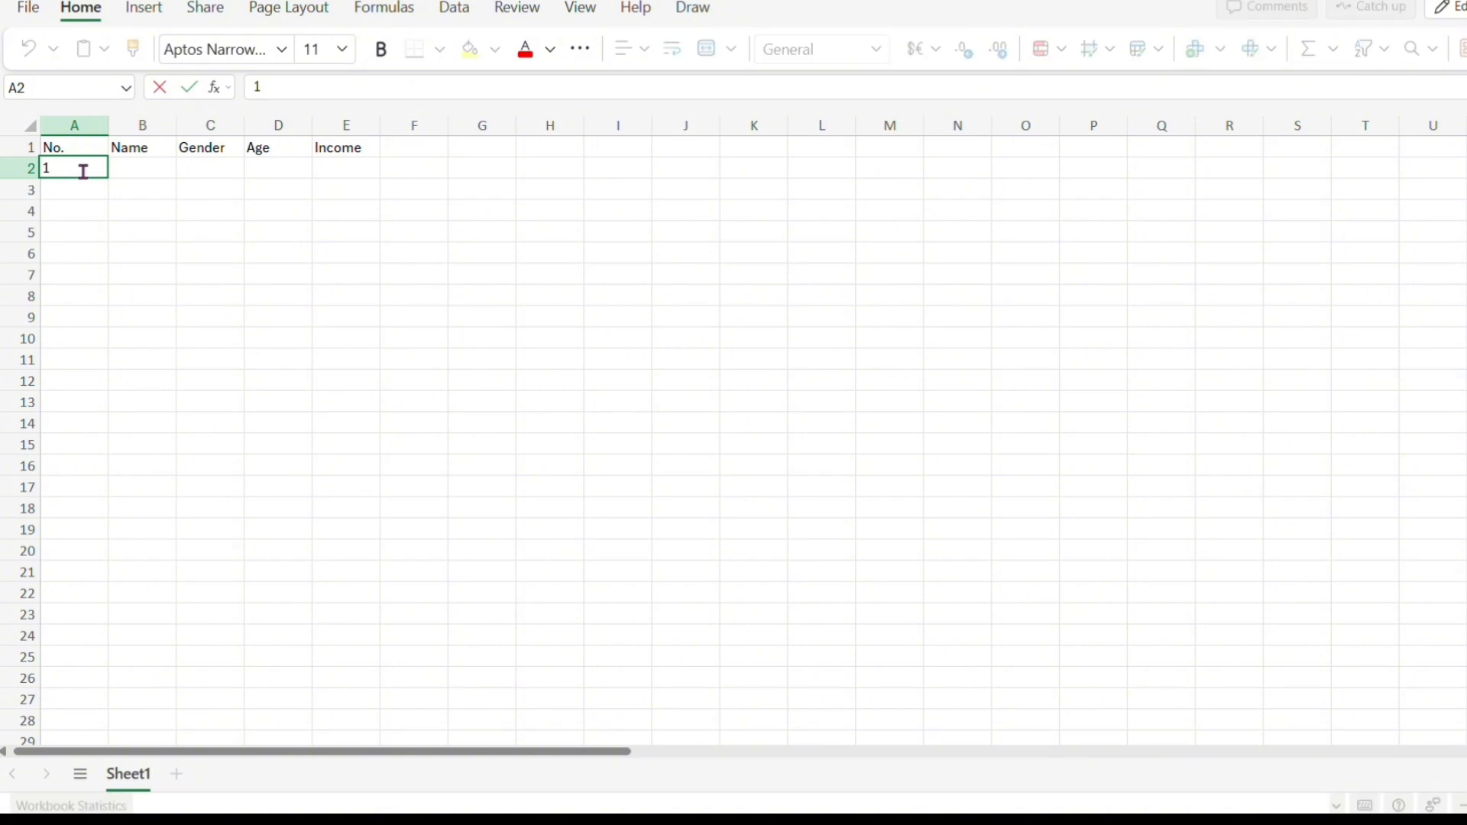
pyautogui.press('Return')
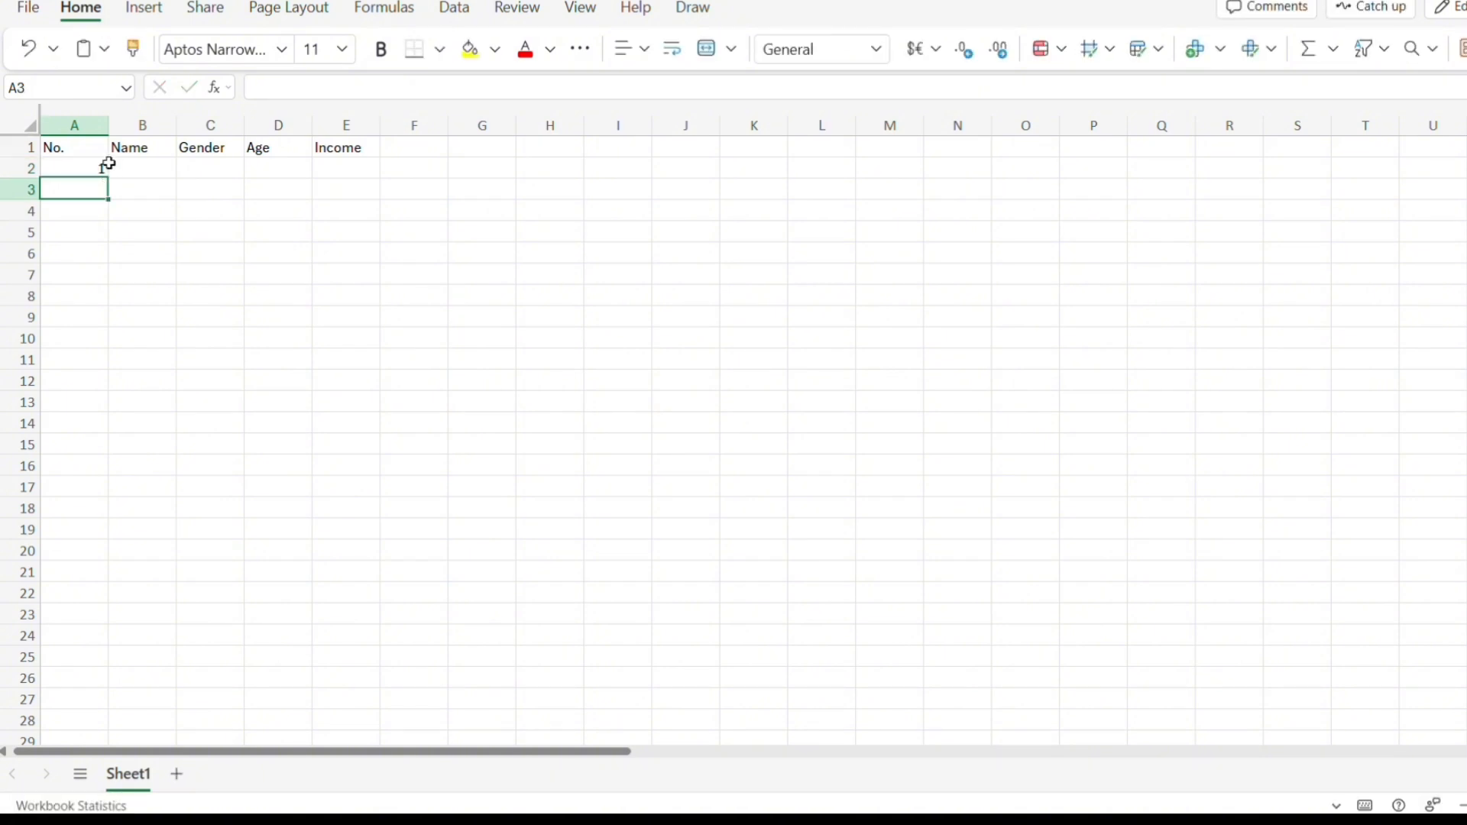
pyautogui.click(99, 168)
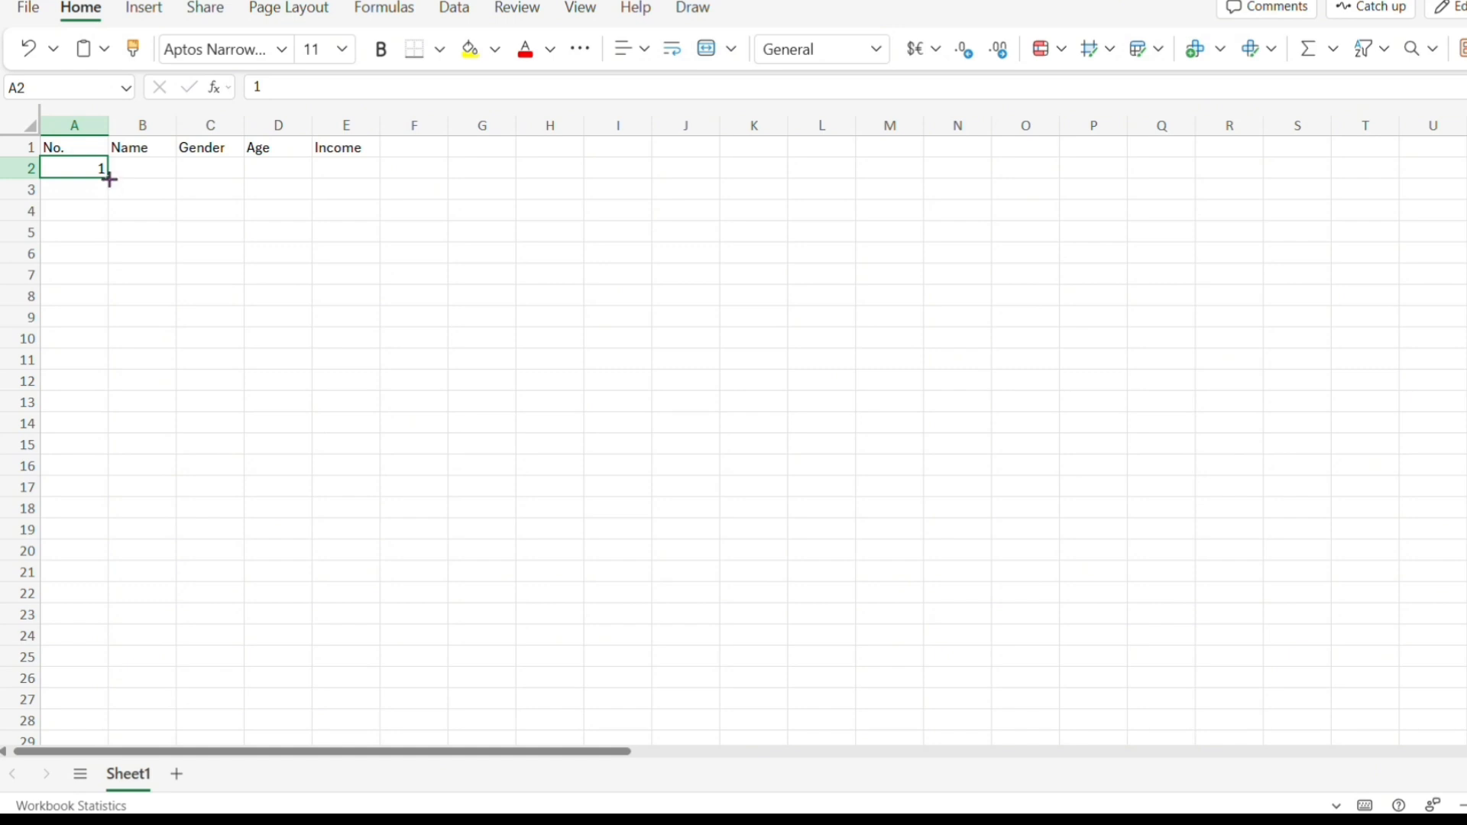
pyautogui.moveTo(109, 179); pyautogui.dragTo(95, 354)
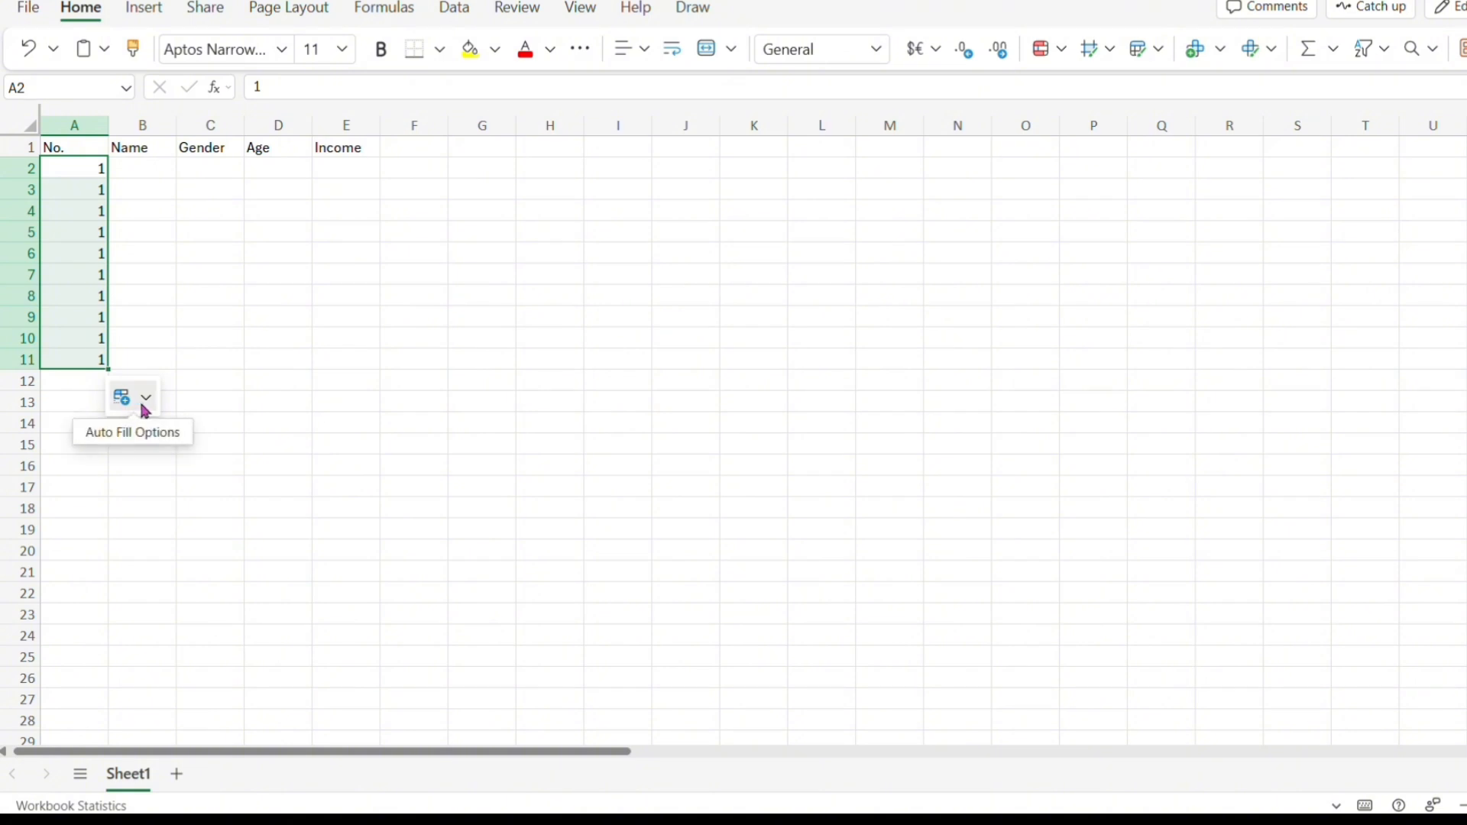
pyautogui.click(146, 397)
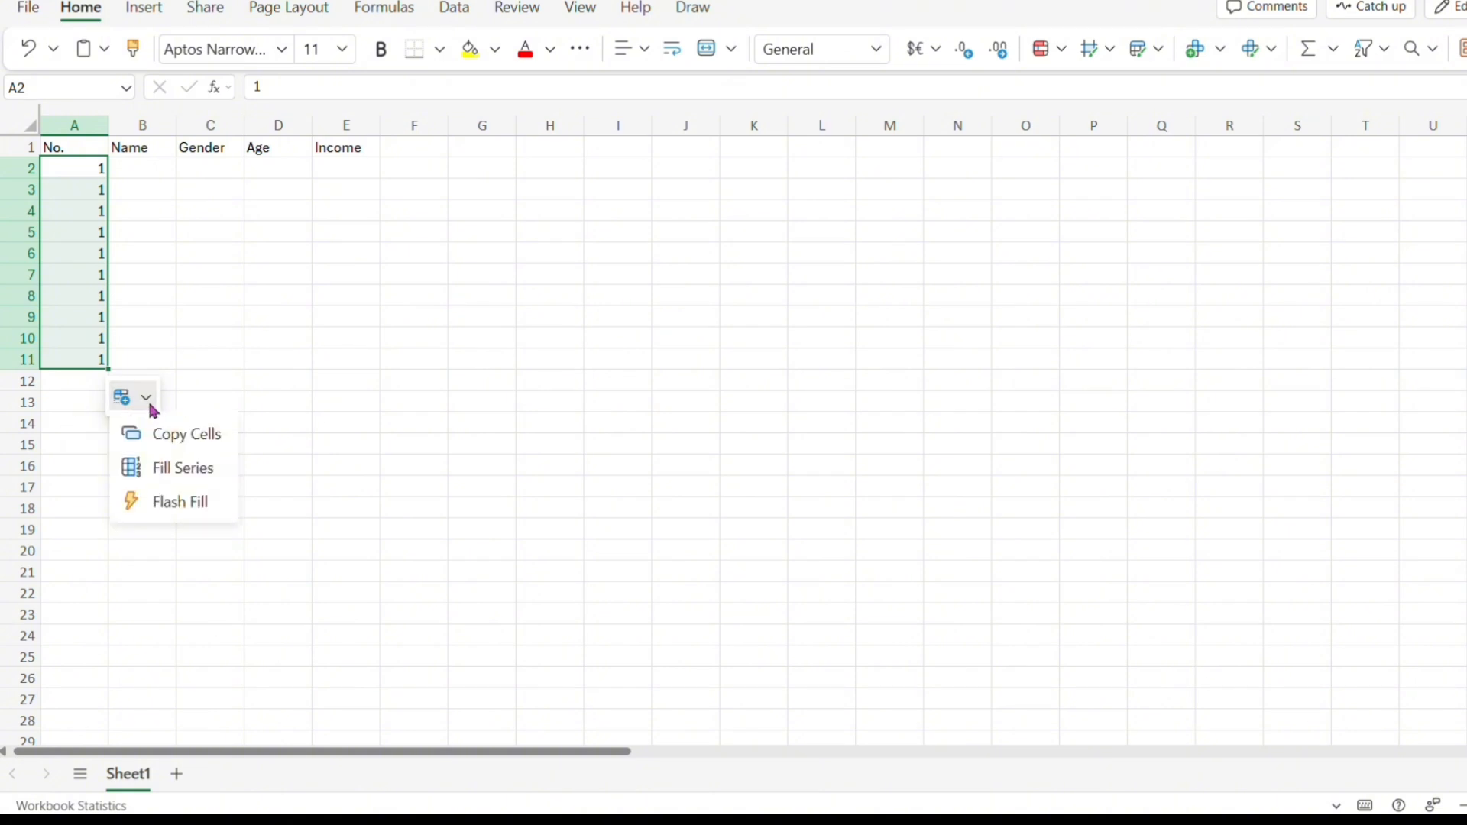
pyautogui.click(149, 477)
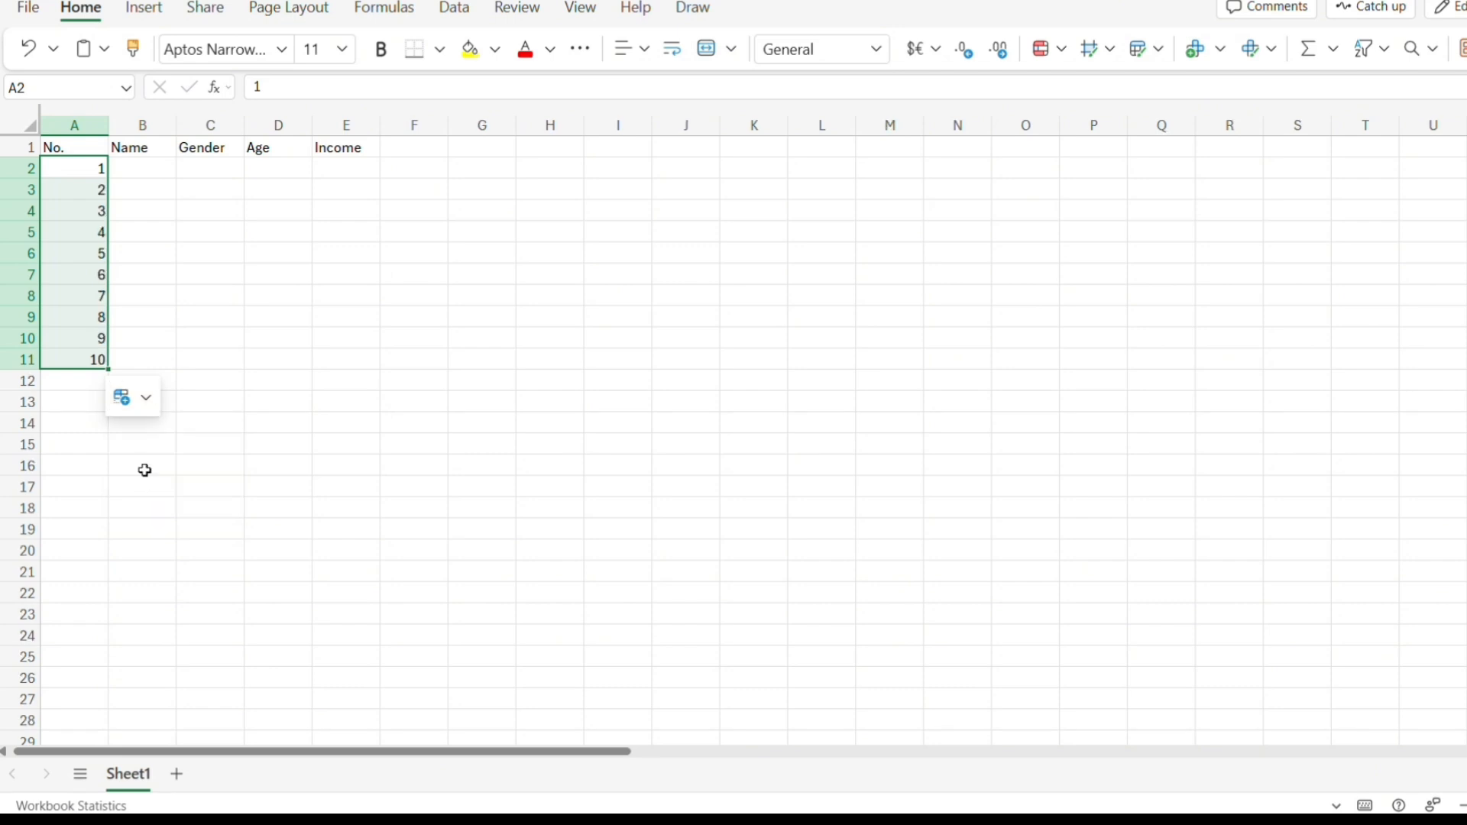
# Enter ten people's first names in the Name column for rows 2 to 11.
pyautogui.click(138, 169)
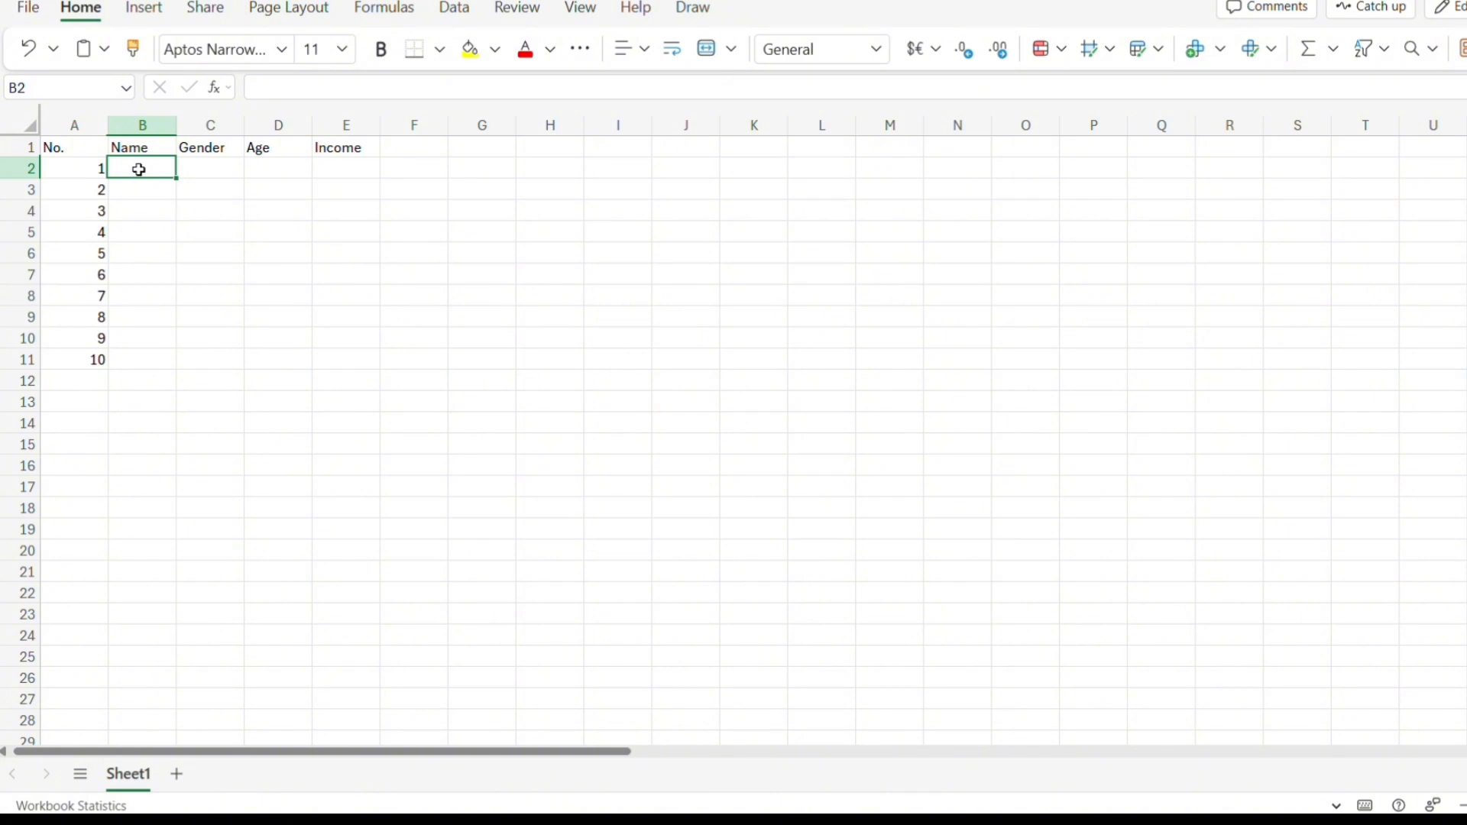
pyautogui.write('Nath')
pyautogui.press('Return')
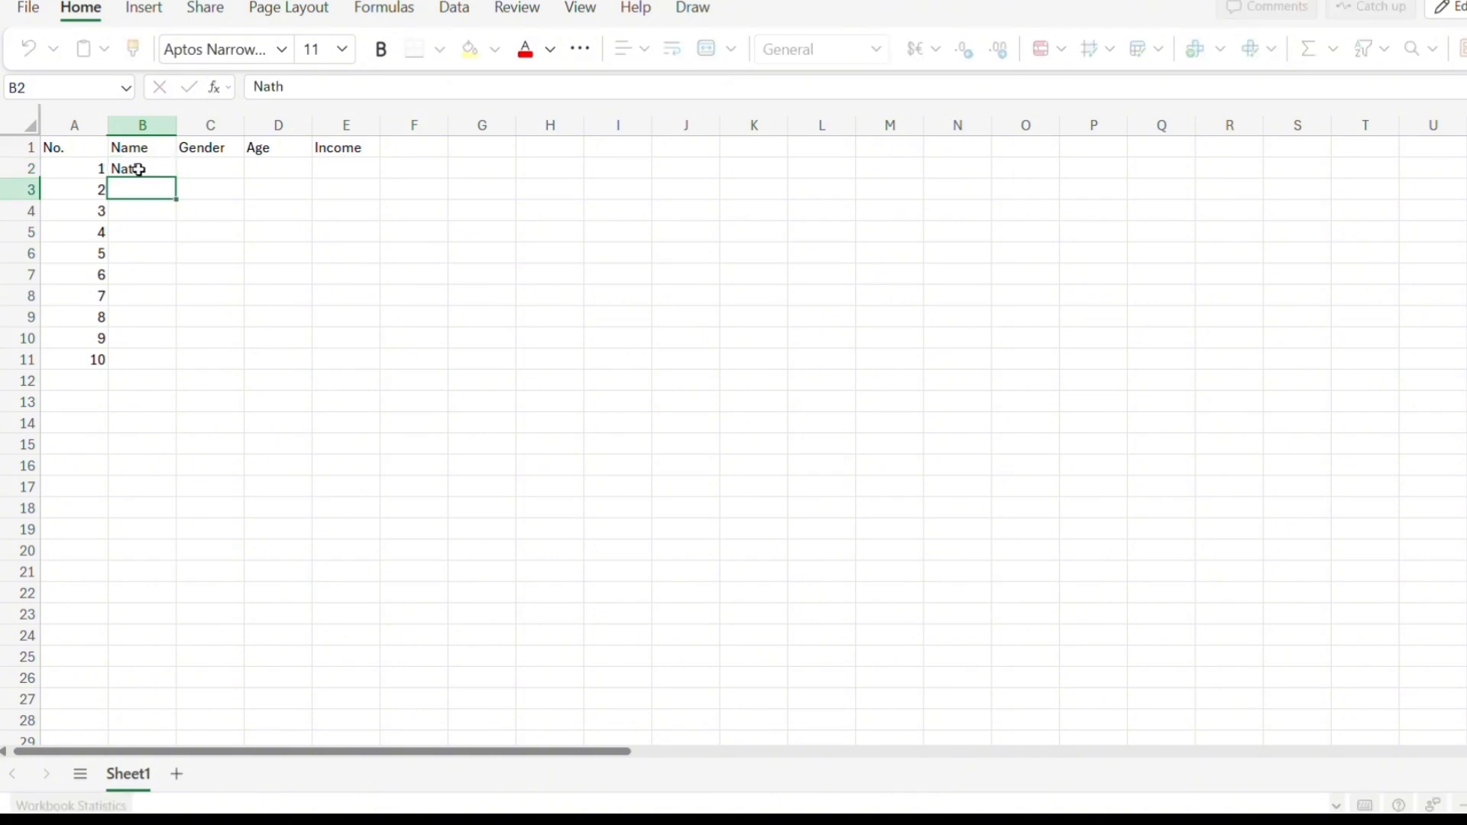
pyautogui.write('Kent')
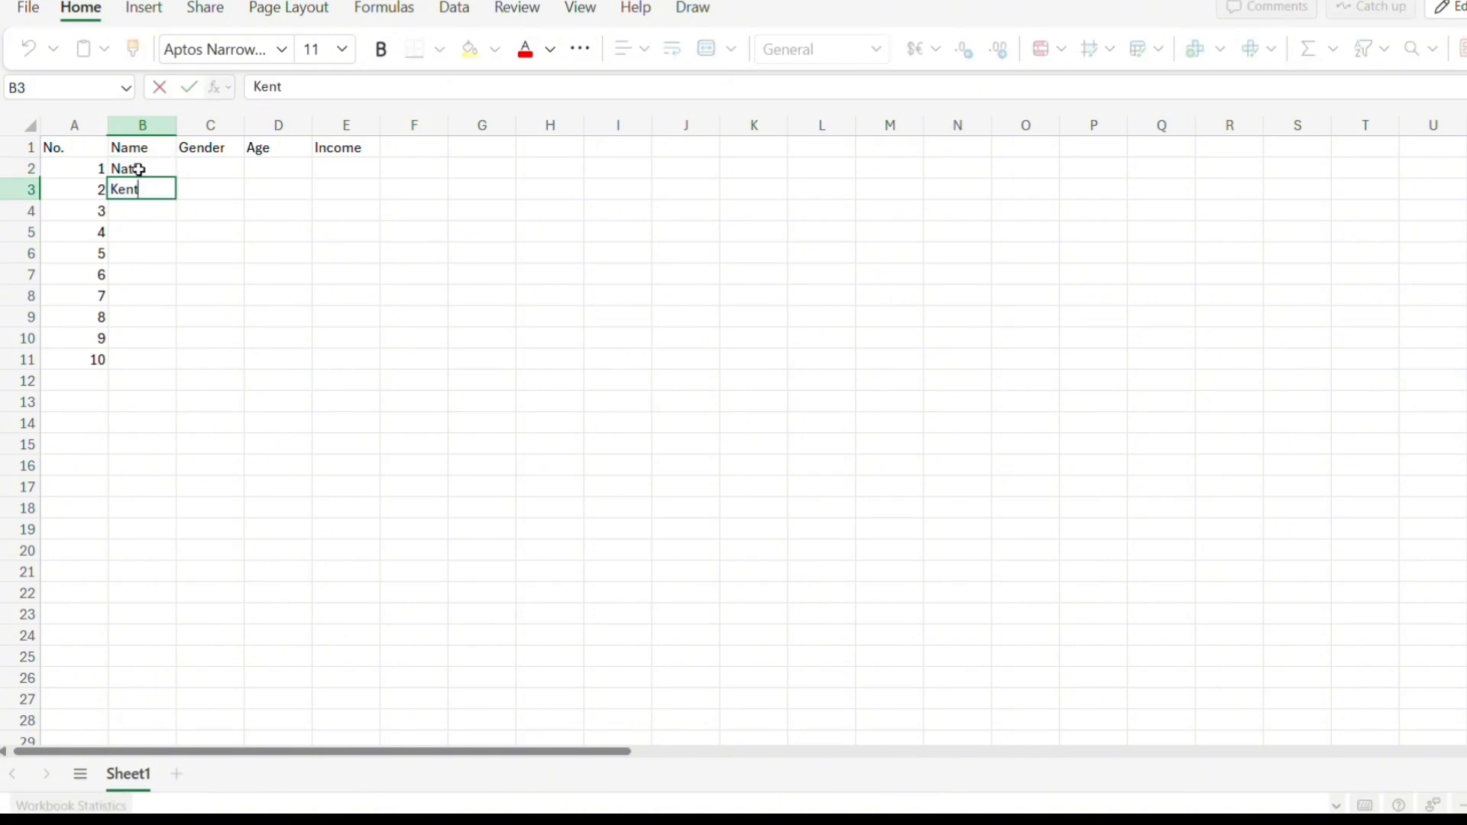
pyautogui.press('Return')
pyautogui.write('John')
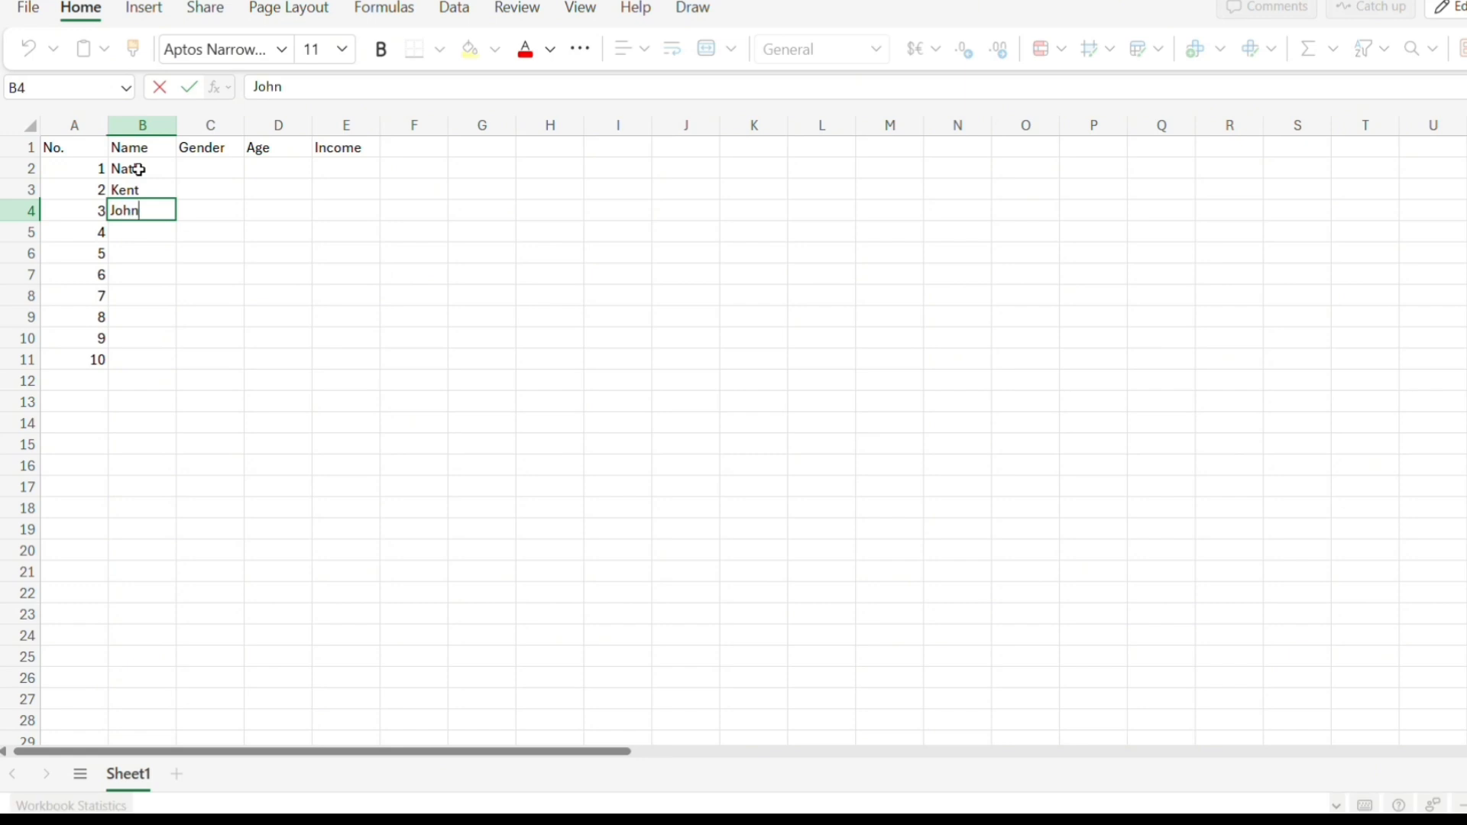
pyautogui.press('Return')
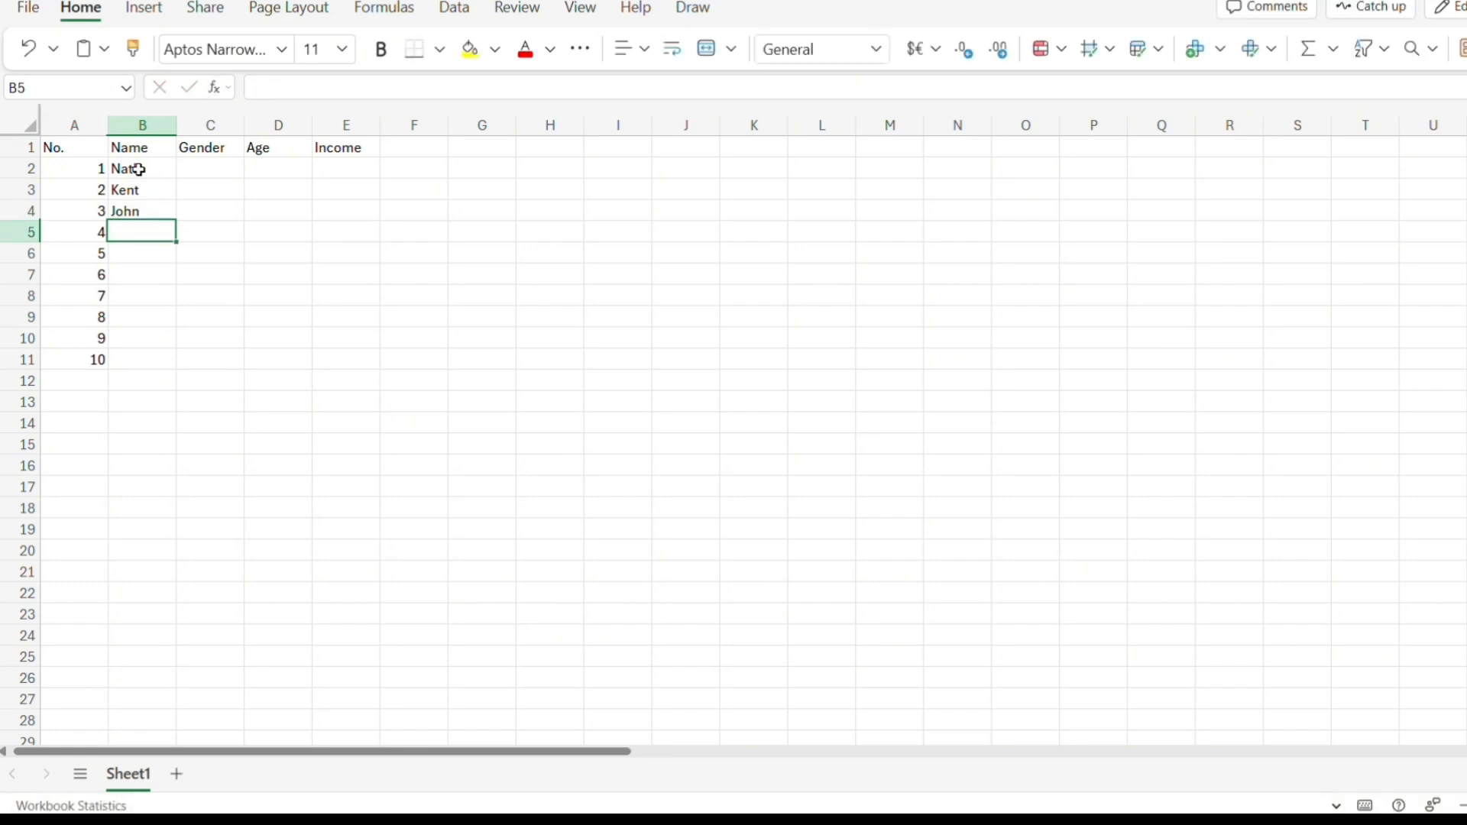
pyautogui.write('Thalie')
pyautogui.press('Return')
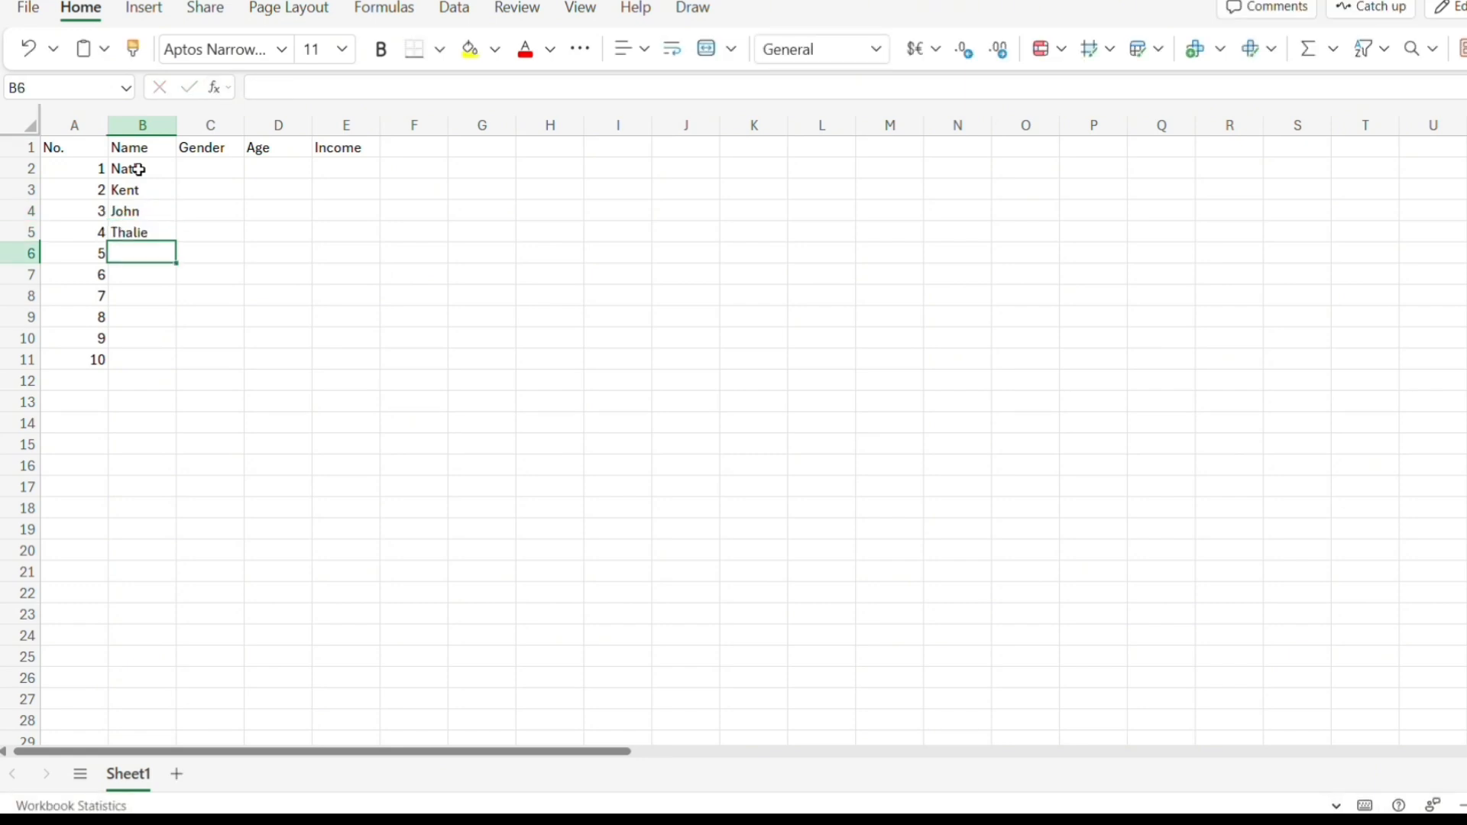
pyautogui.write('Justin')
pyautogui.press('Return')
pyautogui.write('Grace')
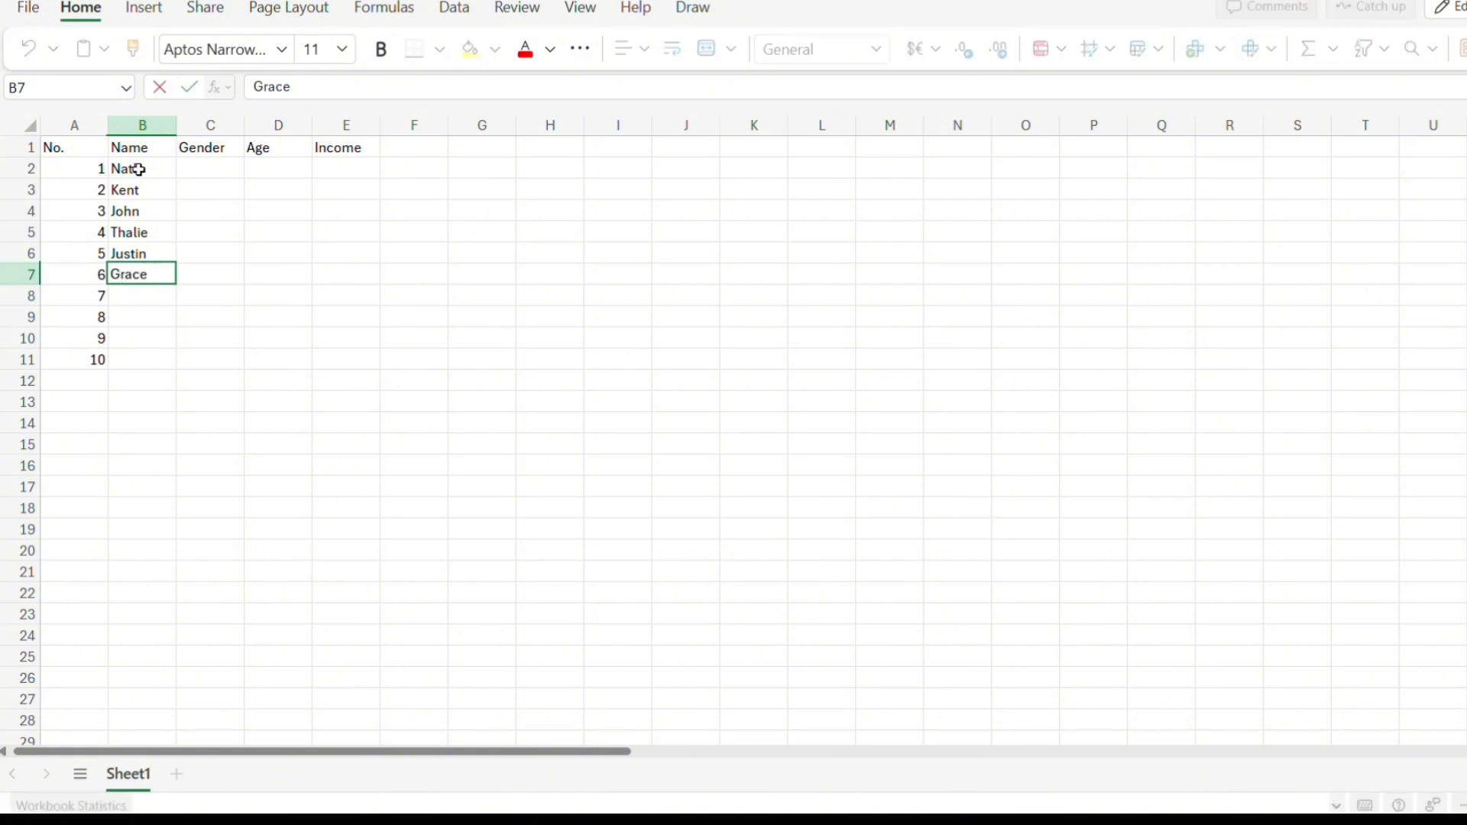
pyautogui.press('Return')
pyautogui.write('Christian')
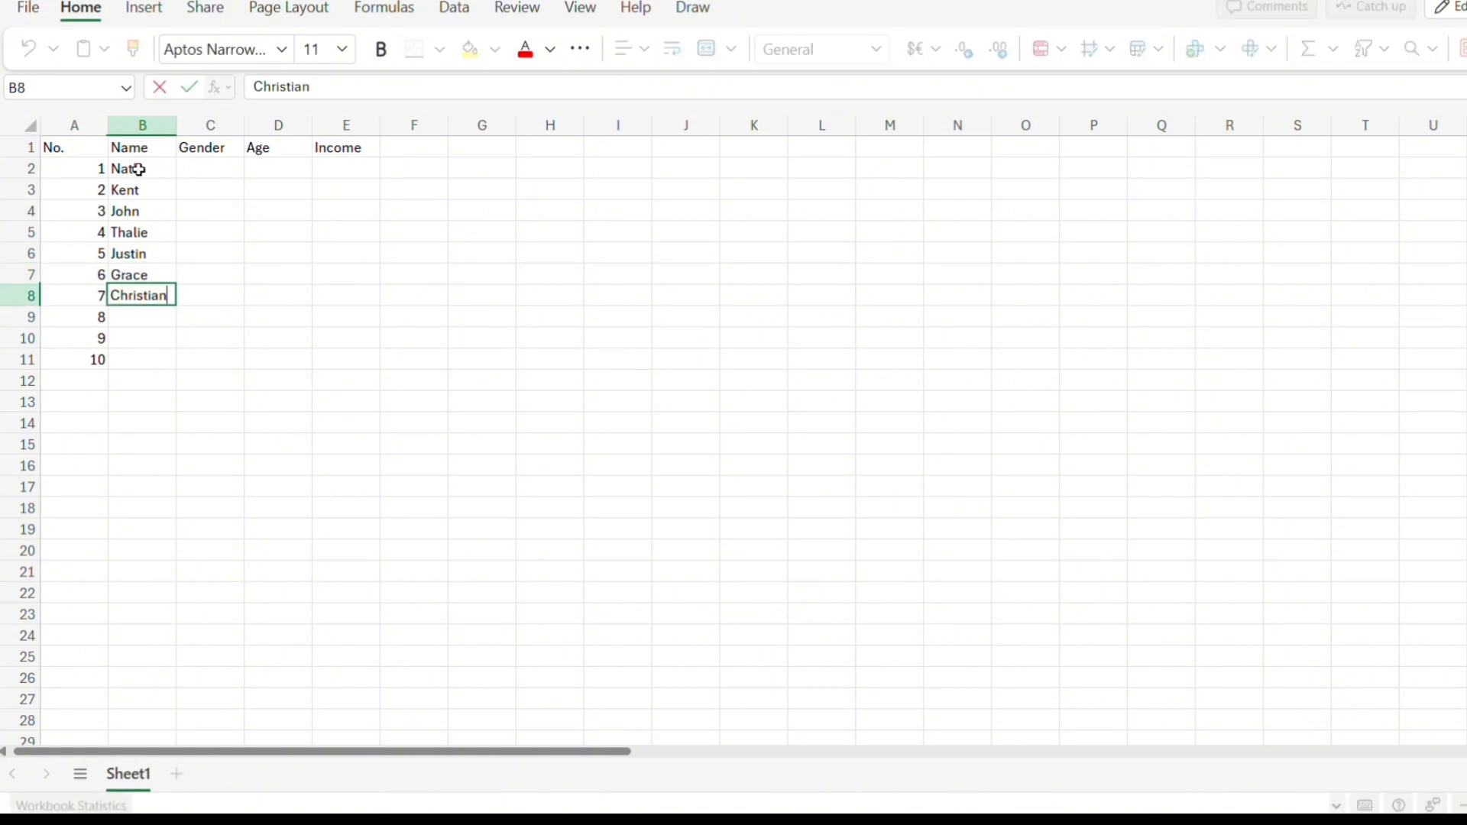
pyautogui.press('Return')
pyautogui.write('Dawnna')
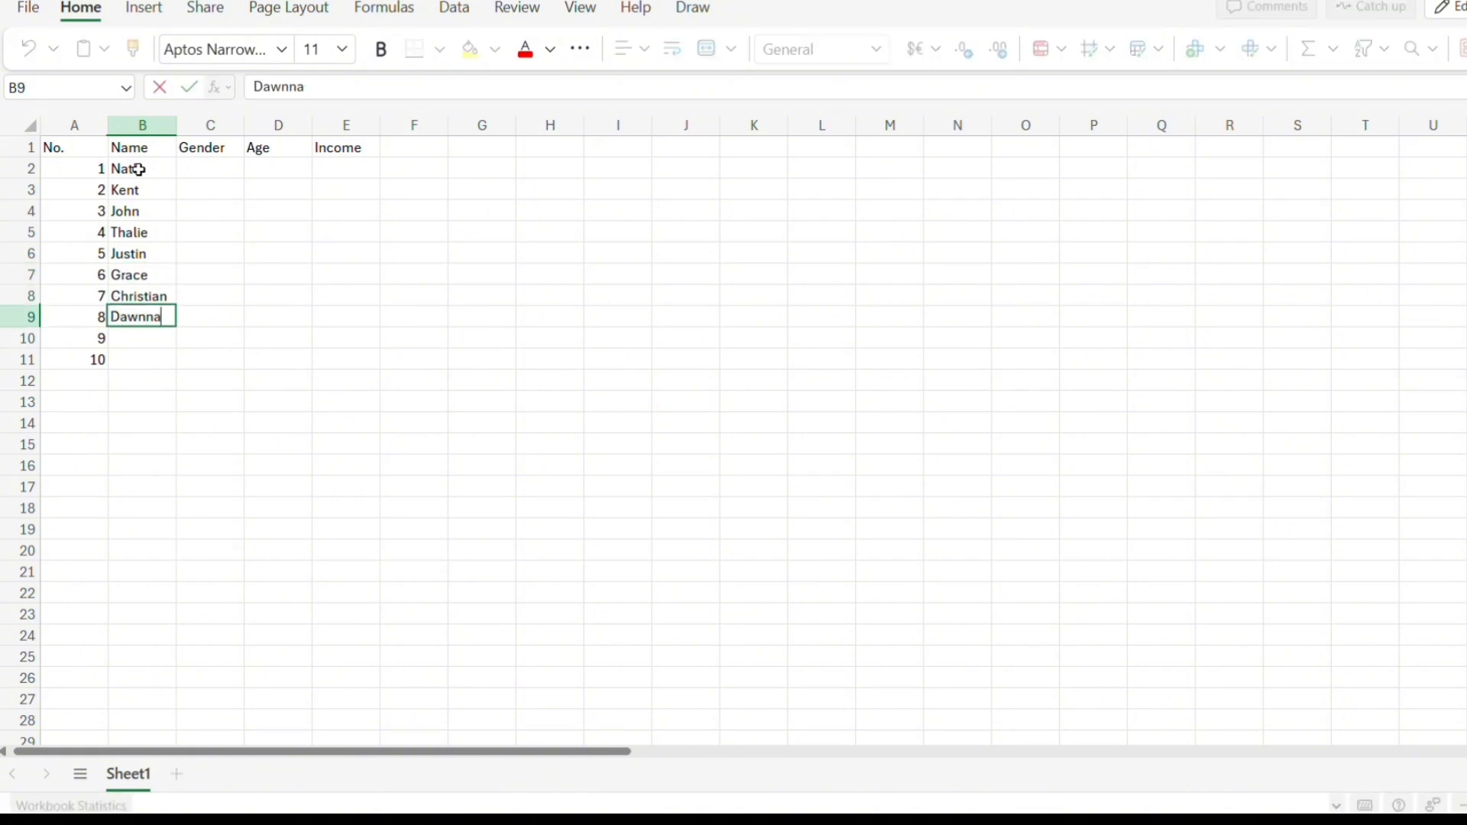
pyautogui.press('Return')
pyautogui.write('Dave')
pyautogui.press('Return')
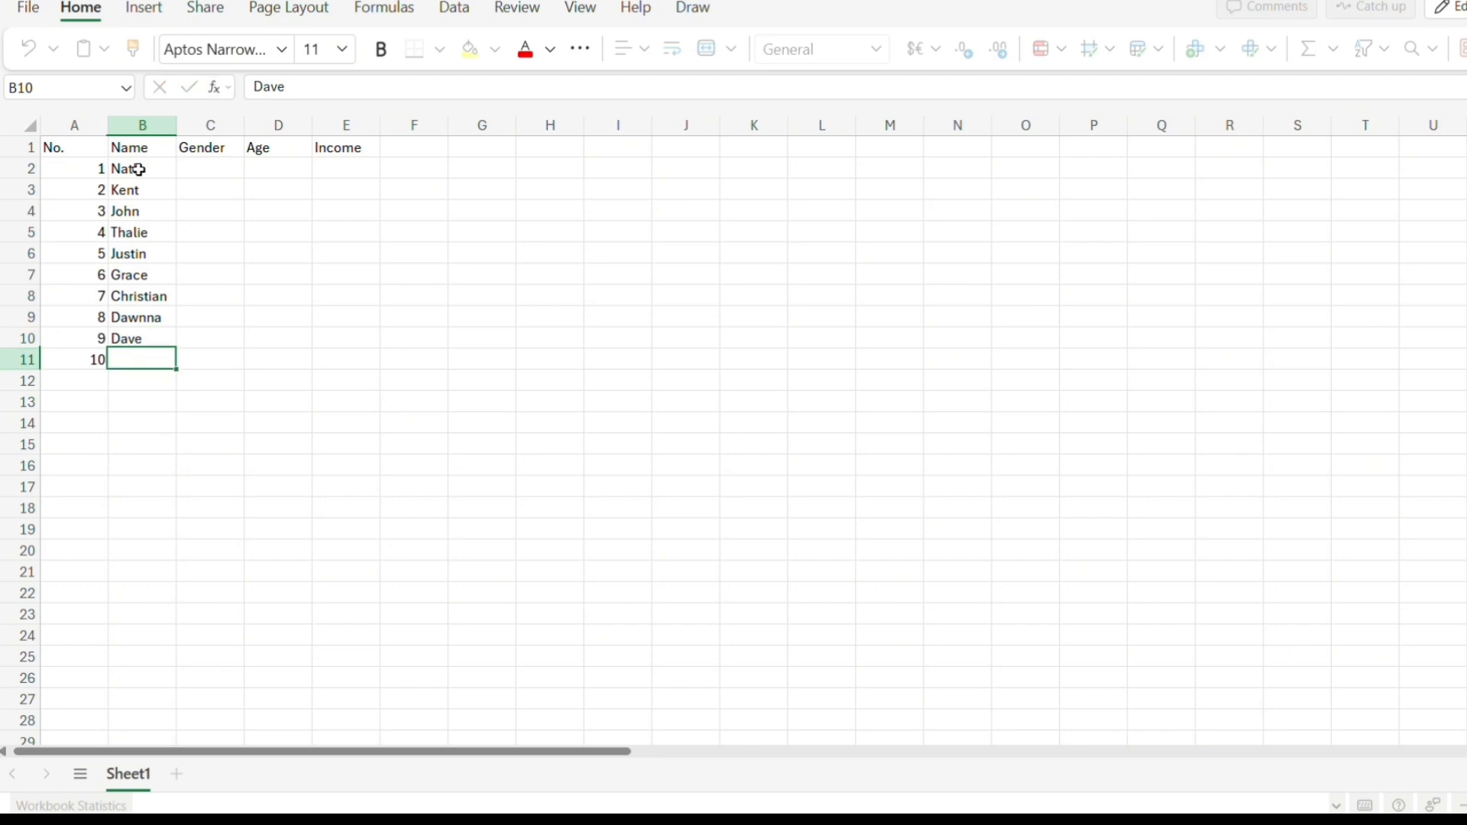
pyautogui.write('Kimberly')
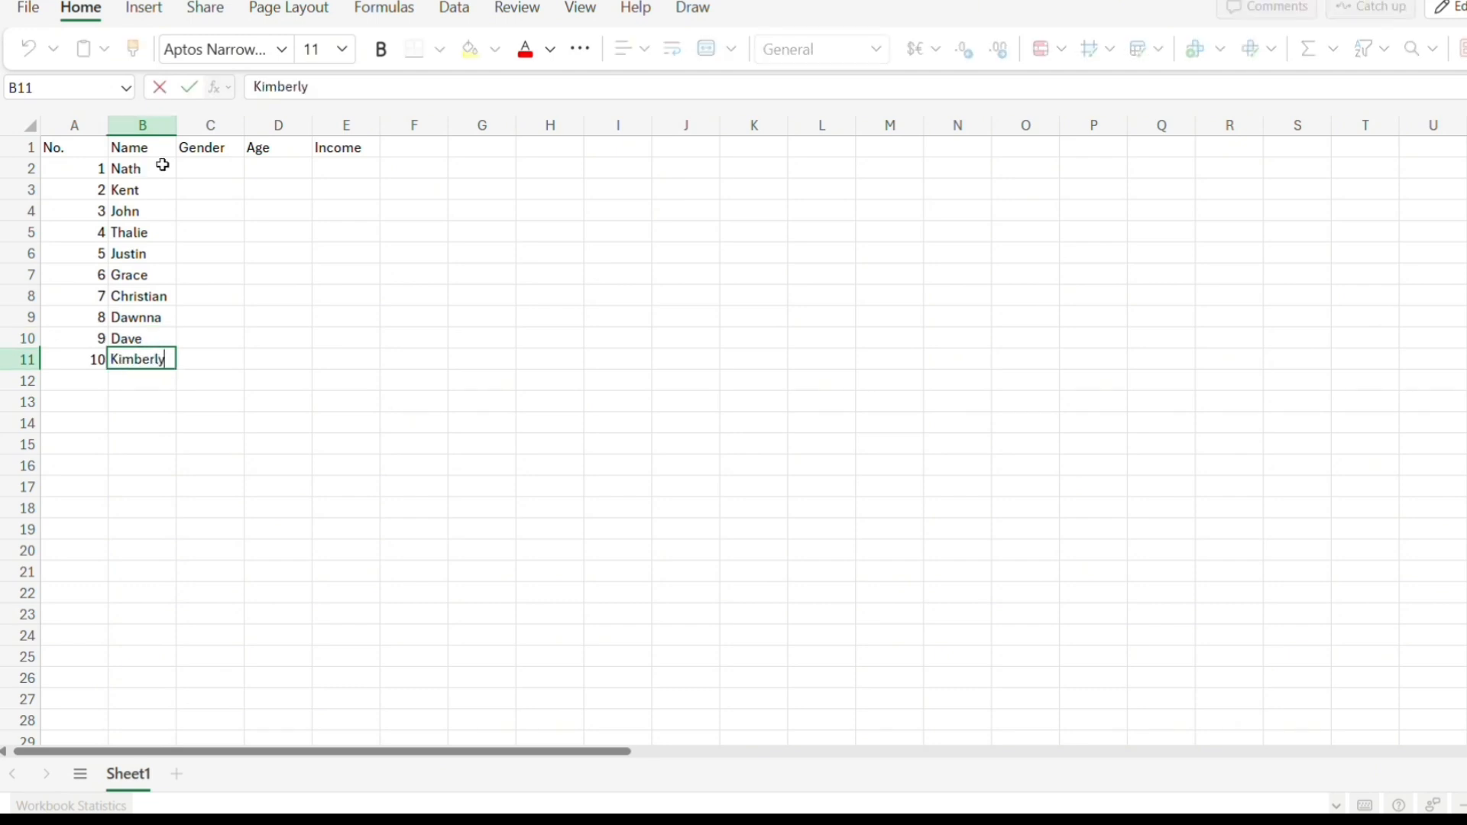
# Fill the Gender column for rows 2 to 11 with Female or Male for each person, alternating Female, Male, Male, Female, Male, Female, Male, Female, Male, Female.
pyautogui.click(201, 166)
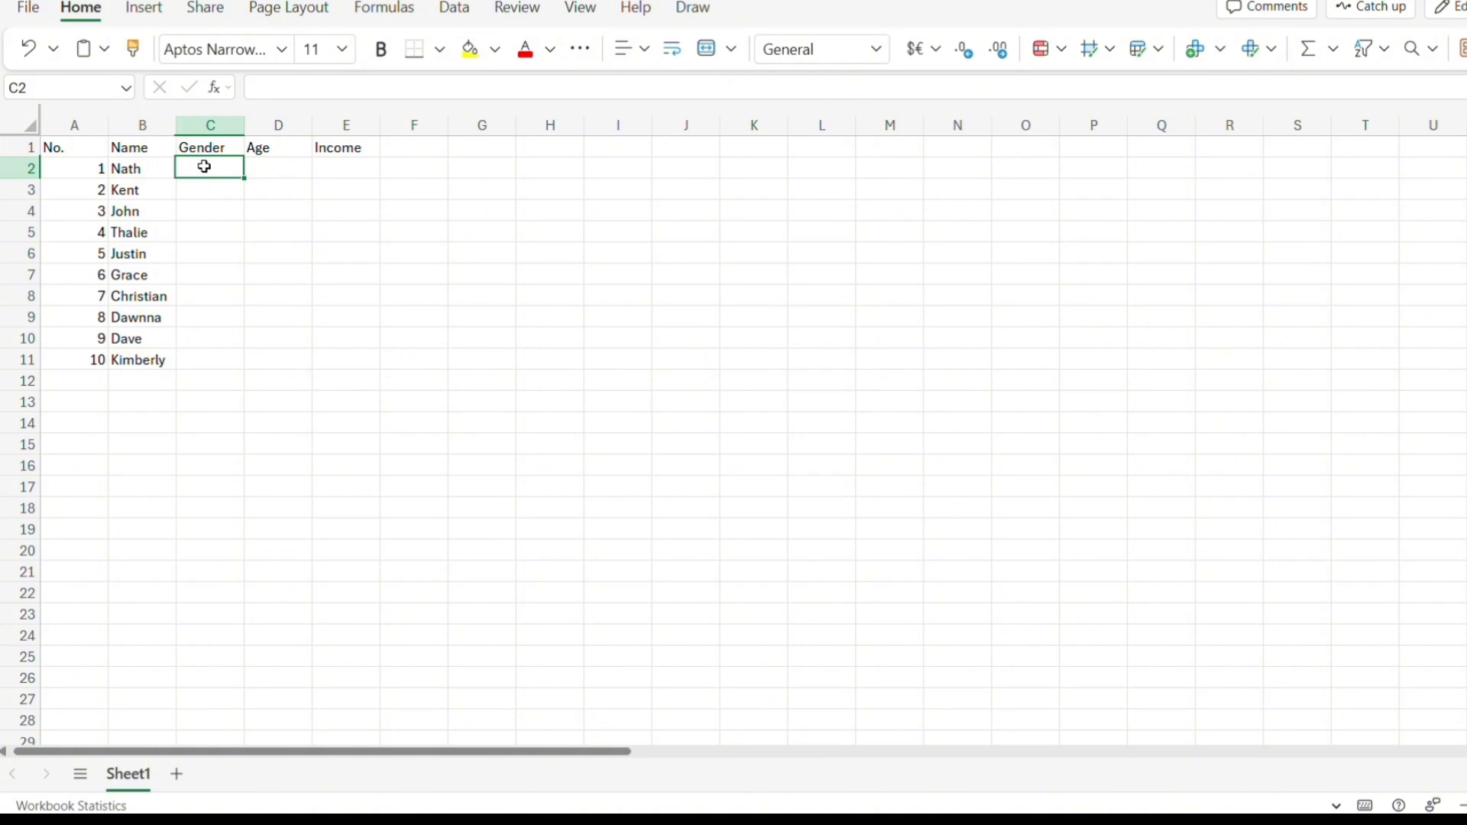
pyautogui.write('Female')
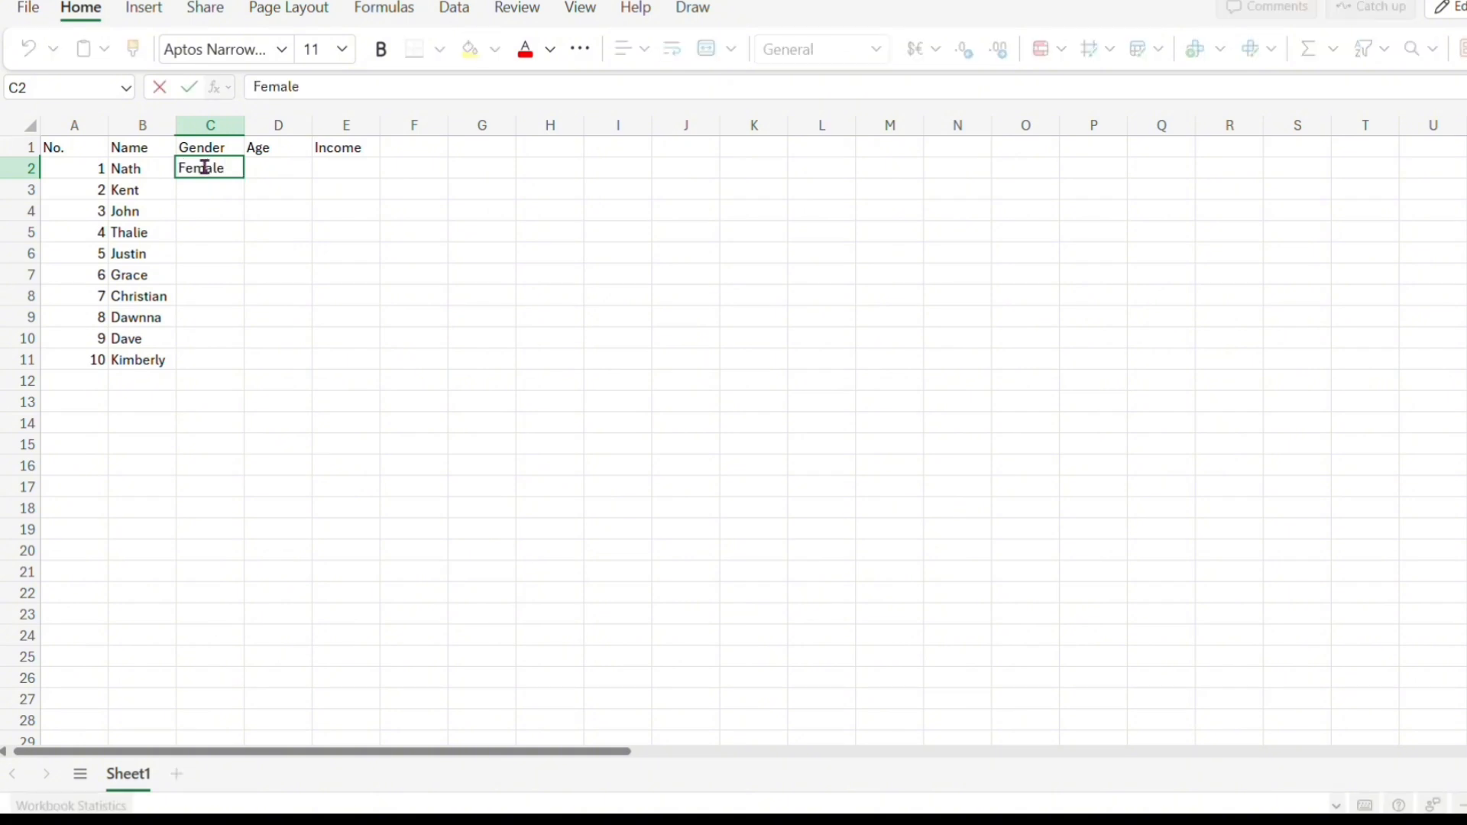
pyautogui.press('Return')
pyautogui.write('M')
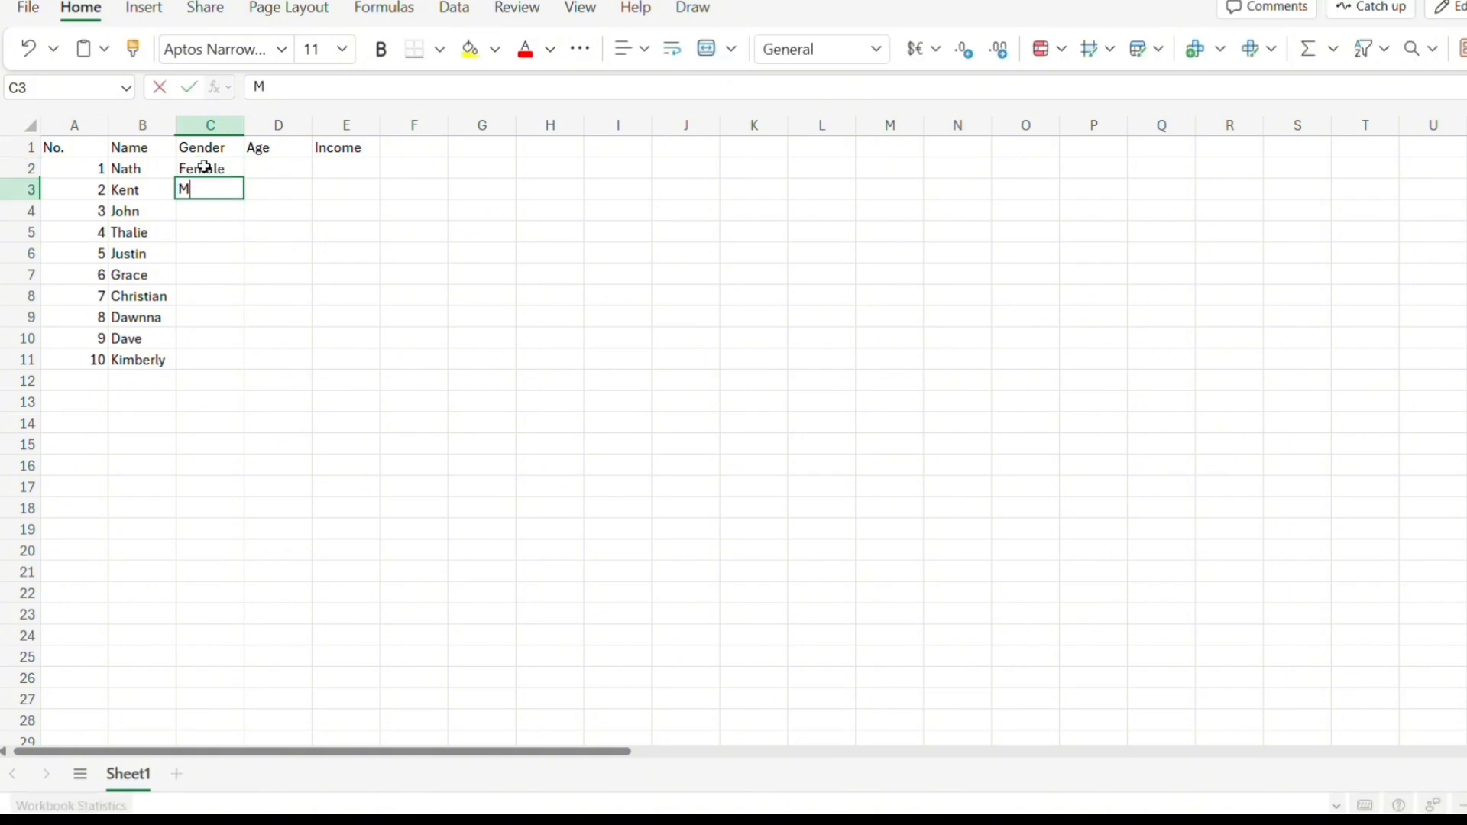
pyautogui.write('ale')
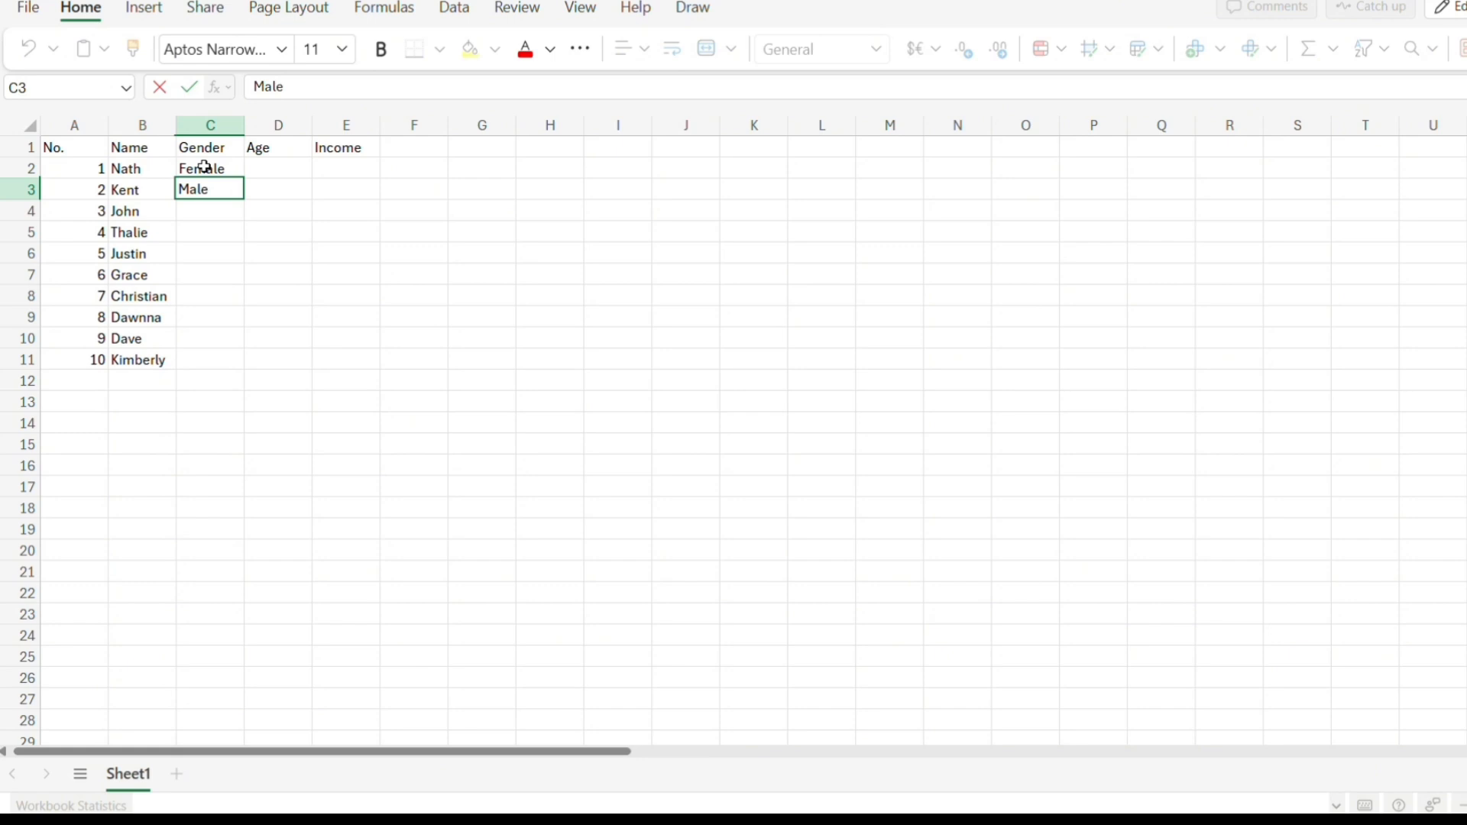
pyautogui.press('Return')
pyautogui.write('M')
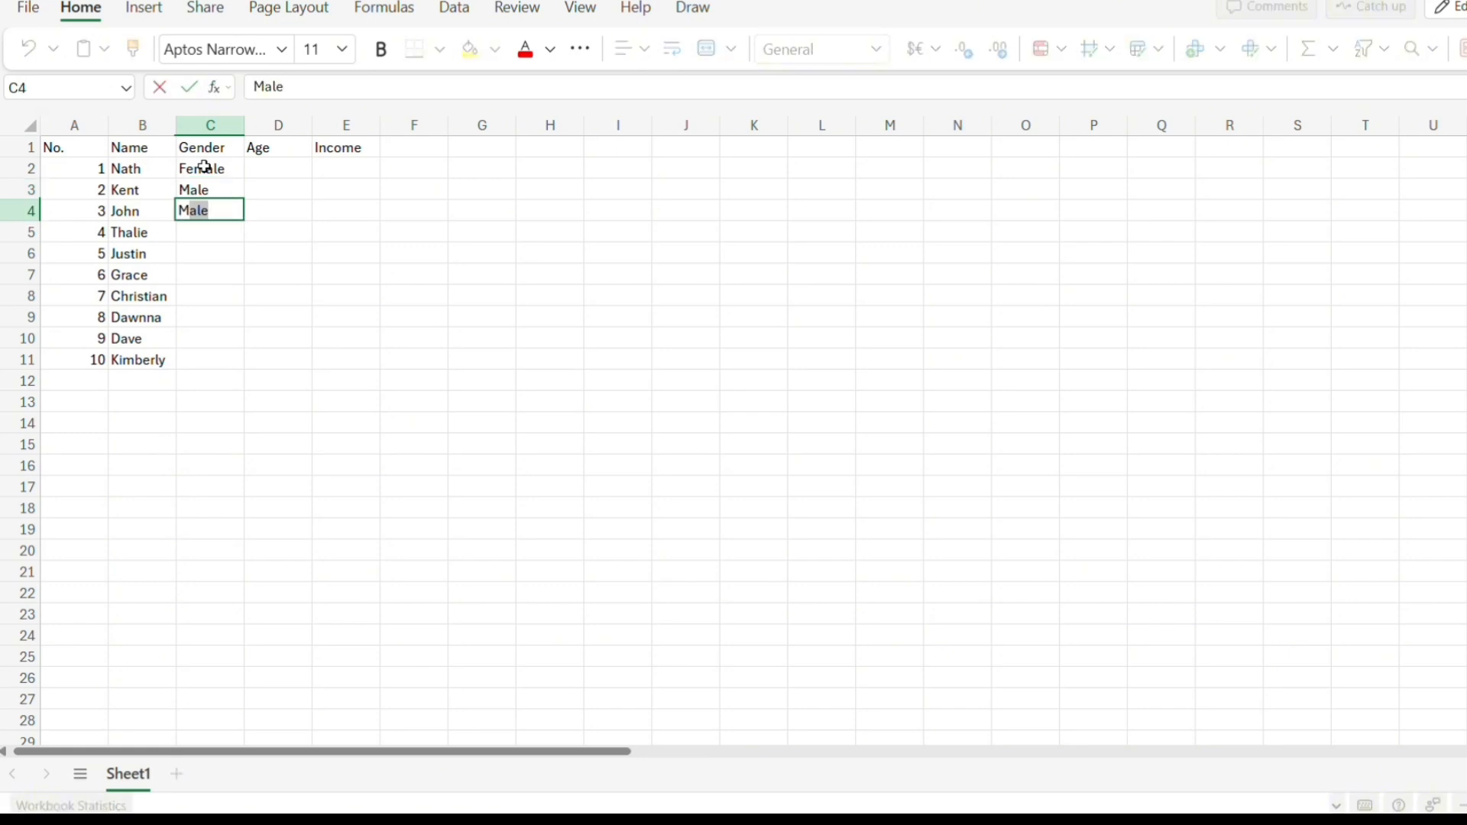
pyautogui.press('Return')
pyautogui.write('Female')
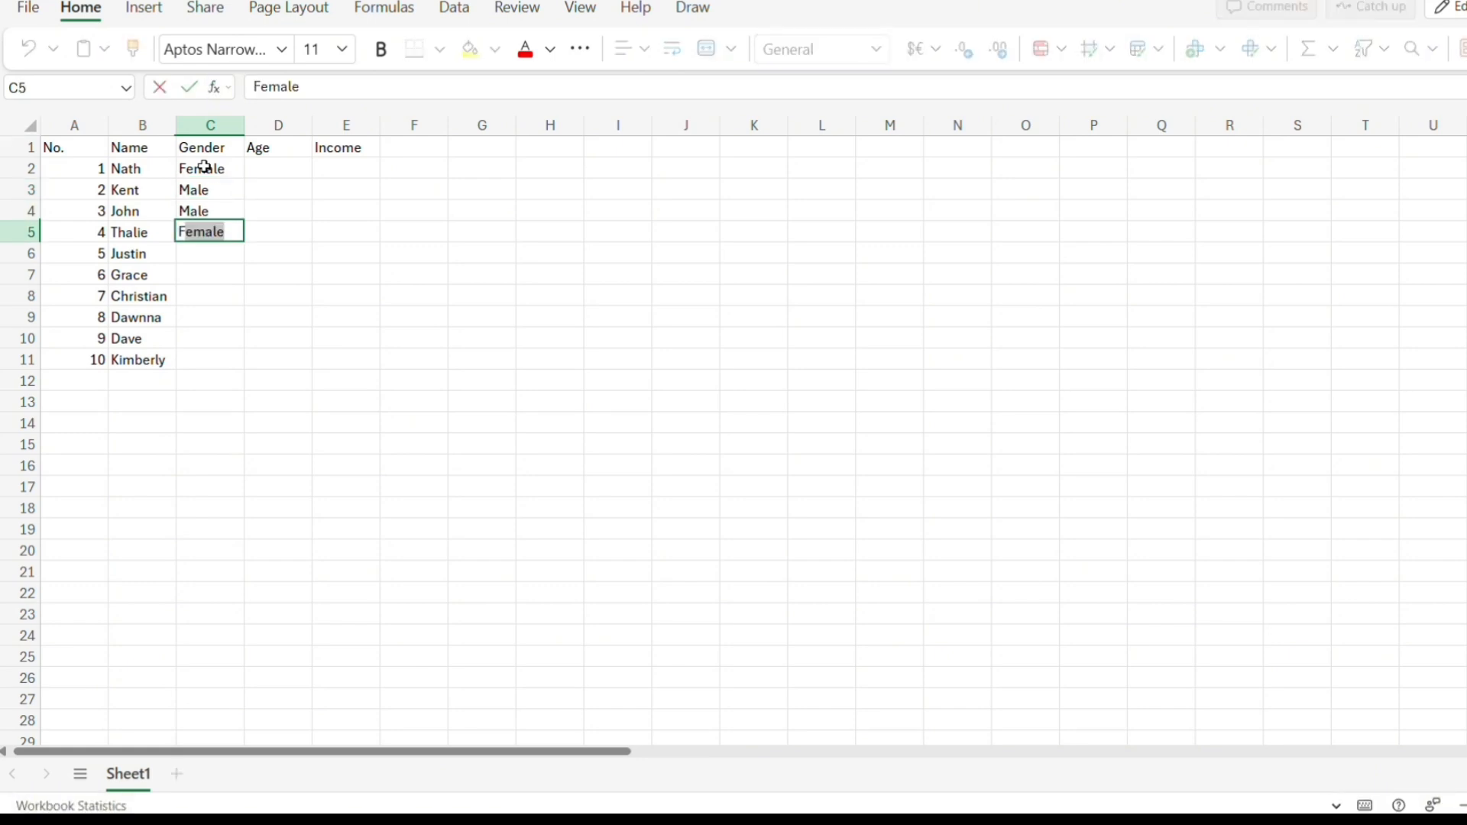
pyautogui.press('Return')
pyautogui.write('M')
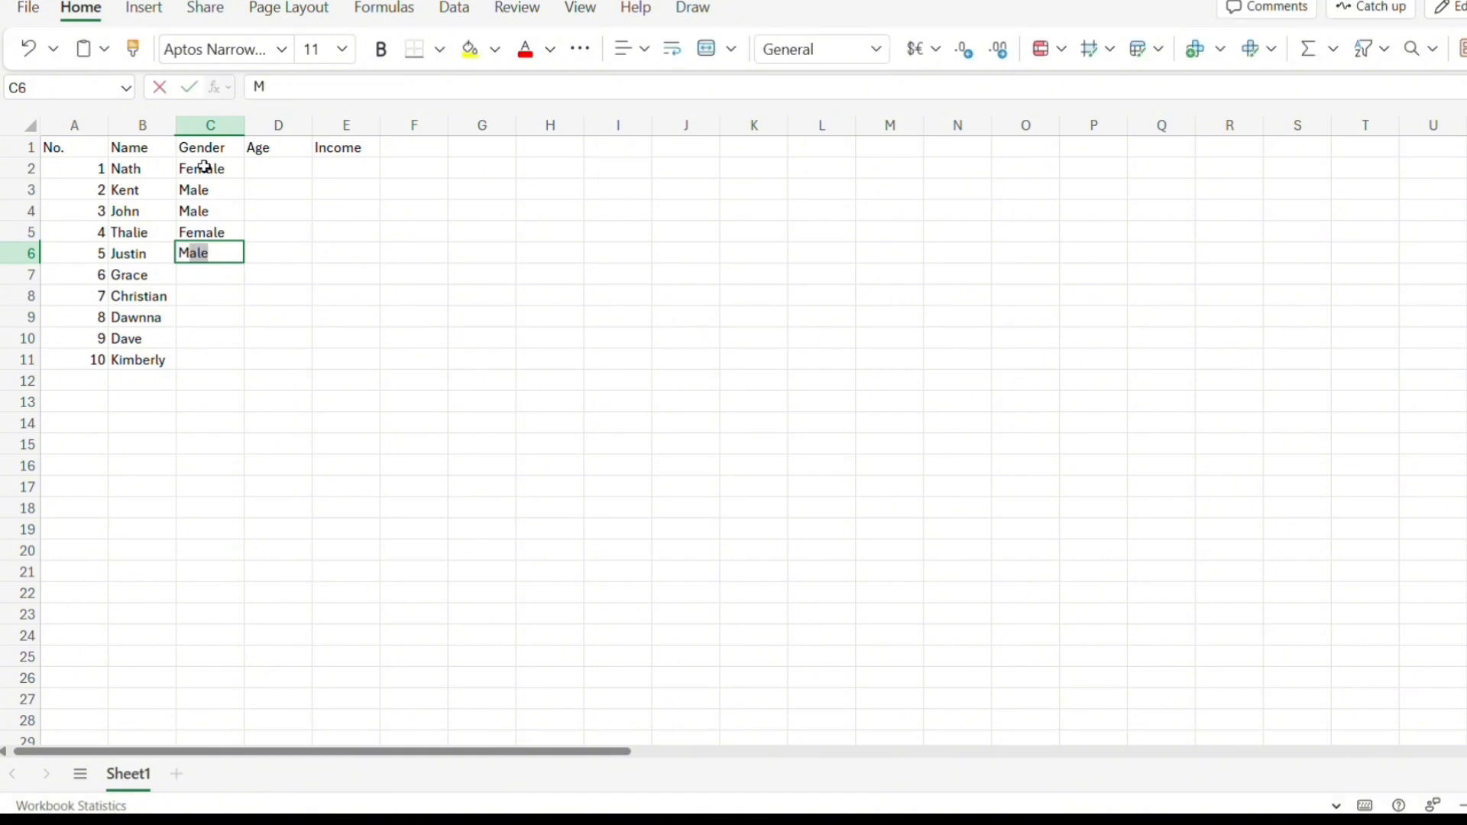
pyautogui.press('Return')
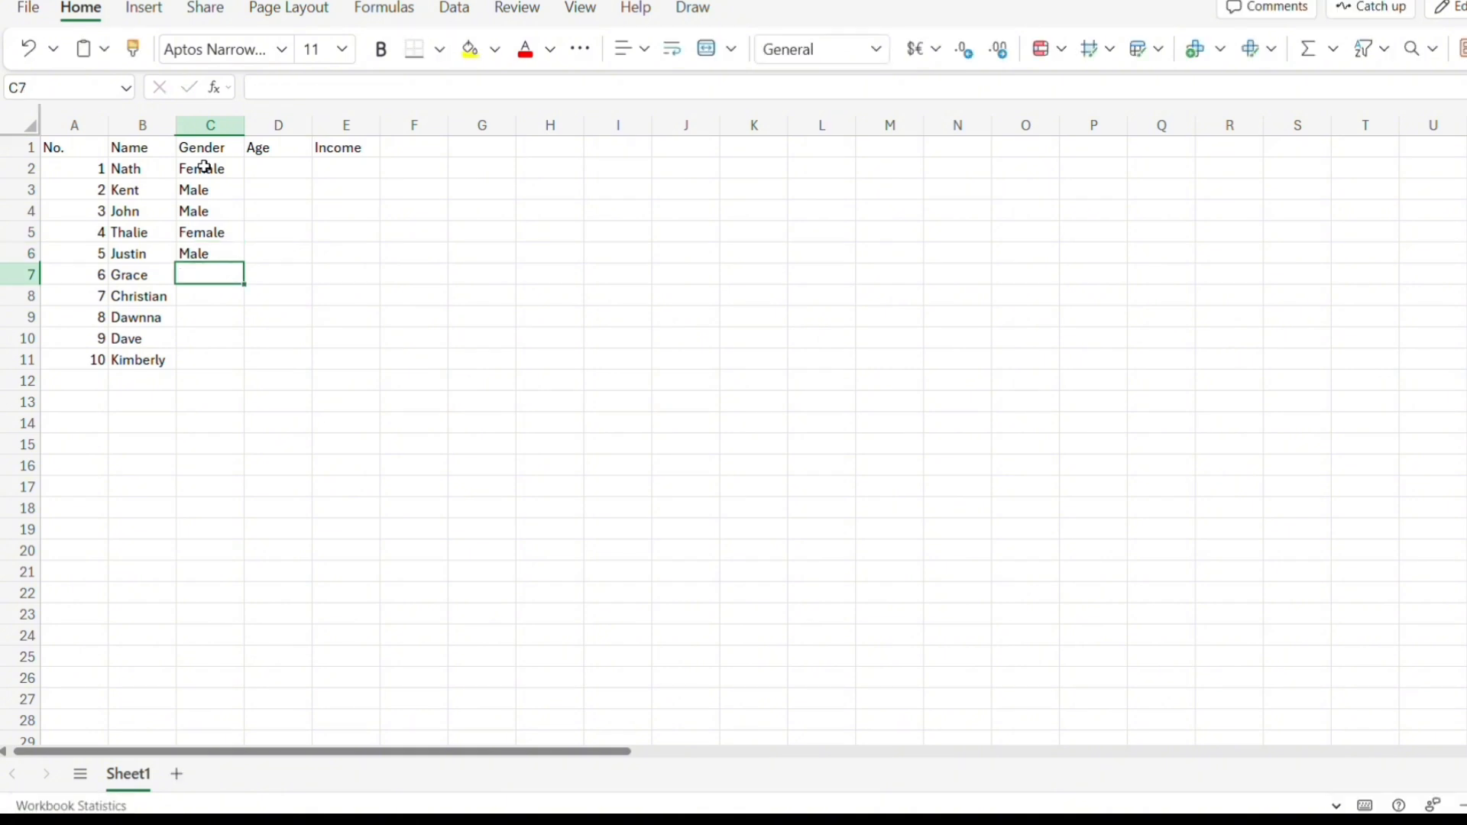
pyautogui.write('Female')
pyautogui.press('Return')
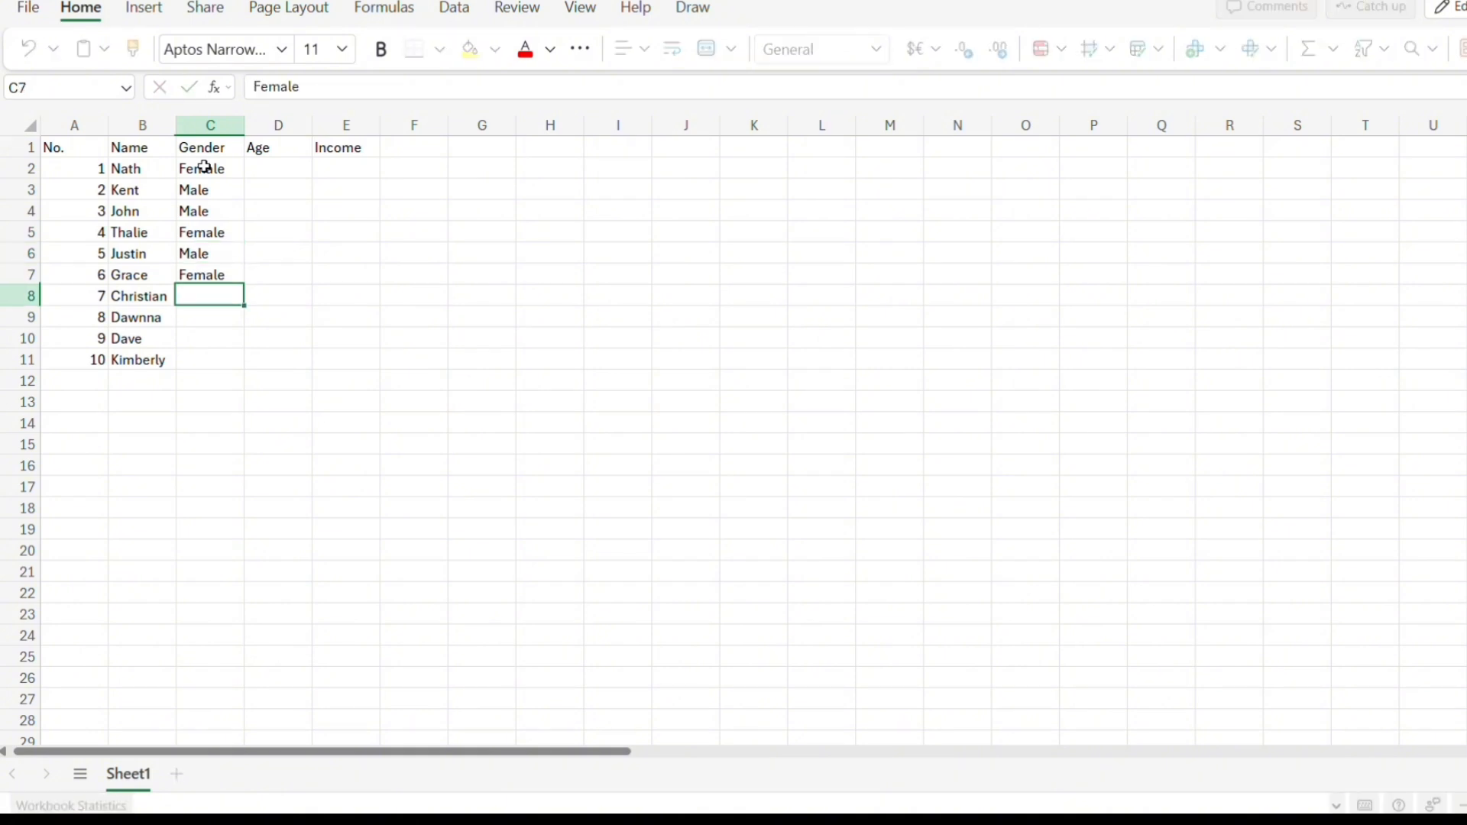
pyautogui.write('M')
pyautogui.press('Return')
pyautogui.write('Female')
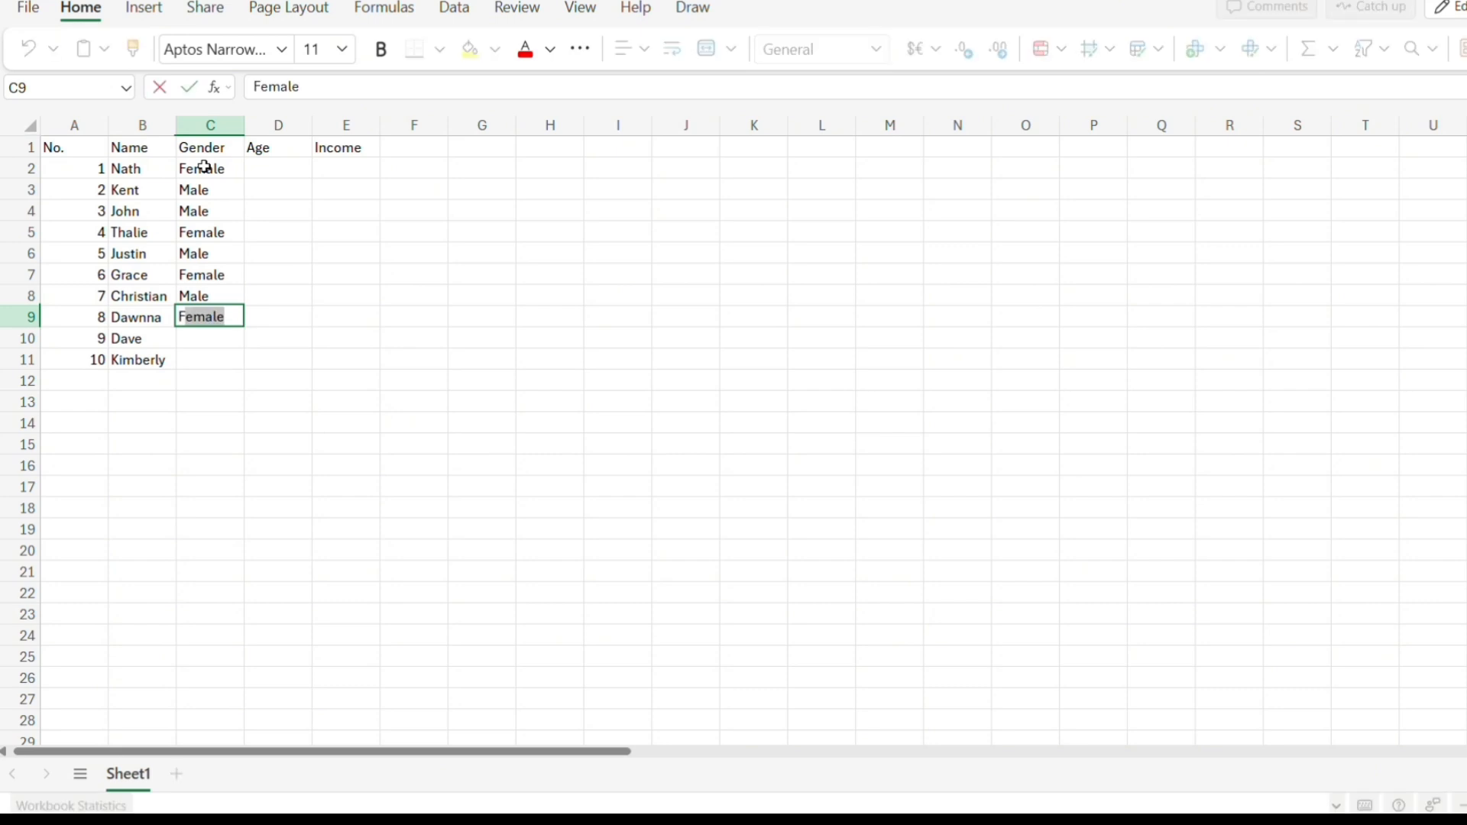
pyautogui.press('Return')
pyautogui.write('M')
pyautogui.press('Return')
pyautogui.write('Female')
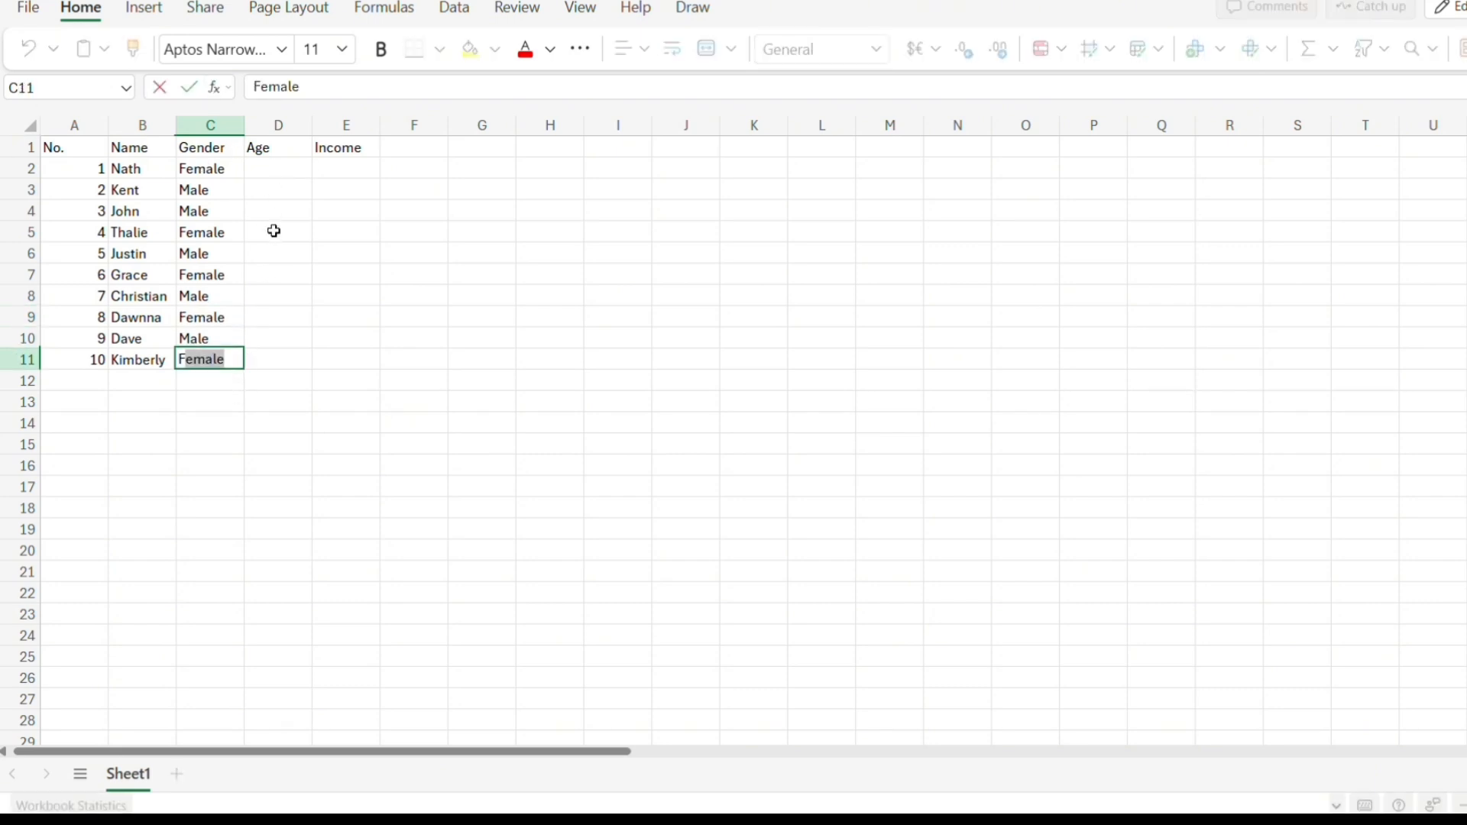
# Enter the ages 20, 29, 24, 21, 23, 30, 27, 25, 24 and 29 in the Age column for rows 2 to 11.
pyautogui.click(277, 168)
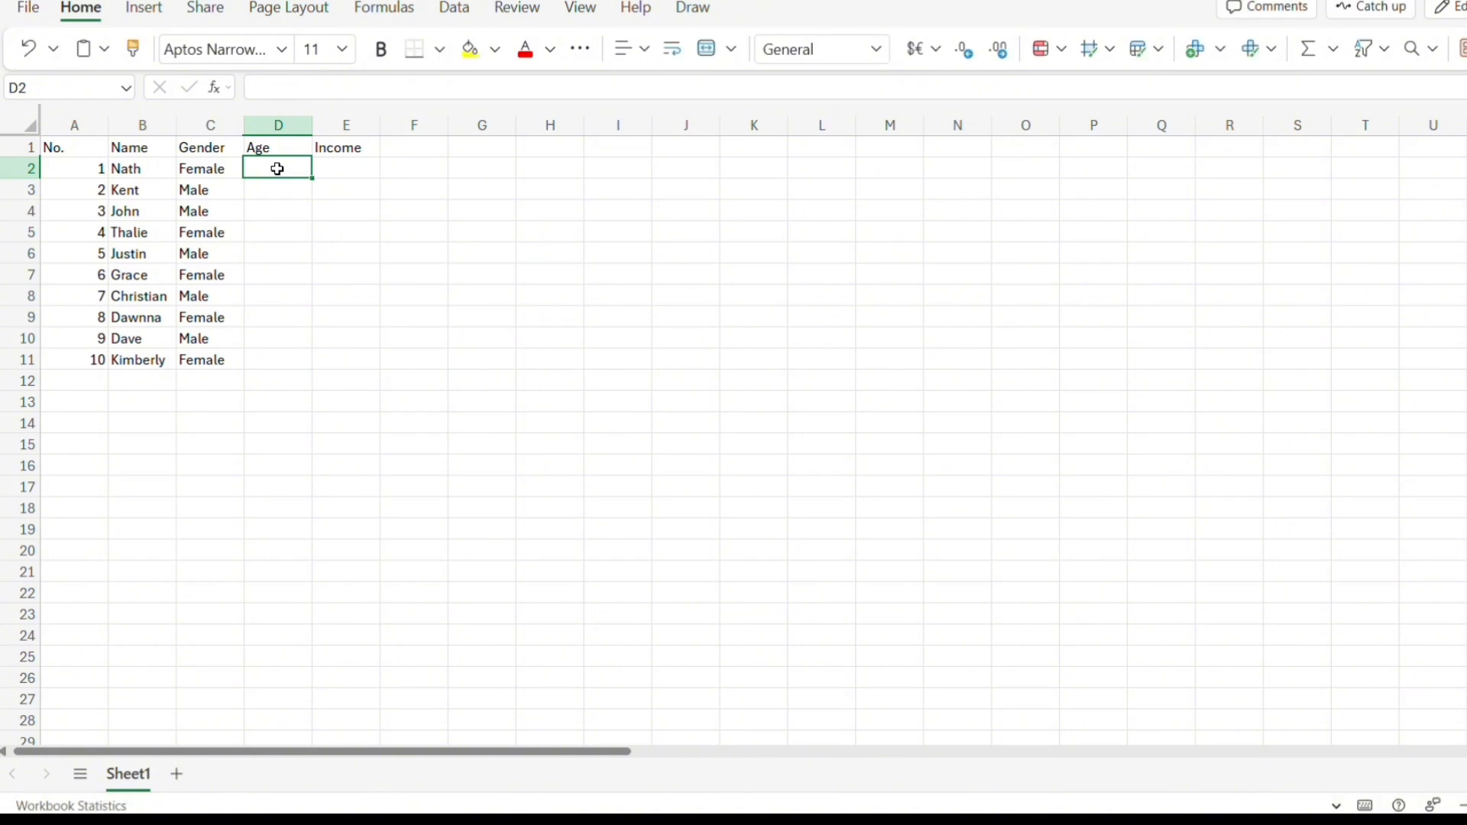
pyautogui.write('20')
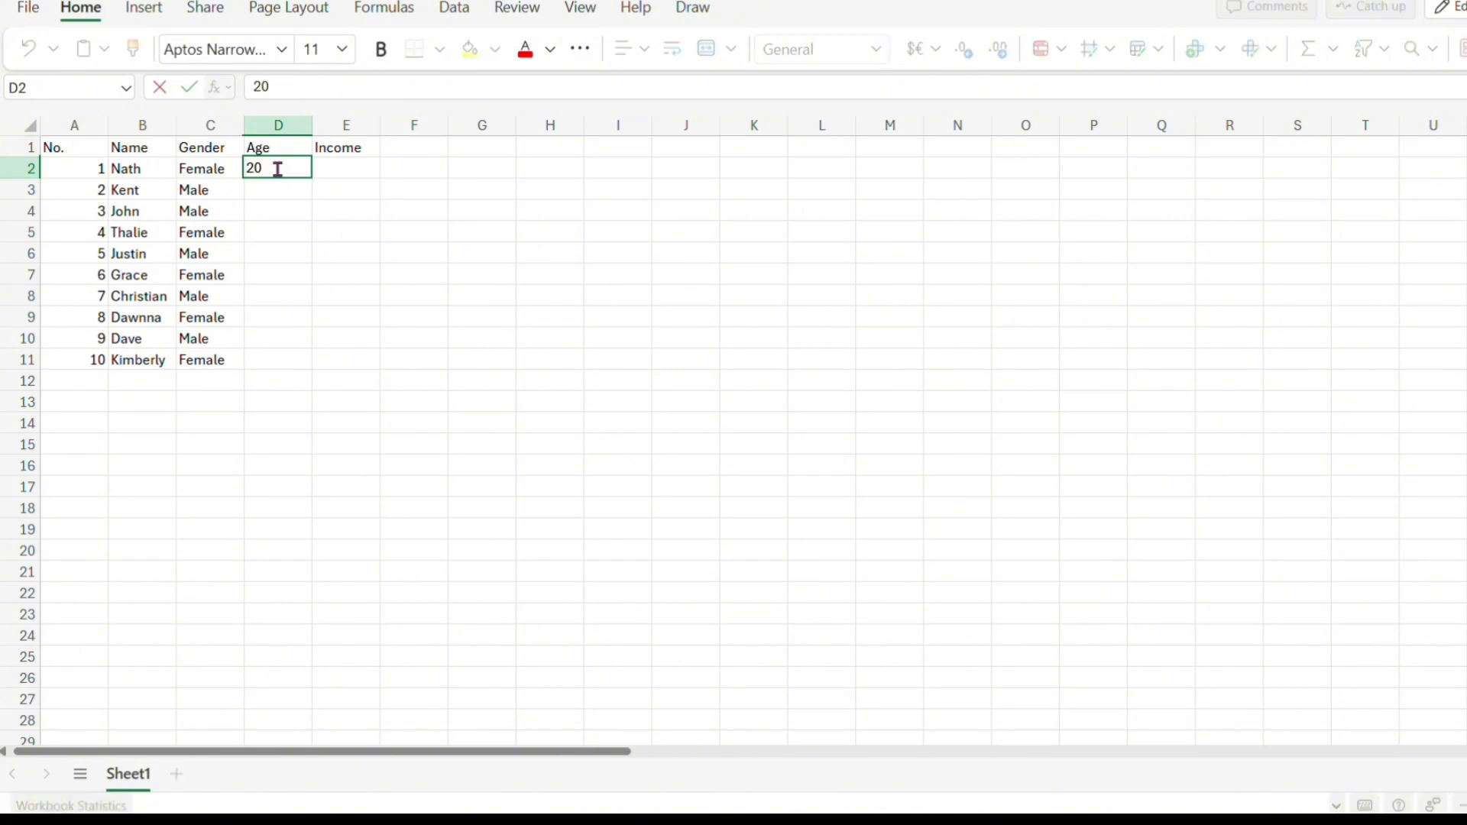
pyautogui.press('Return')
pyautogui.write('29')
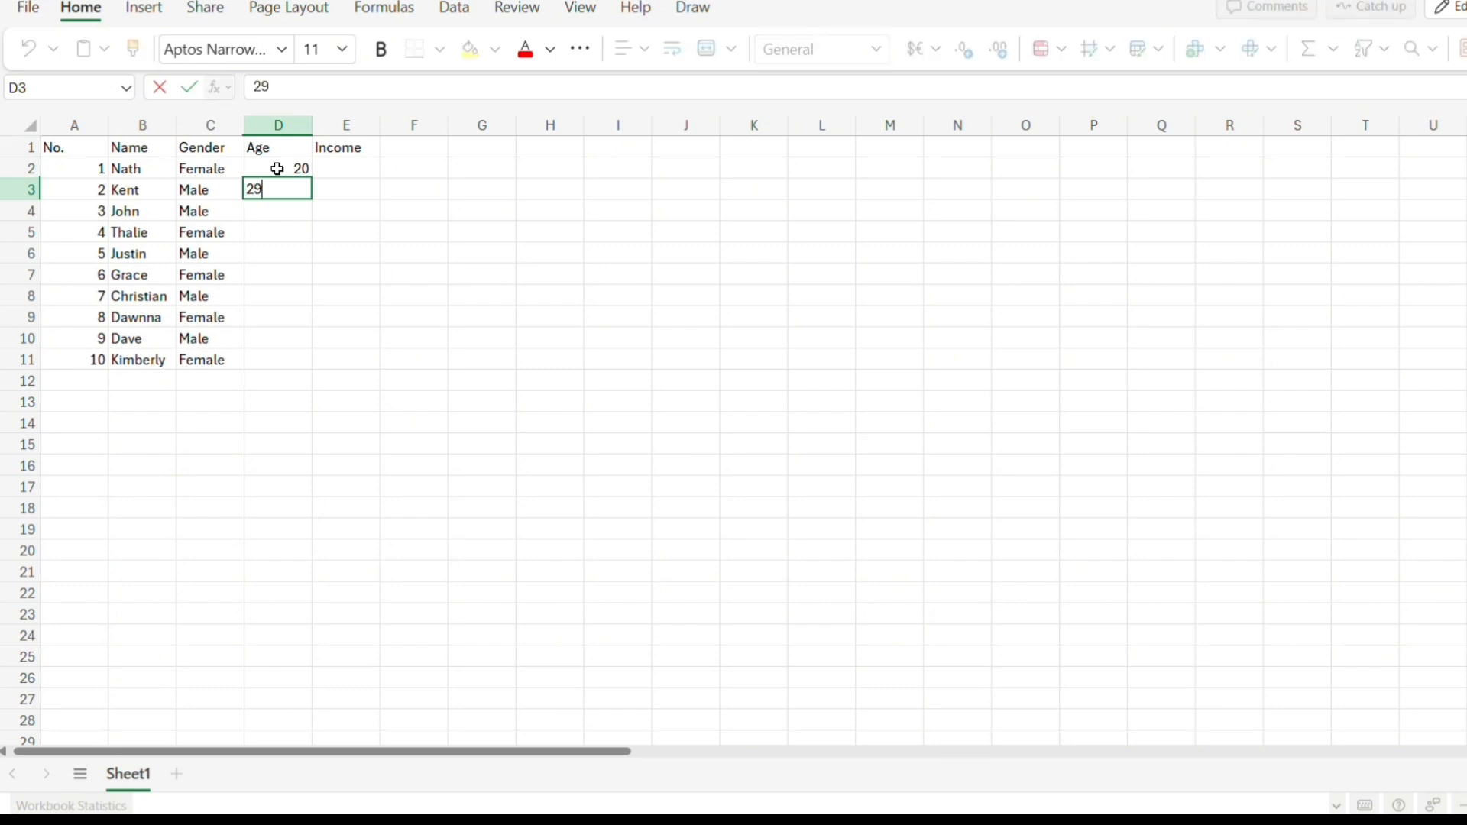
pyautogui.press('Return')
pyautogui.write('24')
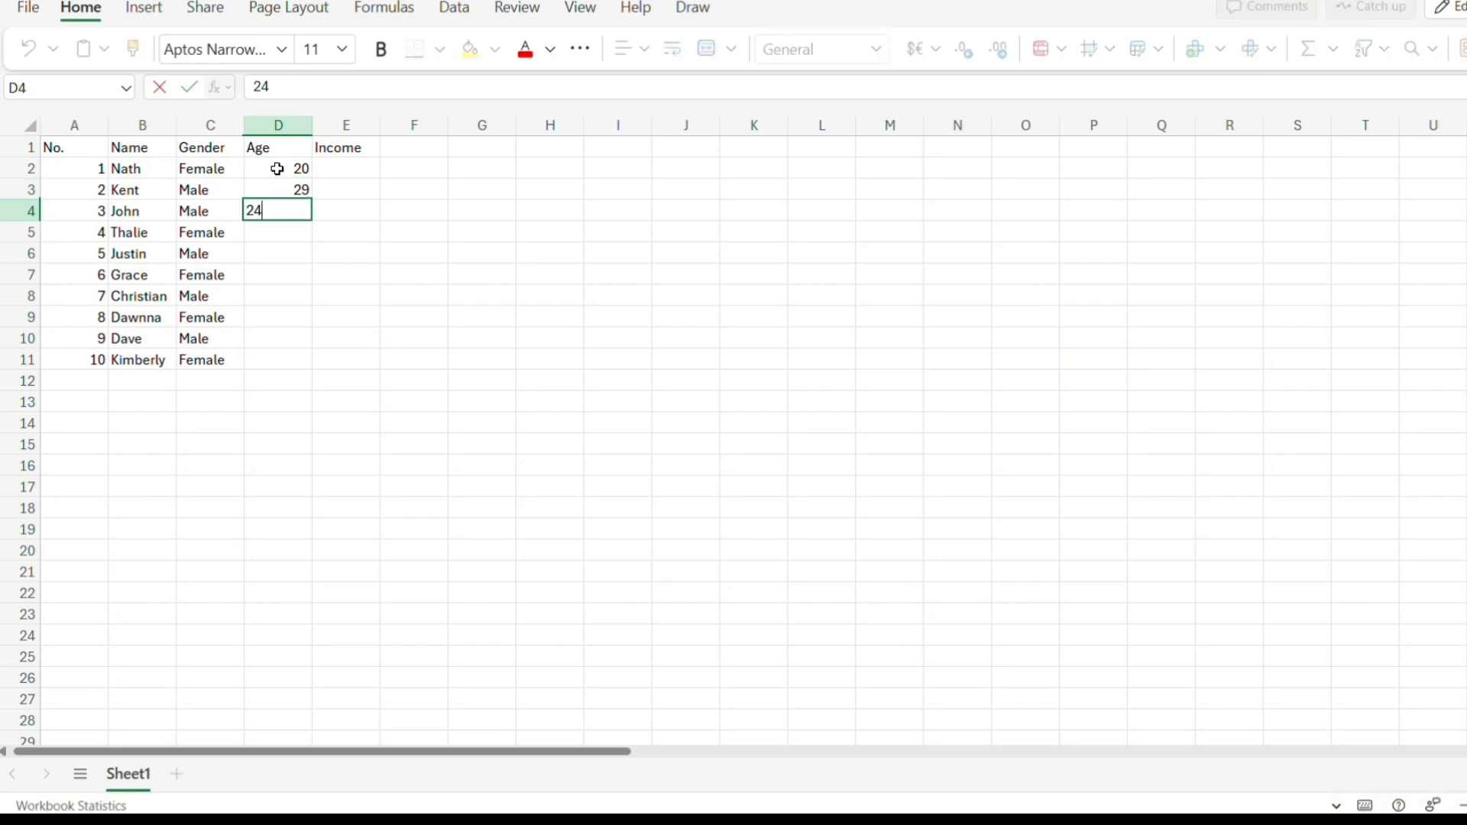
pyautogui.press('Return')
pyautogui.write('21')
pyautogui.press('Return')
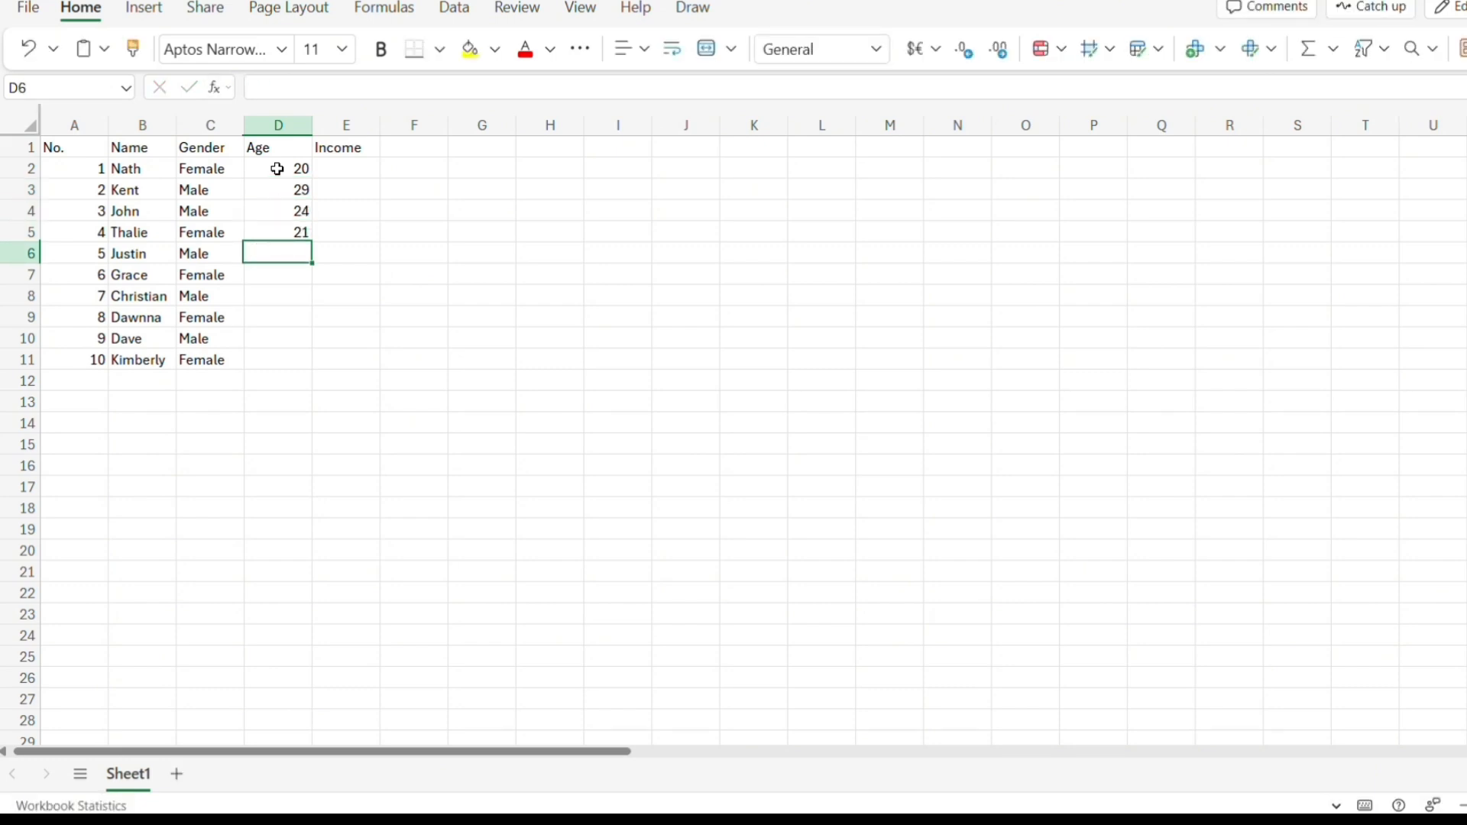
pyautogui.write('23')
pyautogui.press('Return')
pyautogui.write('30')
pyautogui.press('Return')
pyautogui.write('27')
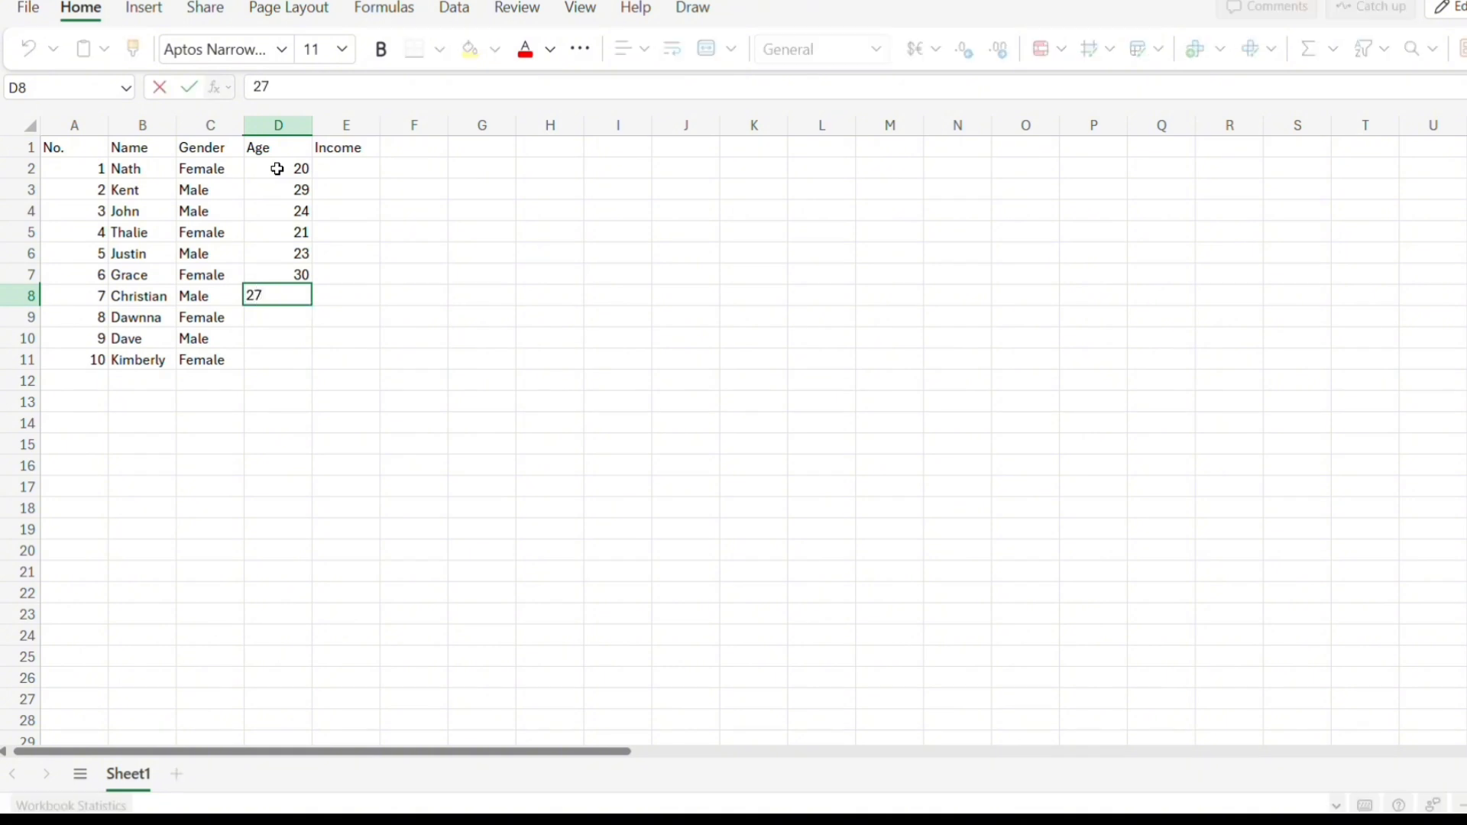
pyautogui.press('Return')
pyautogui.write('25')
pyautogui.press('Return')
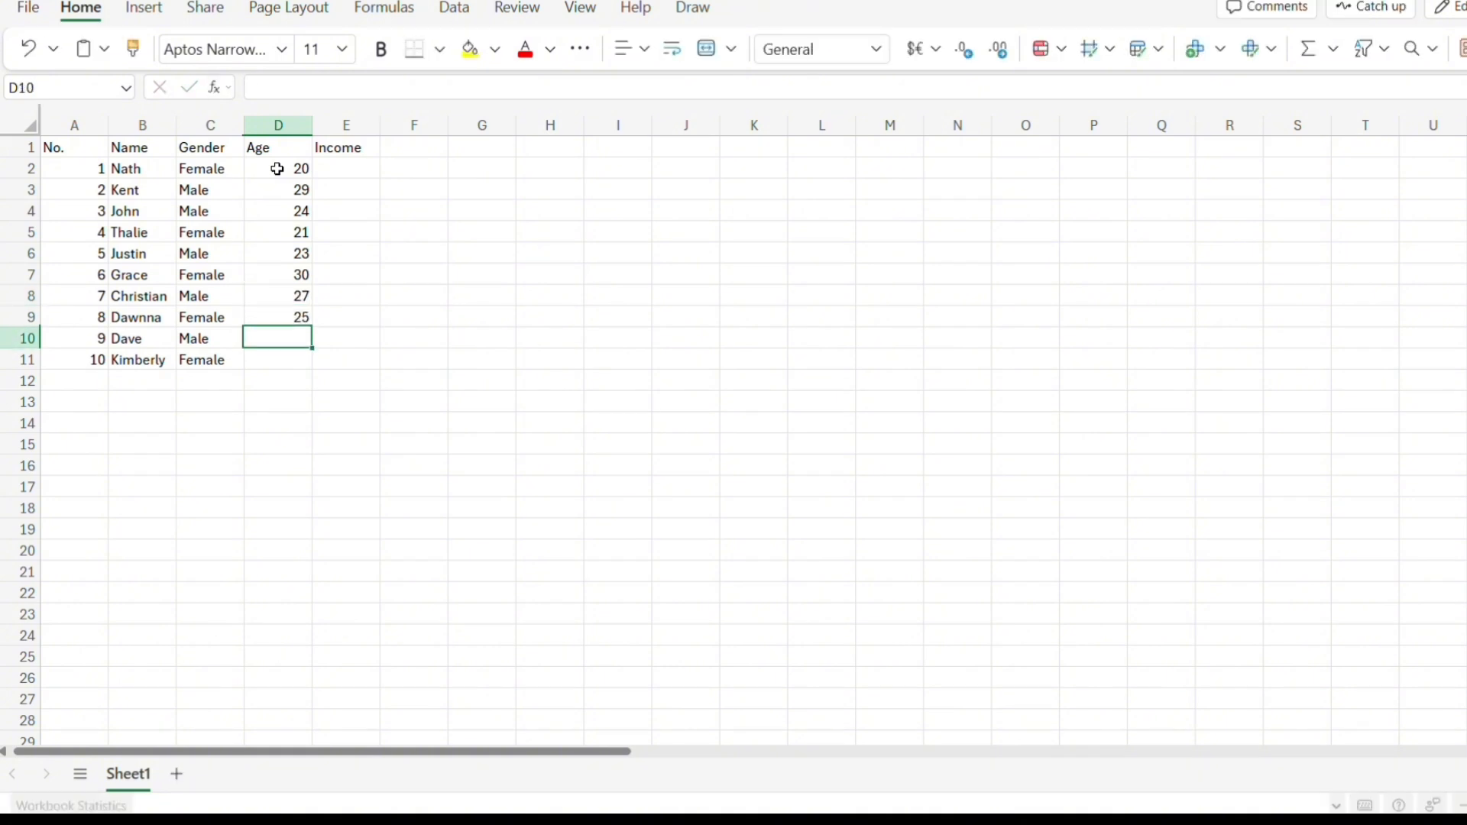
pyautogui.write('24')
pyautogui.press('Return')
pyautogui.write('29')
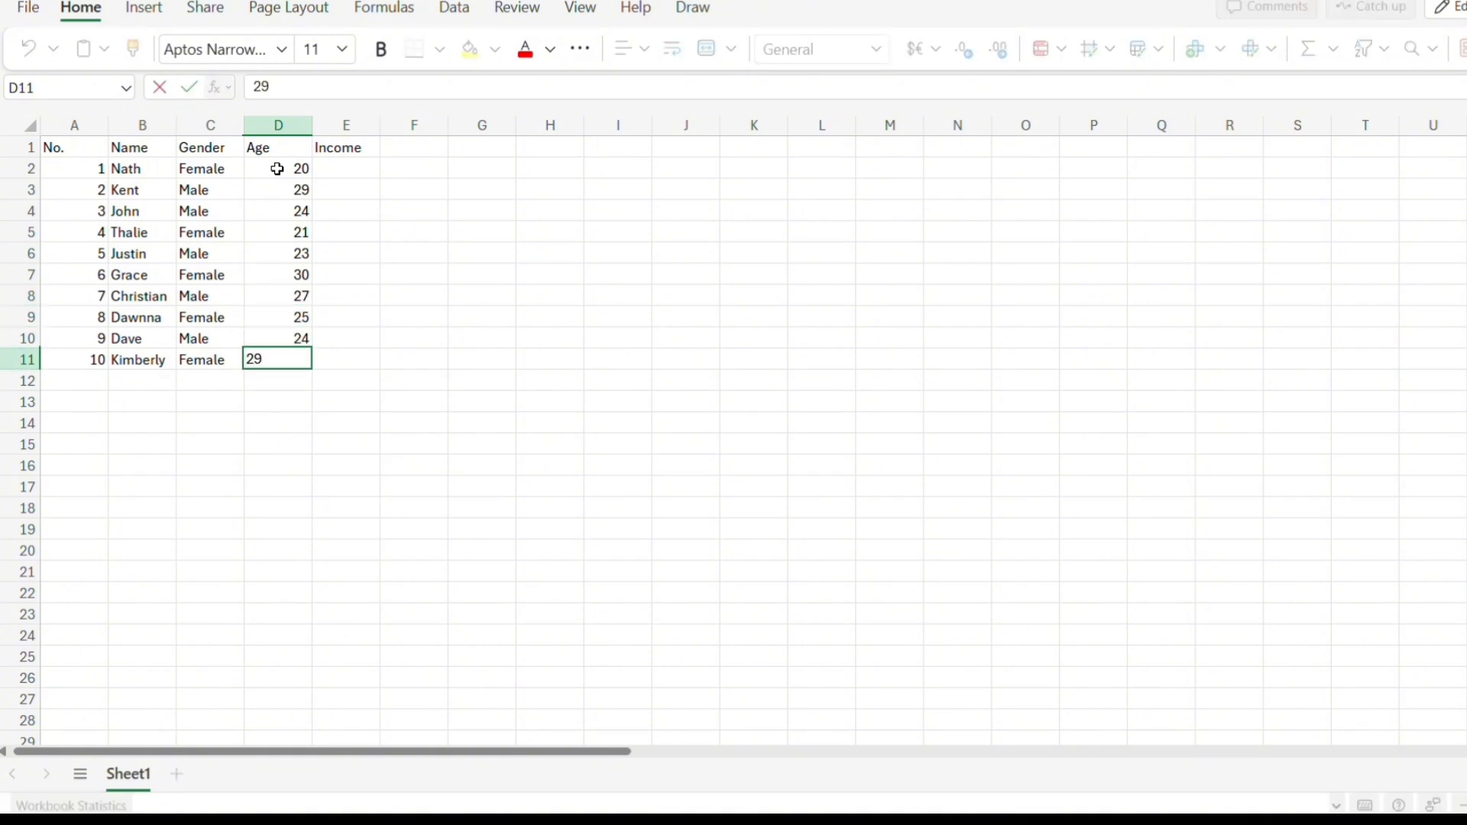
# Enter the incomes 900, 5000, 3000, 800 and 1000 in the Income column for rows 2 to 6.
pyautogui.click(347, 170)
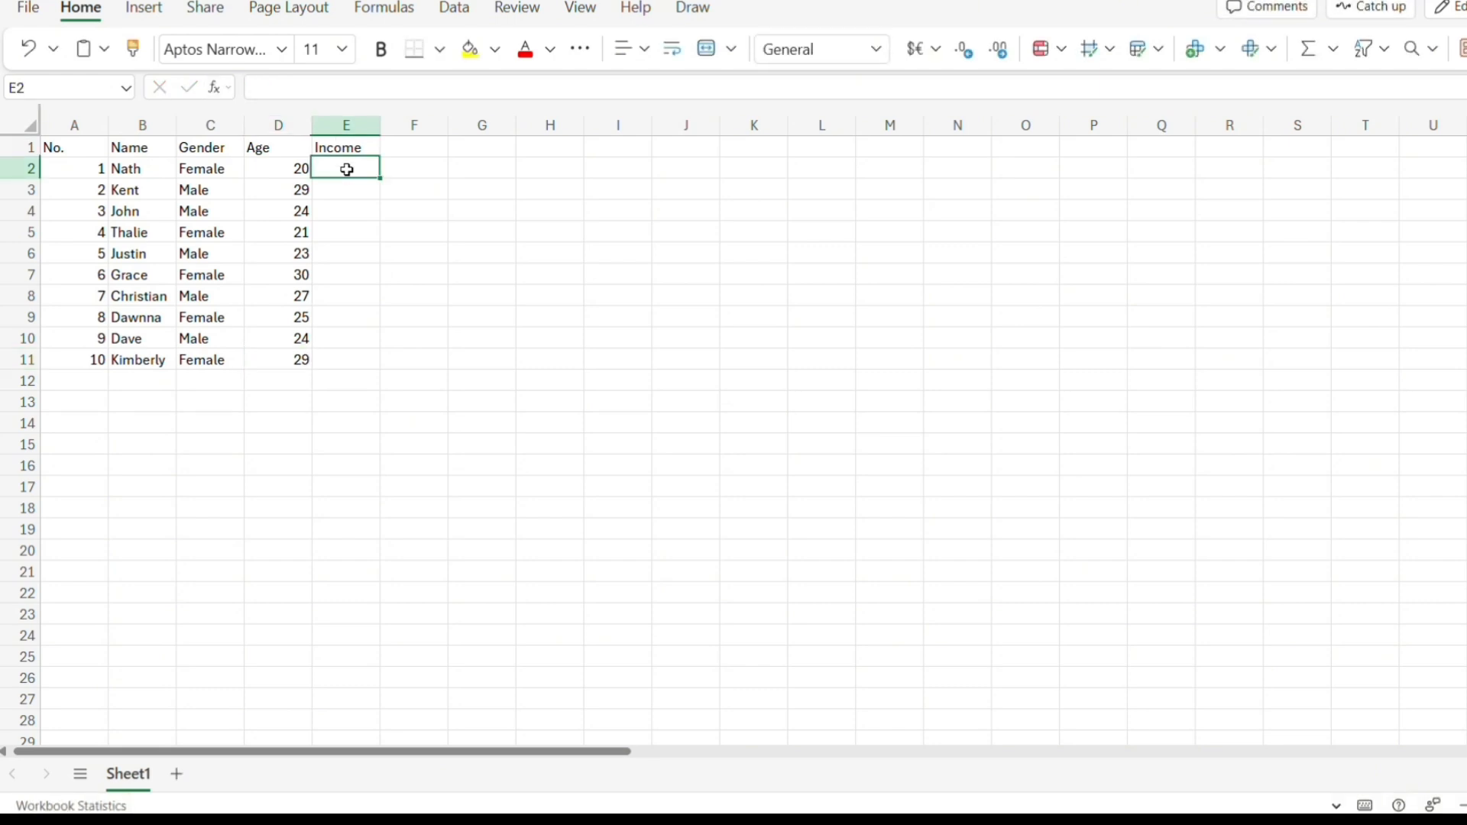
pyautogui.write('00')
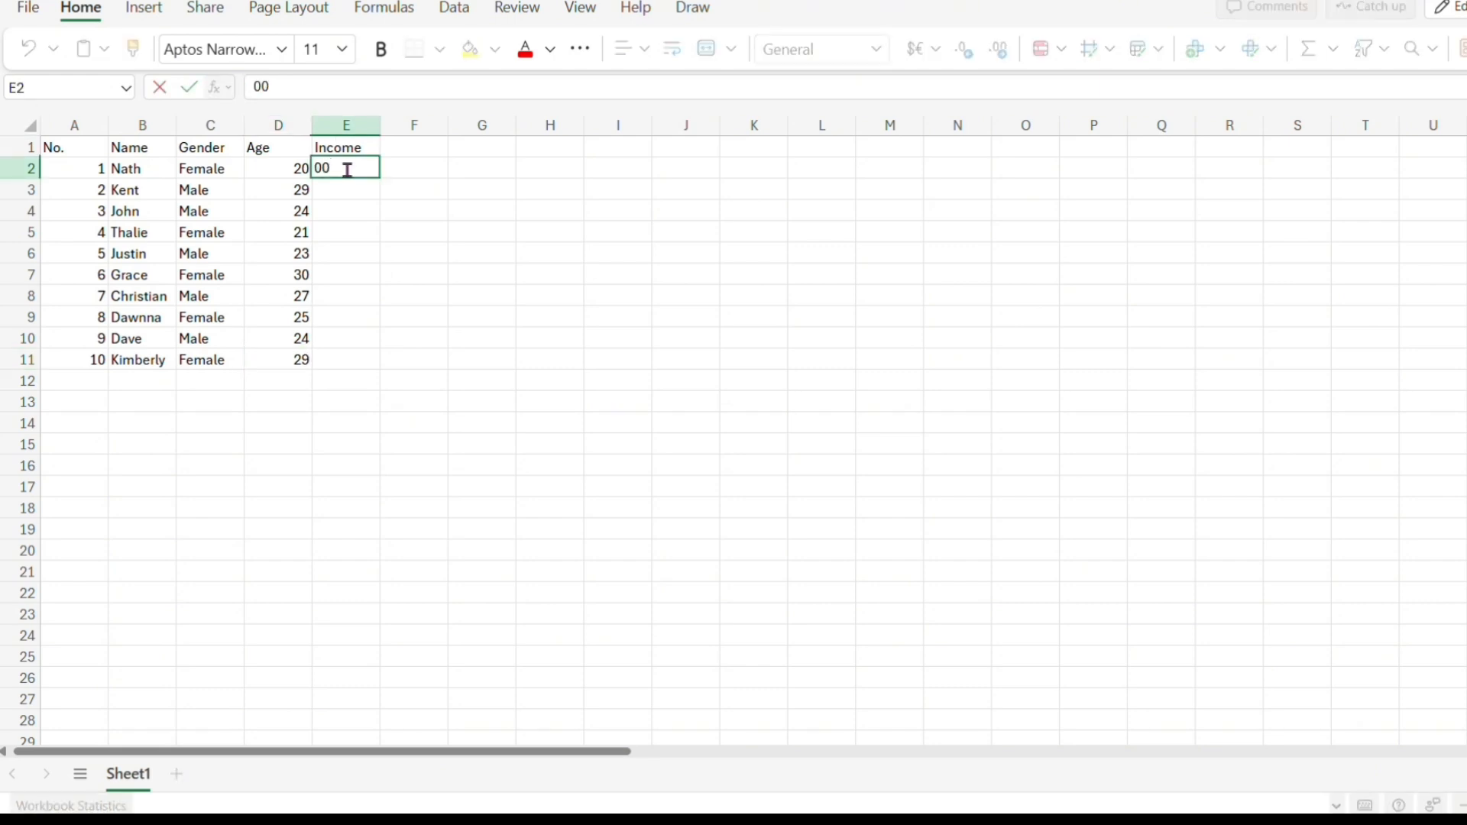
pyautogui.press('BackSpace')
pyautogui.press('BackSpace')
pyautogui.write('900')
pyautogui.press('Return')
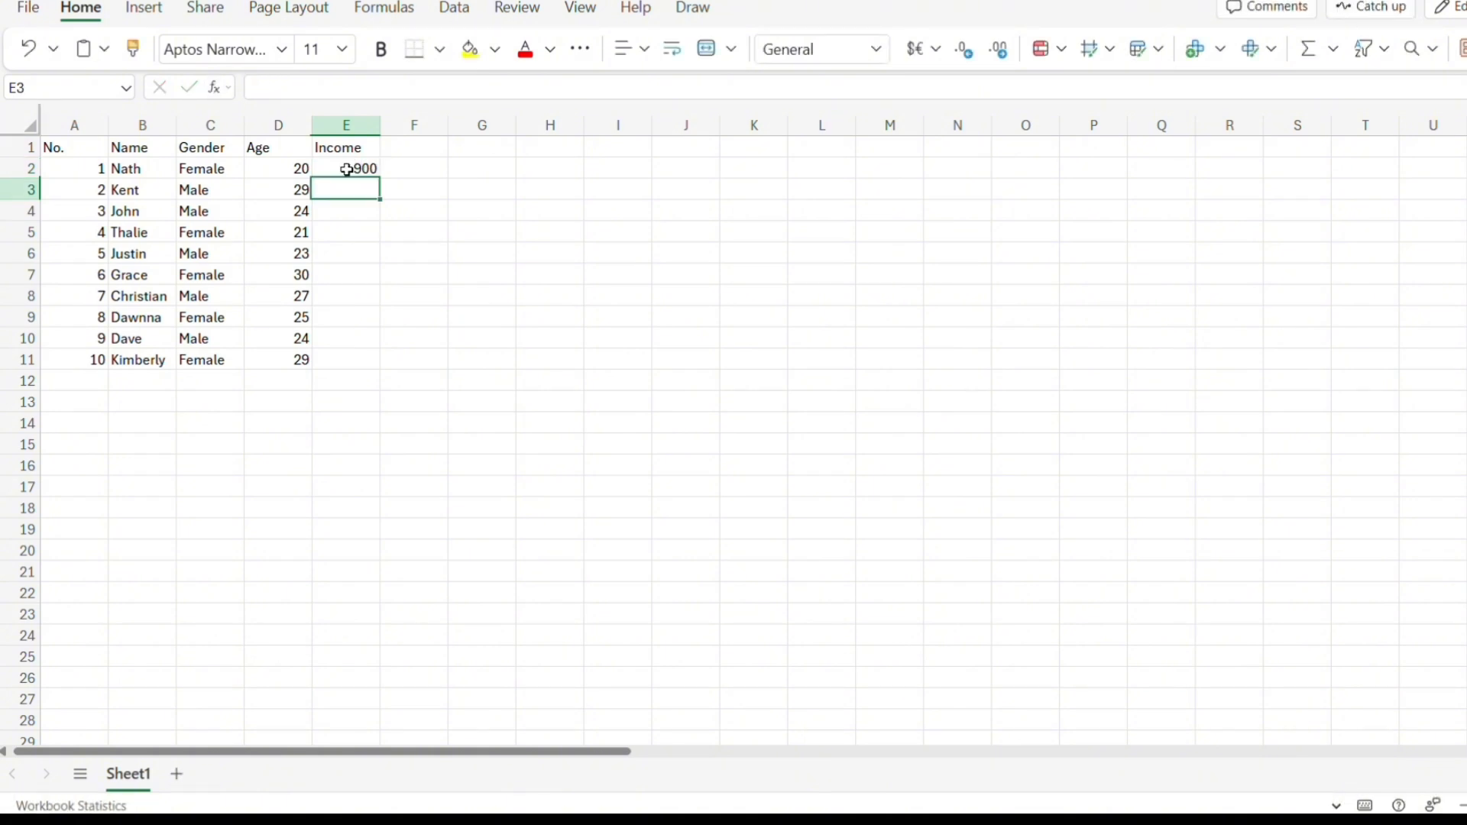
pyautogui.write('5000')
pyautogui.press('Return')
pyautogui.write('30')
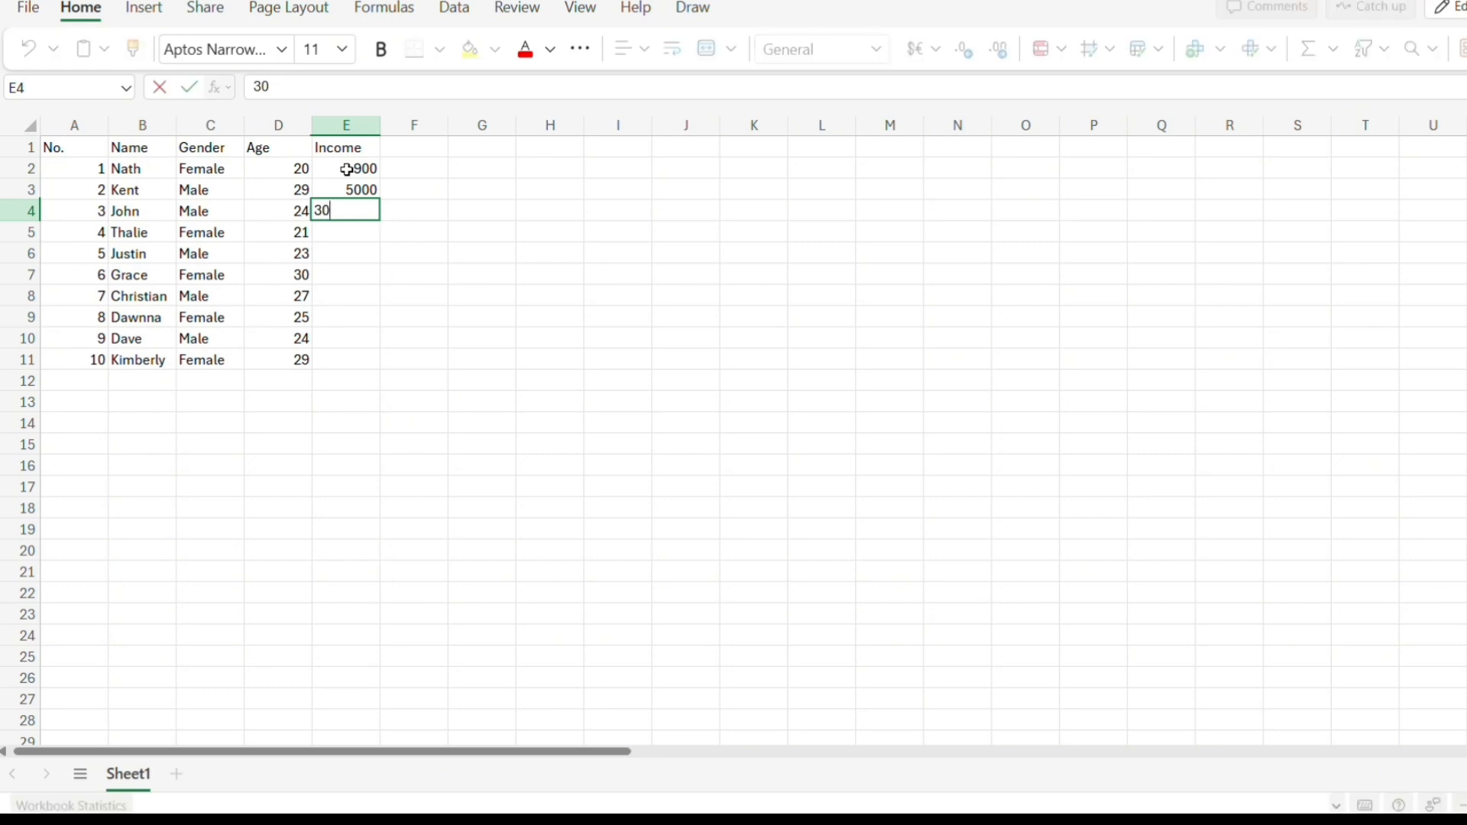
pyautogui.write('00')
pyautogui.press('Return')
pyautogui.write('800')
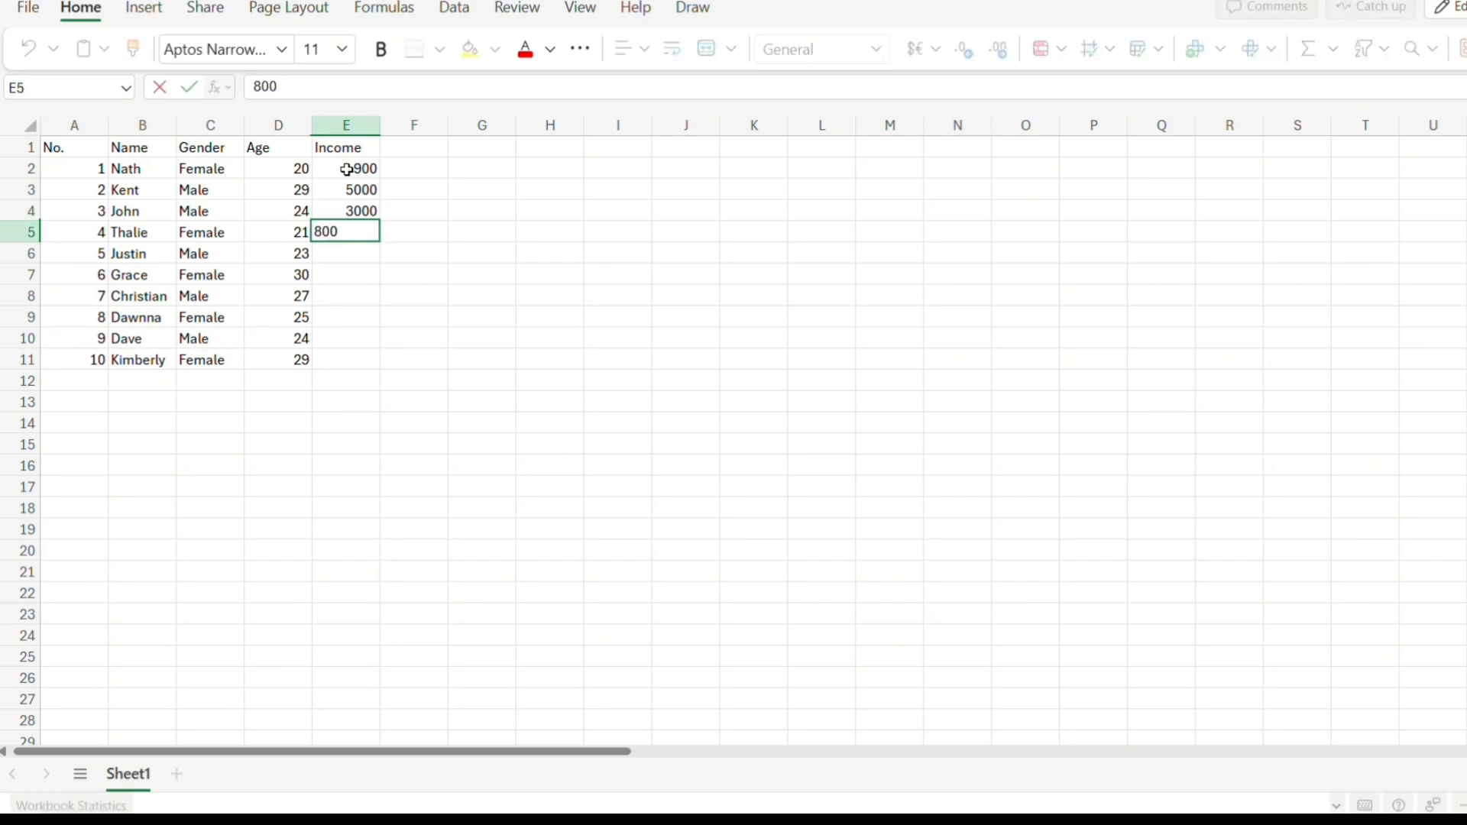
pyautogui.press('Return')
pyautogui.write('1000')
pyautogui.press('Return')
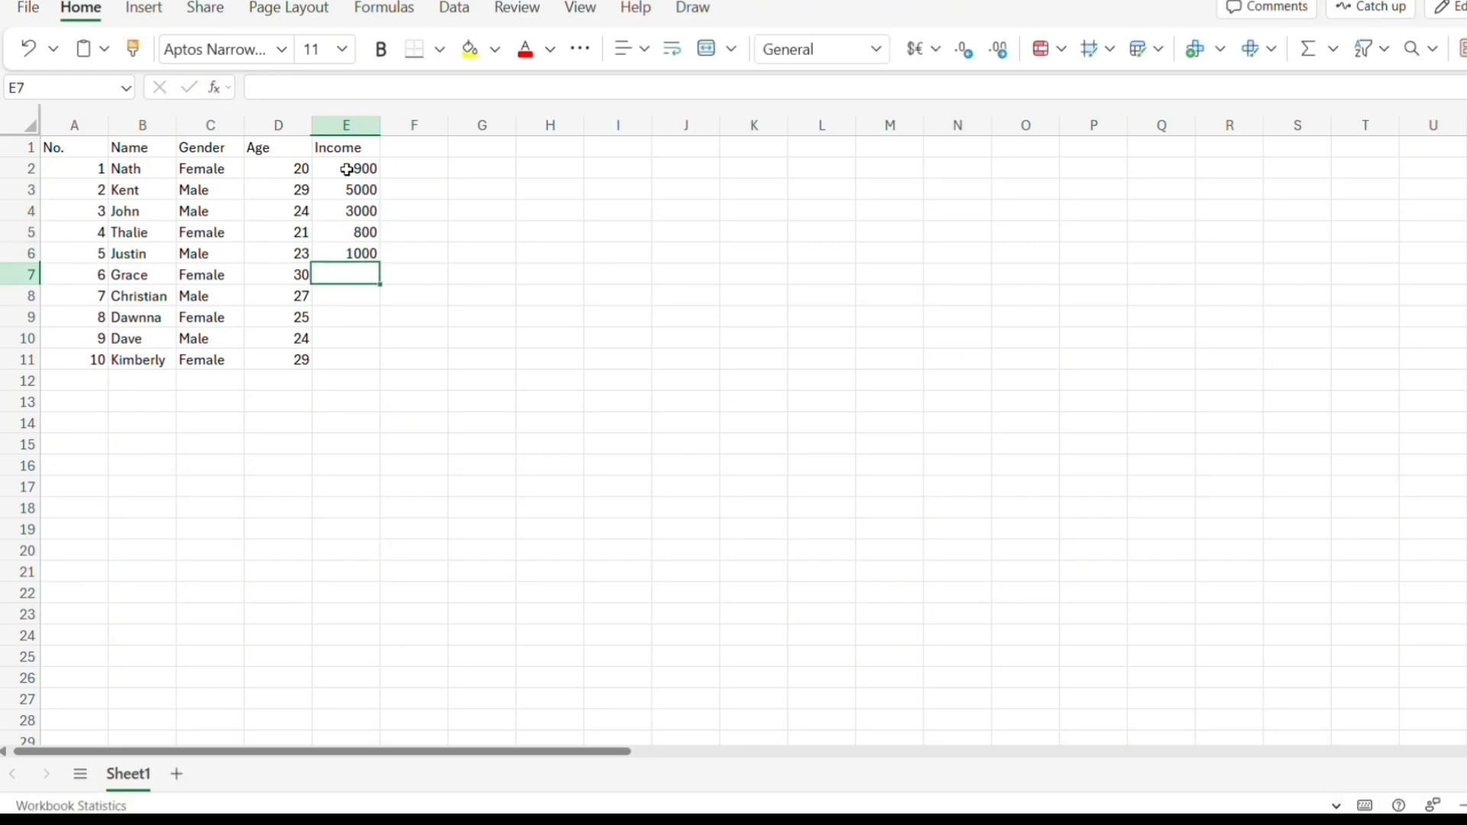
# Enter the incomes 8000, 7500, 2500, 1700 and 6000 in the Income column for rows 7 to 11.
pyautogui.write('8000')
pyautogui.press('Return')
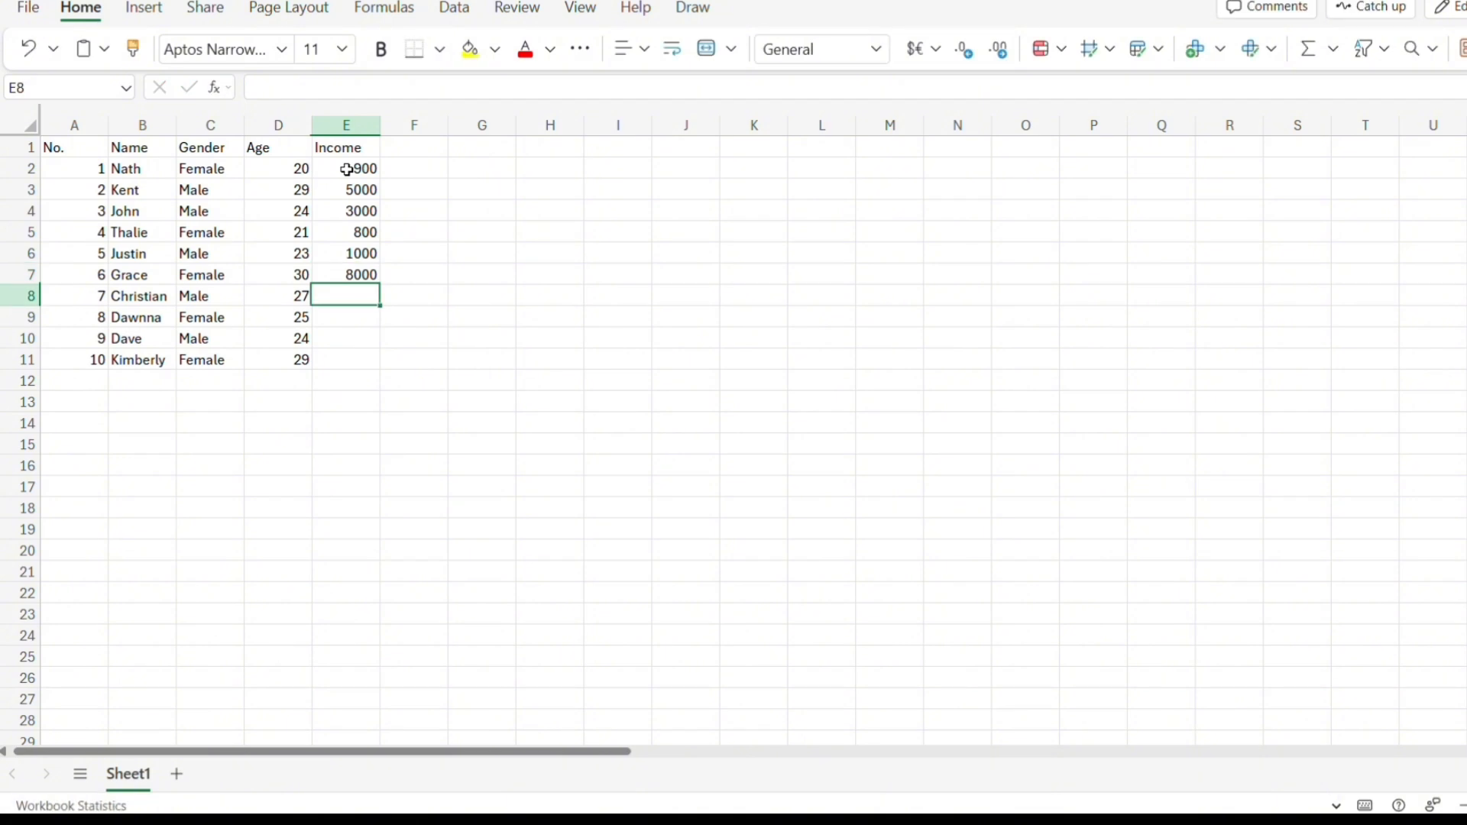
pyautogui.write('7500')
pyautogui.press('Return')
pyautogui.write('250')
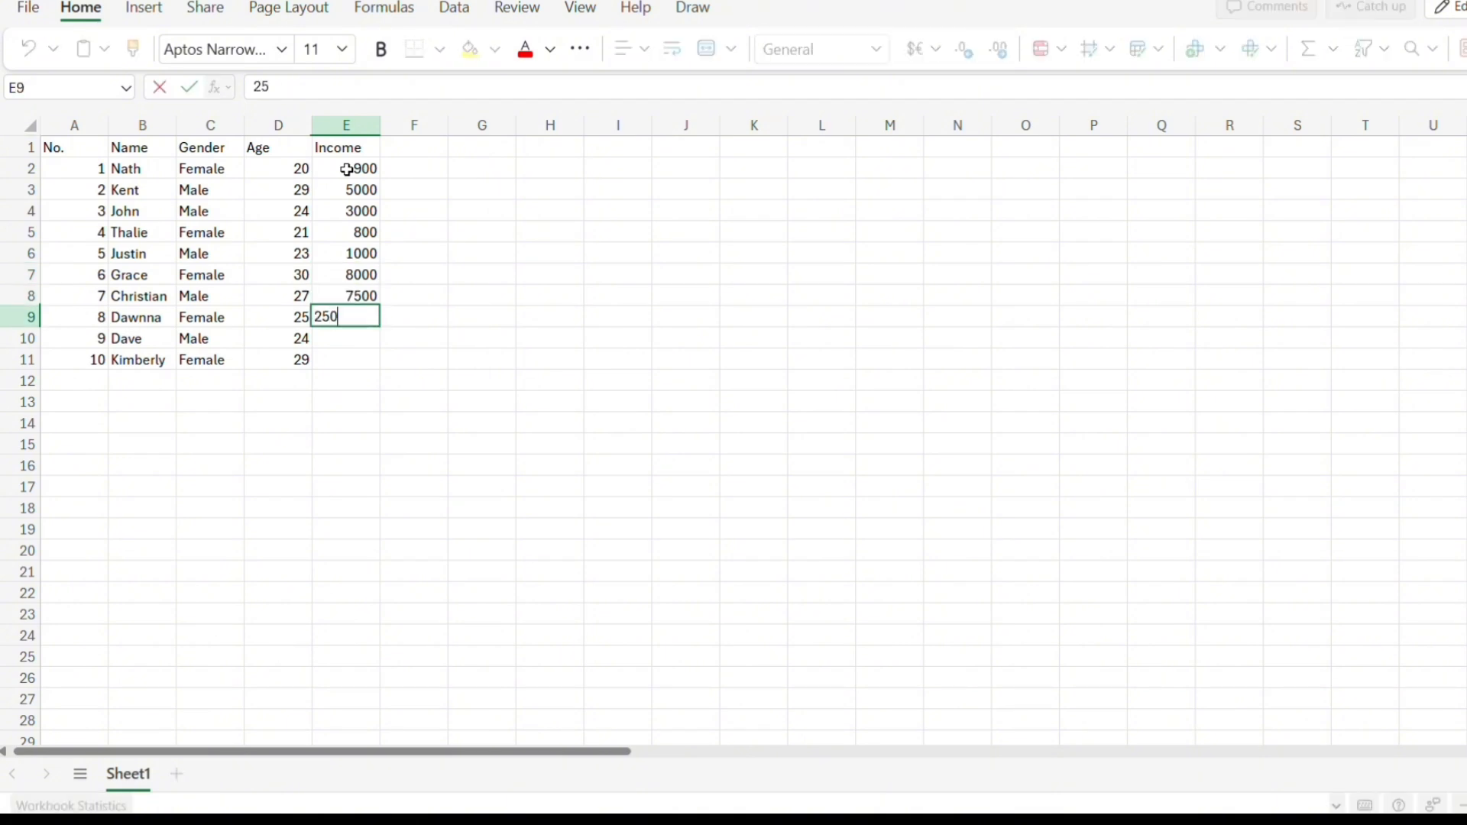
pyautogui.write('0')
pyautogui.press('Return')
pyautogui.write('1700')
pyautogui.press('Return')
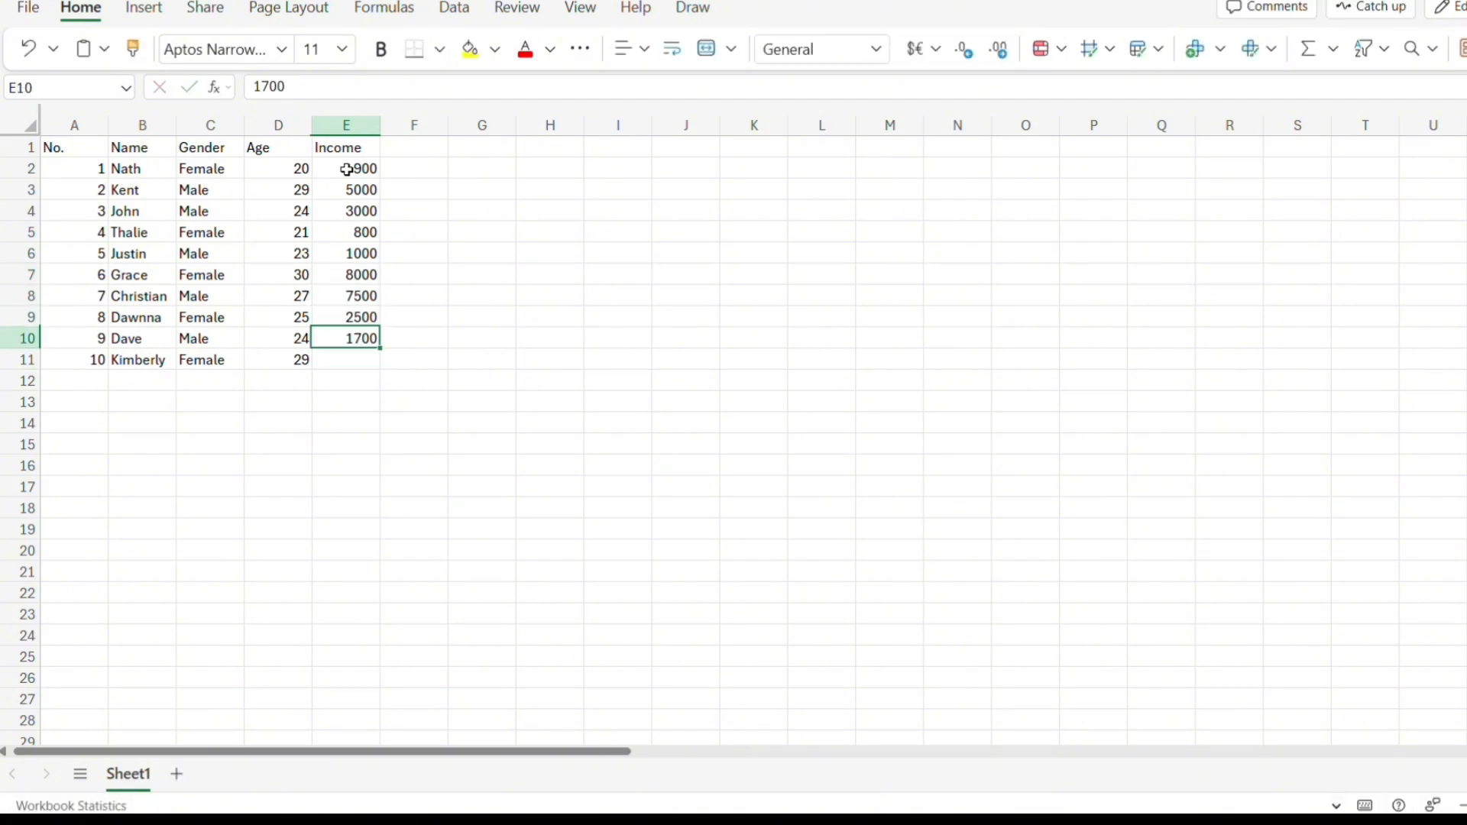
pyautogui.write('6000')
pyautogui.press('Return')
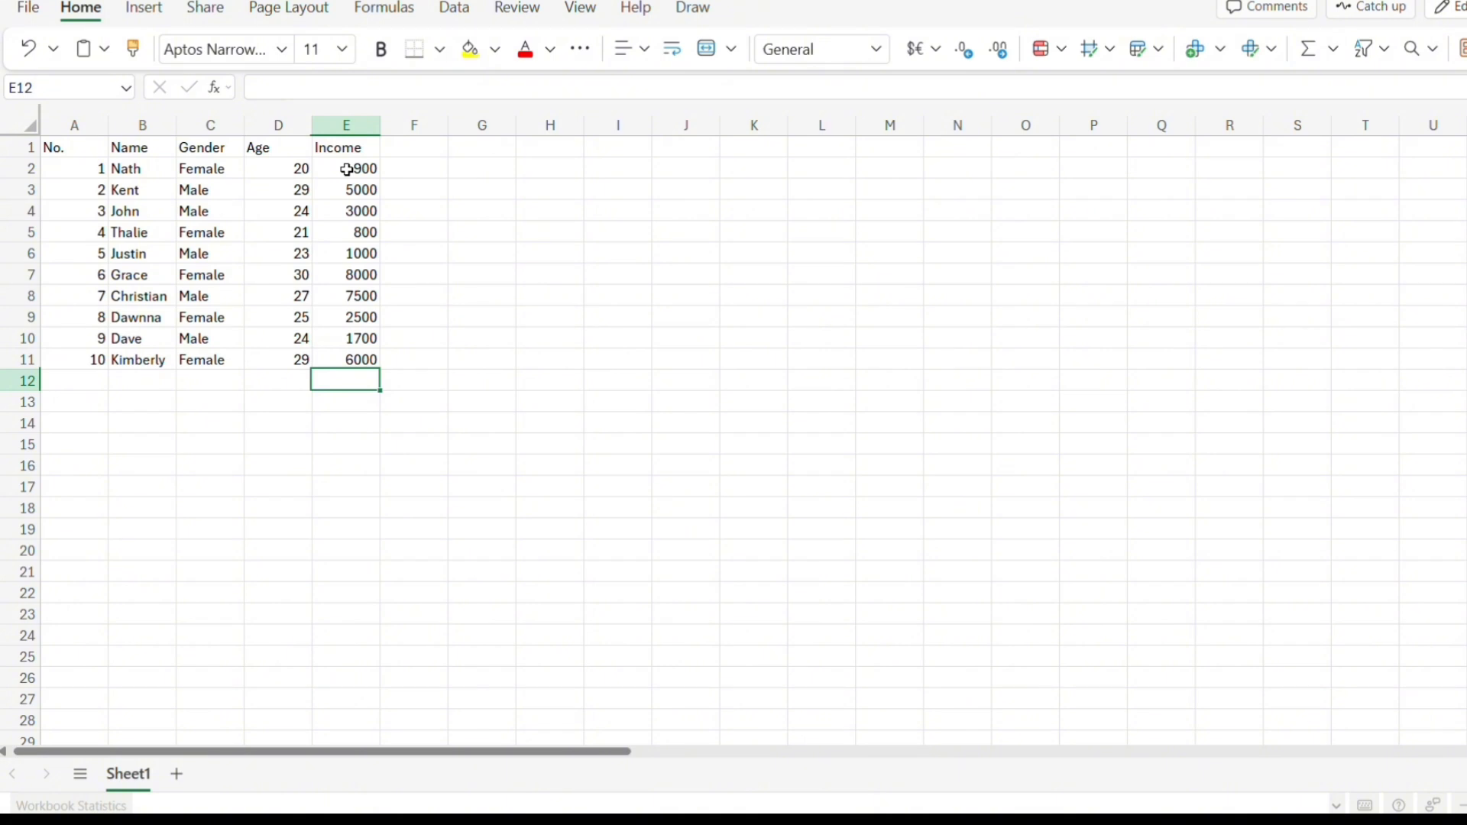
# Center-align the text of the whole table A1:E11.
pyautogui.click(413, 210)
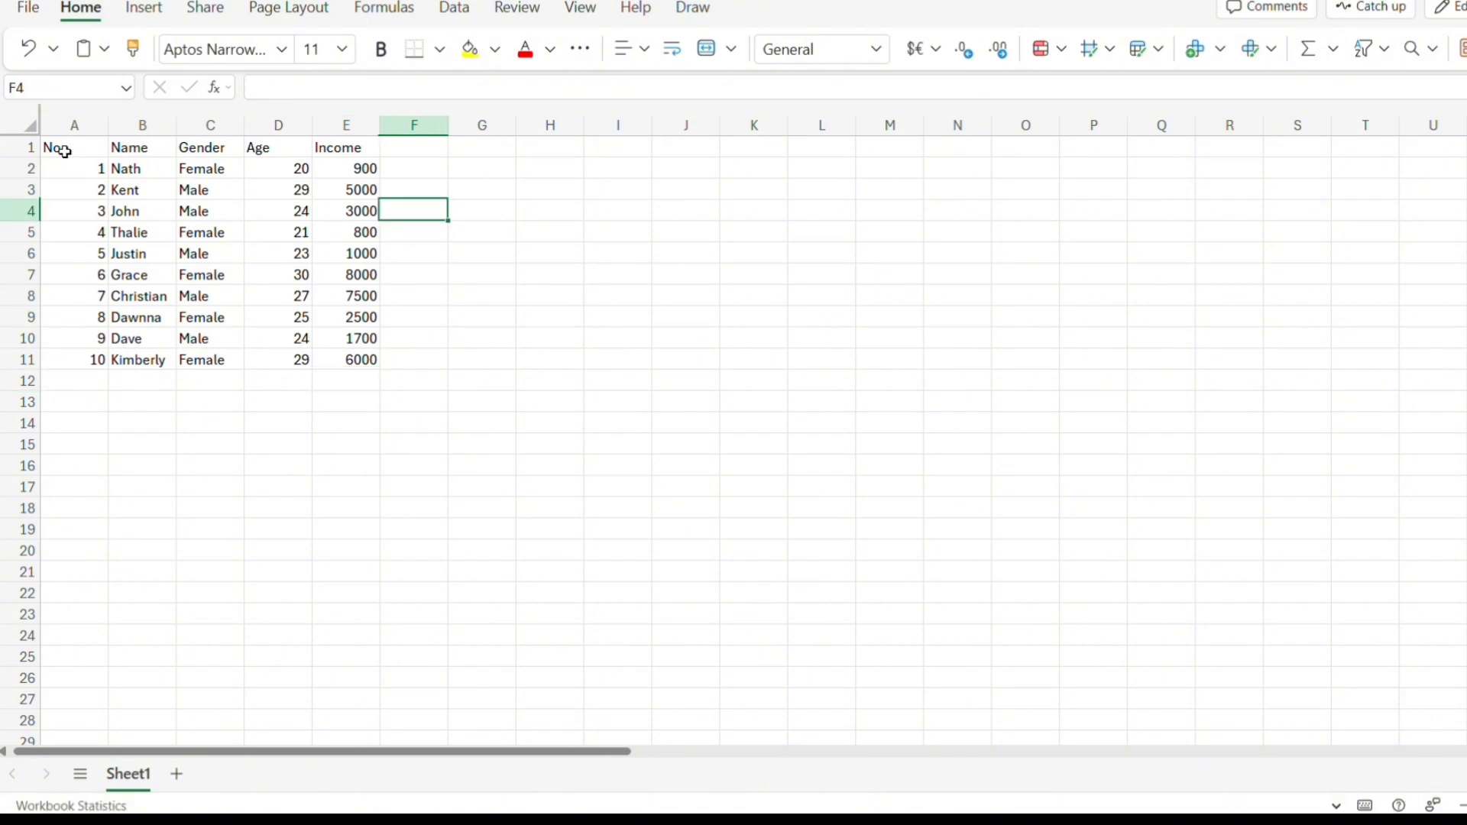
pyautogui.moveTo(75, 153); pyautogui.dragTo(370, 357)
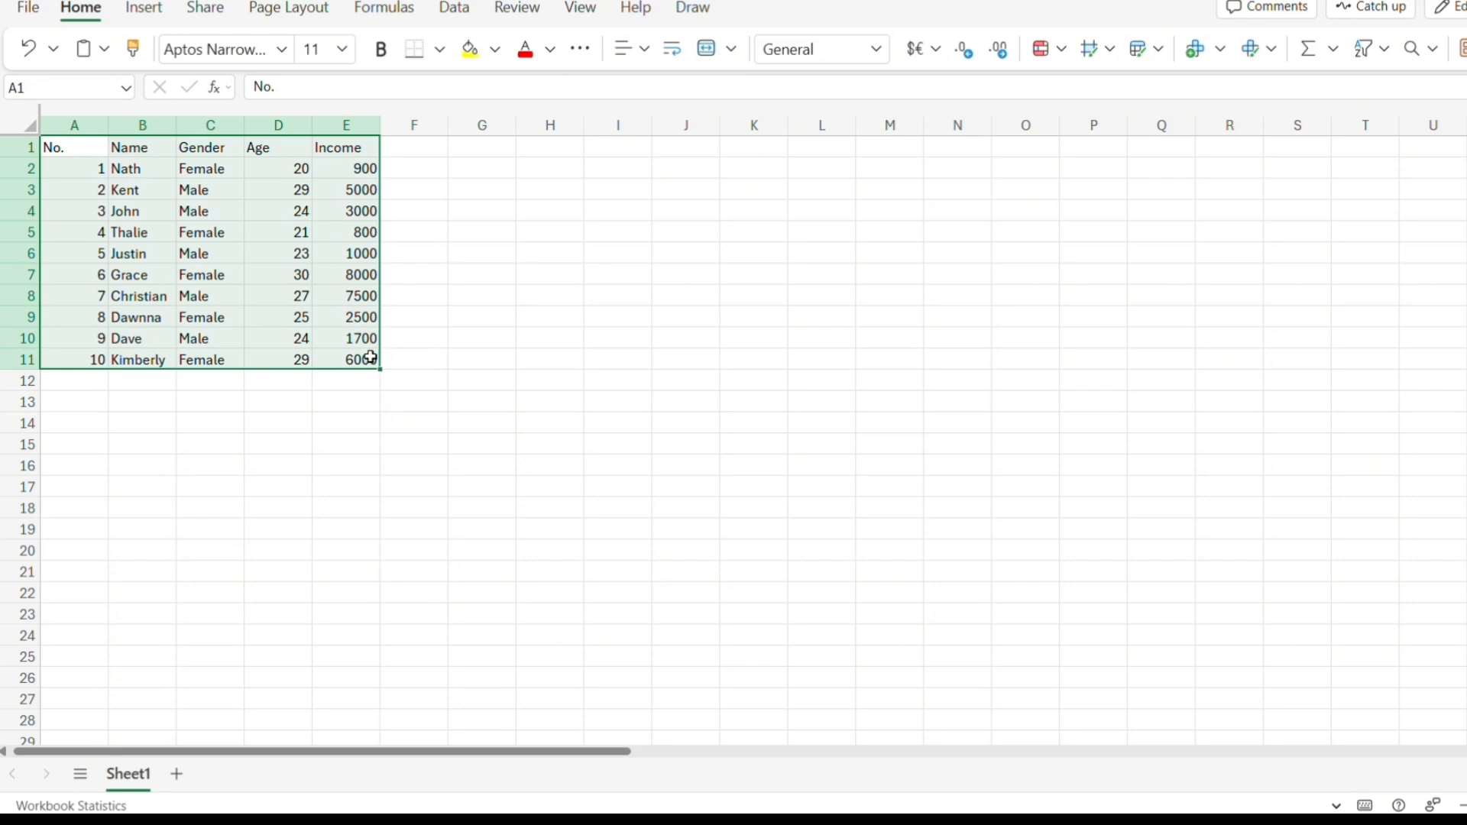
pyautogui.click(638, 49)
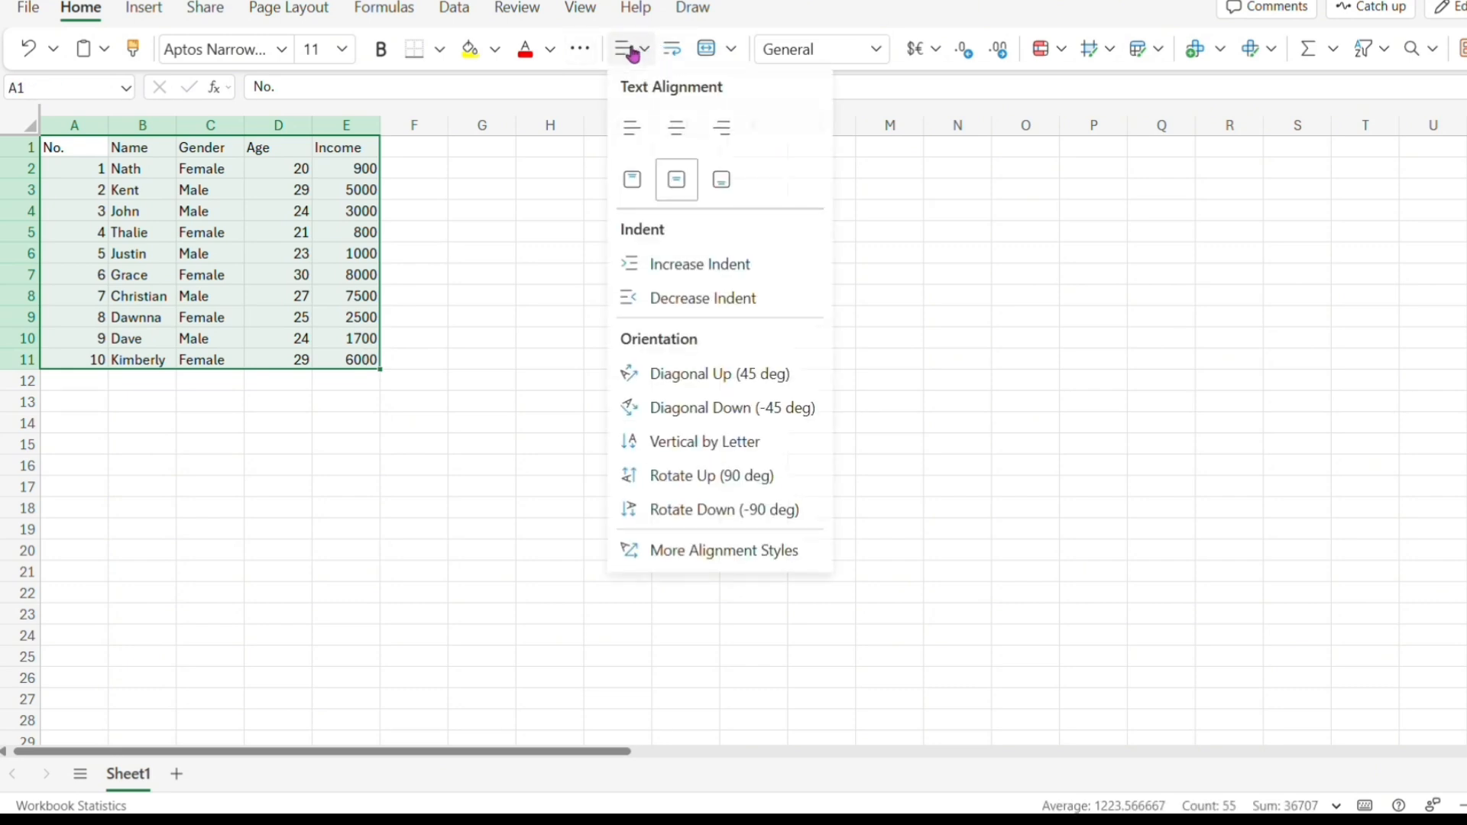
pyautogui.click(676, 128)
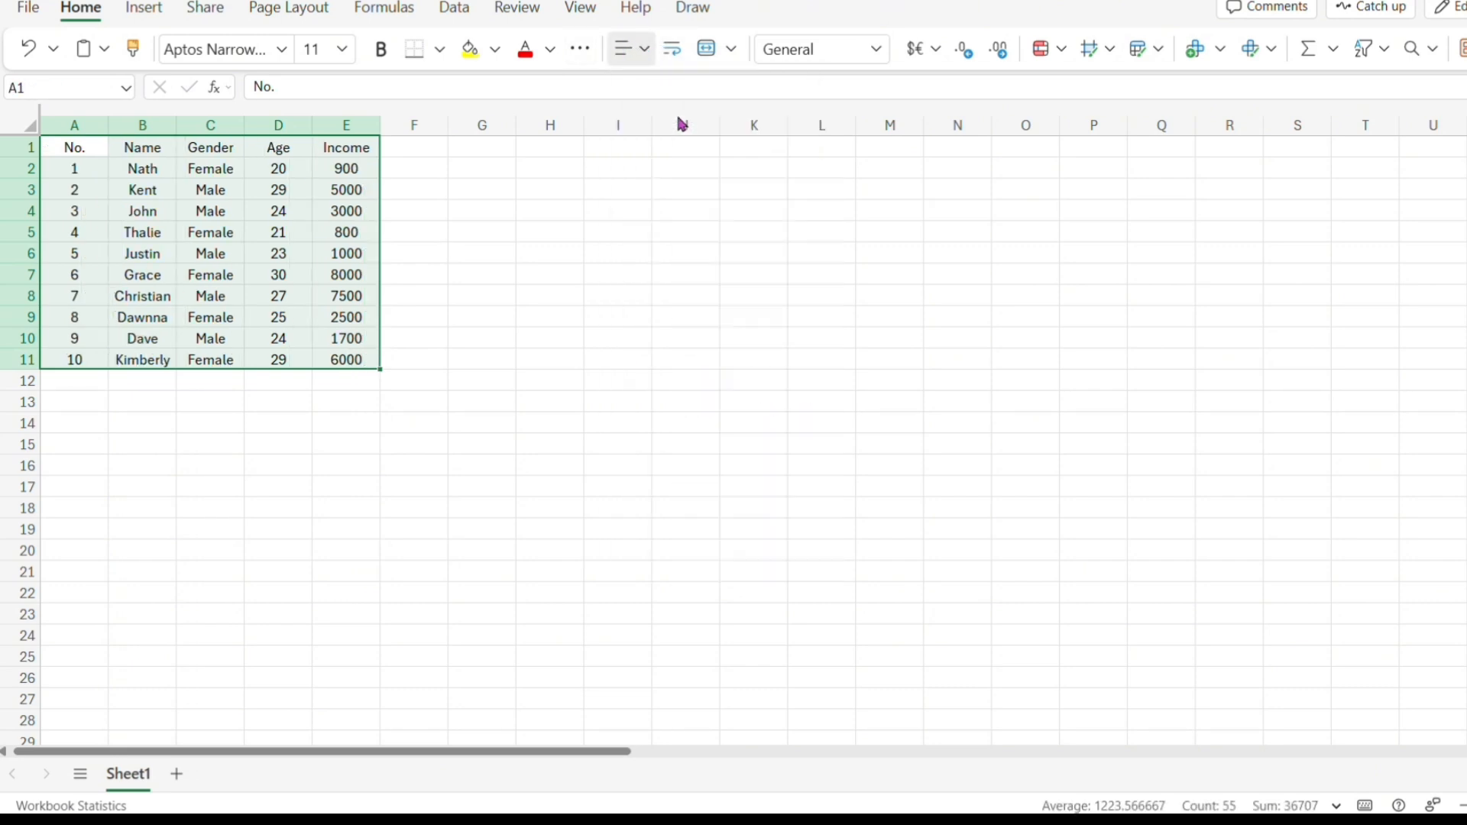
# Fill the header row A1:E1 with yellow.
pyautogui.click(481, 211)
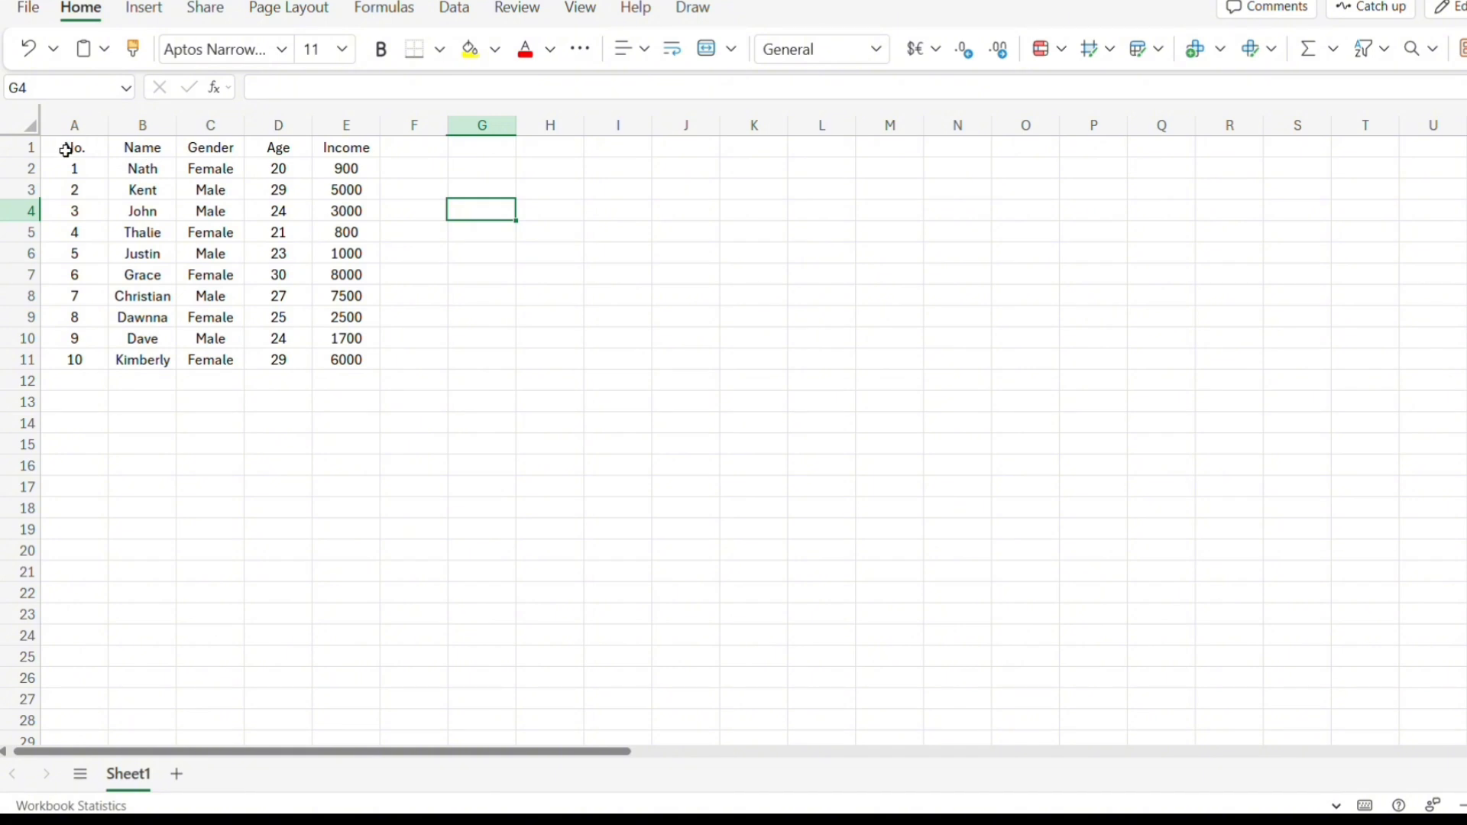
pyautogui.moveTo(74, 148); pyautogui.dragTo(359, 147)
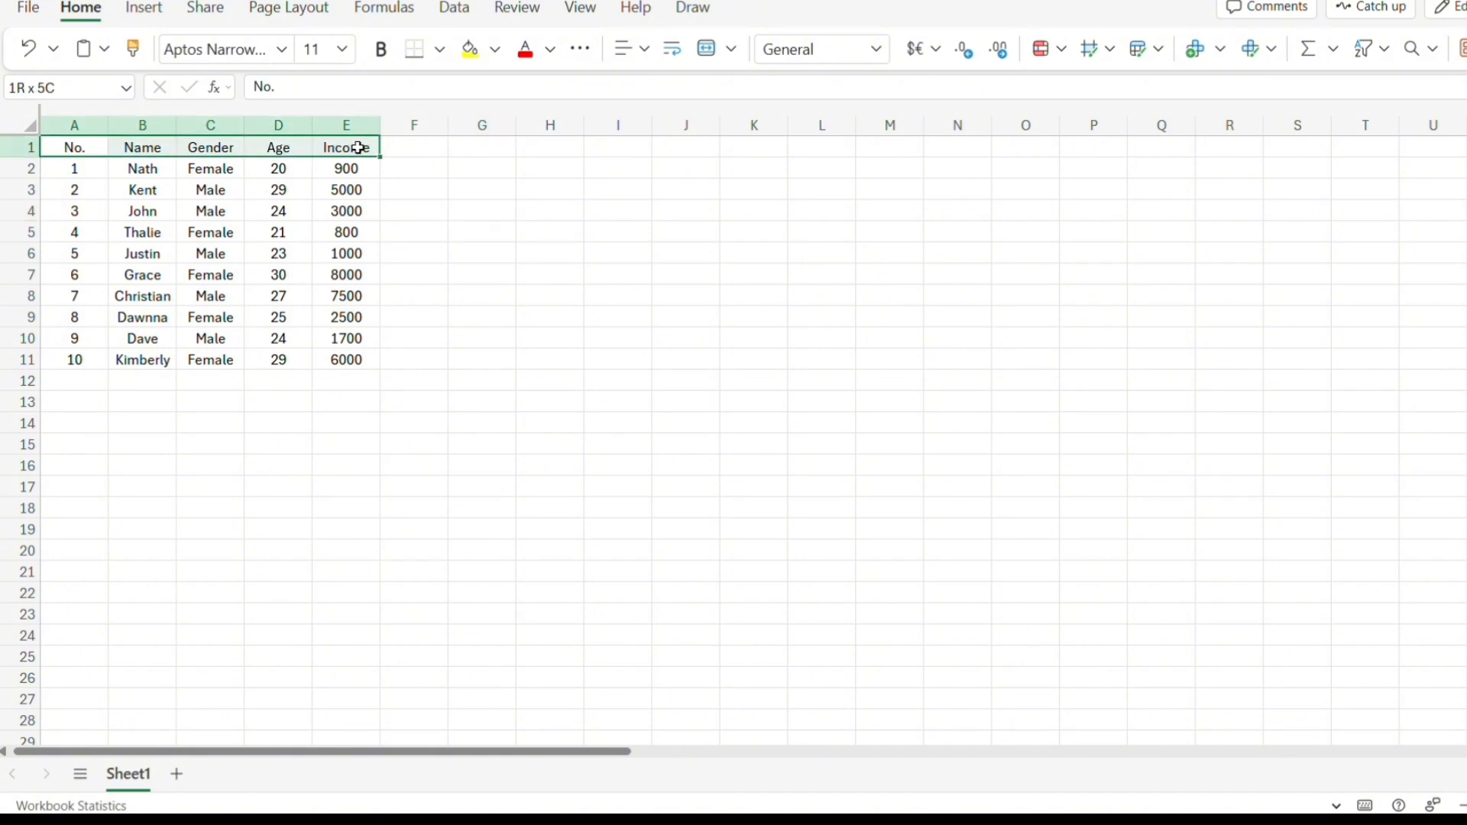
pyautogui.click(496, 54)
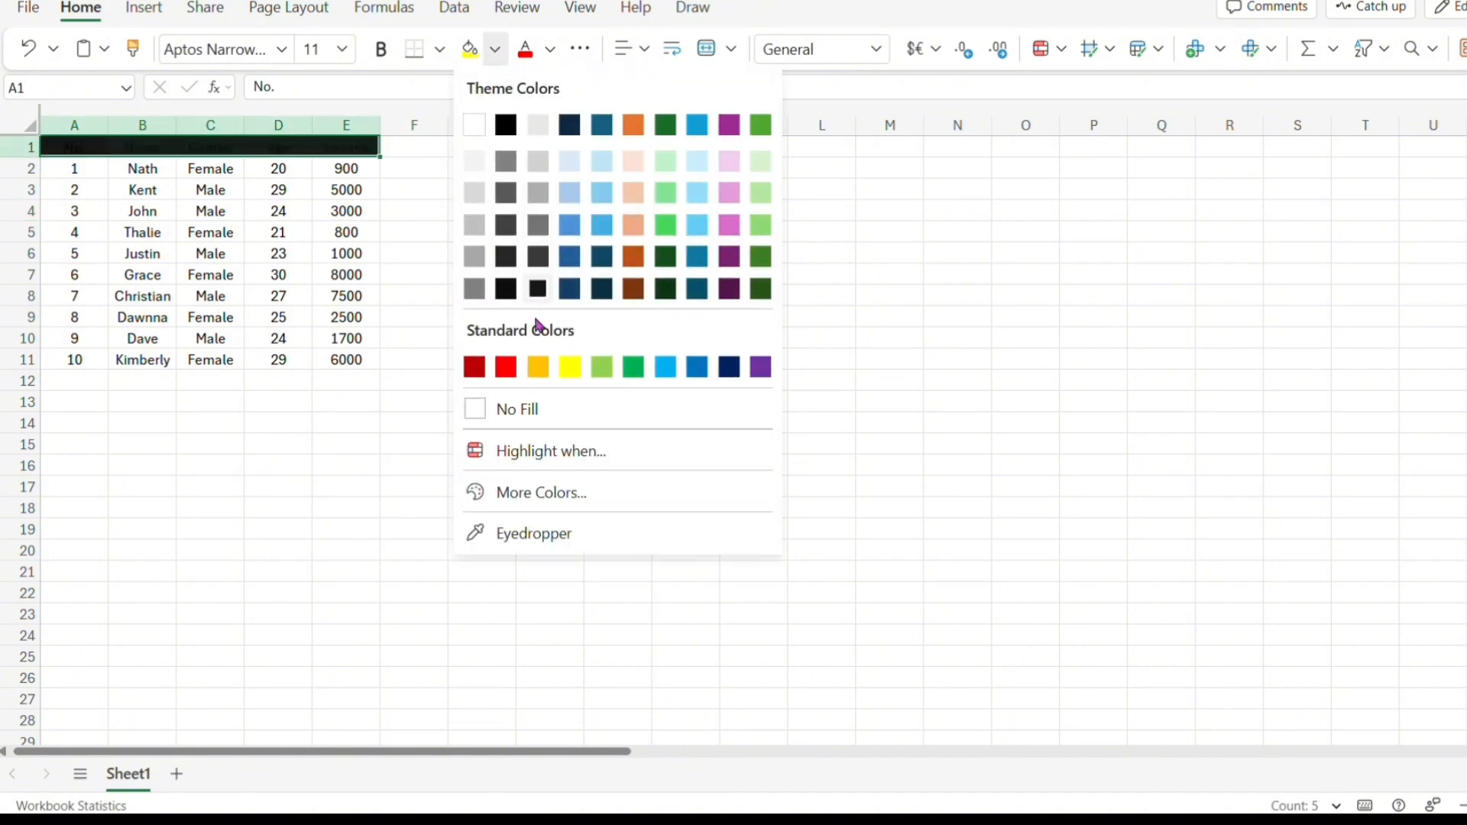
pyautogui.click(570, 368)
# Add a conditional formatting rule highlighting Income cells E2:E11 greater than or equal to 3000 with the green style.
pyautogui.click(347, 169)
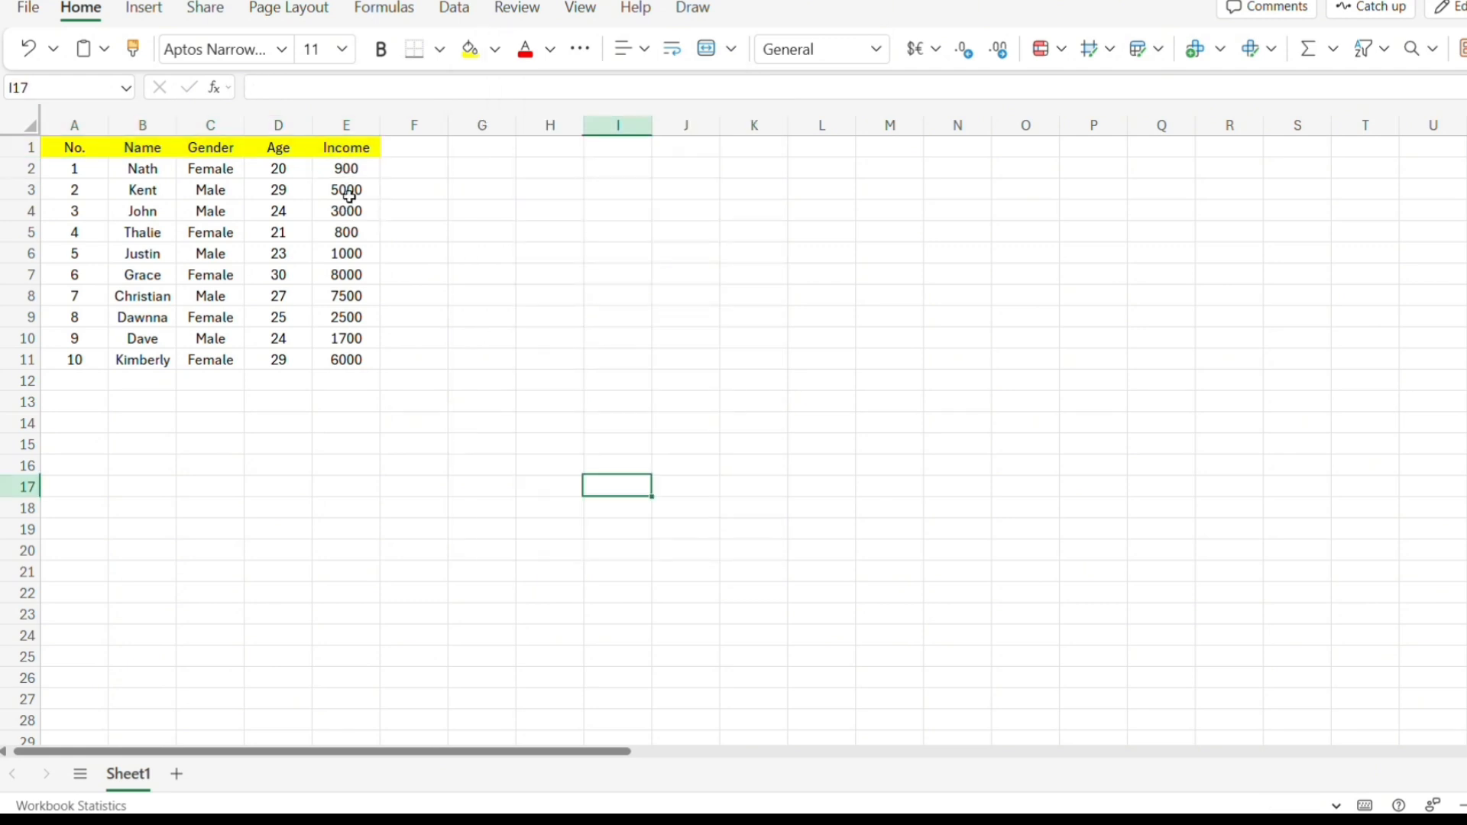
pyautogui.moveTo(346, 167); pyautogui.dragTo(344, 354)
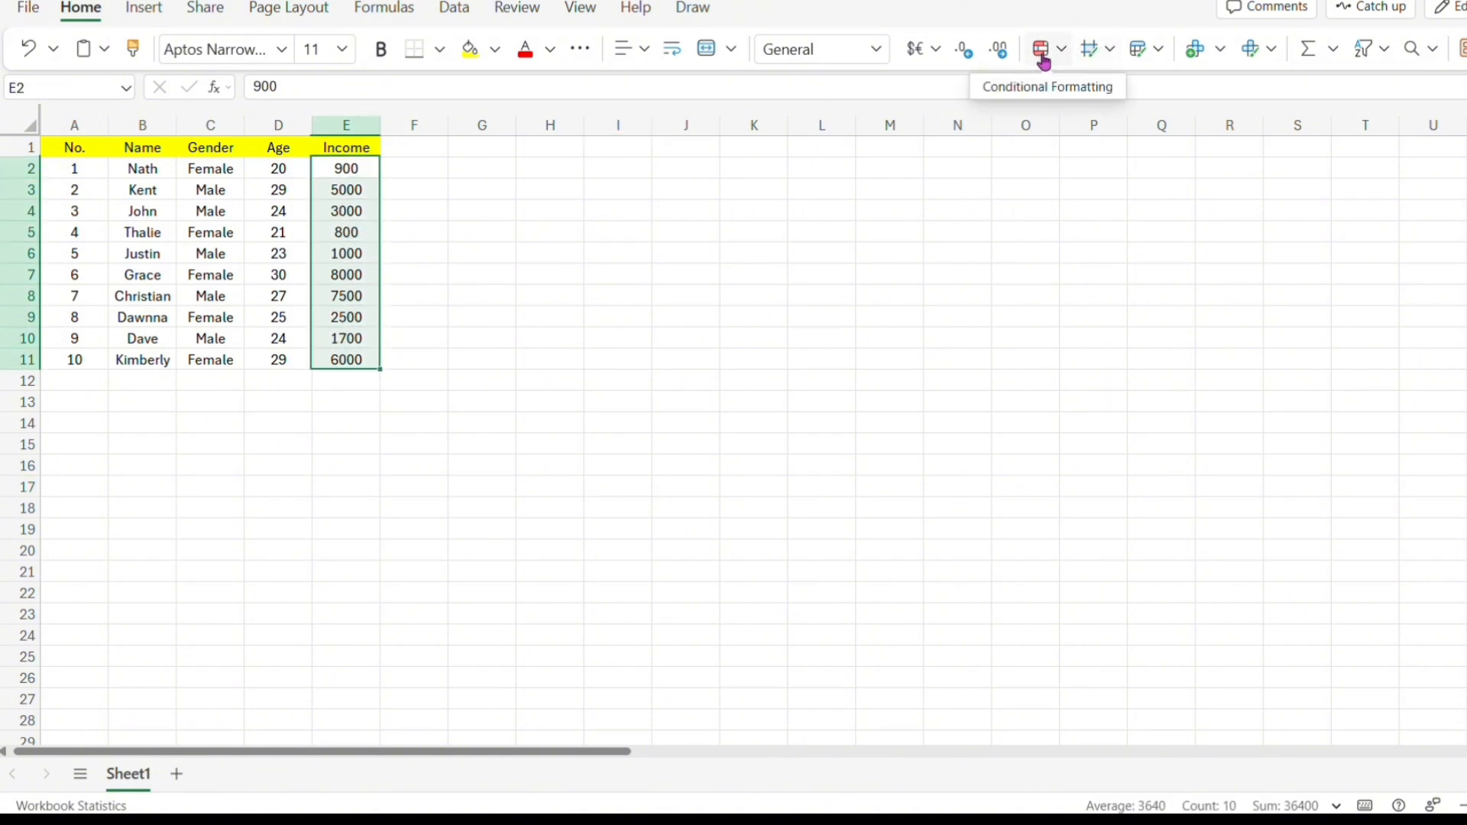
pyautogui.click(1044, 59)
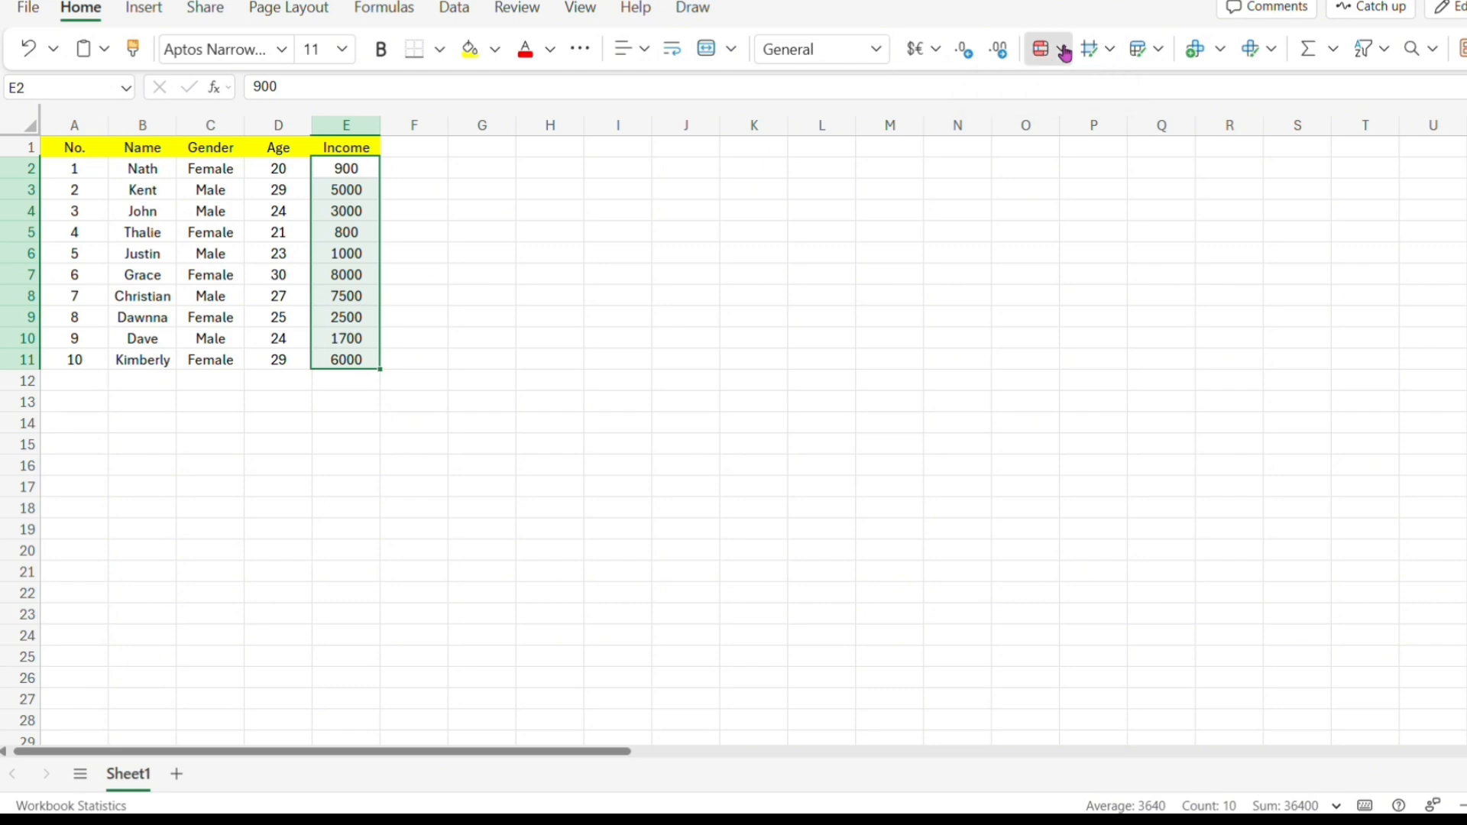
pyautogui.moveTo(1076, 130)
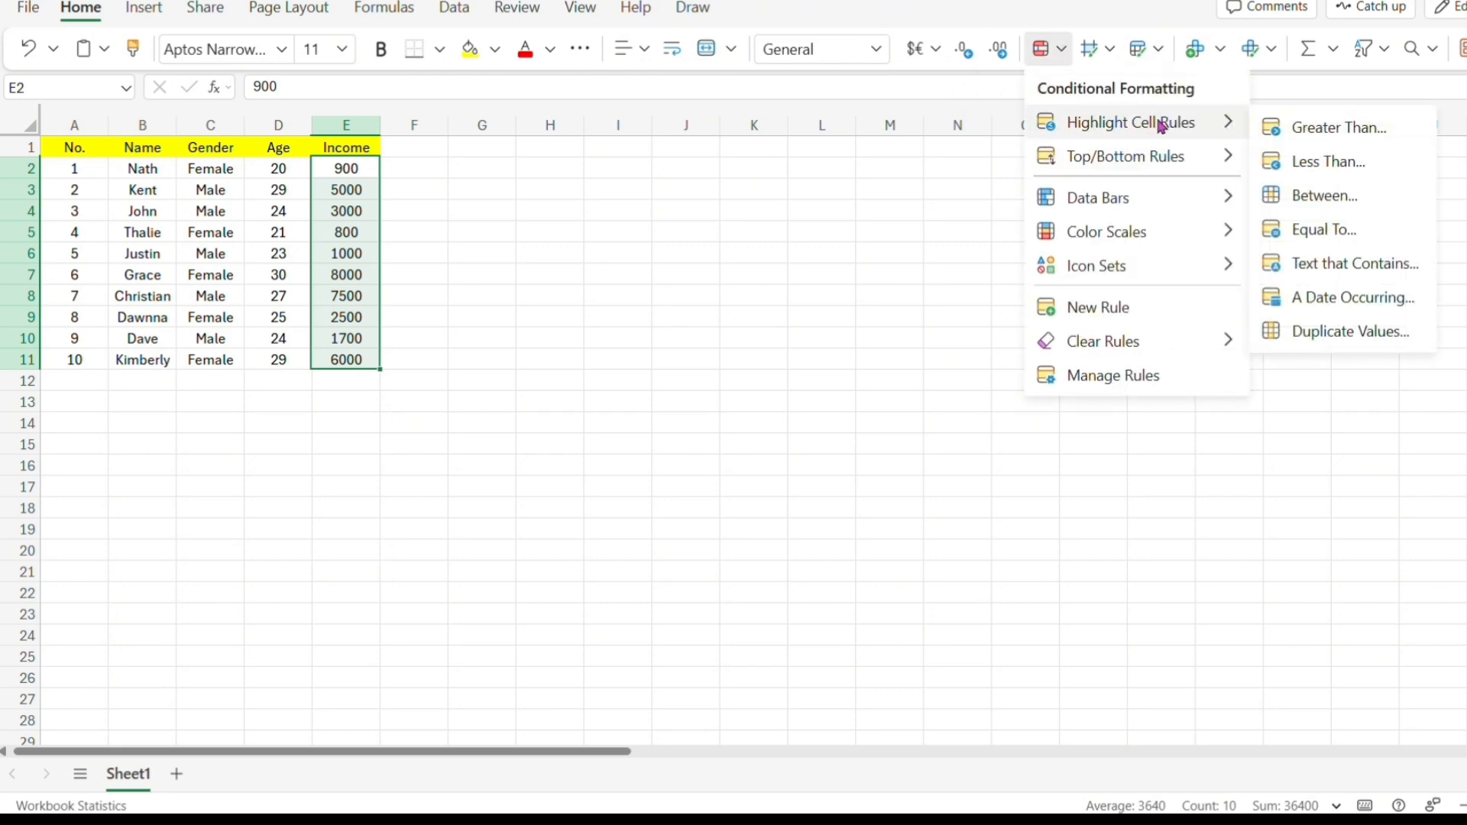
pyautogui.click(1297, 130)
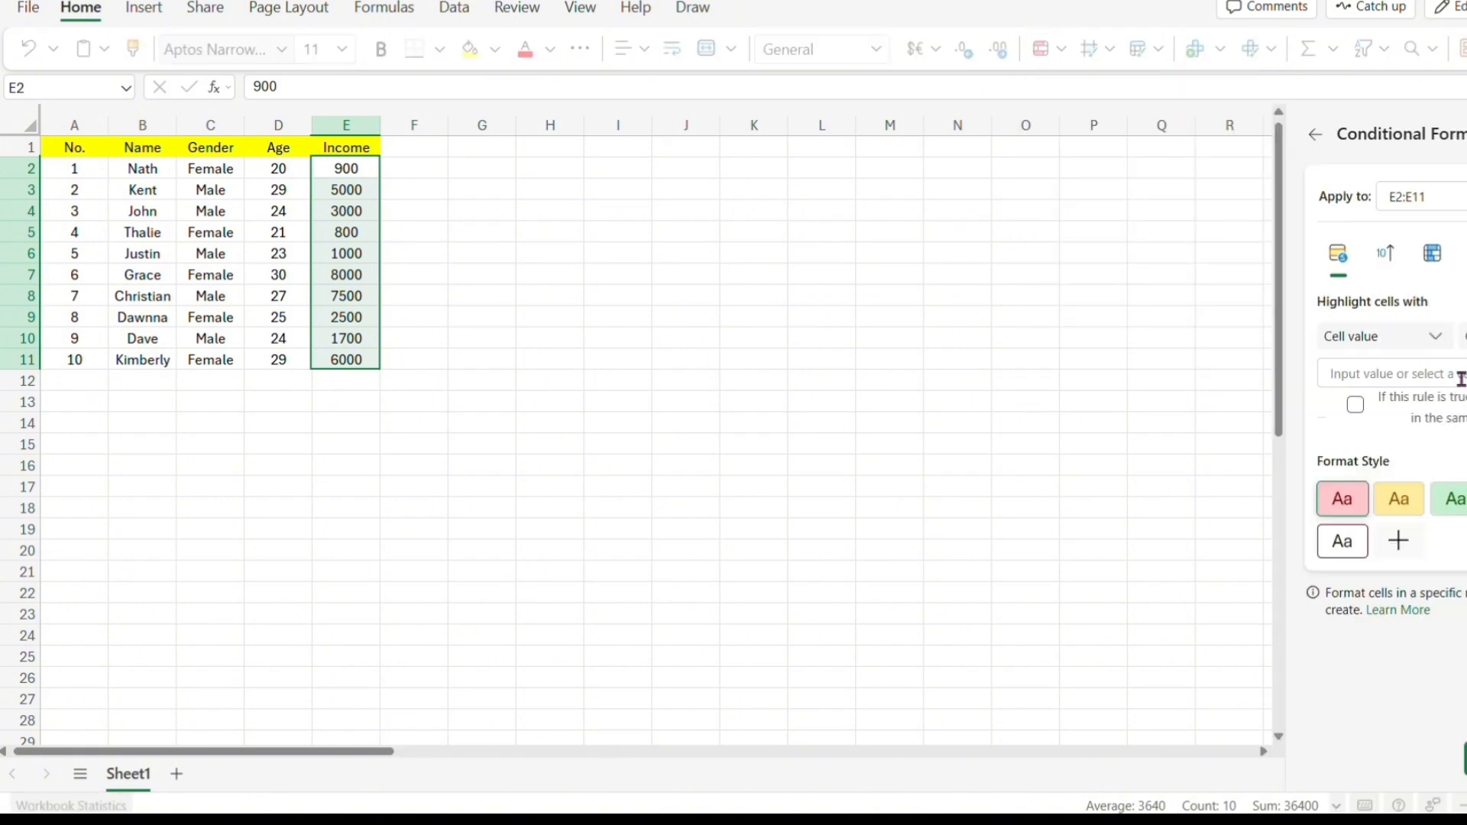
pyautogui.click(1462, 336)
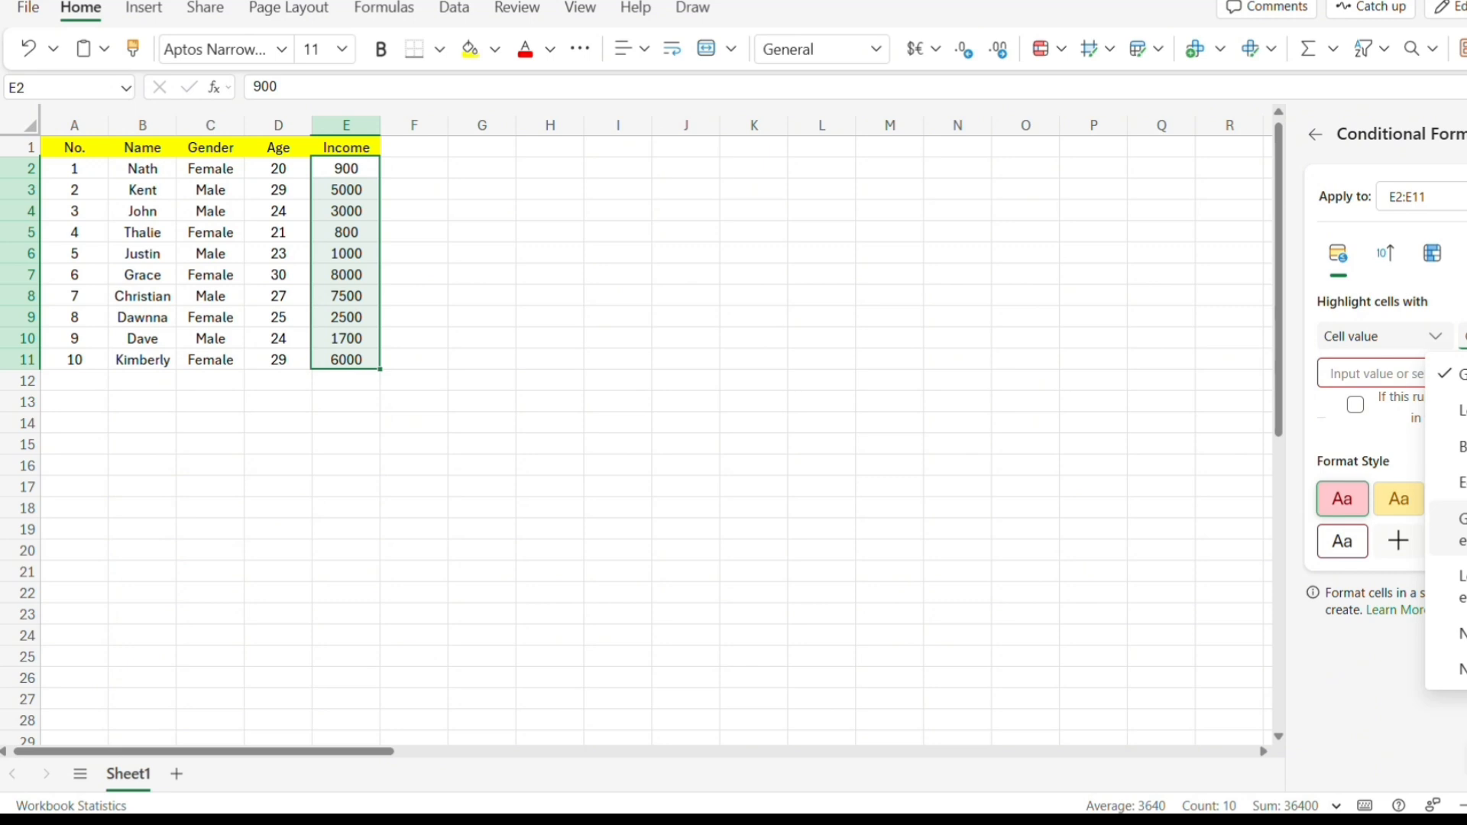
pyautogui.click(1413, 374)
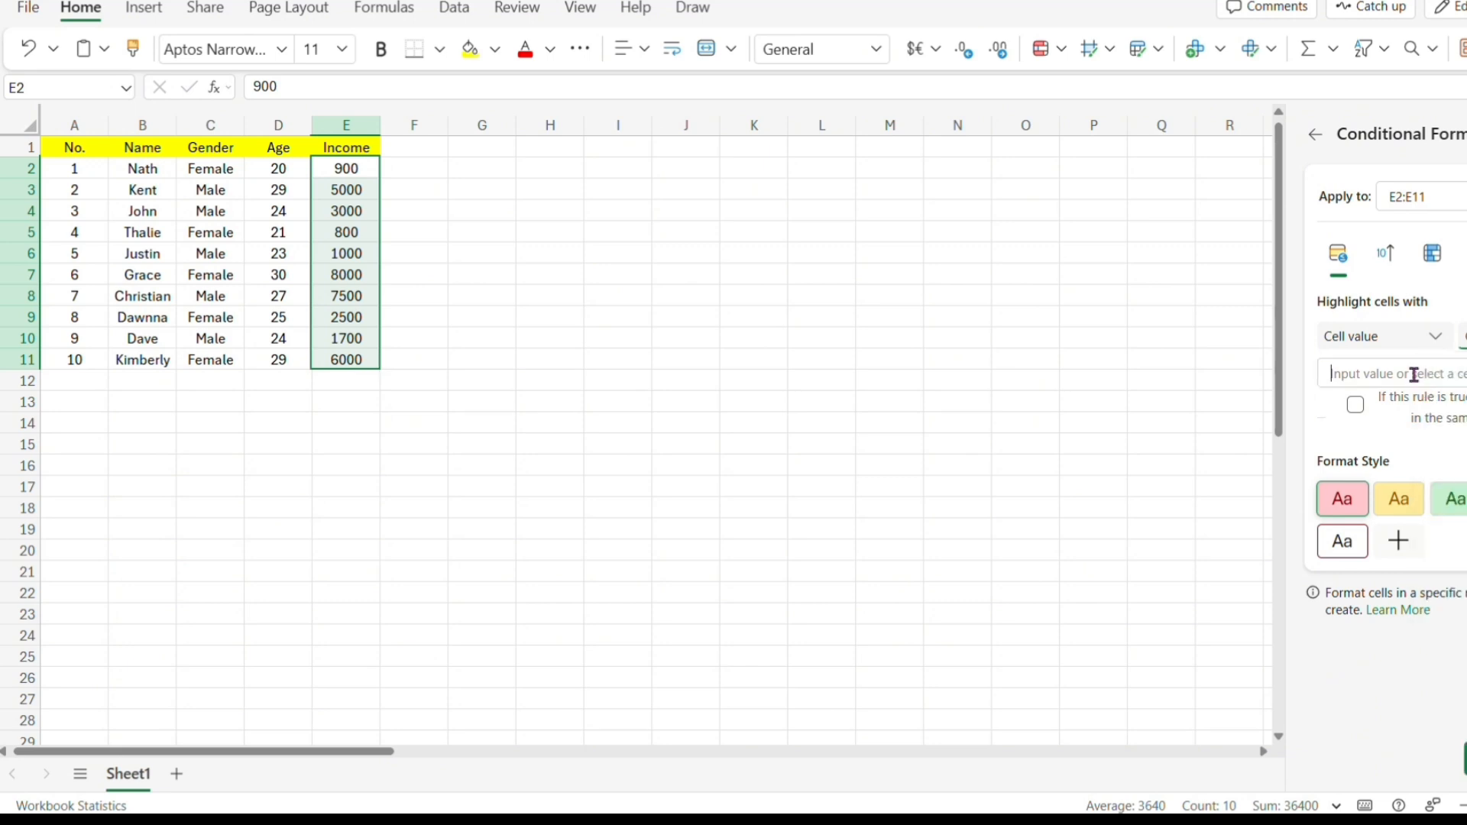
pyautogui.write('3000')
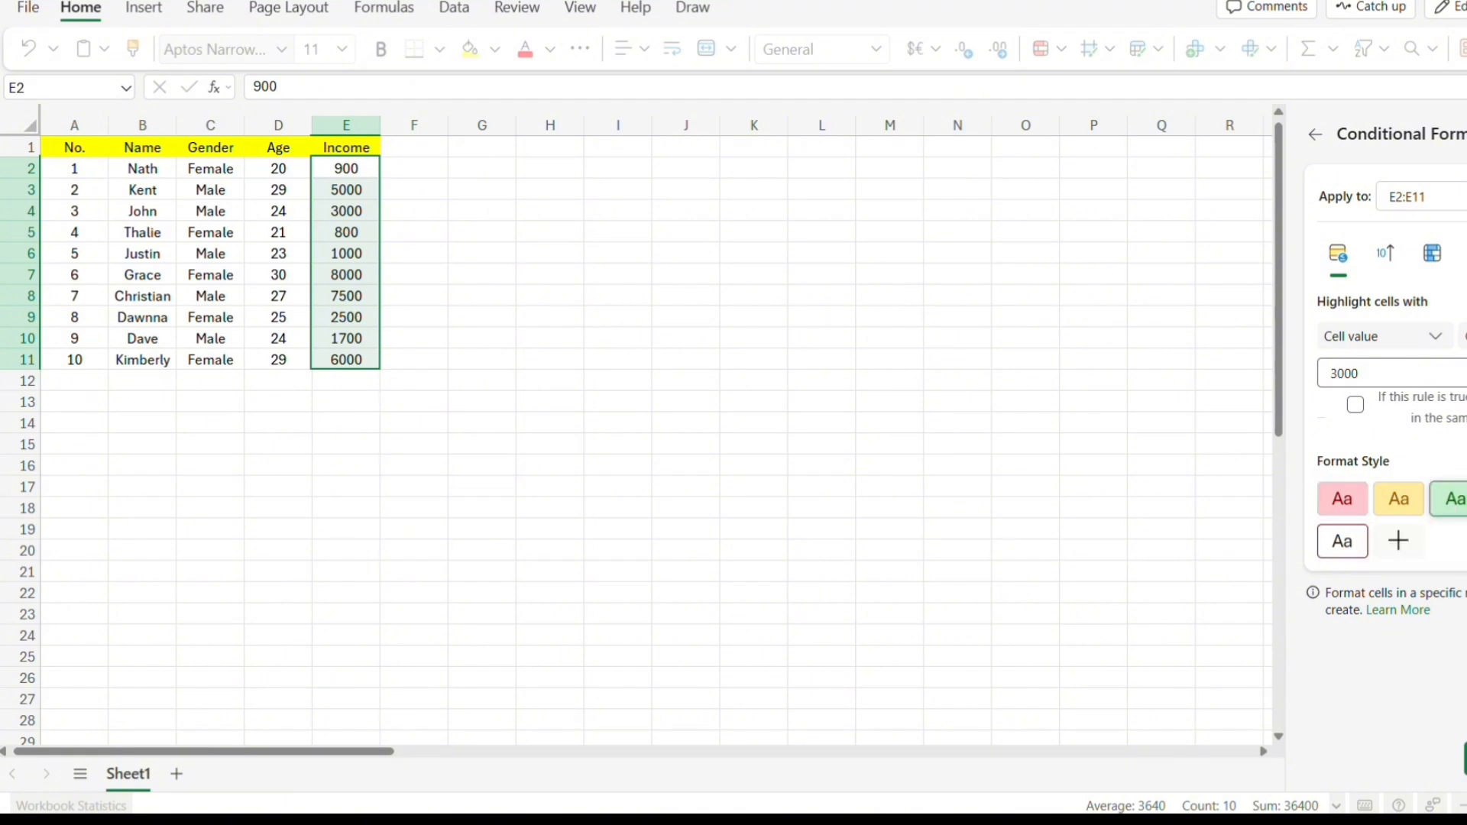
pyautogui.click(1464, 758)
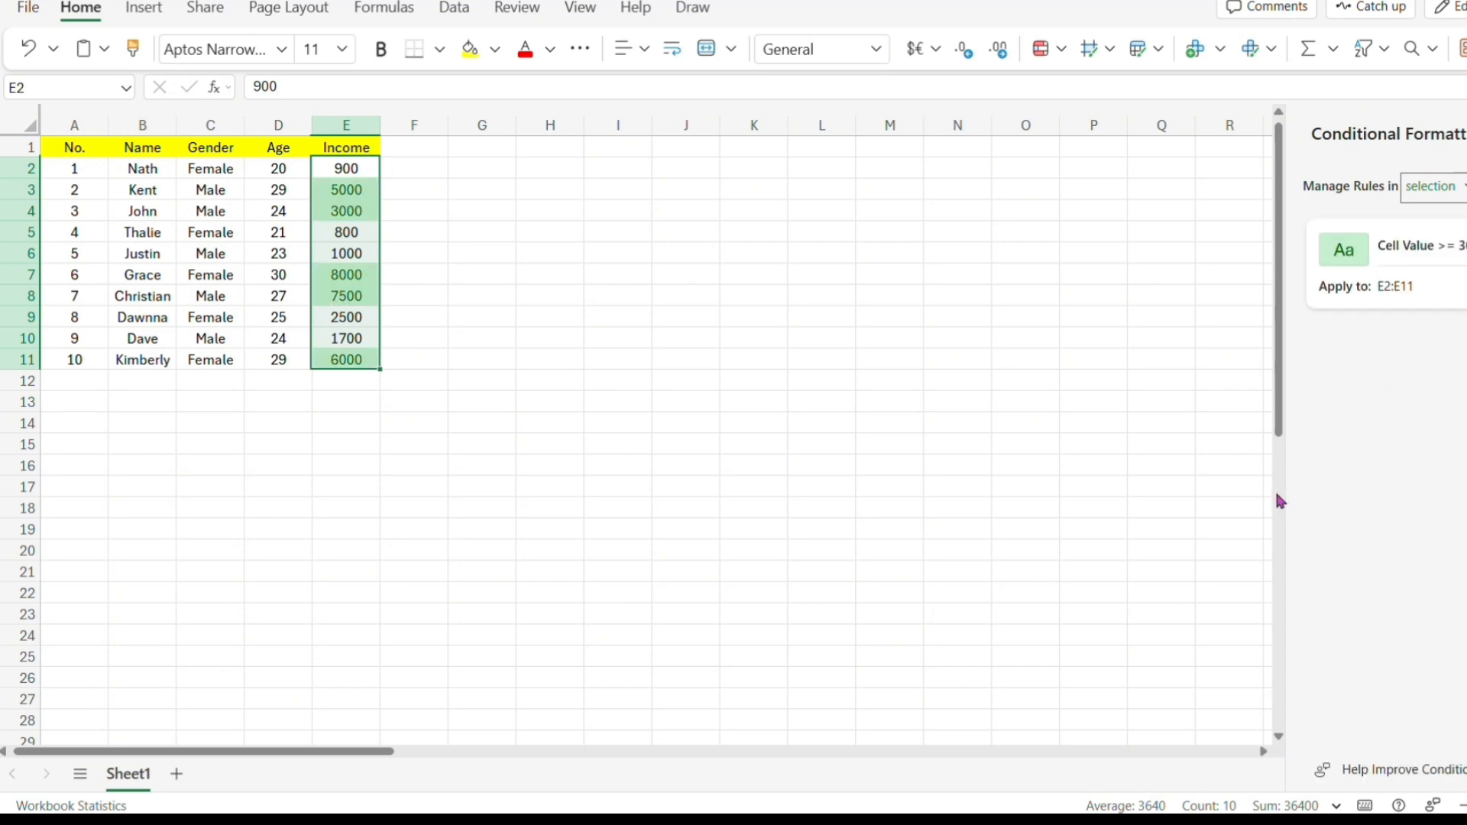
pyautogui.click(430, 353)
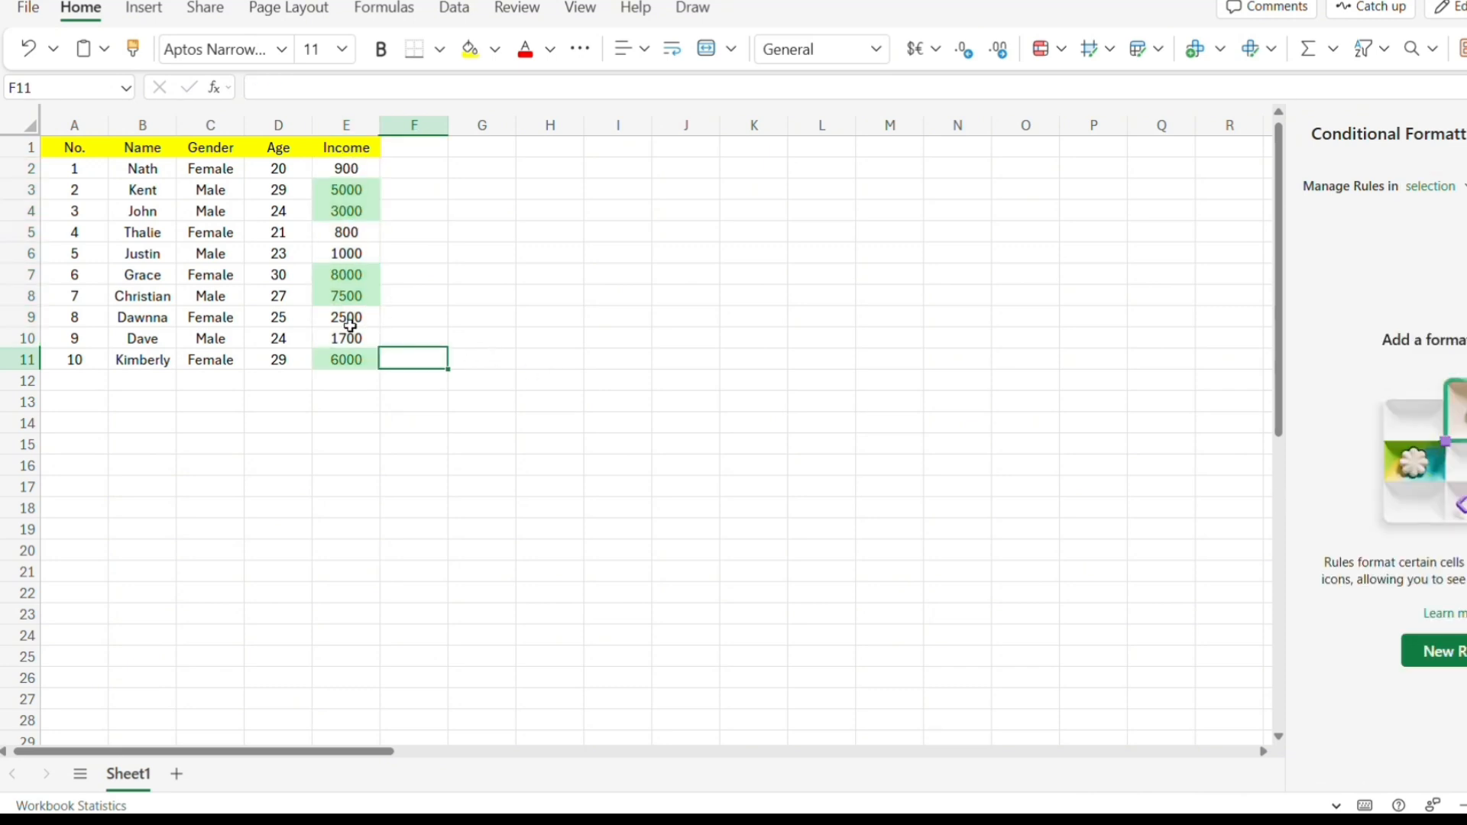
# Merge cells H1:J1 and enter the title Data Analysis in the merged cell.
pyautogui.click(551, 152)
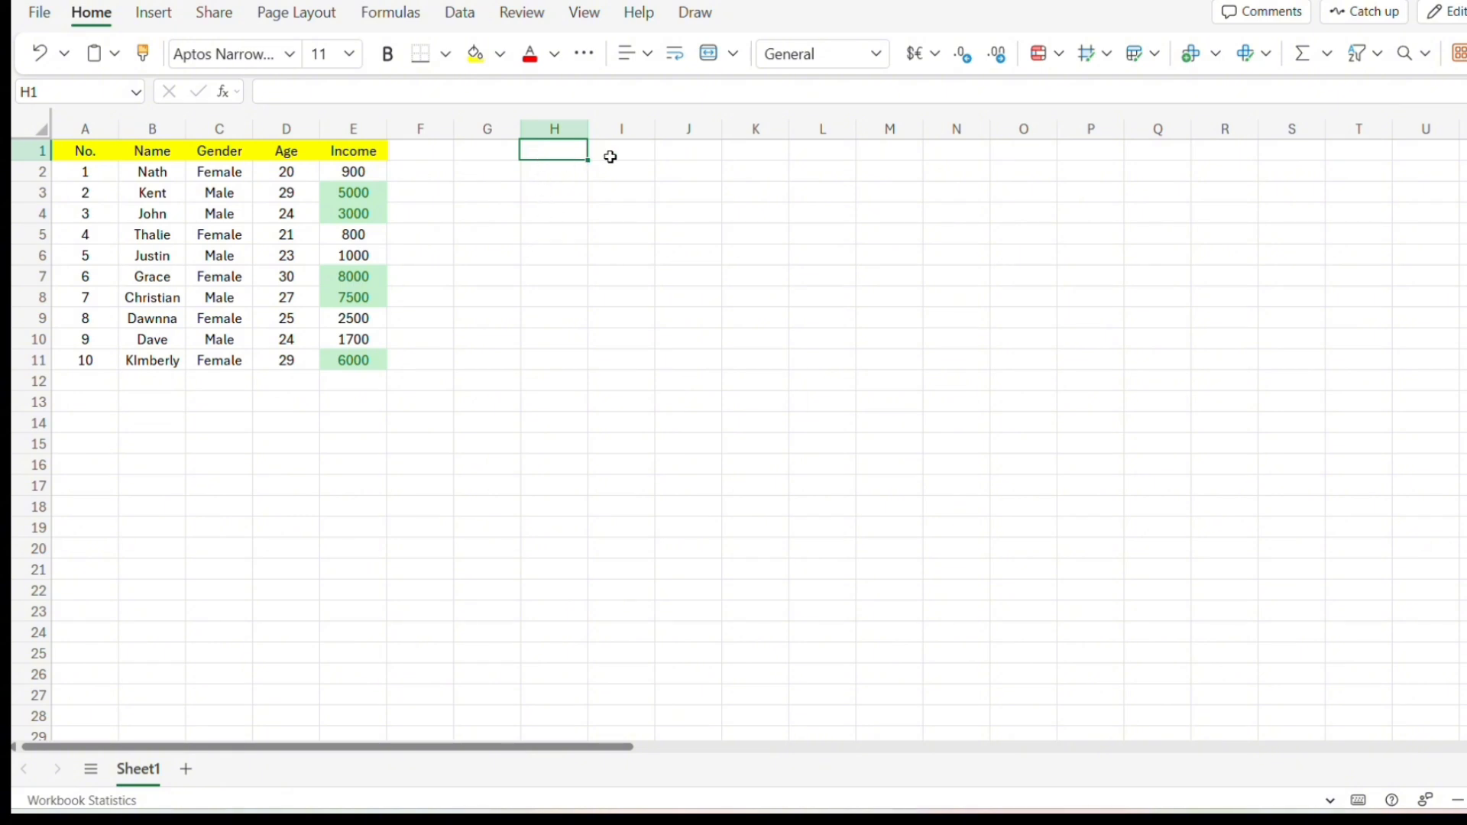
pyautogui.moveTo(583, 148); pyautogui.dragTo(684, 129)
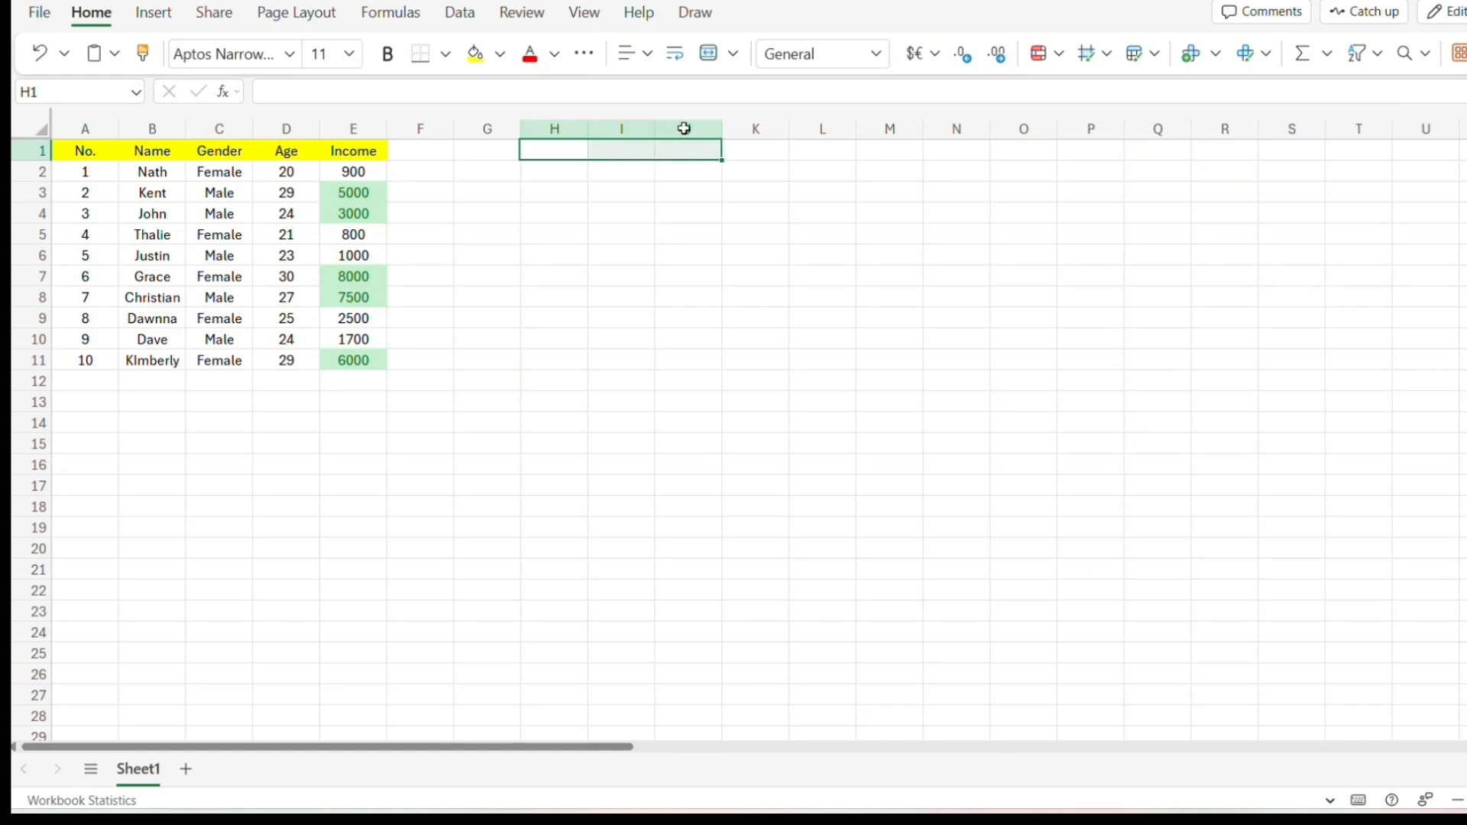
pyautogui.click(735, 54)
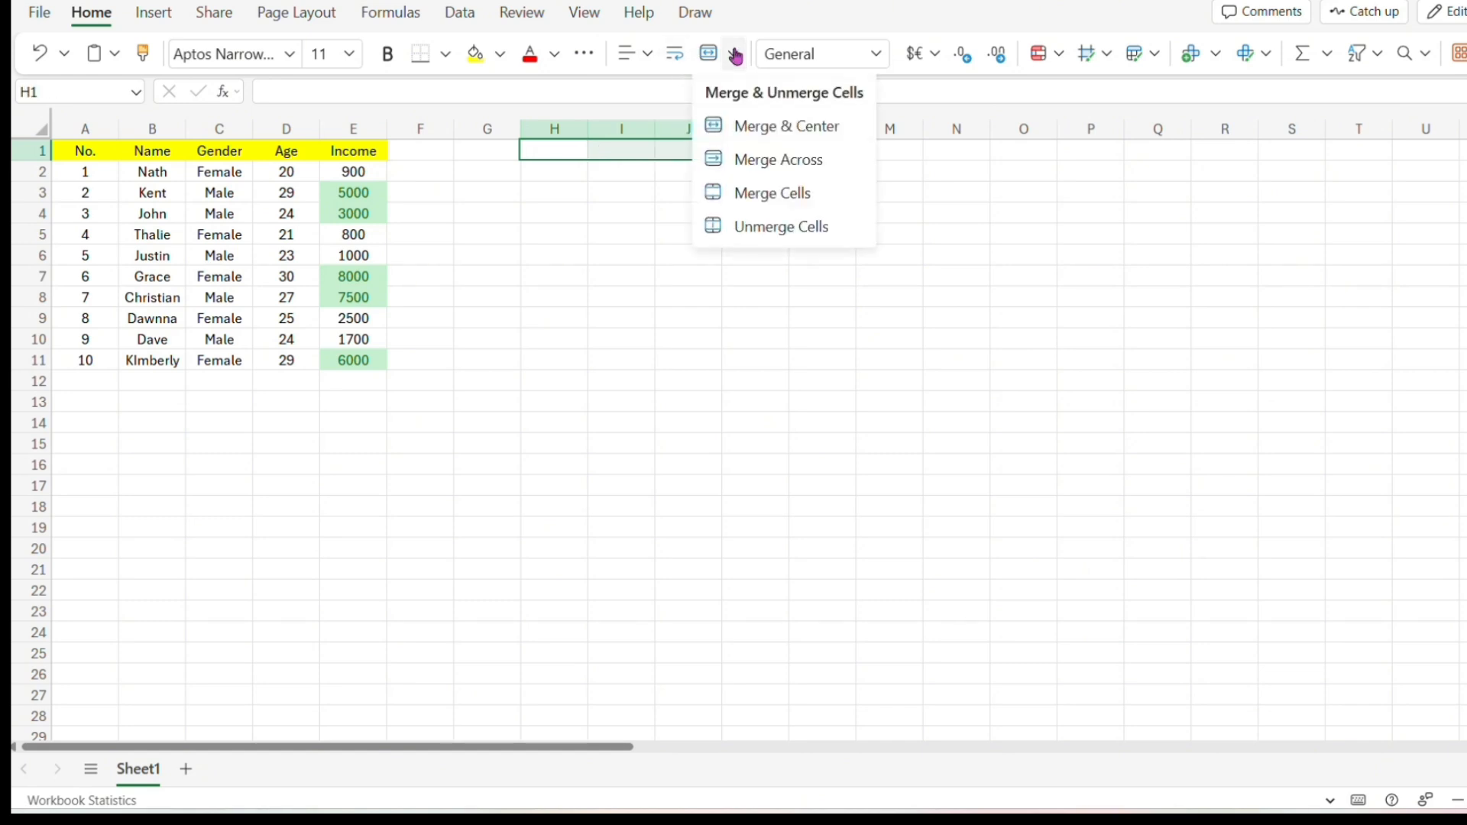
pyautogui.click(732, 192)
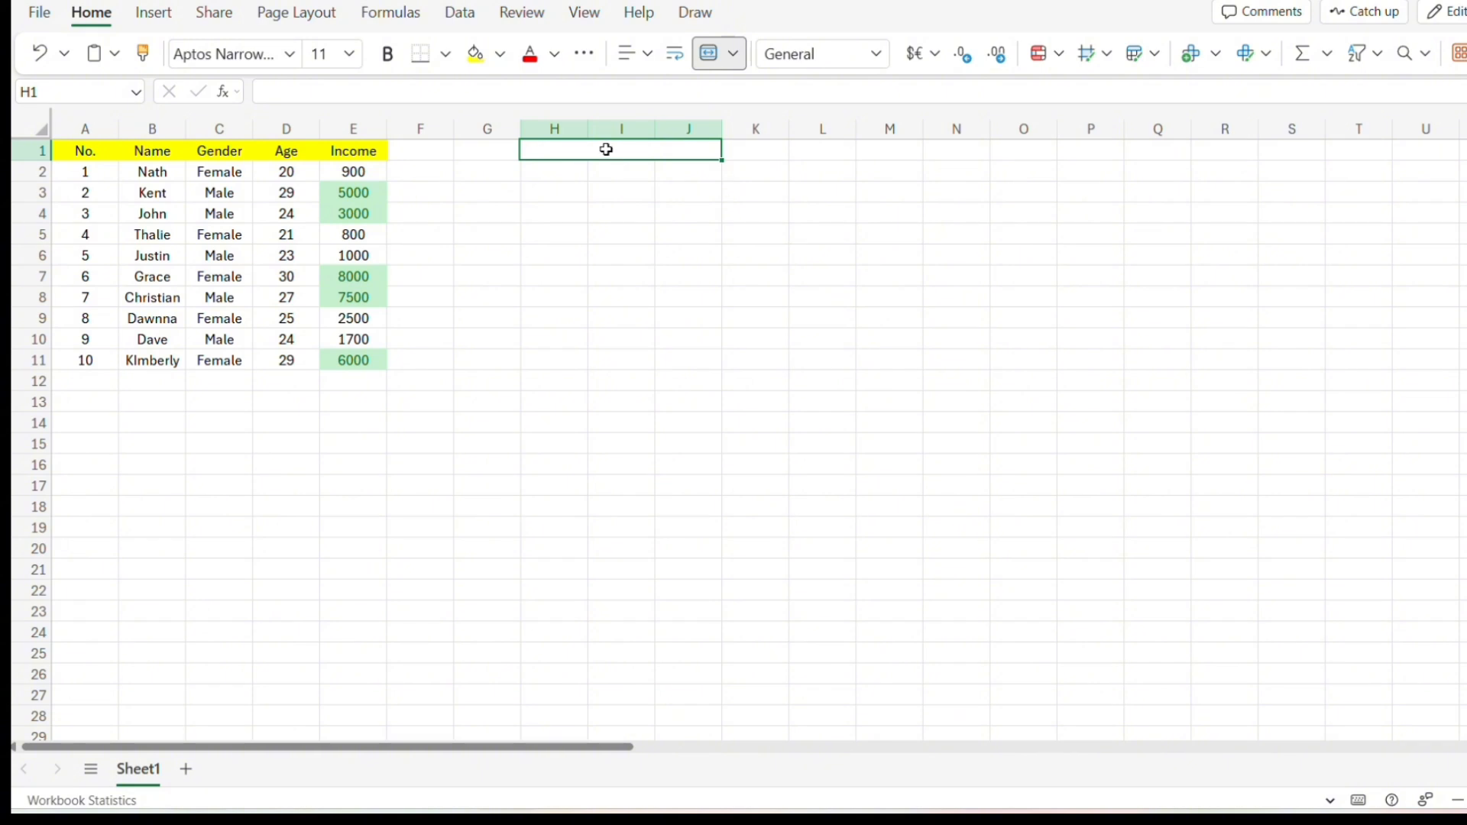
pyautogui.write('Dat')
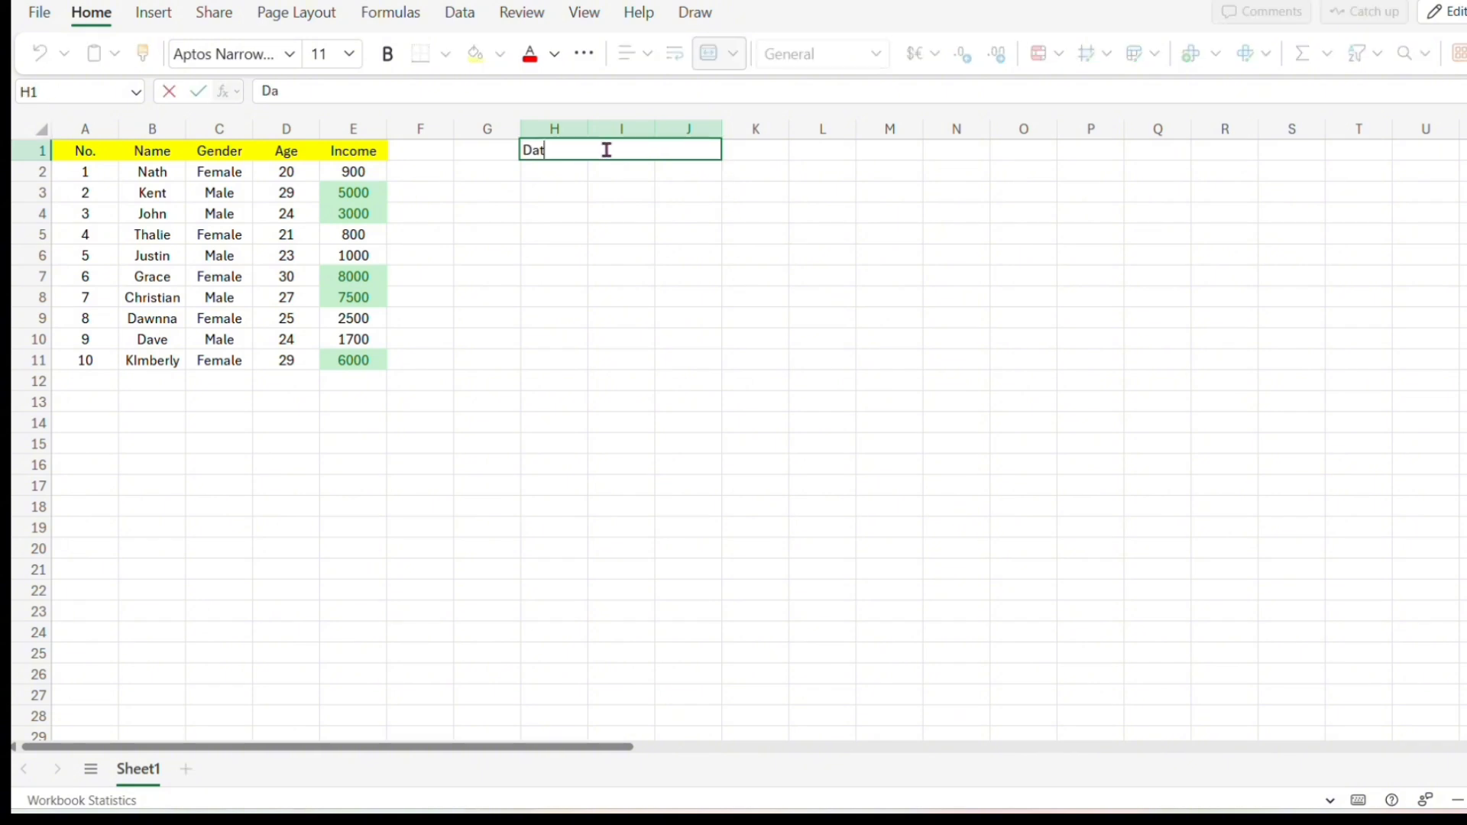
pyautogui.write('a Analysis')
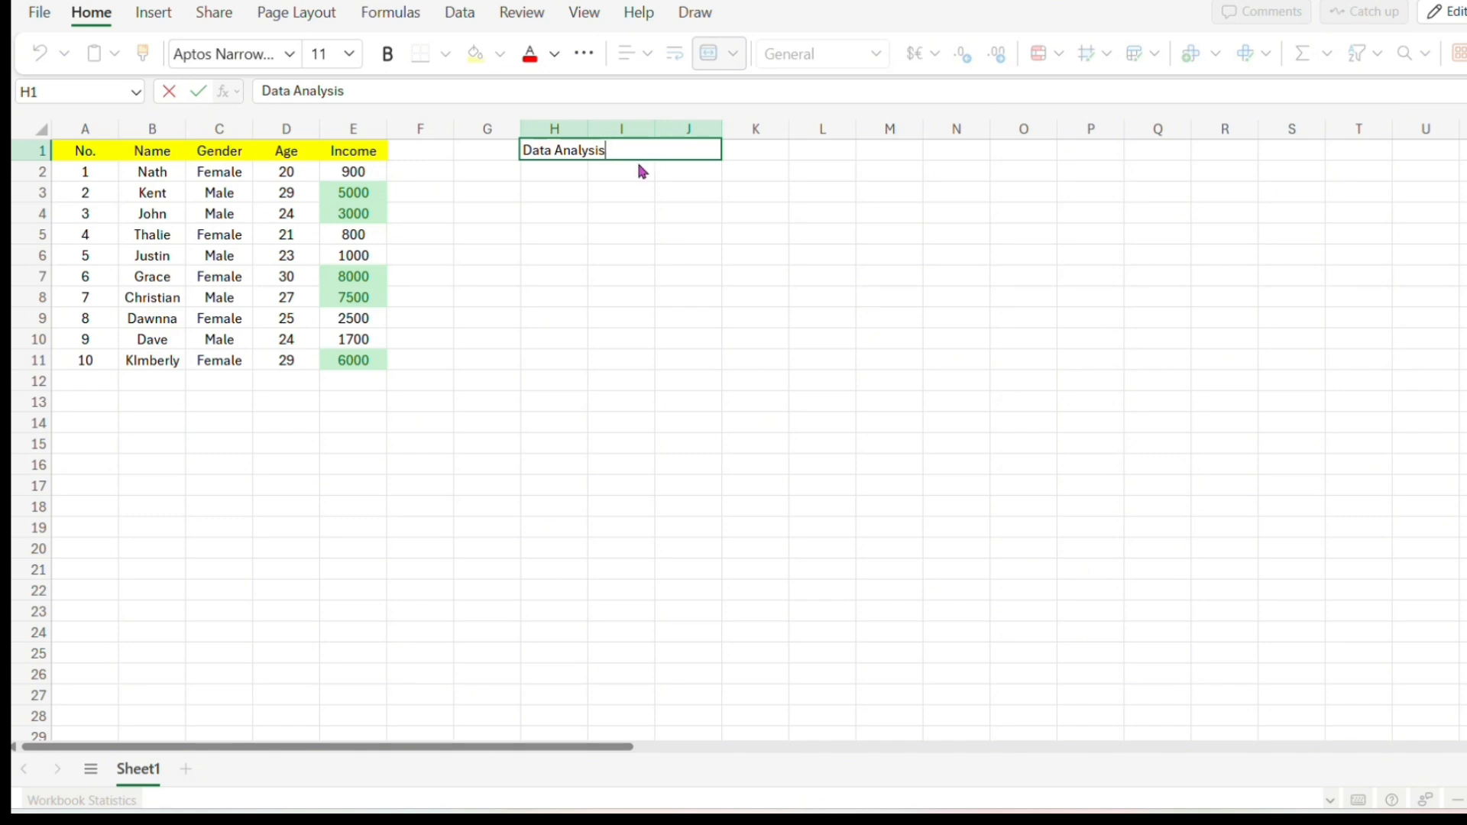
# Center-align the Data Analysis title and fill it with yellow.
pyautogui.moveTo(641, 170); pyautogui.dragTo(622, 157)
pyautogui.click(622, 156)
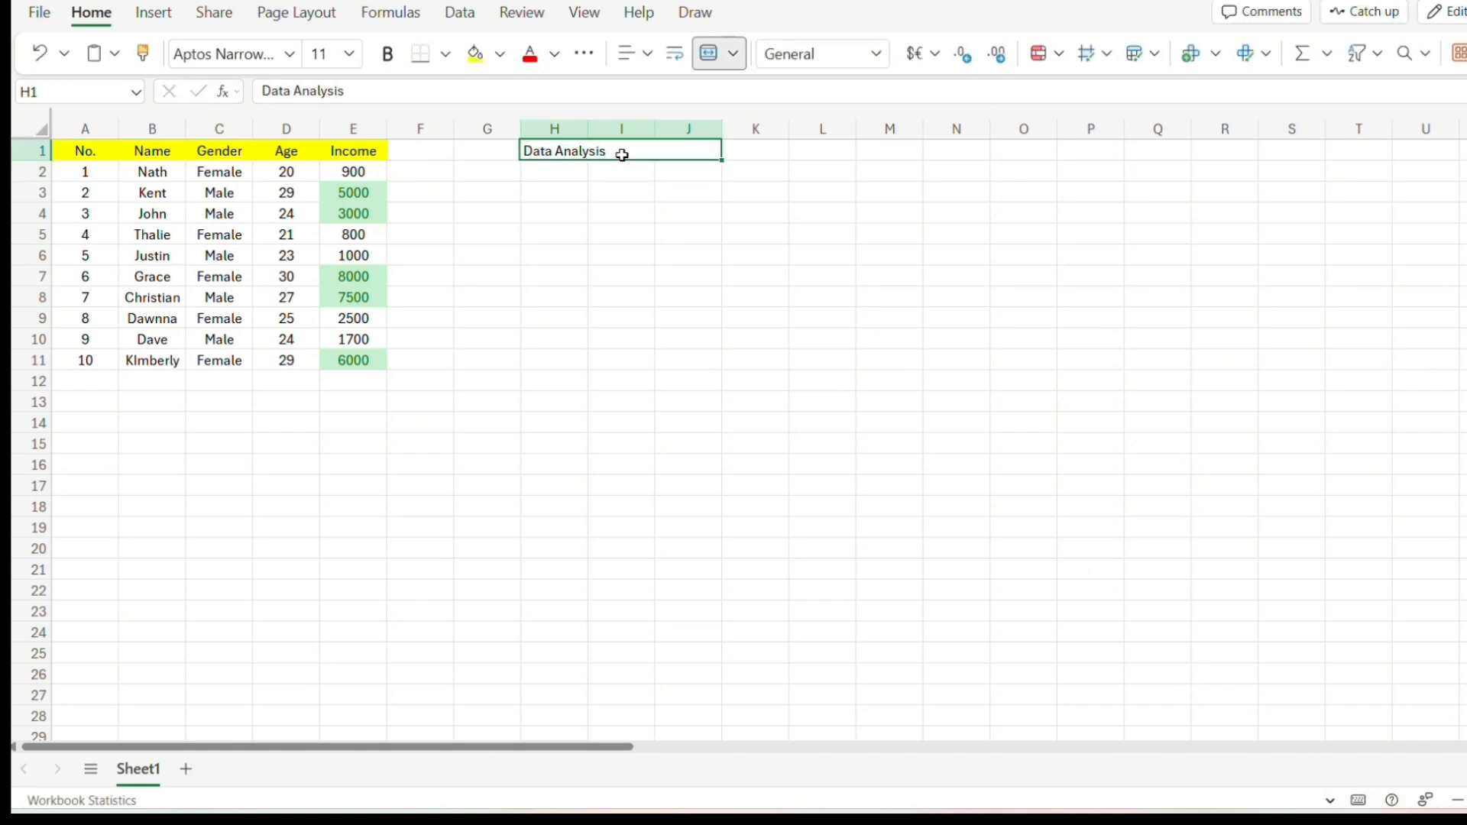
pyautogui.click(648, 55)
pyautogui.click(680, 133)
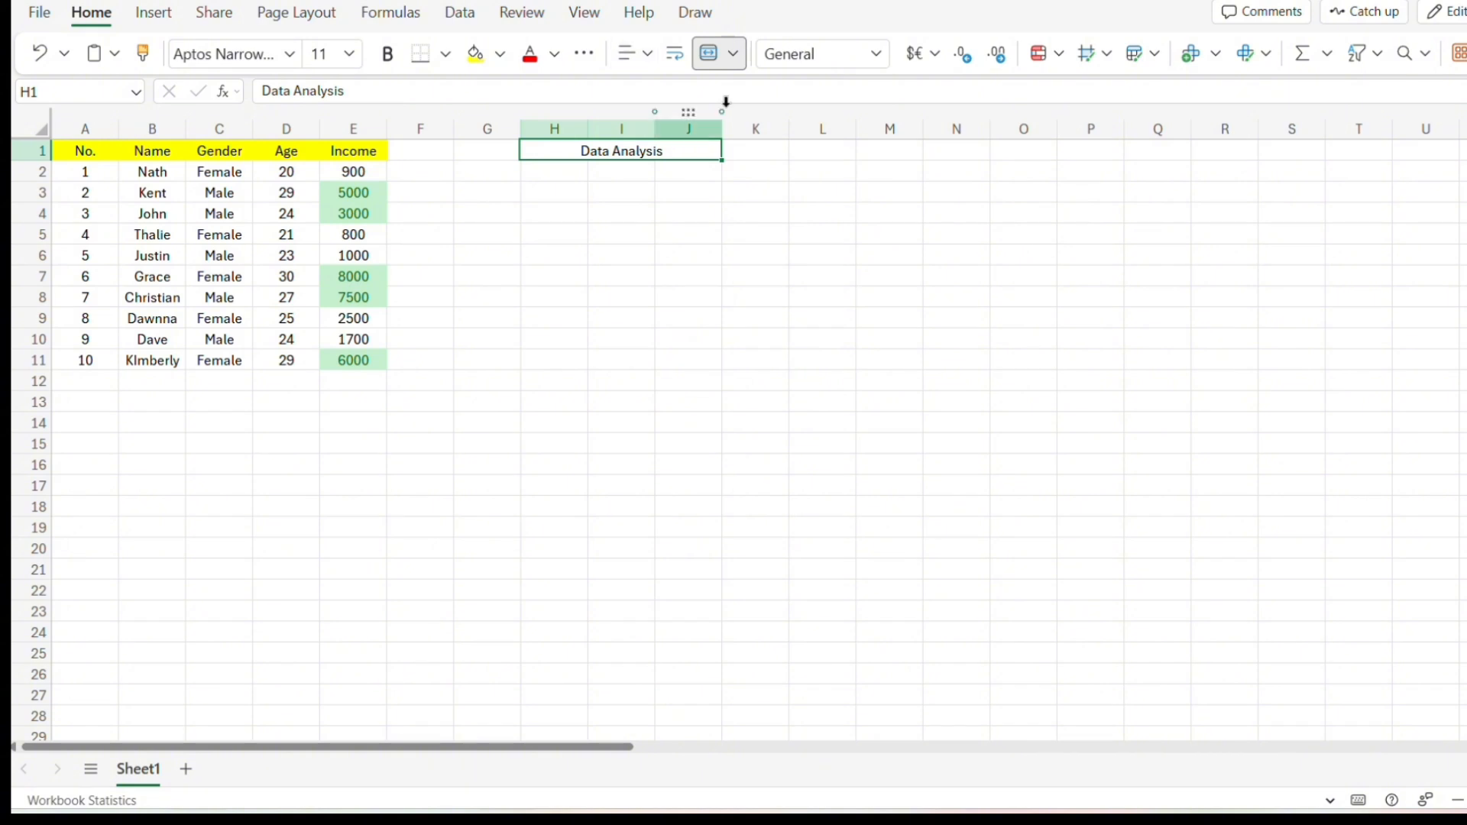
pyautogui.click(499, 53)
pyautogui.click(569, 371)
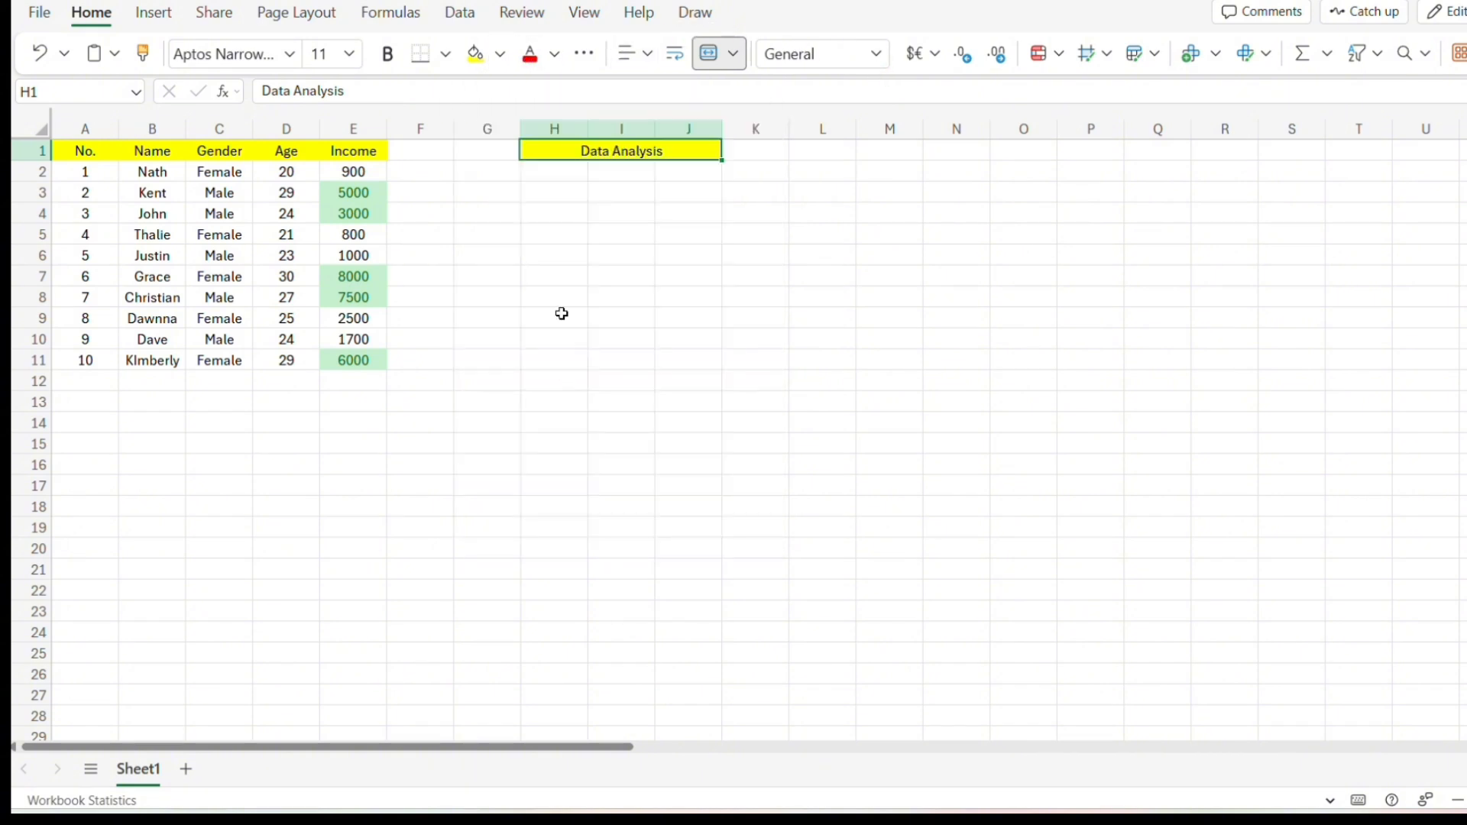
# Enter the labels Sum of Income and Income Average in H2 and H3.
pyautogui.click(547, 172)
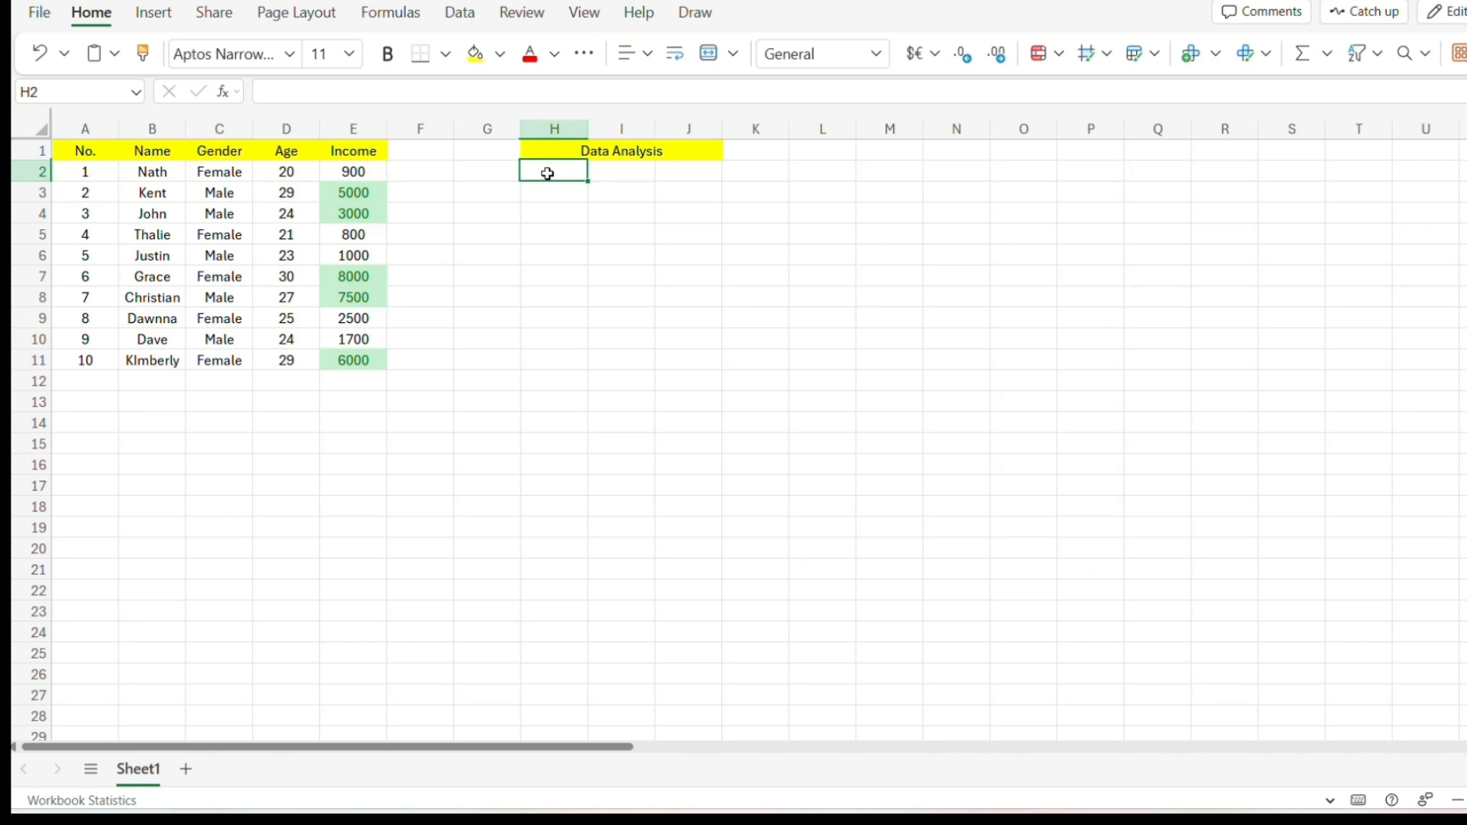
pyautogui.write('Sum of')
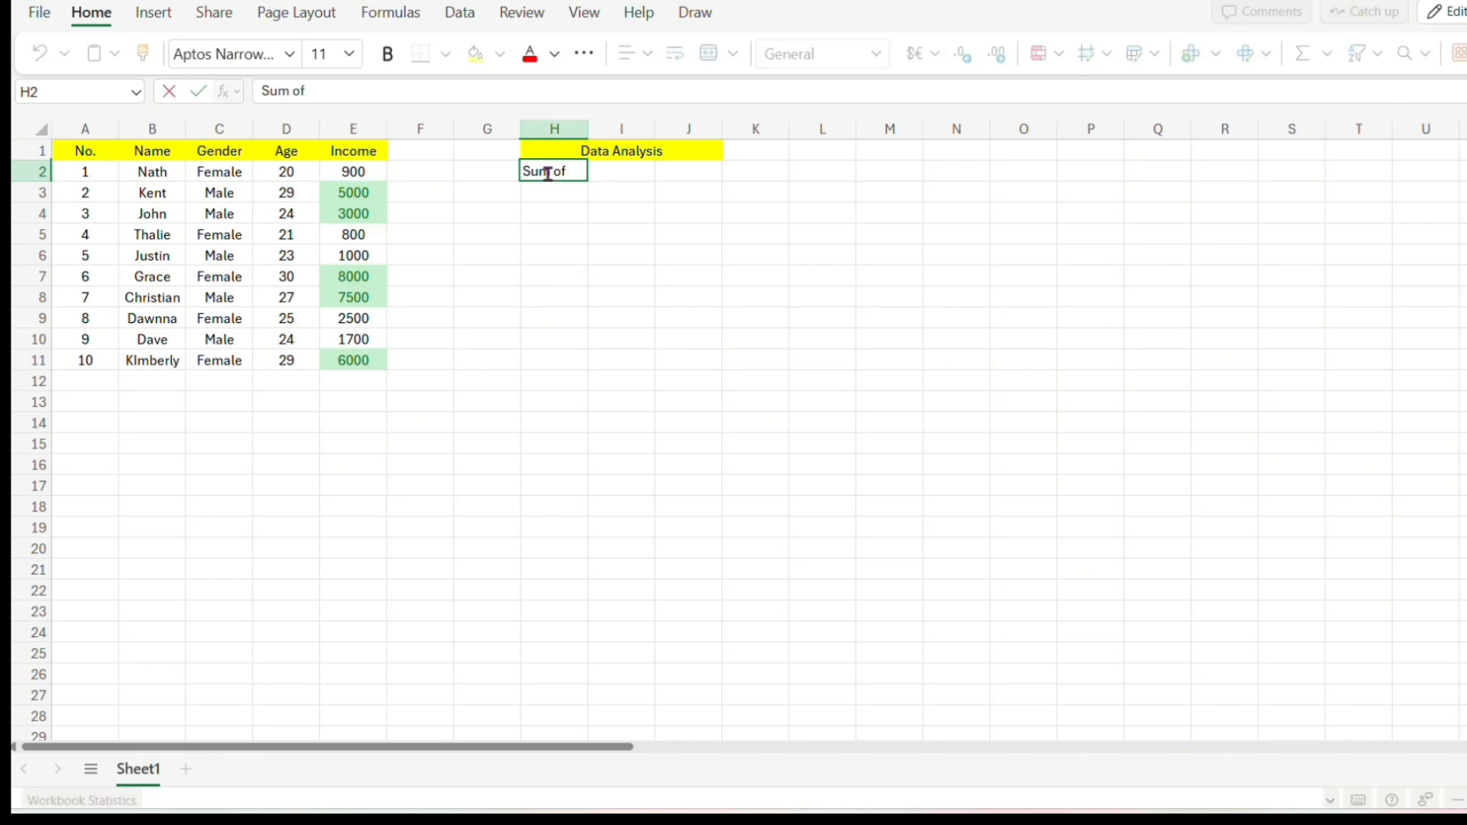
pyautogui.write(' Income')
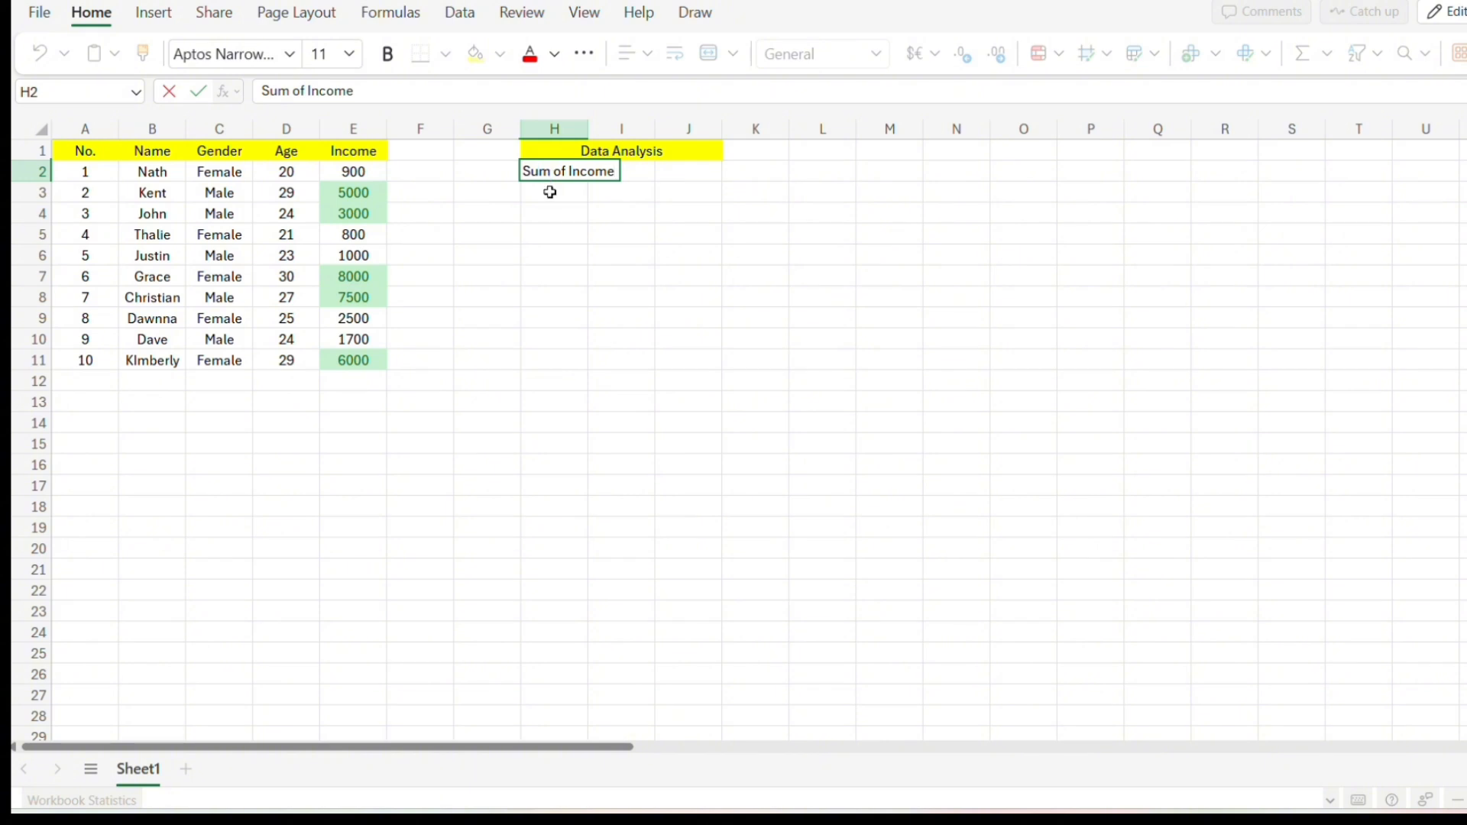
pyautogui.press('Return')
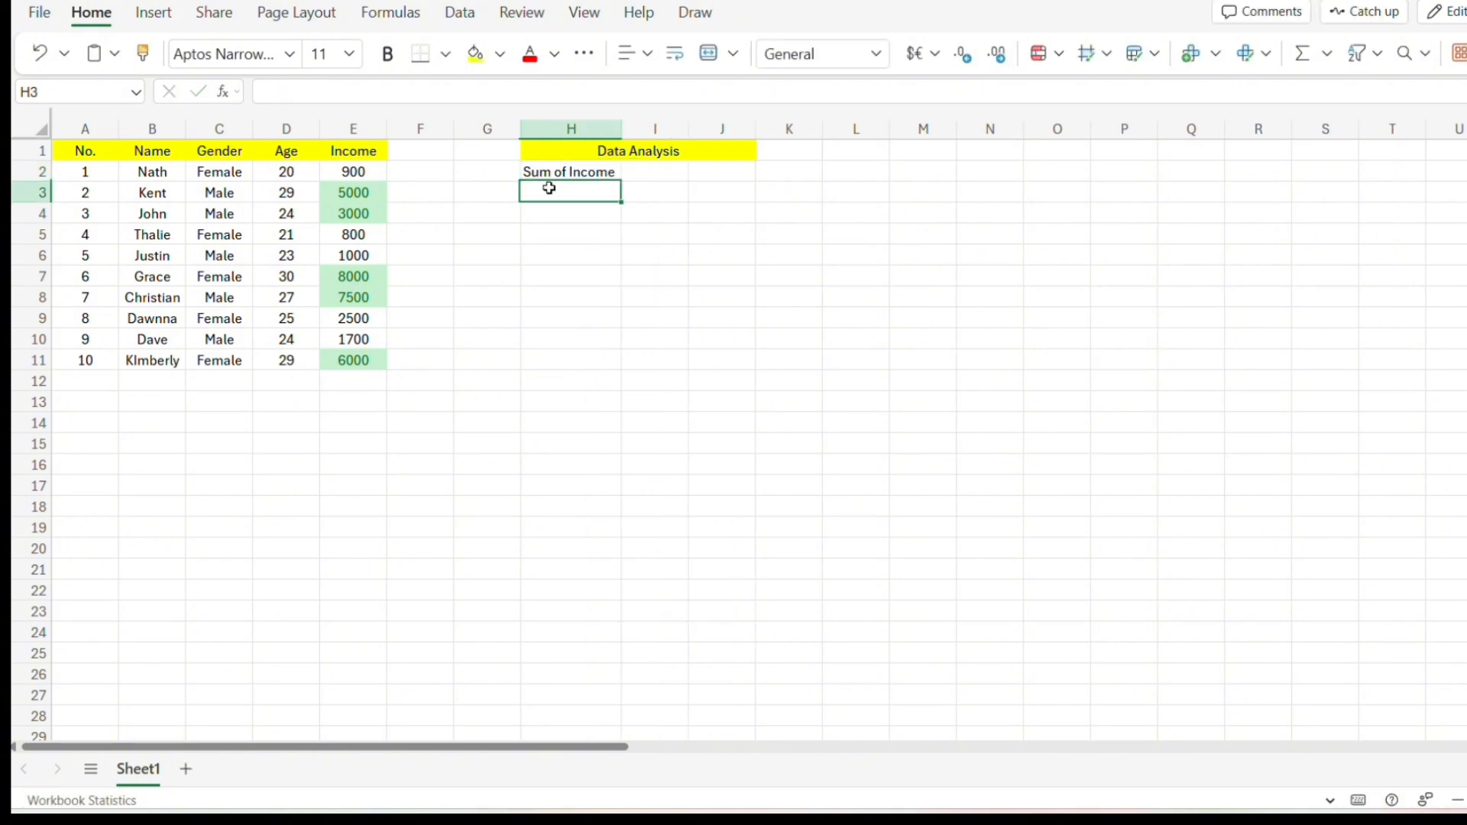
pyautogui.write('Income Ave')
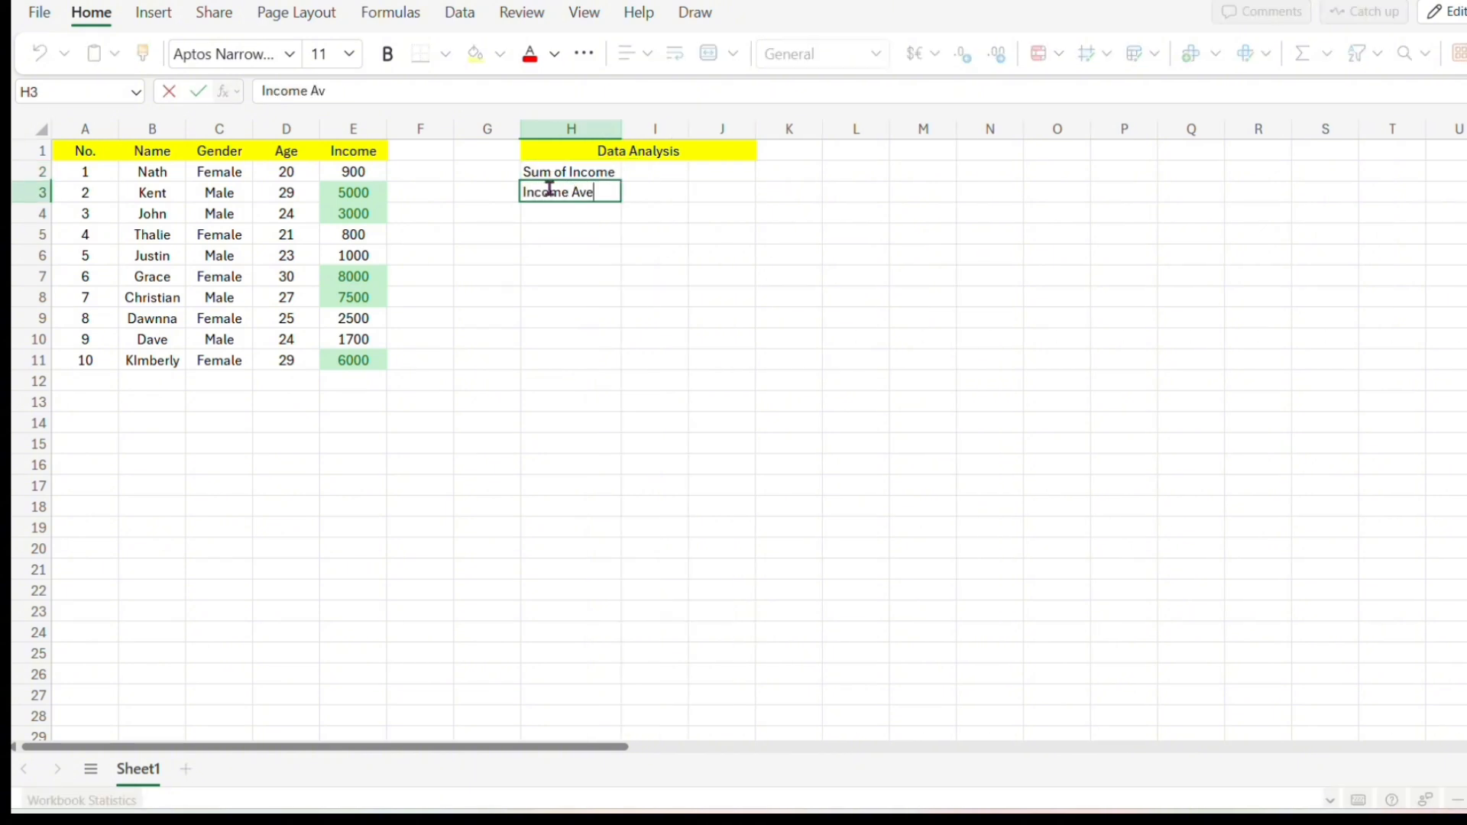
pyautogui.write('rage')
pyautogui.press('Return')
# Enter the labels Min Age, Max Age, Count Male and Count Female in H4 to H7.
pyautogui.write('M')
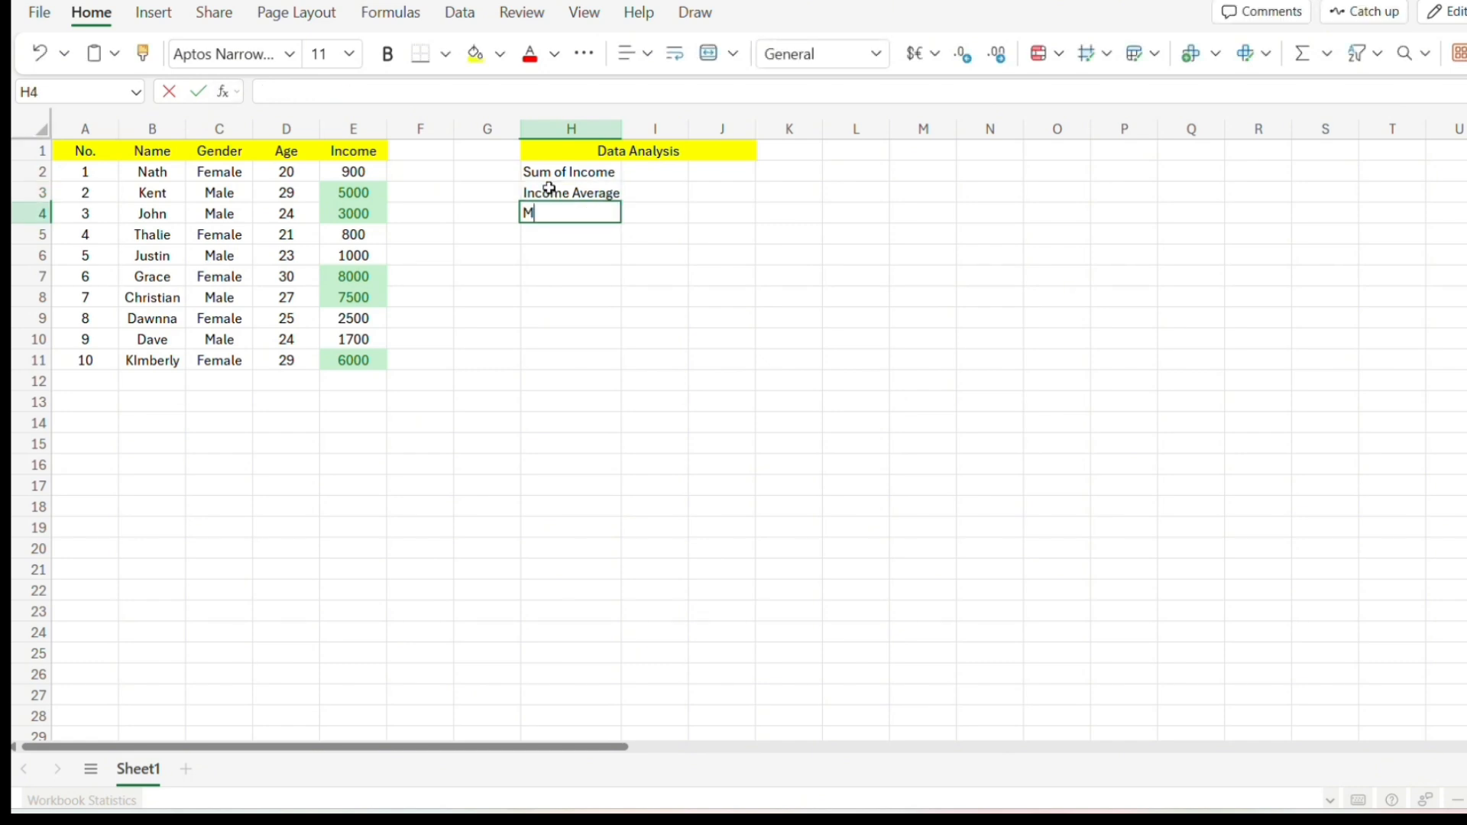
pyautogui.write('in Ag')
pyautogui.press('BackSpace')
pyautogui.press('BackSpace')
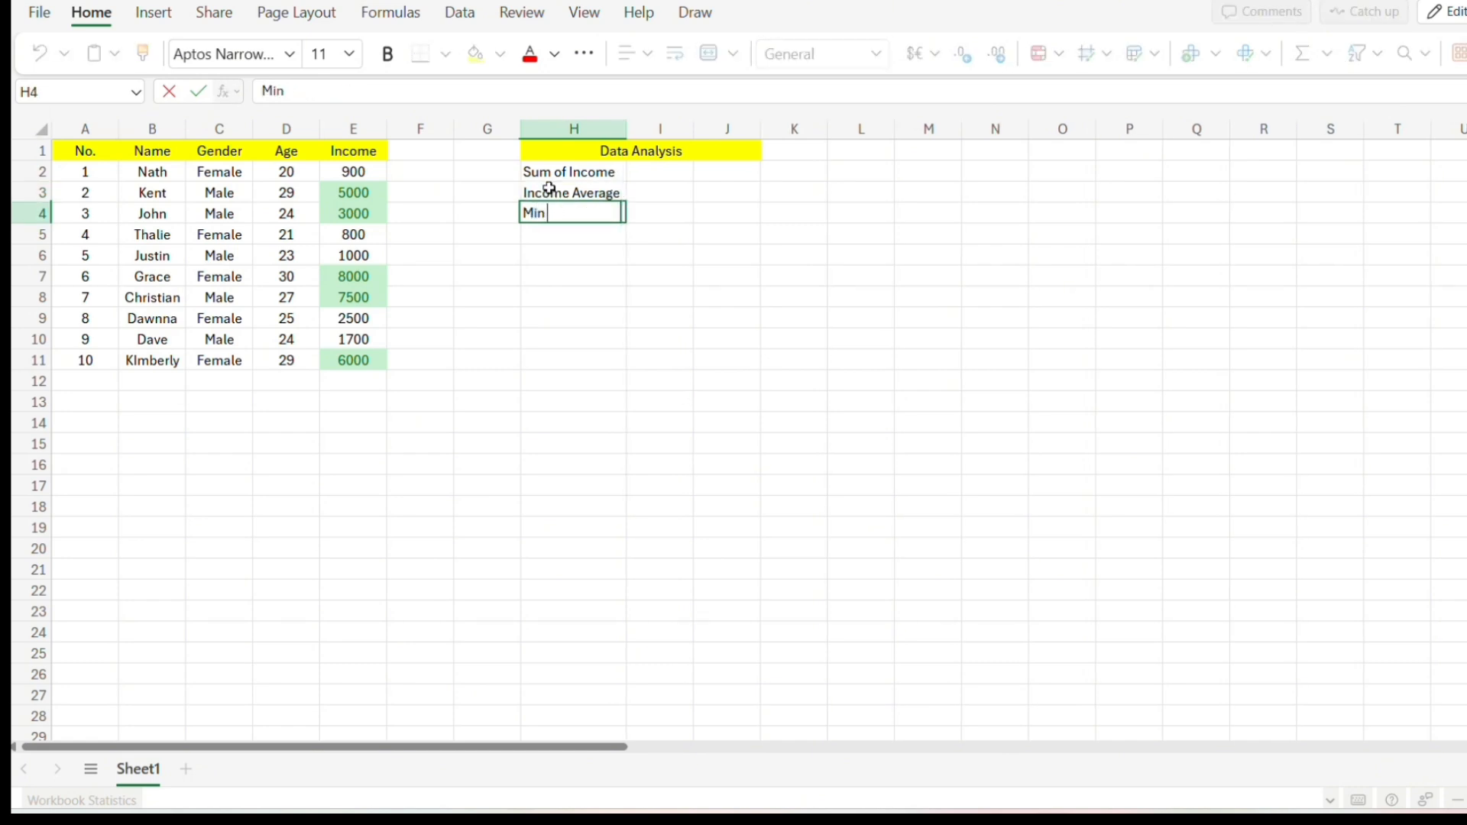
pyautogui.write('Age')
pyautogui.press('Return')
pyautogui.write('Max Age')
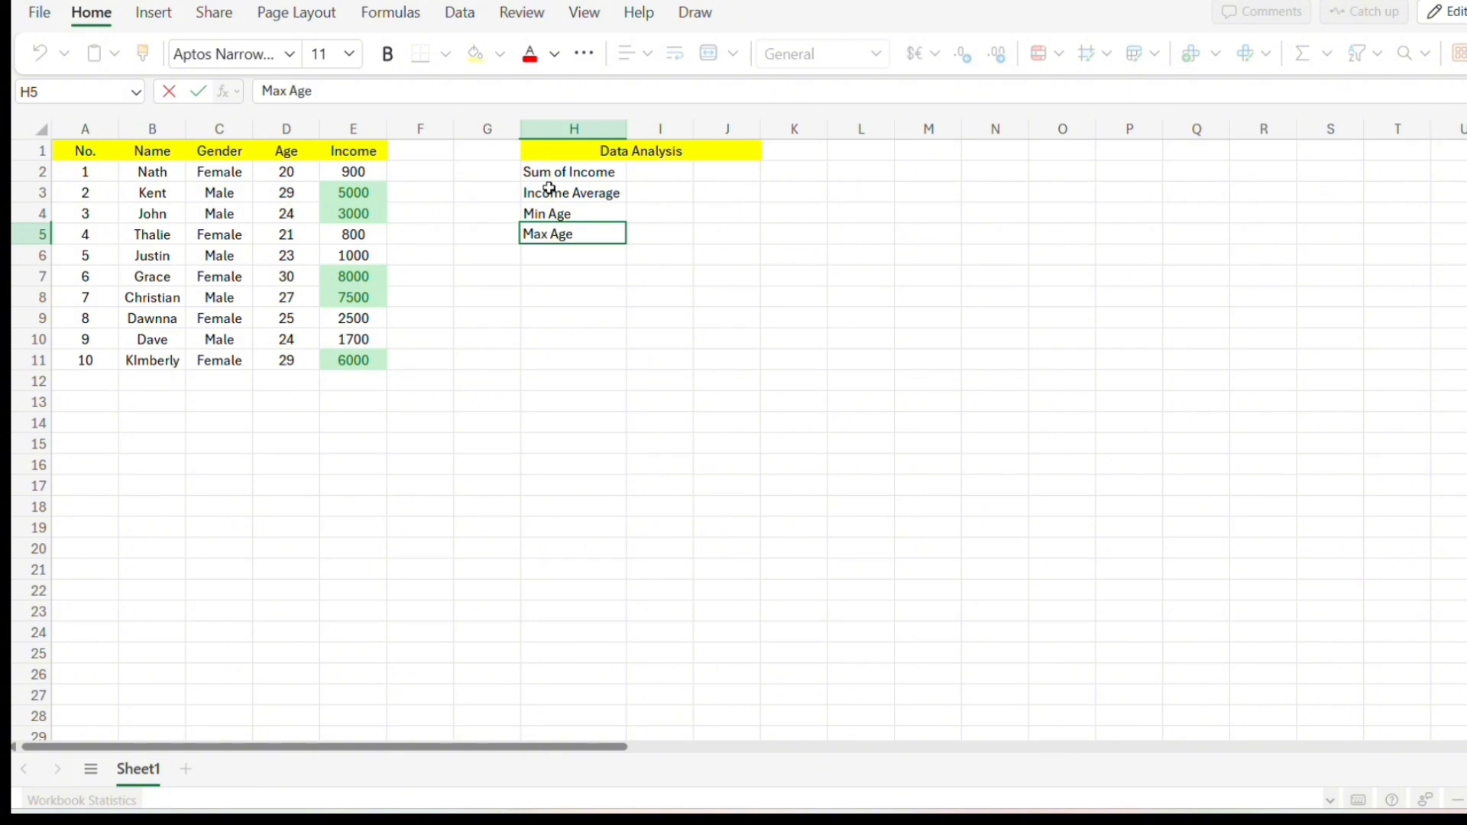
pyautogui.press('Return')
pyautogui.write('Count Male')
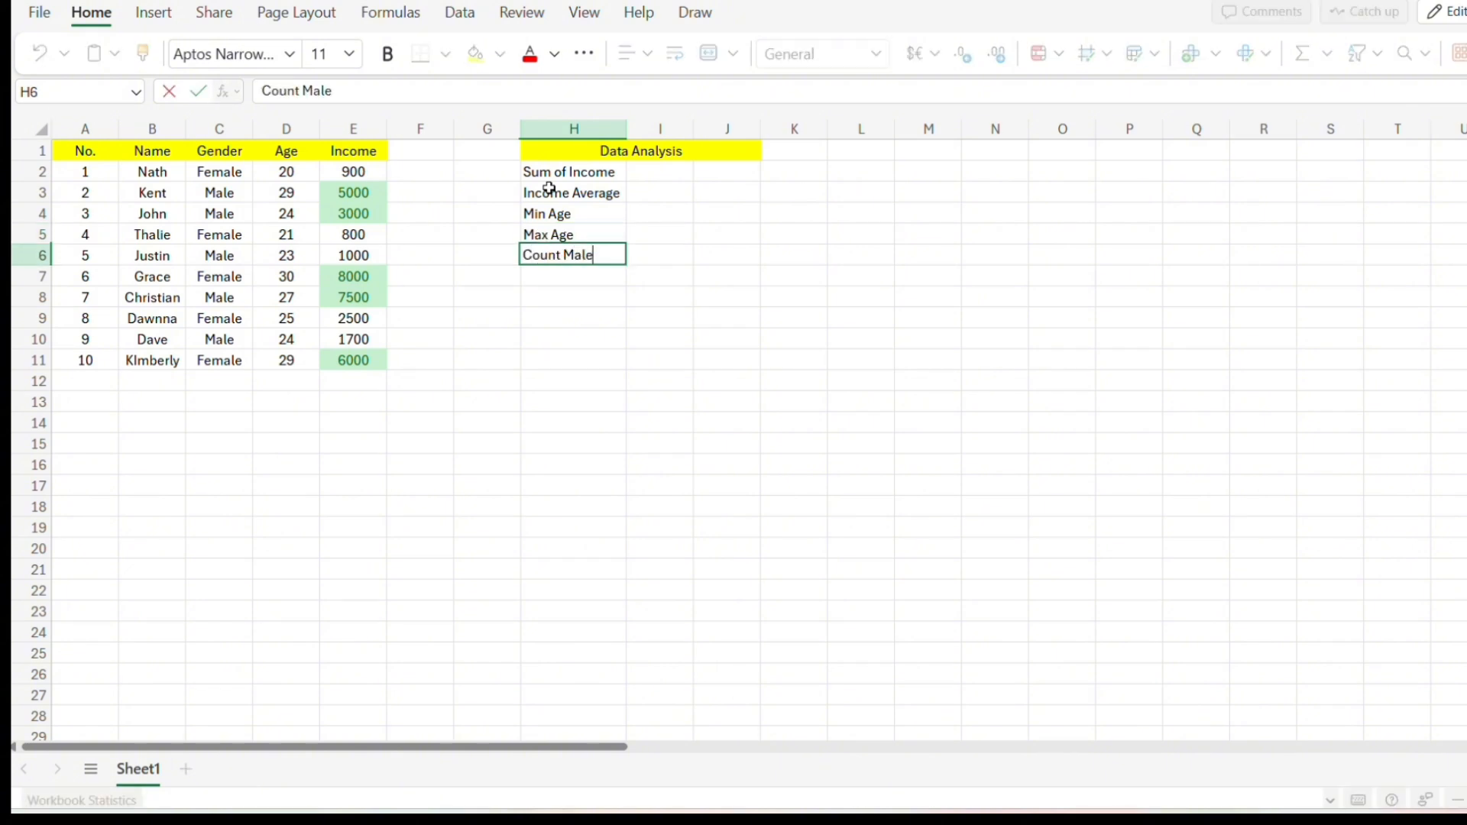
pyautogui.press('Return')
pyautogui.write('Count ')
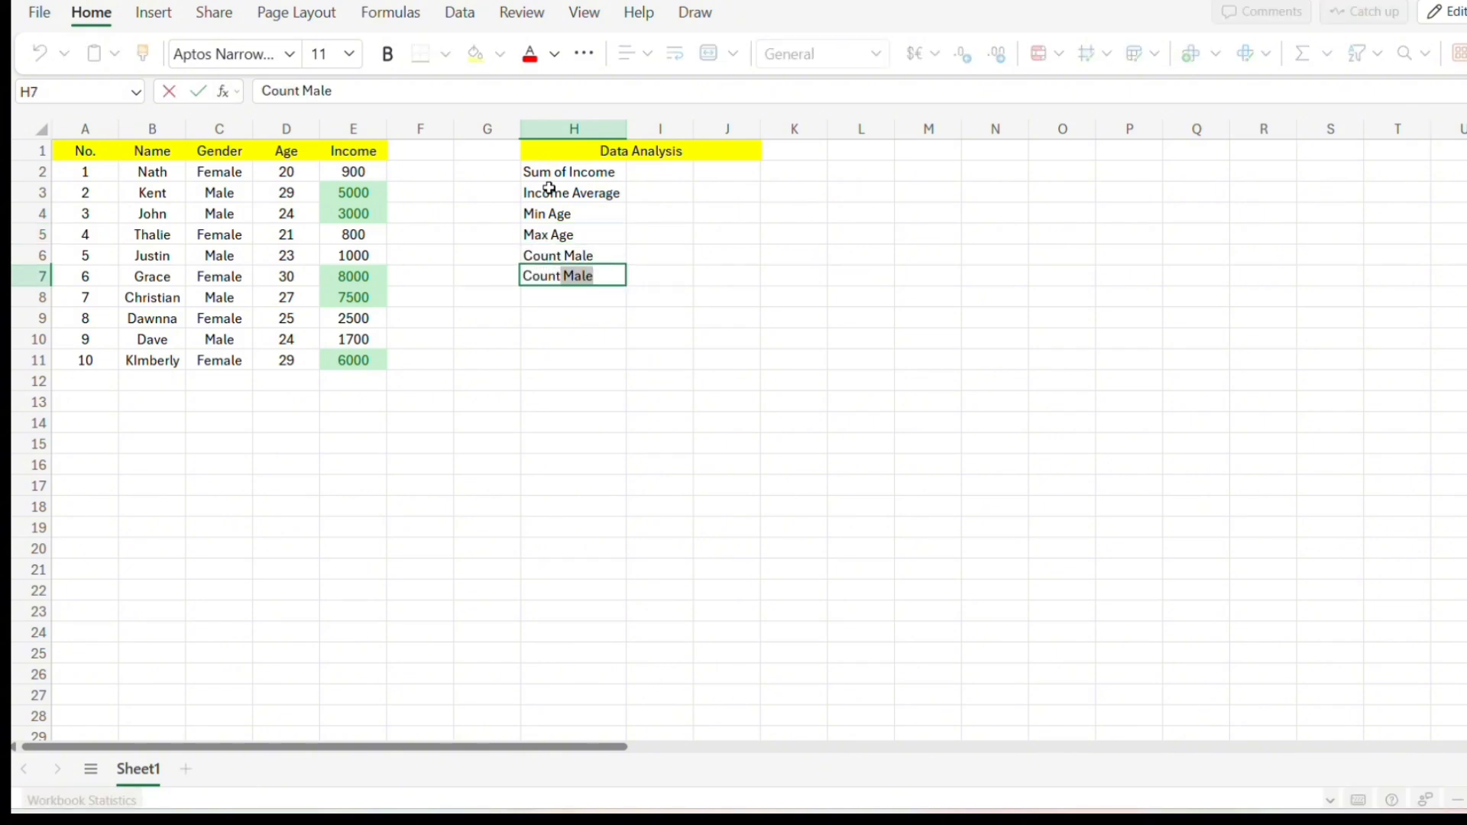
pyautogui.write('Female')
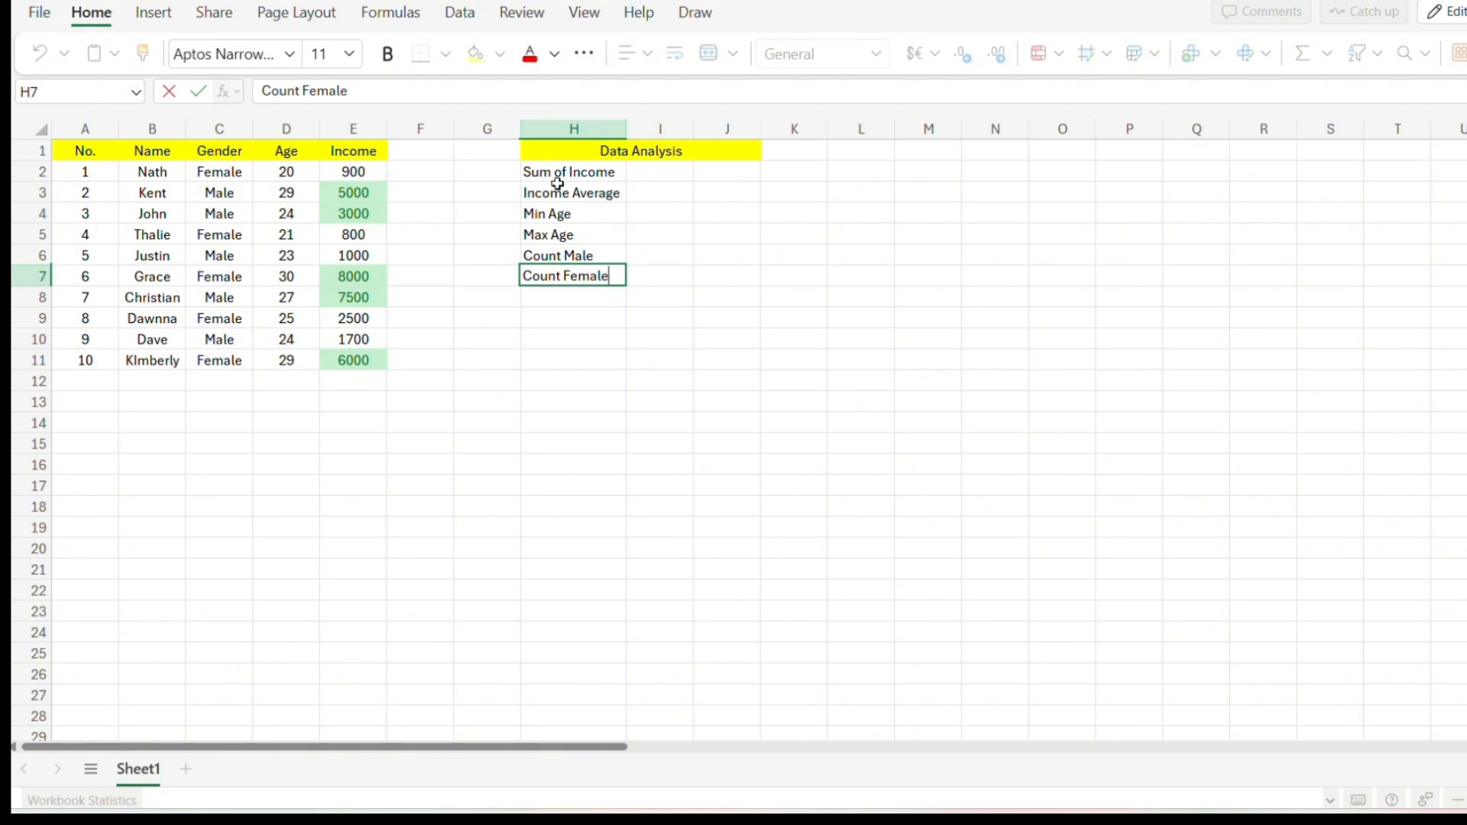
# Enter a SUM formula in I2 totalling the Income range E2:E11.
pyautogui.click(332, 174)
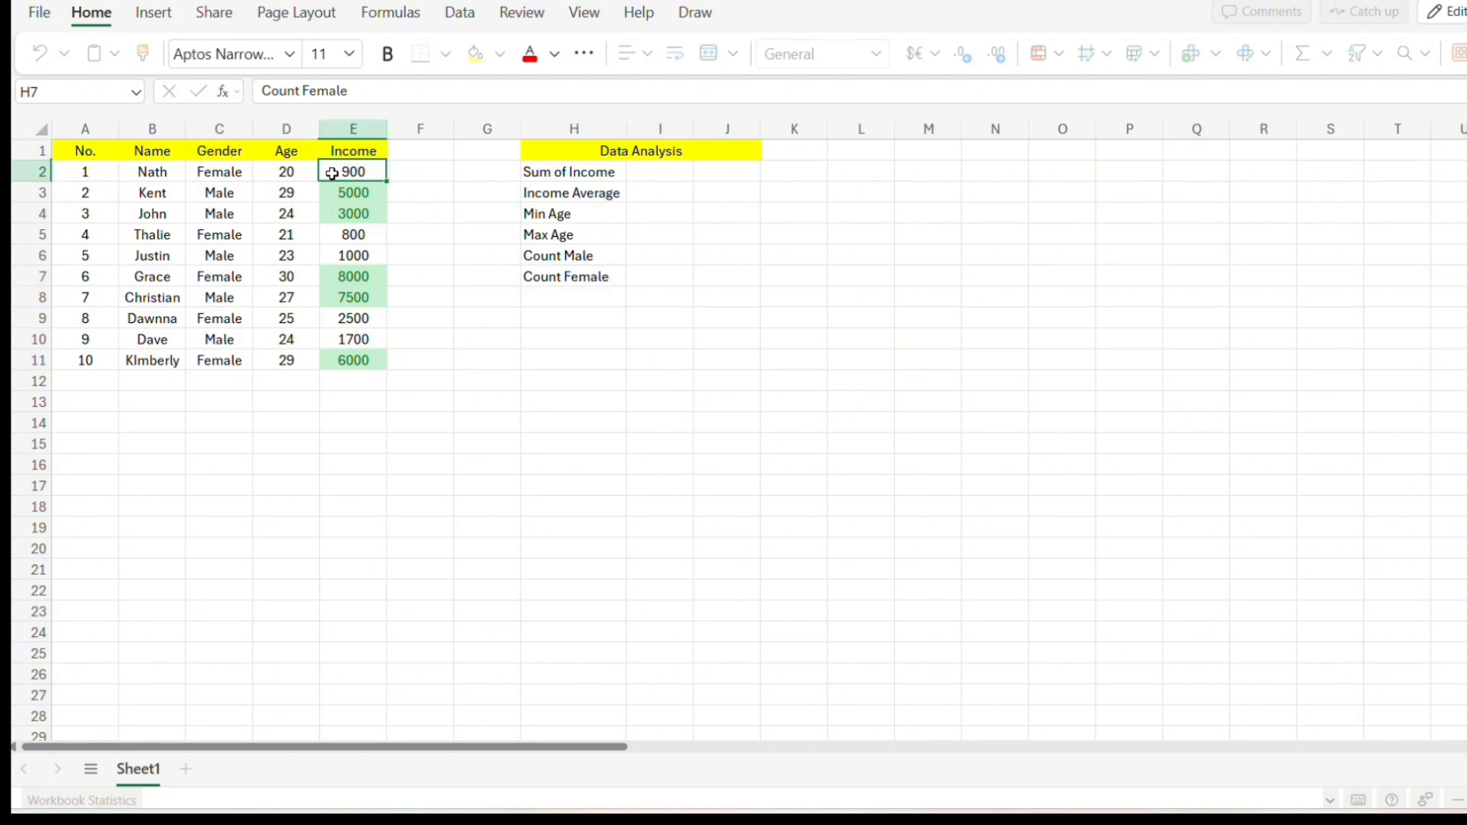
pyautogui.click(653, 174)
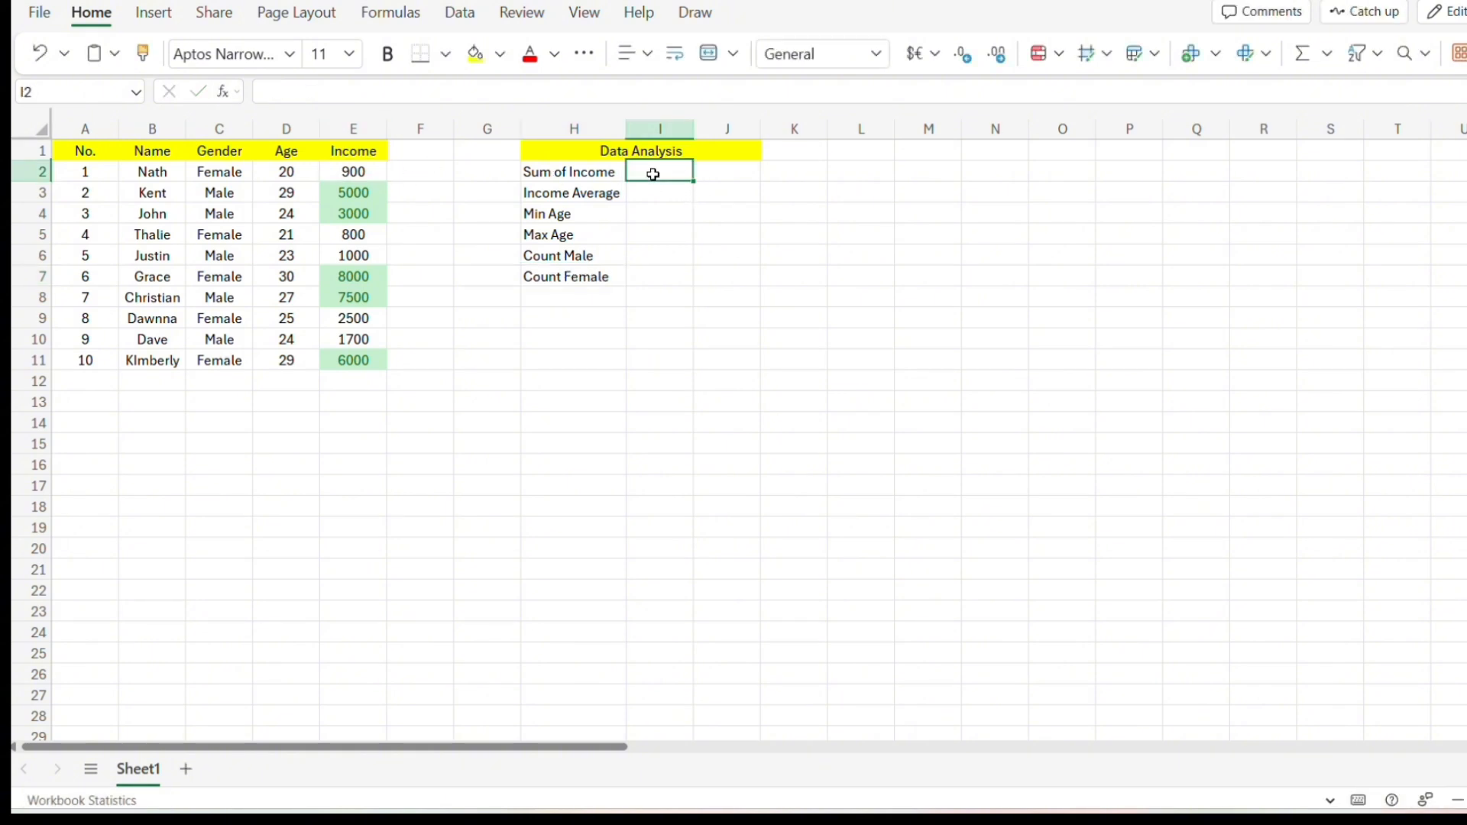
pyautogui.write('=s')
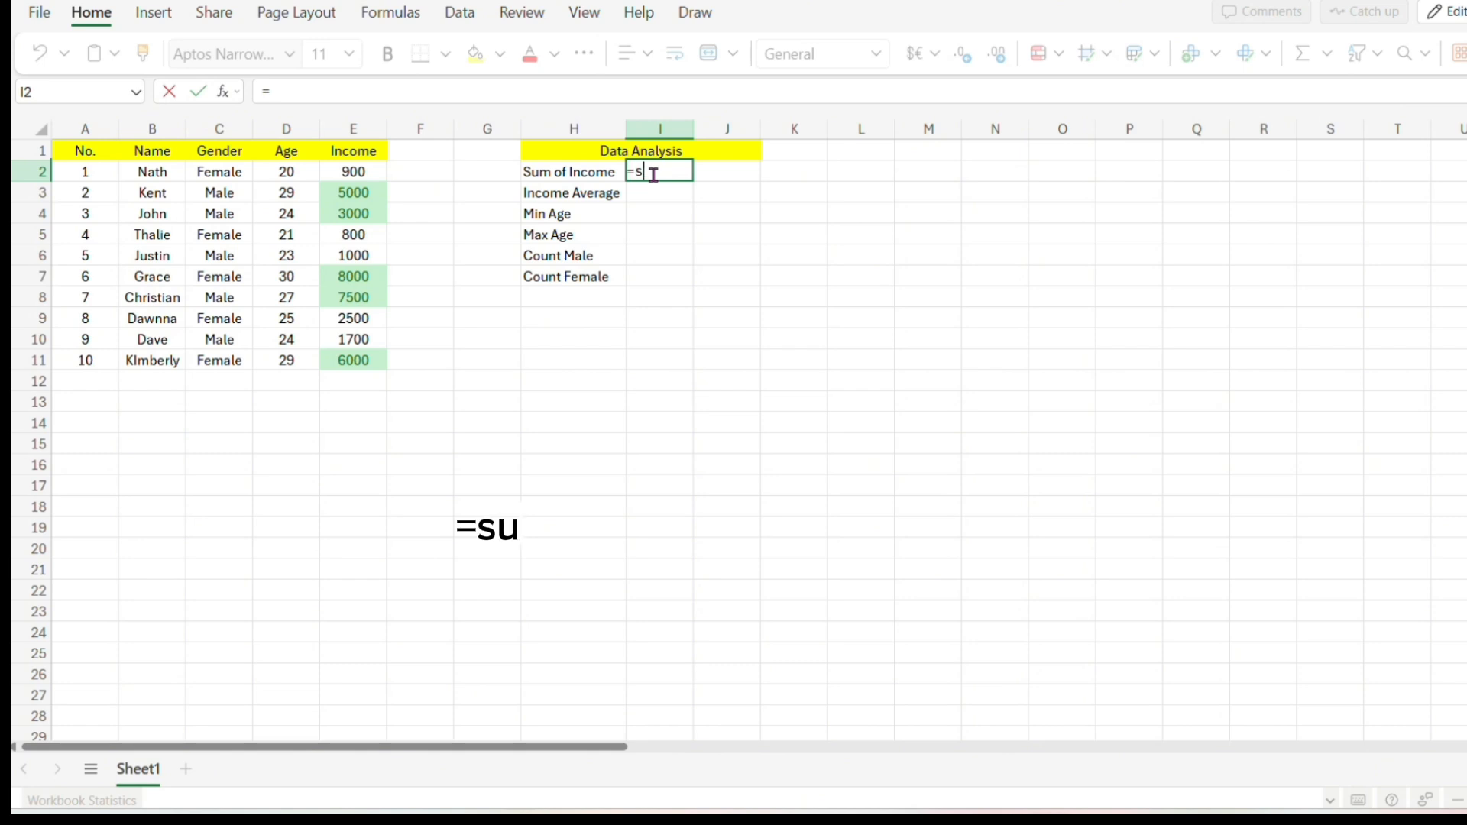
pyautogui.write('um(')
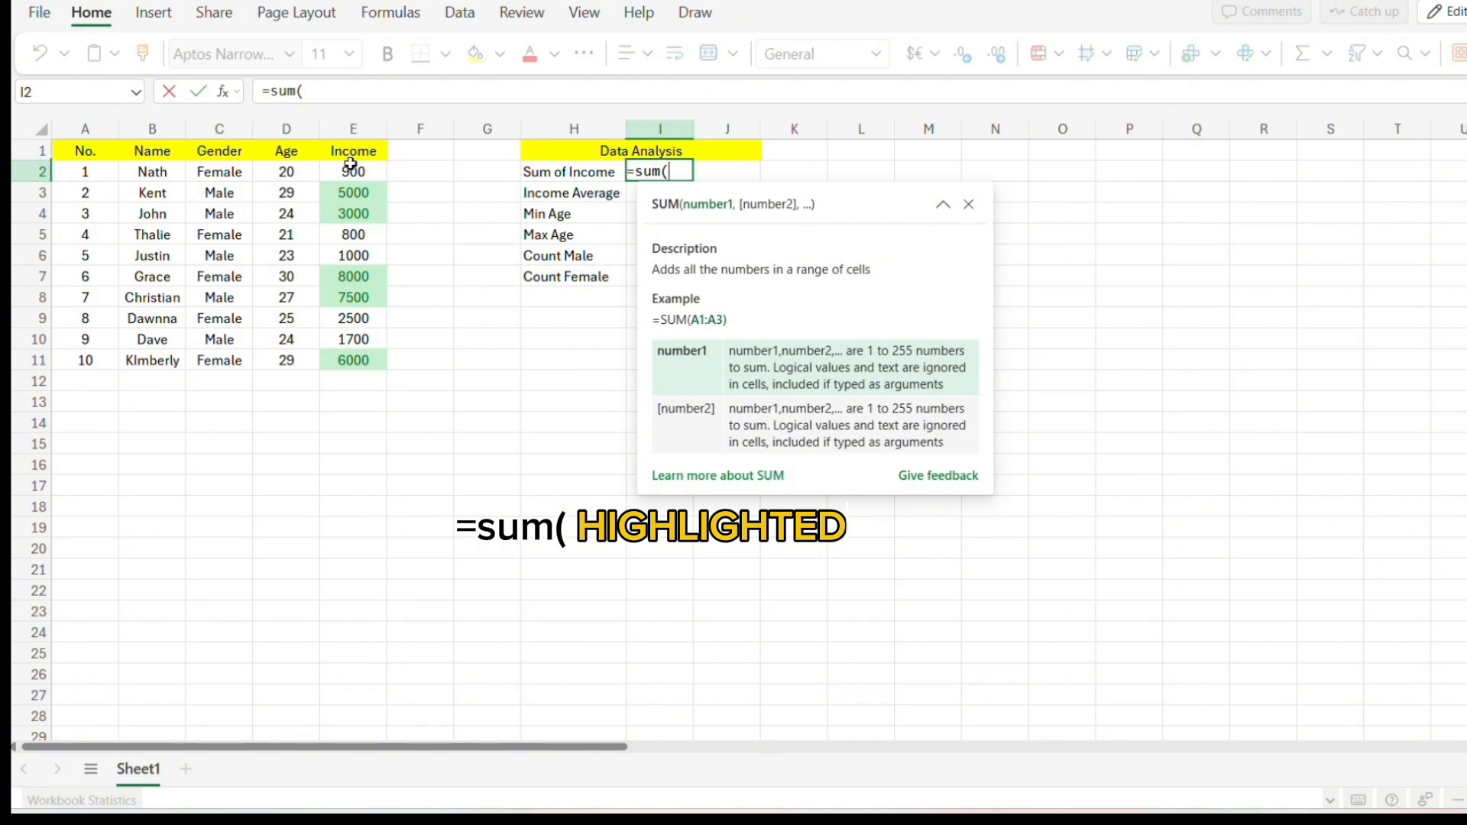
pyautogui.moveTo(350, 171); pyautogui.dragTo(349, 359)
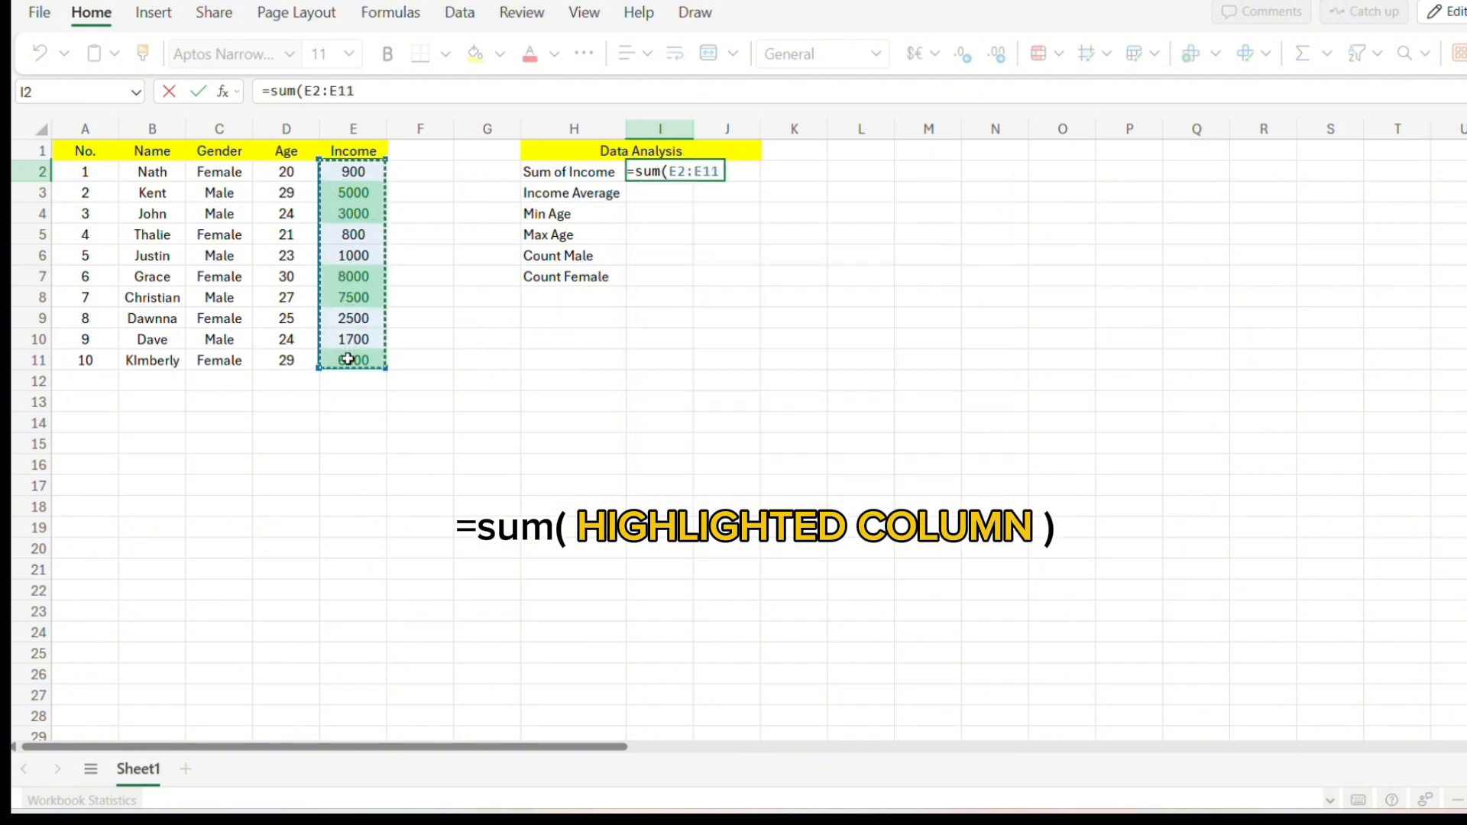
pyautogui.write(')')
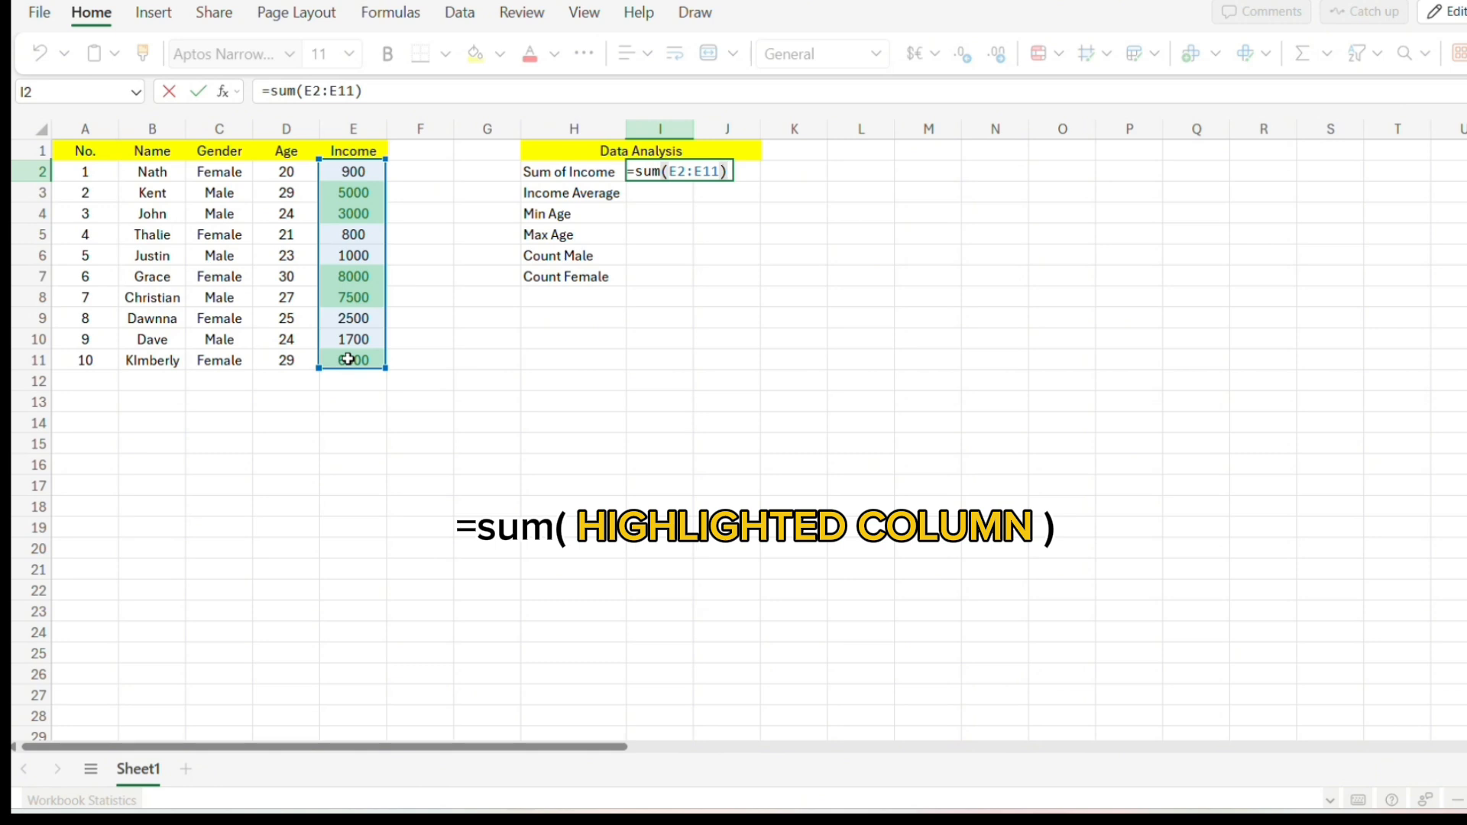
pyautogui.press('Return')
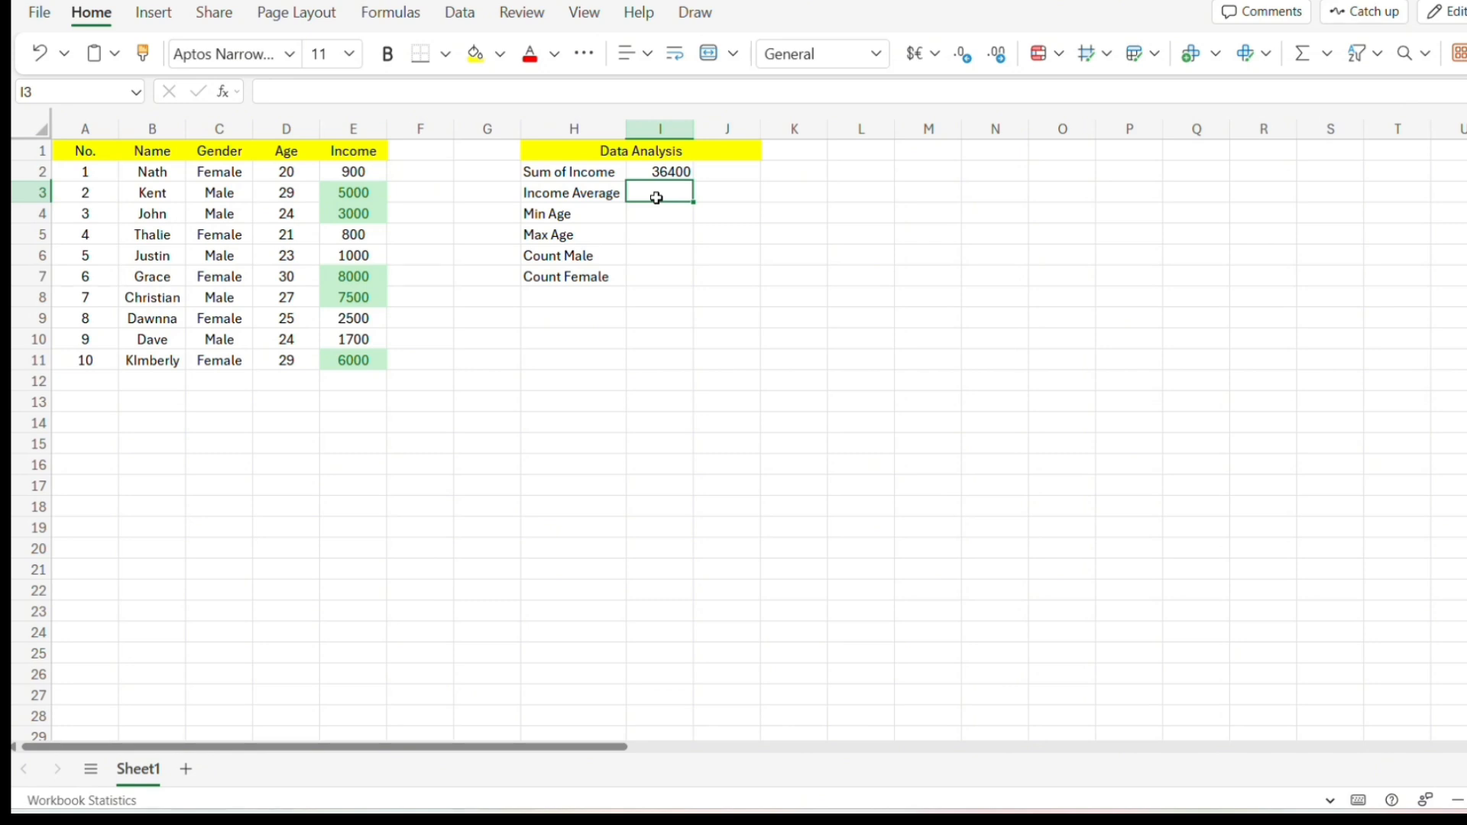
# Enter 3000, 20 and 30 as the income average, minimum age and maximum age in I3 to I5.
pyautogui.write('300')
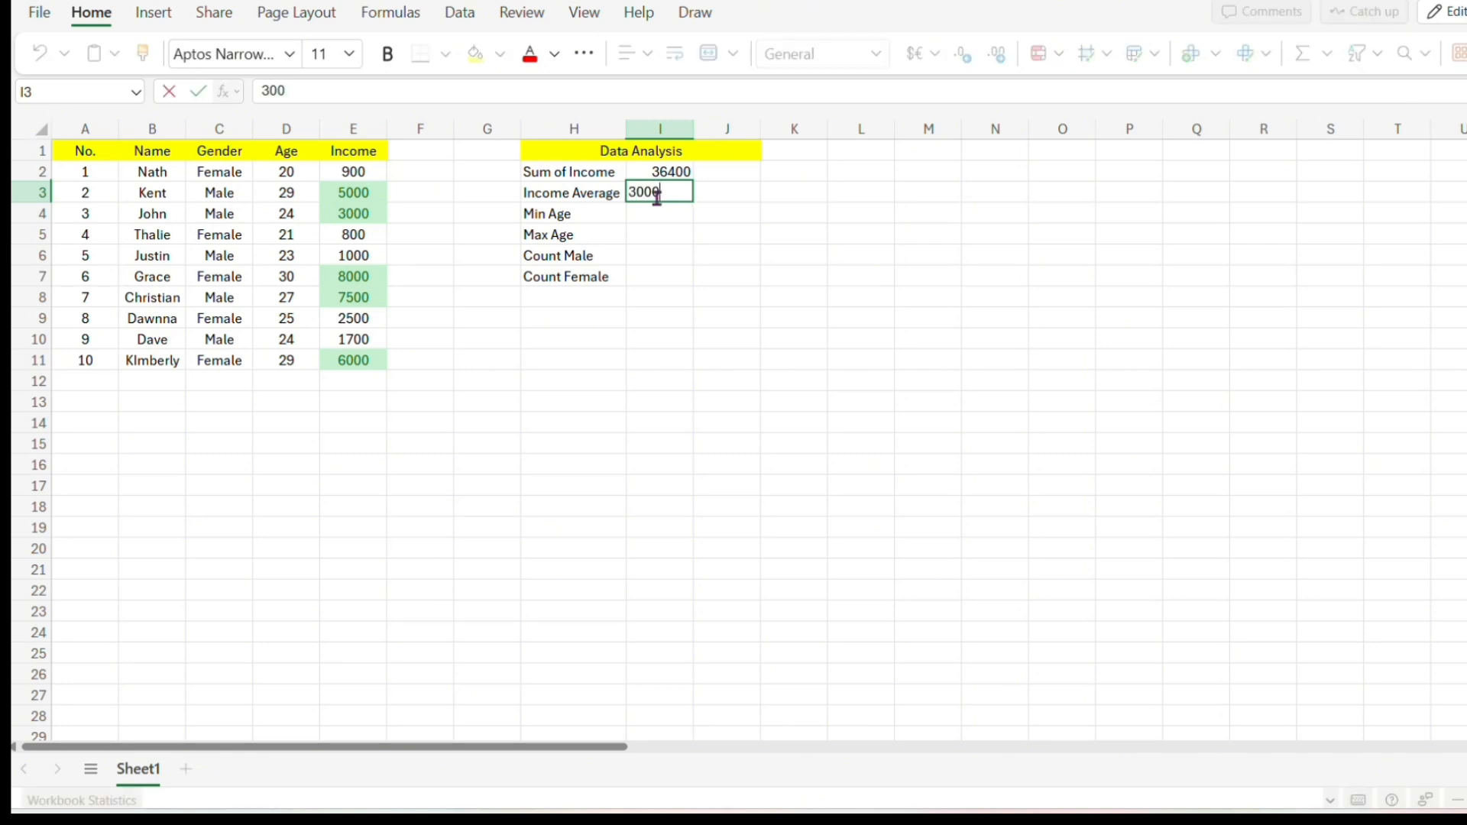
pyautogui.write('0')
pyautogui.press('Return')
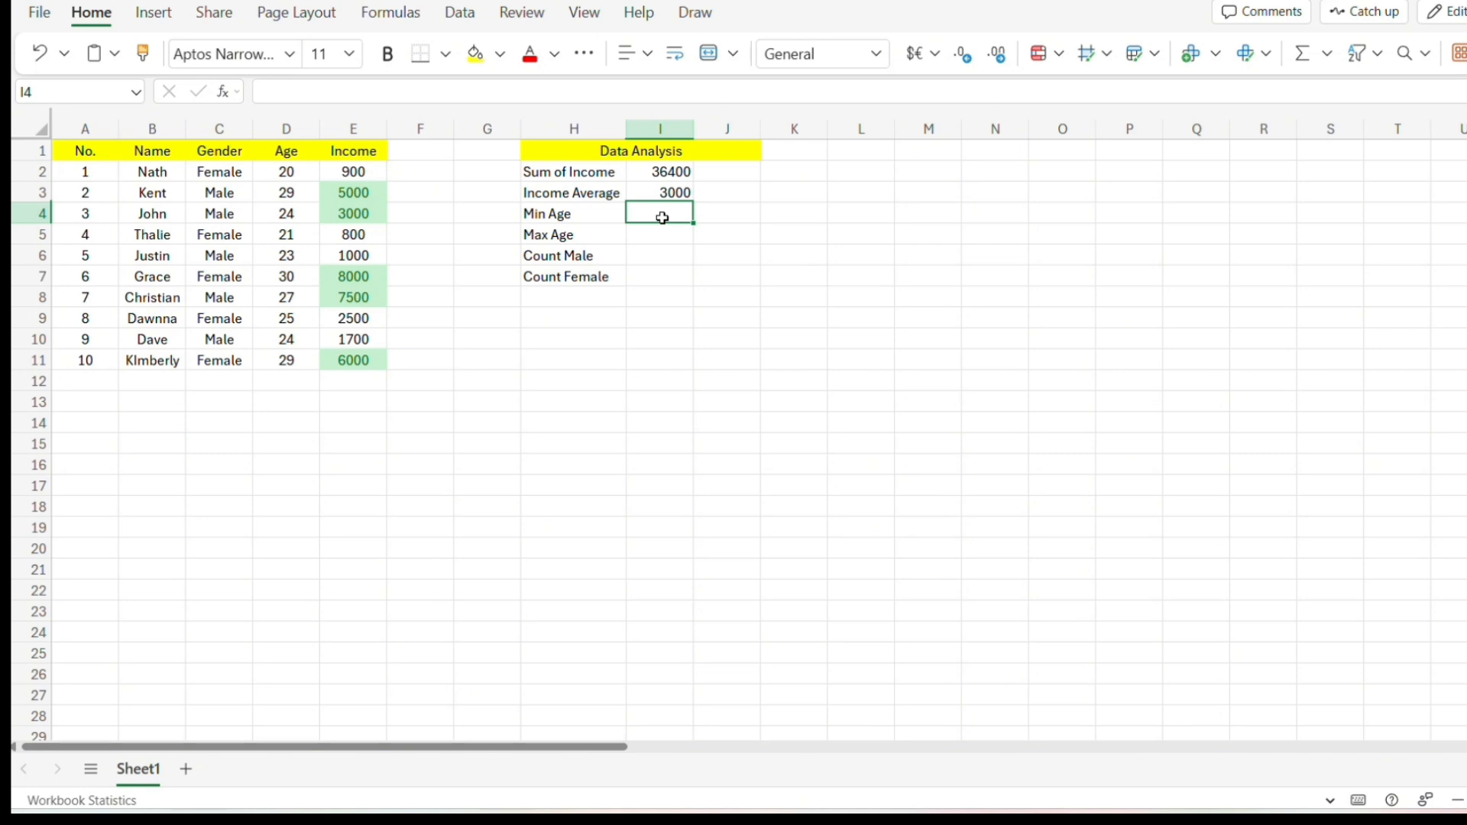
pyautogui.write('20')
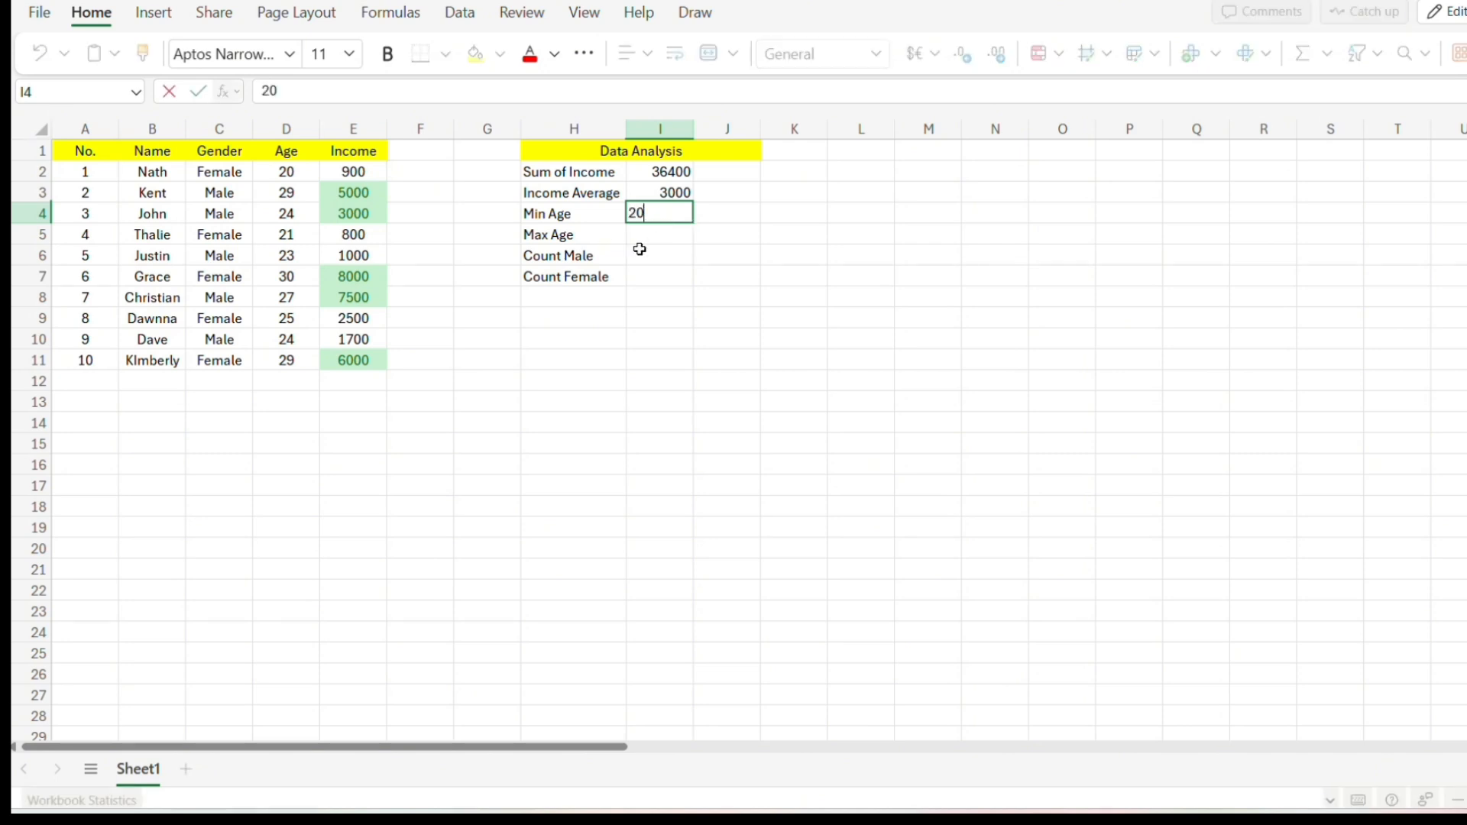
pyautogui.press('Return')
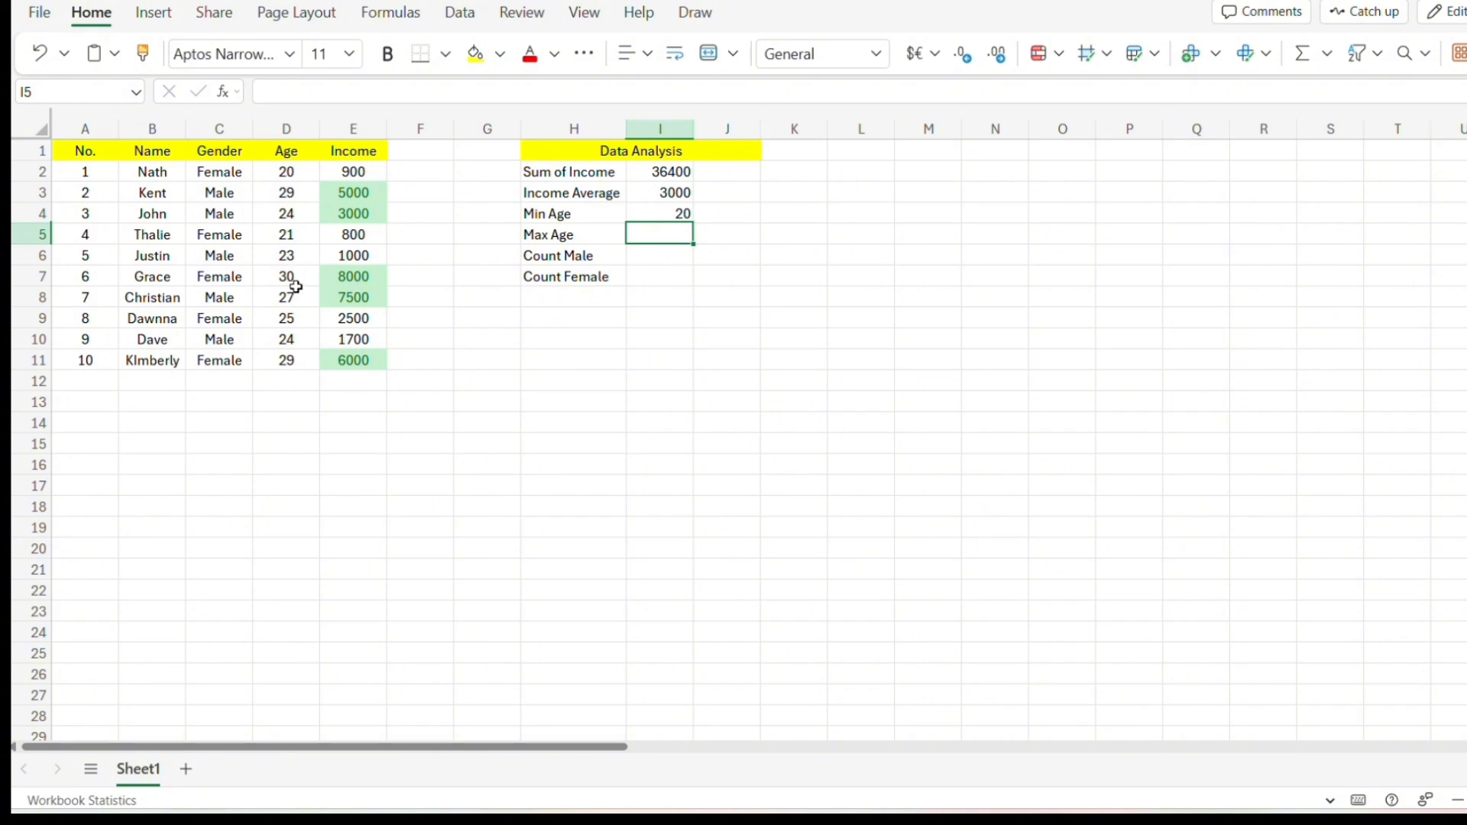
pyautogui.write('30')
pyautogui.click(640, 255)
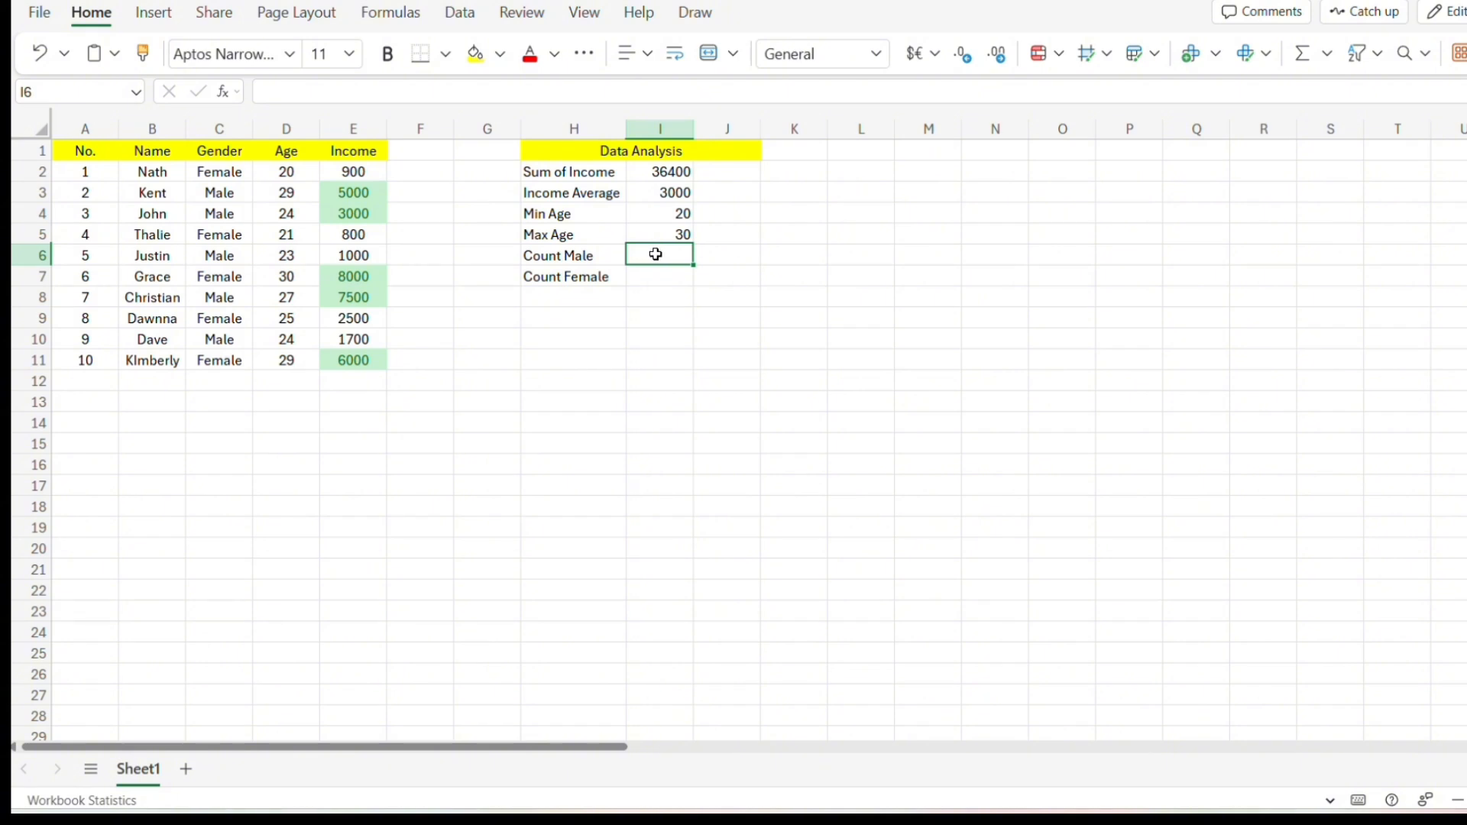
# Enter a COUNTIF formula in I6 counting "Male" in the Gender range C2:C11.
pyautogui.write('=c')
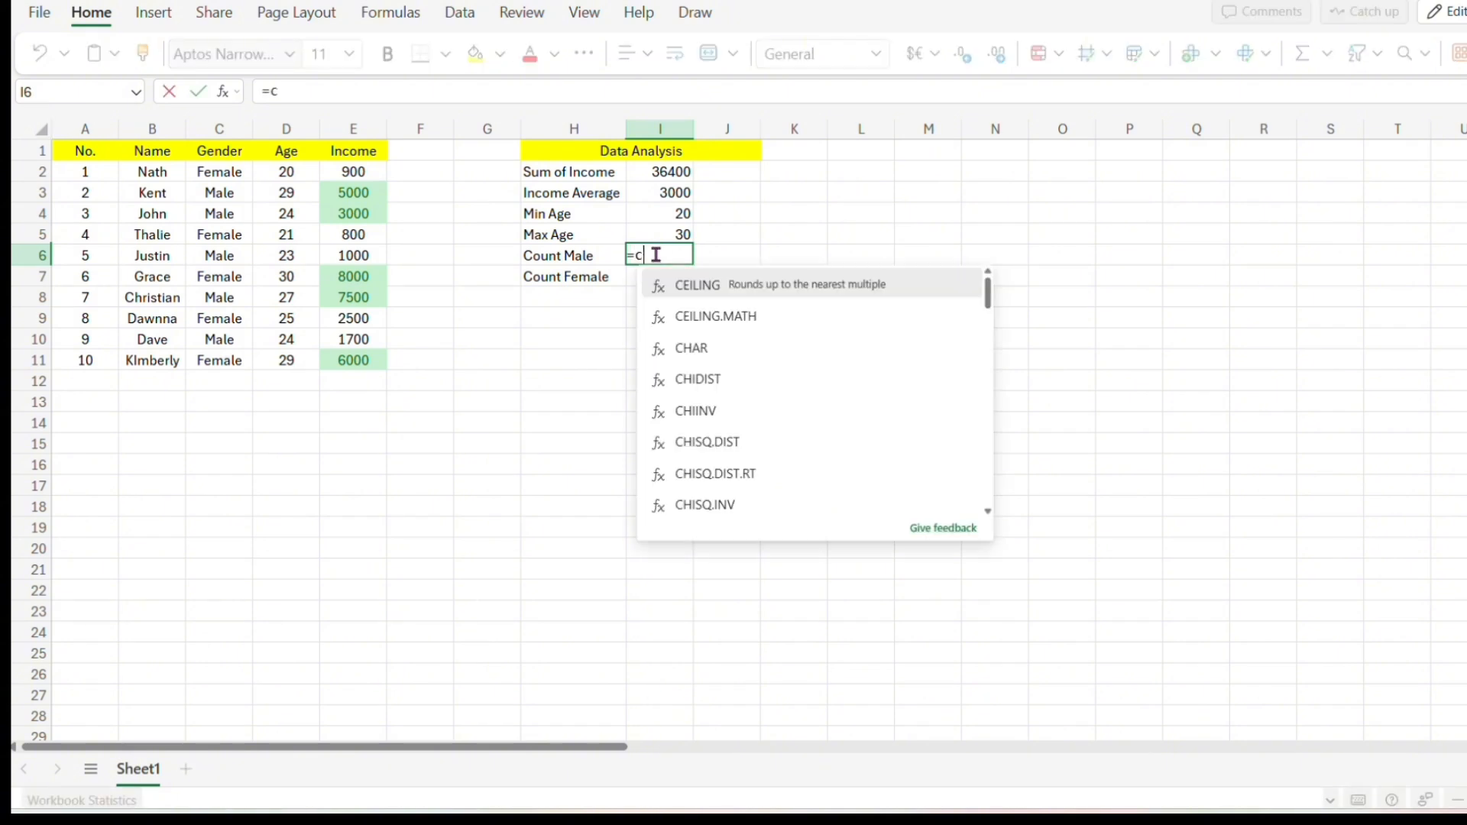
pyautogui.write('ount')
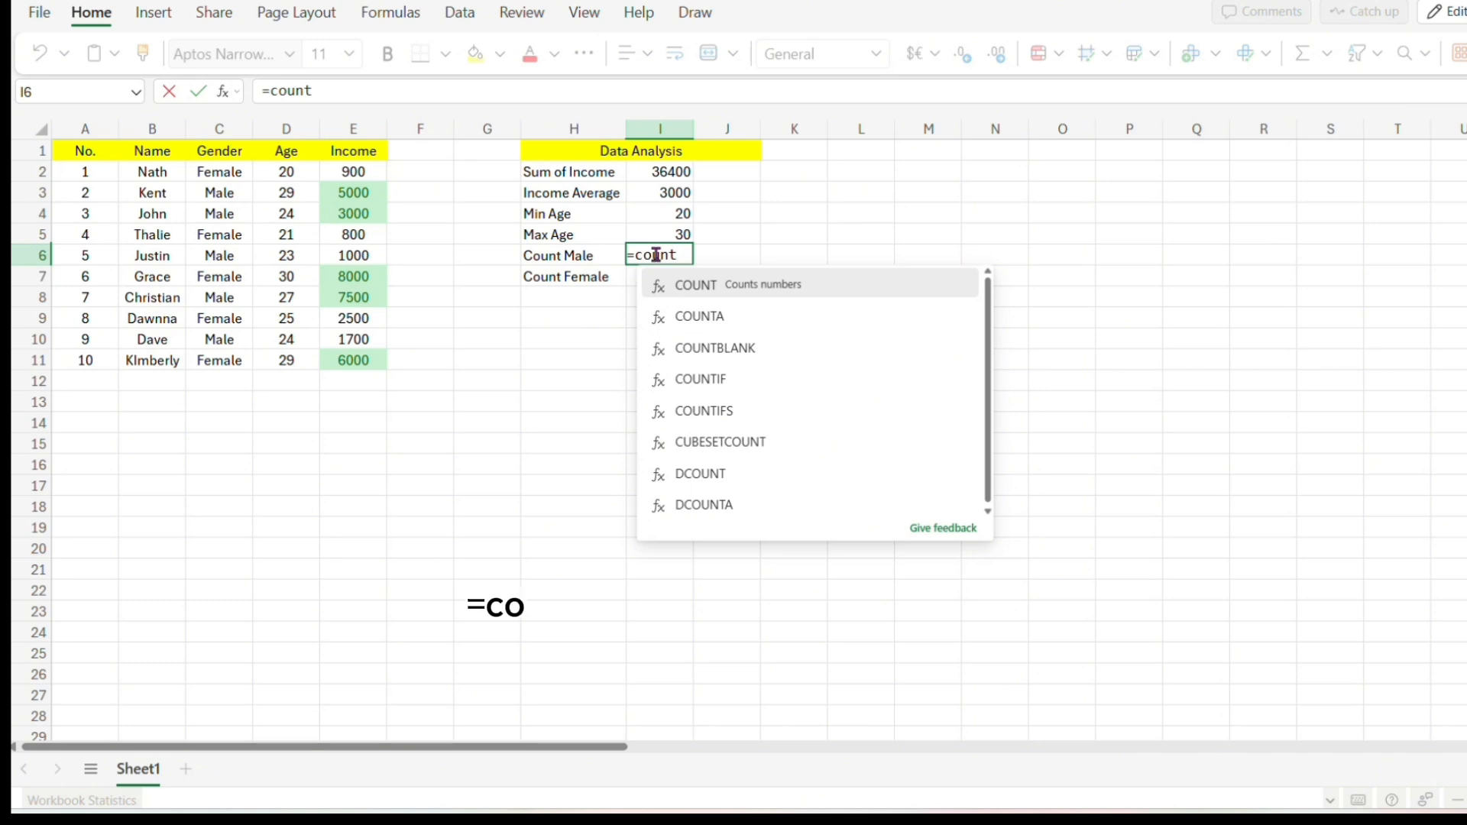
pyautogui.write('if')
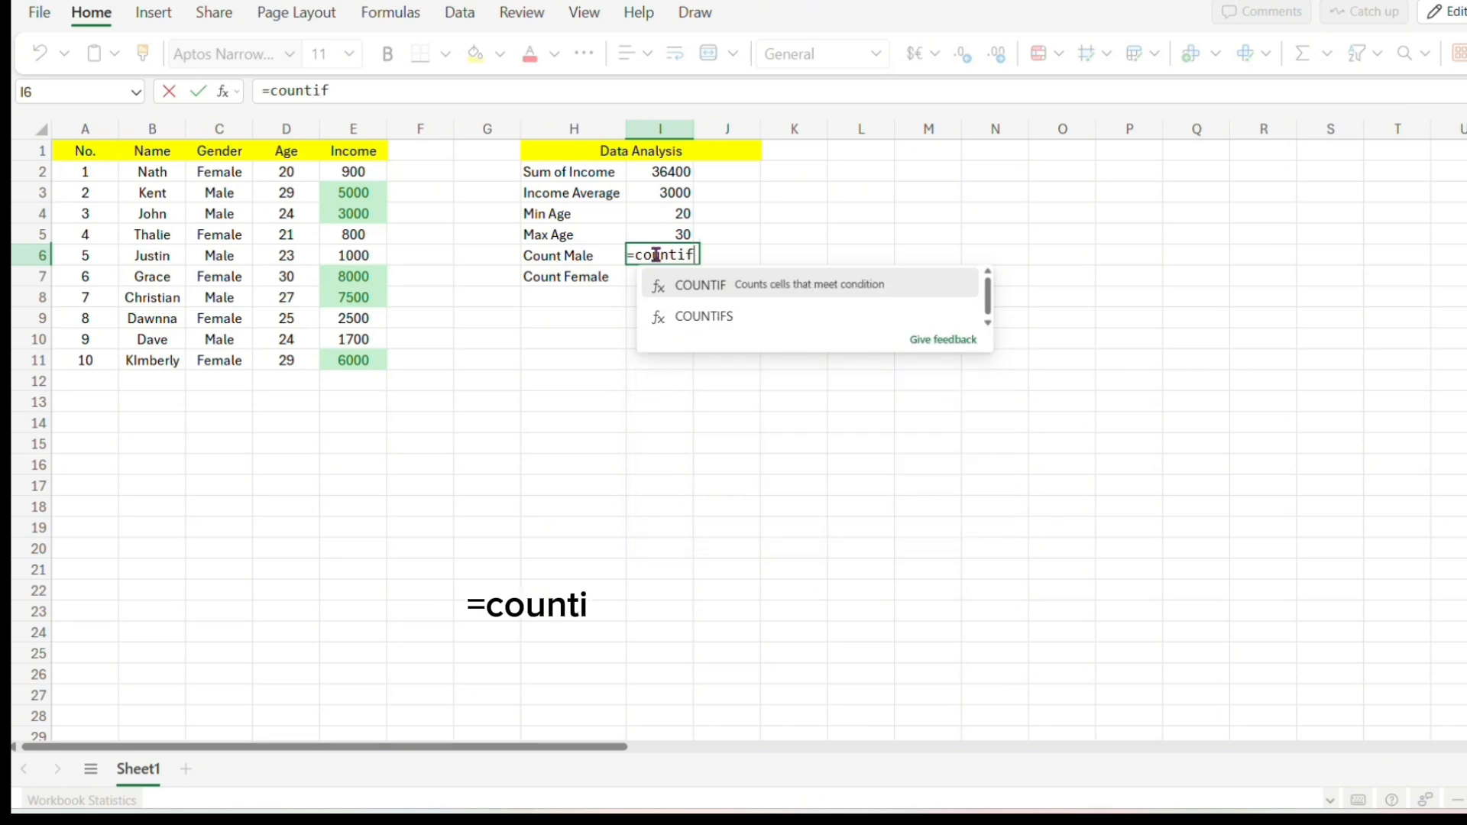
pyautogui.write('(')
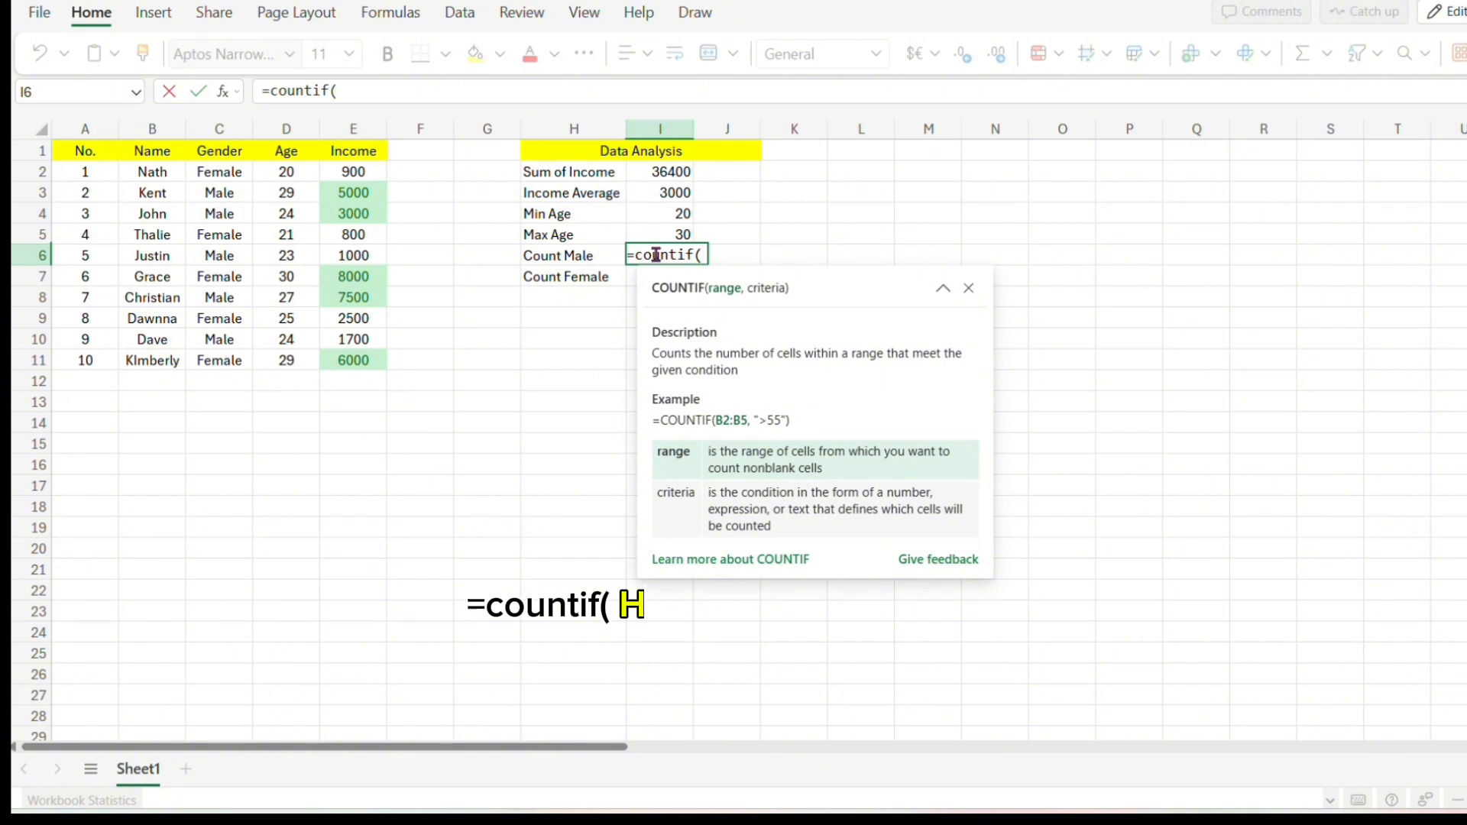
pyautogui.click(218, 175)
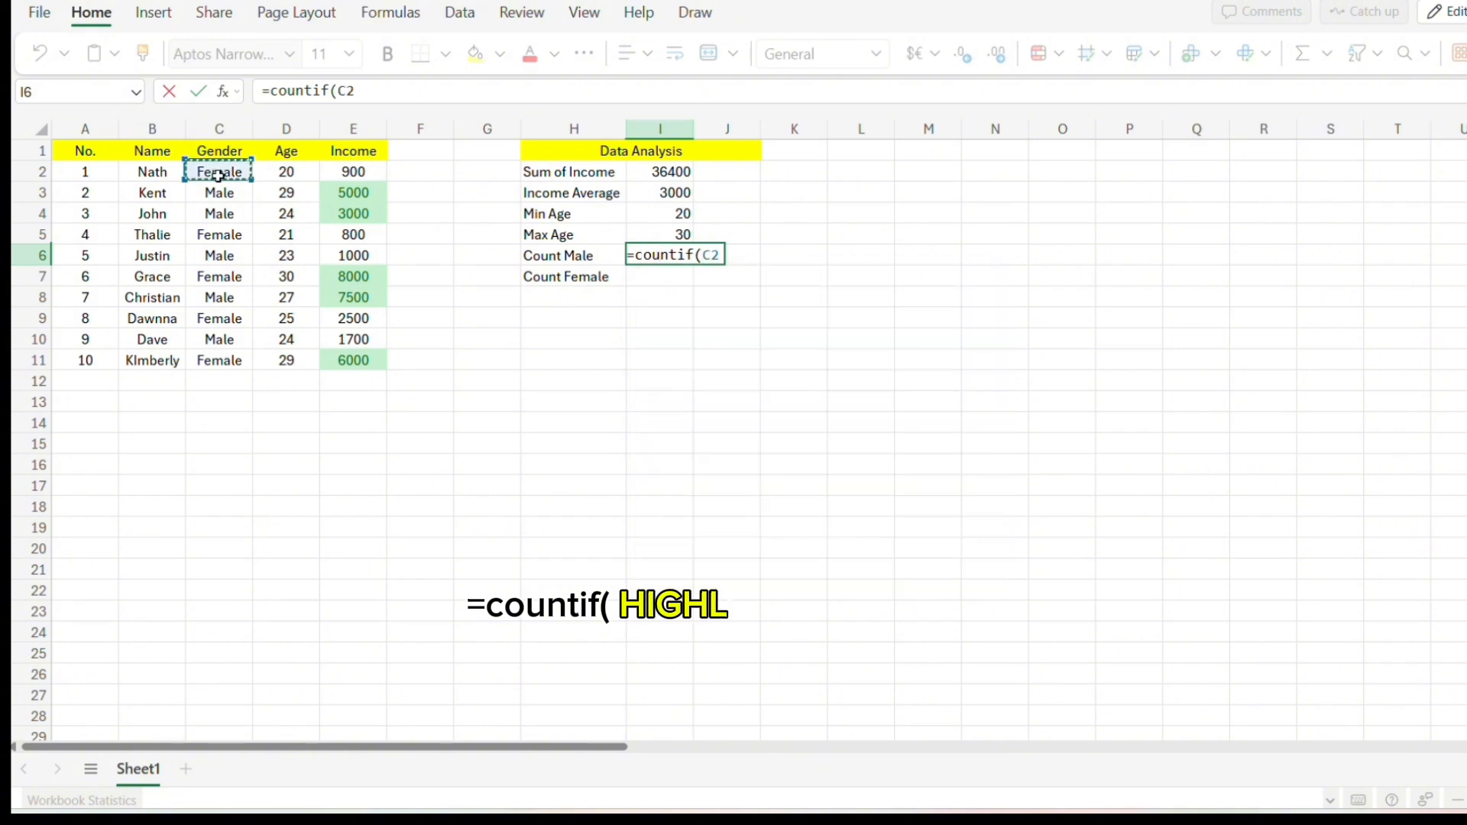
pyautogui.moveTo(218, 175); pyautogui.dragTo(220, 360)
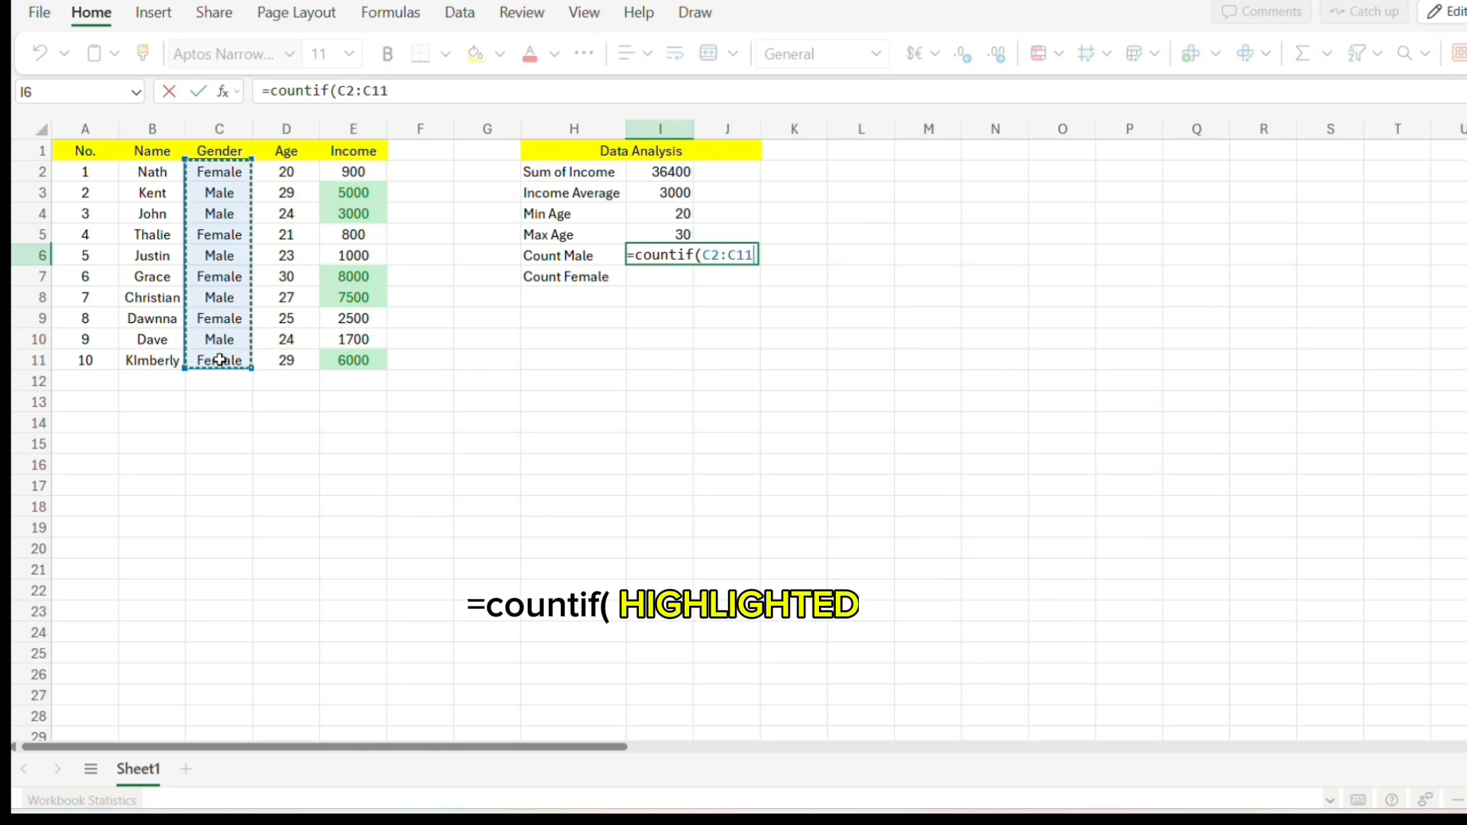
pyautogui.write(',')
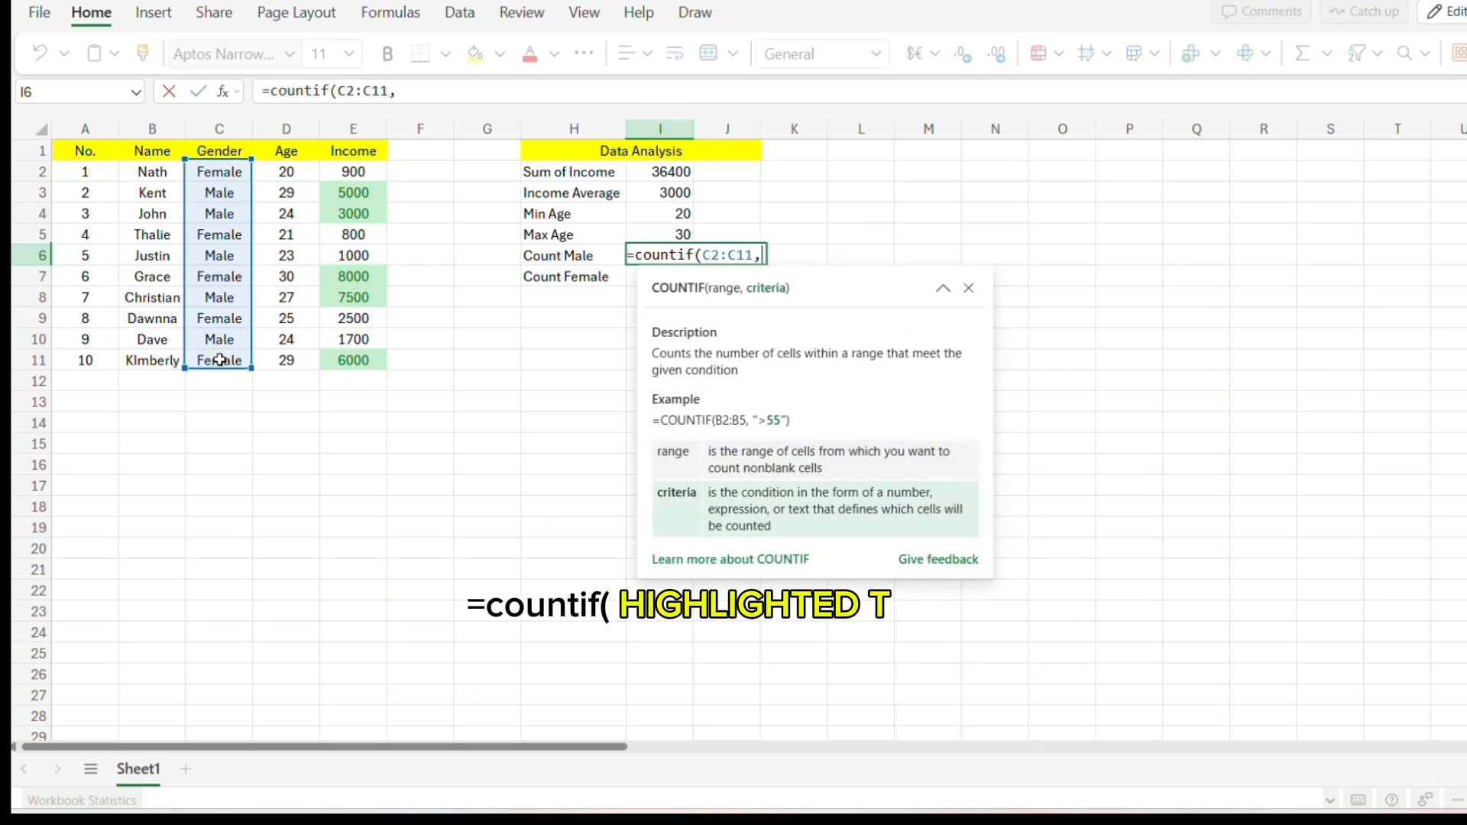
pyautogui.write('"')
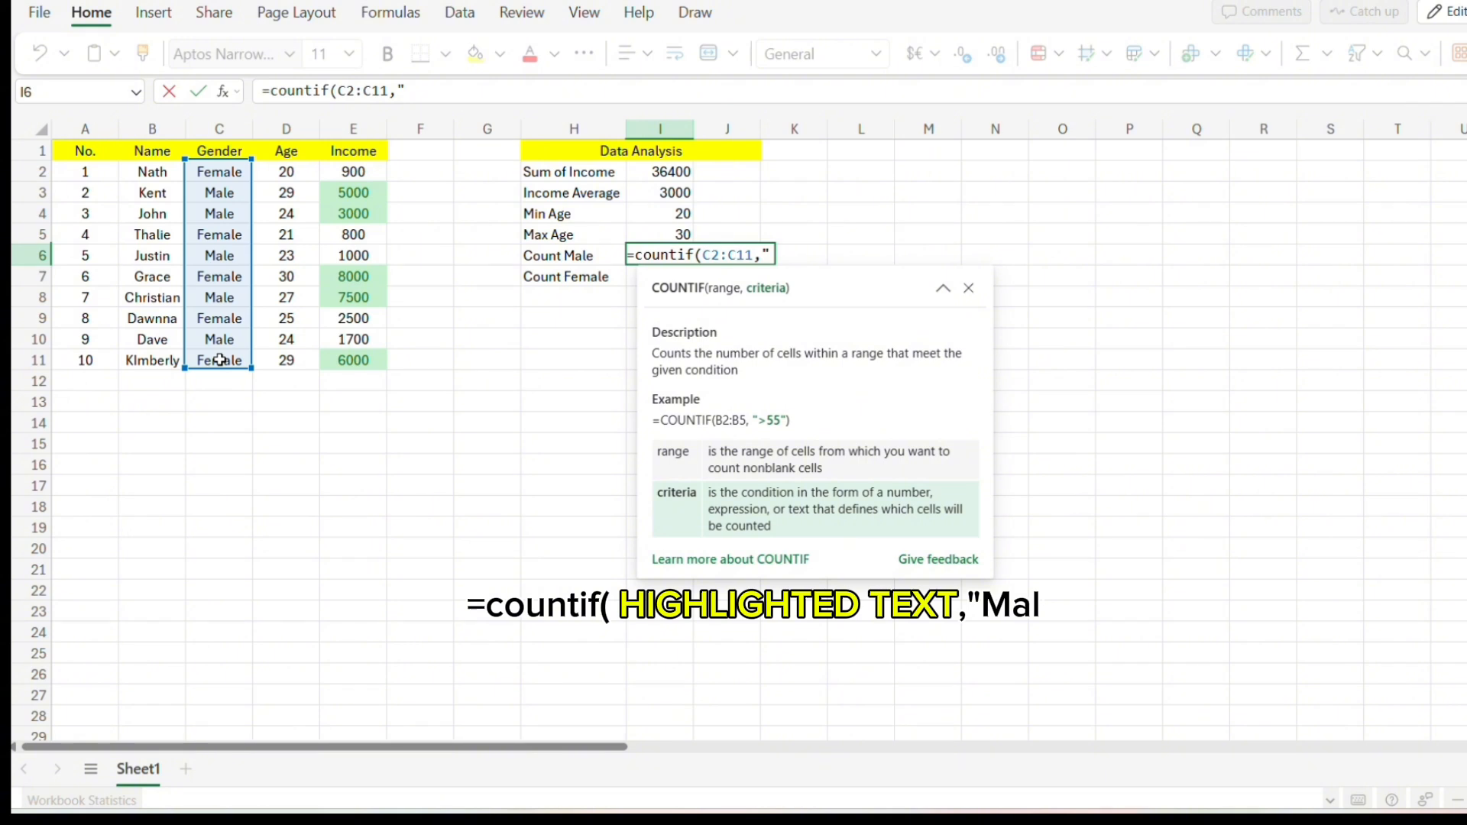
pyautogui.write('Male')
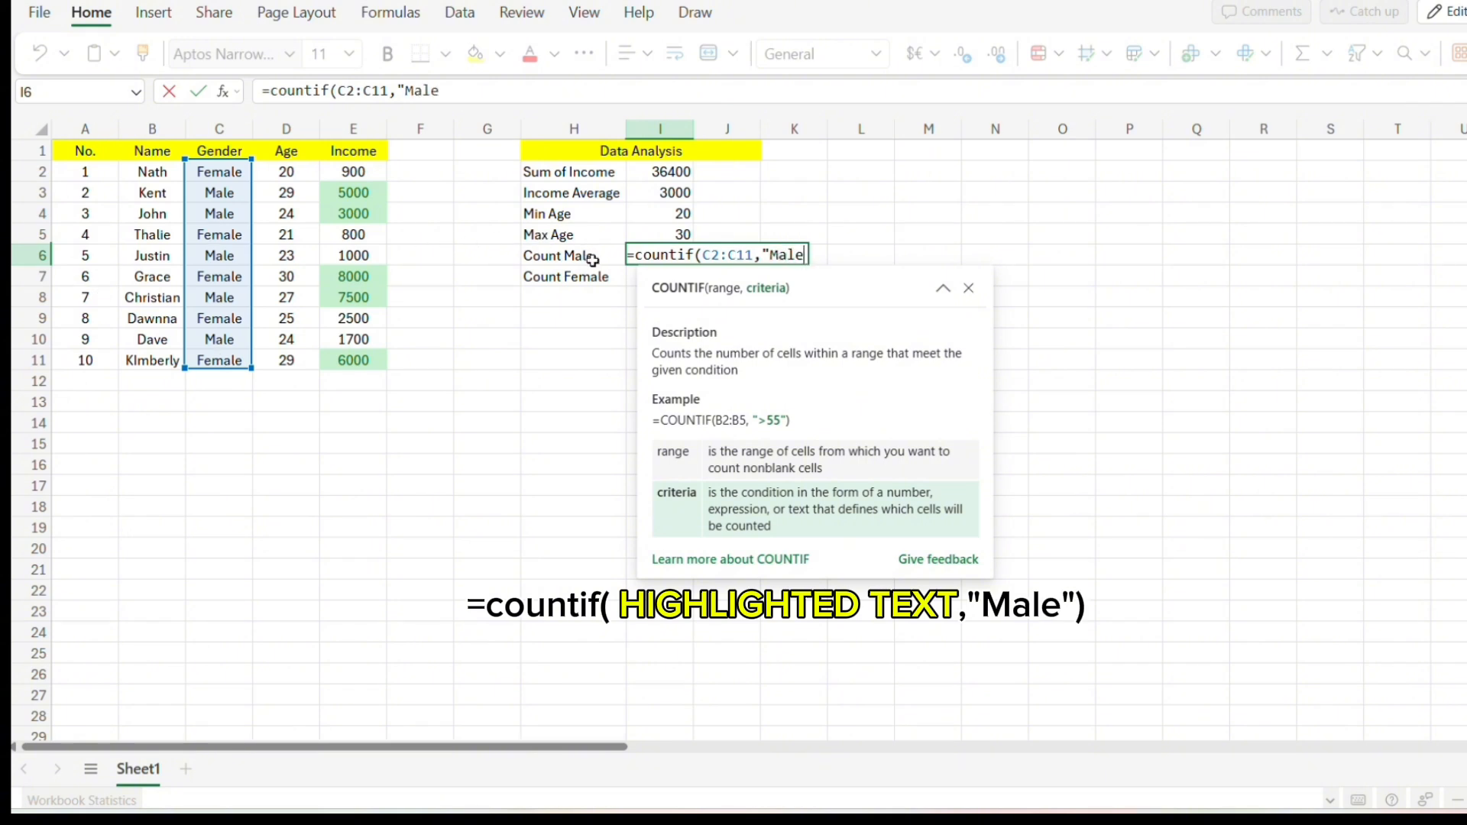
pyautogui.write('")')
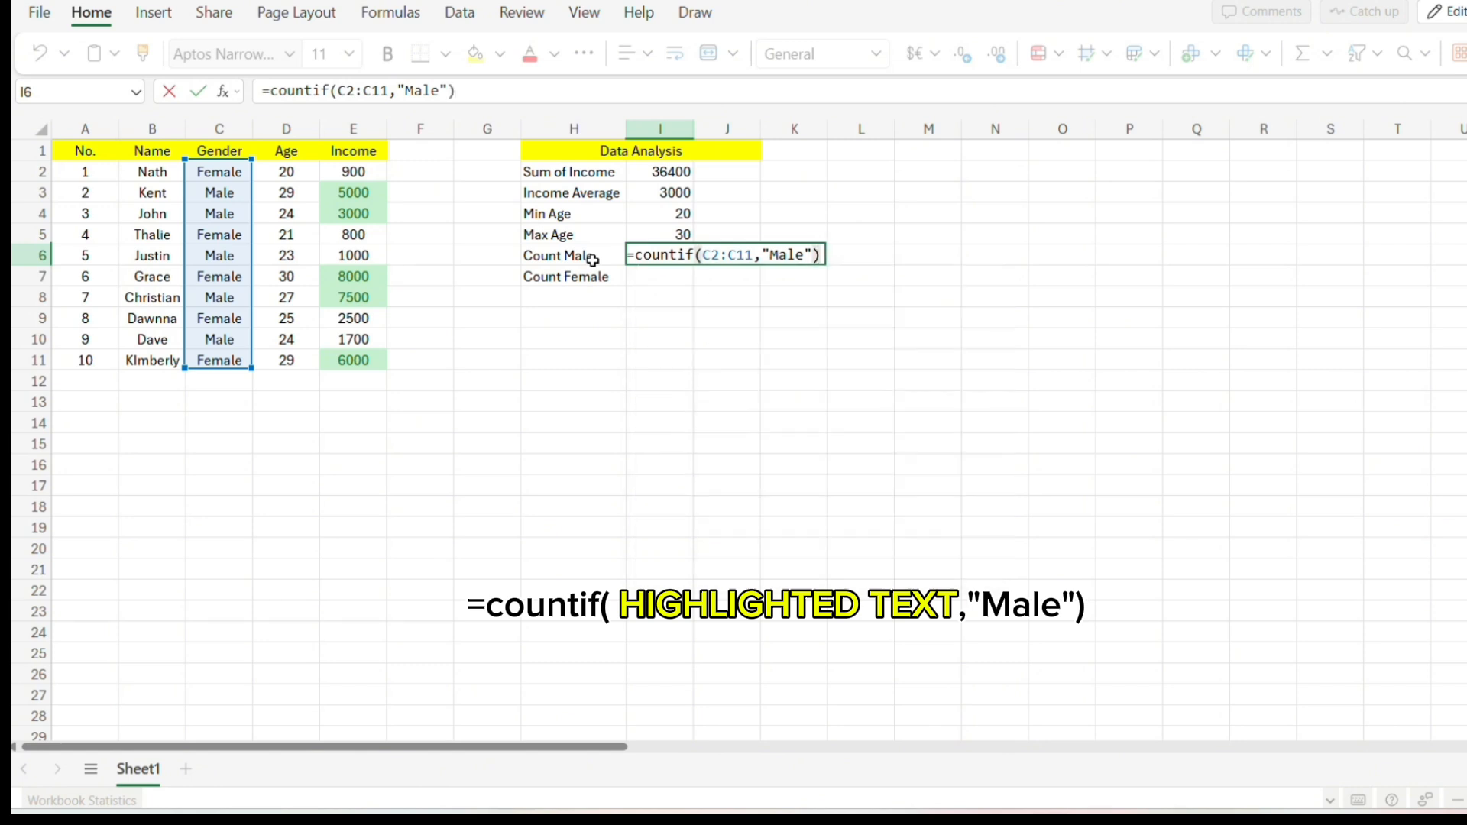
pyautogui.press('Return')
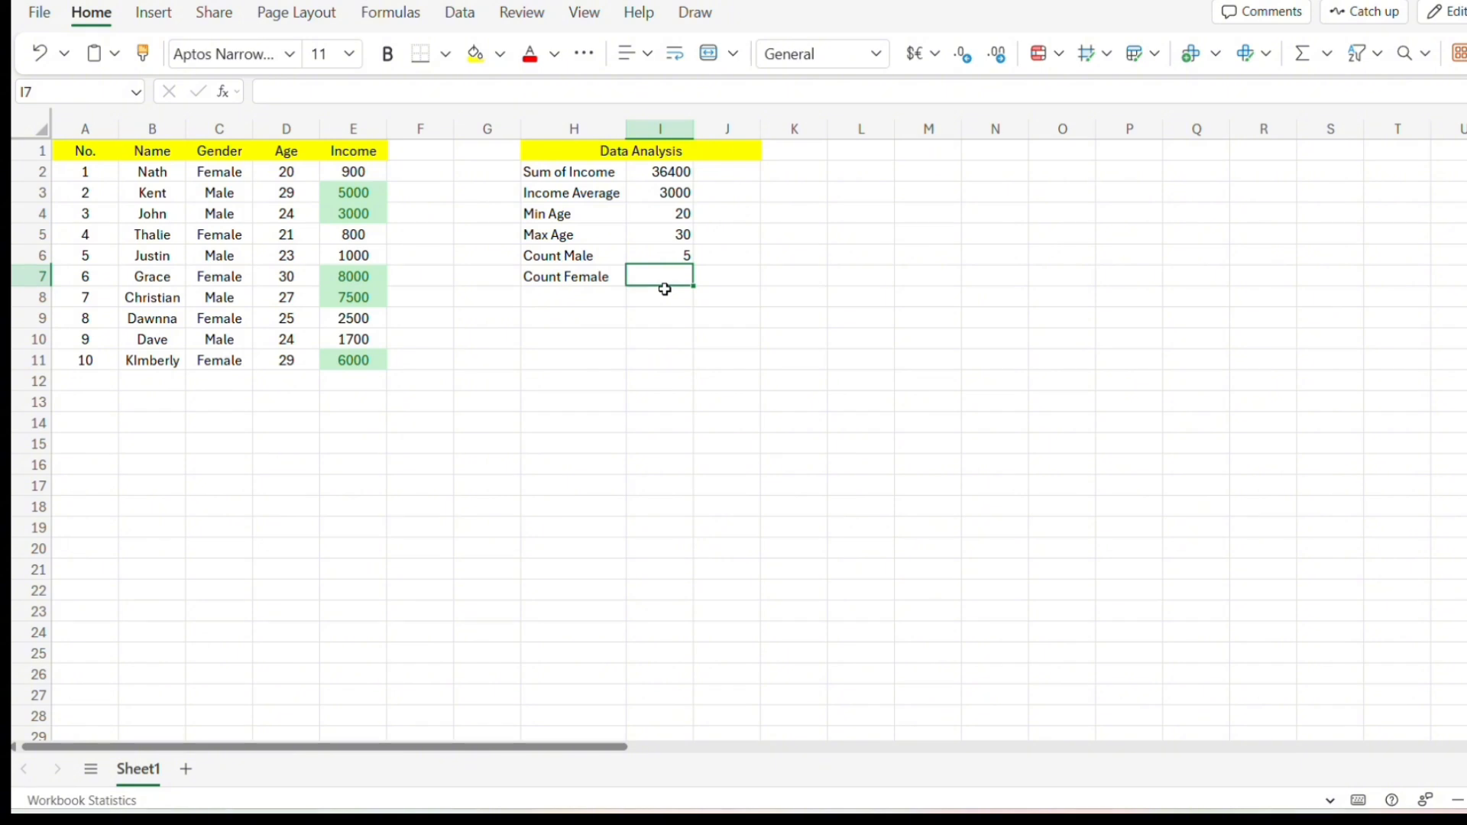
# Enter a COUNTIF formula in I7 counting "Female" in the Gender range C2:C11.
pyautogui.write('=co')
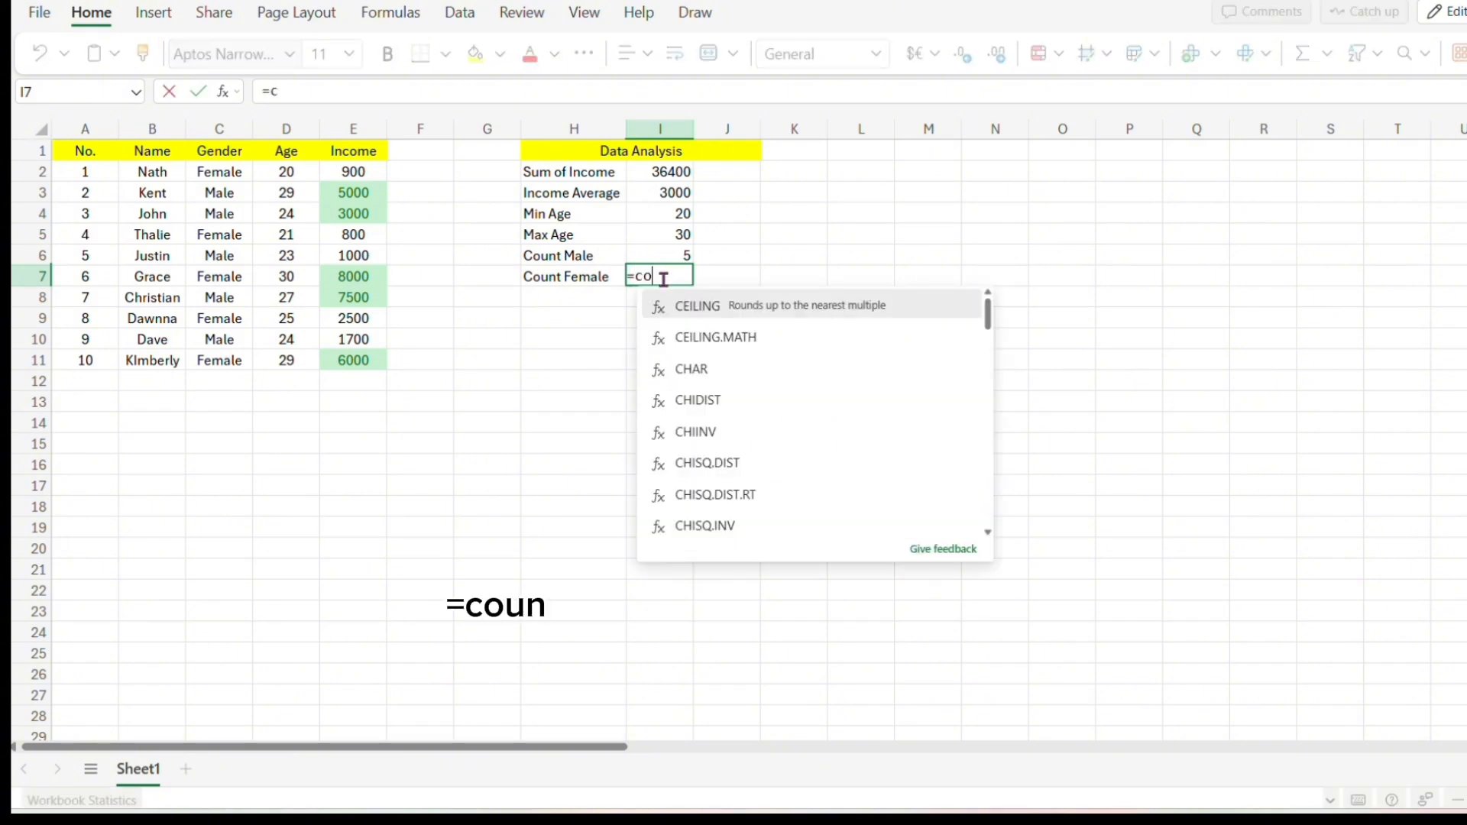
pyautogui.write('untif')
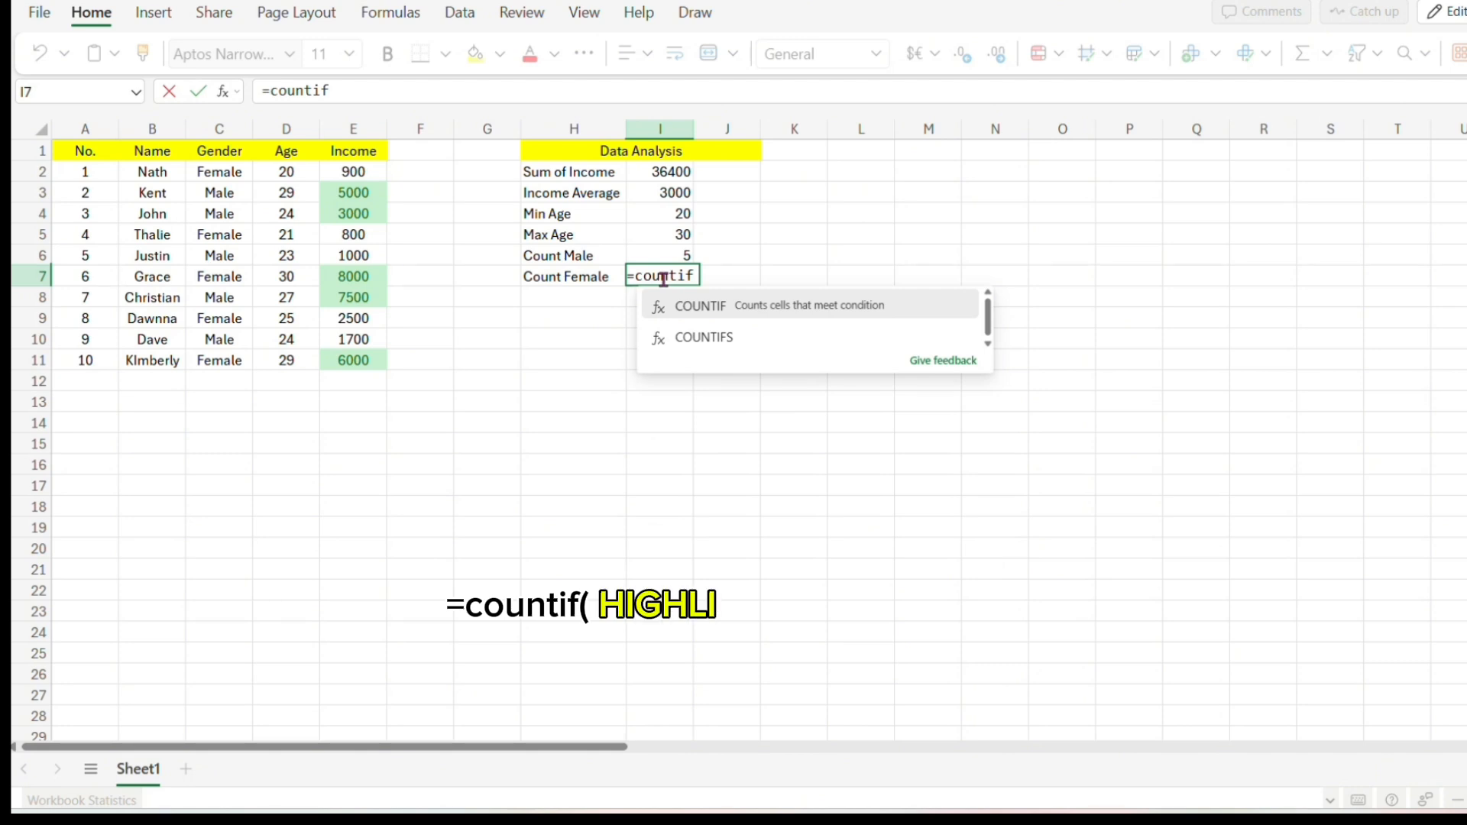
pyautogui.write('(')
pyautogui.moveTo(222, 174); pyautogui.dragTo(228, 360)
pyautogui.write(',')
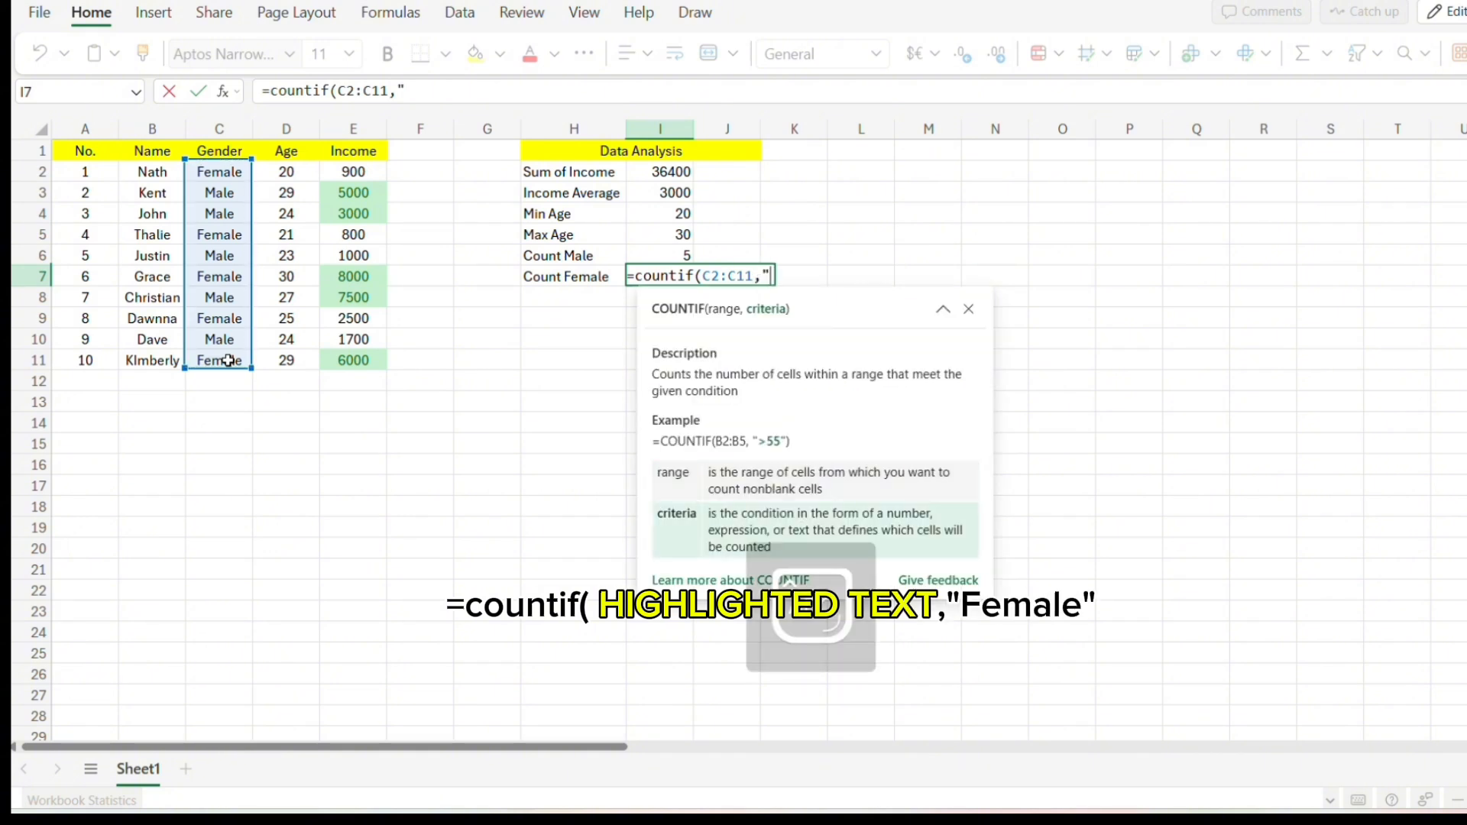
pyautogui.write('"Fe')
pyautogui.press('BackSpace')
pyautogui.write('emale')
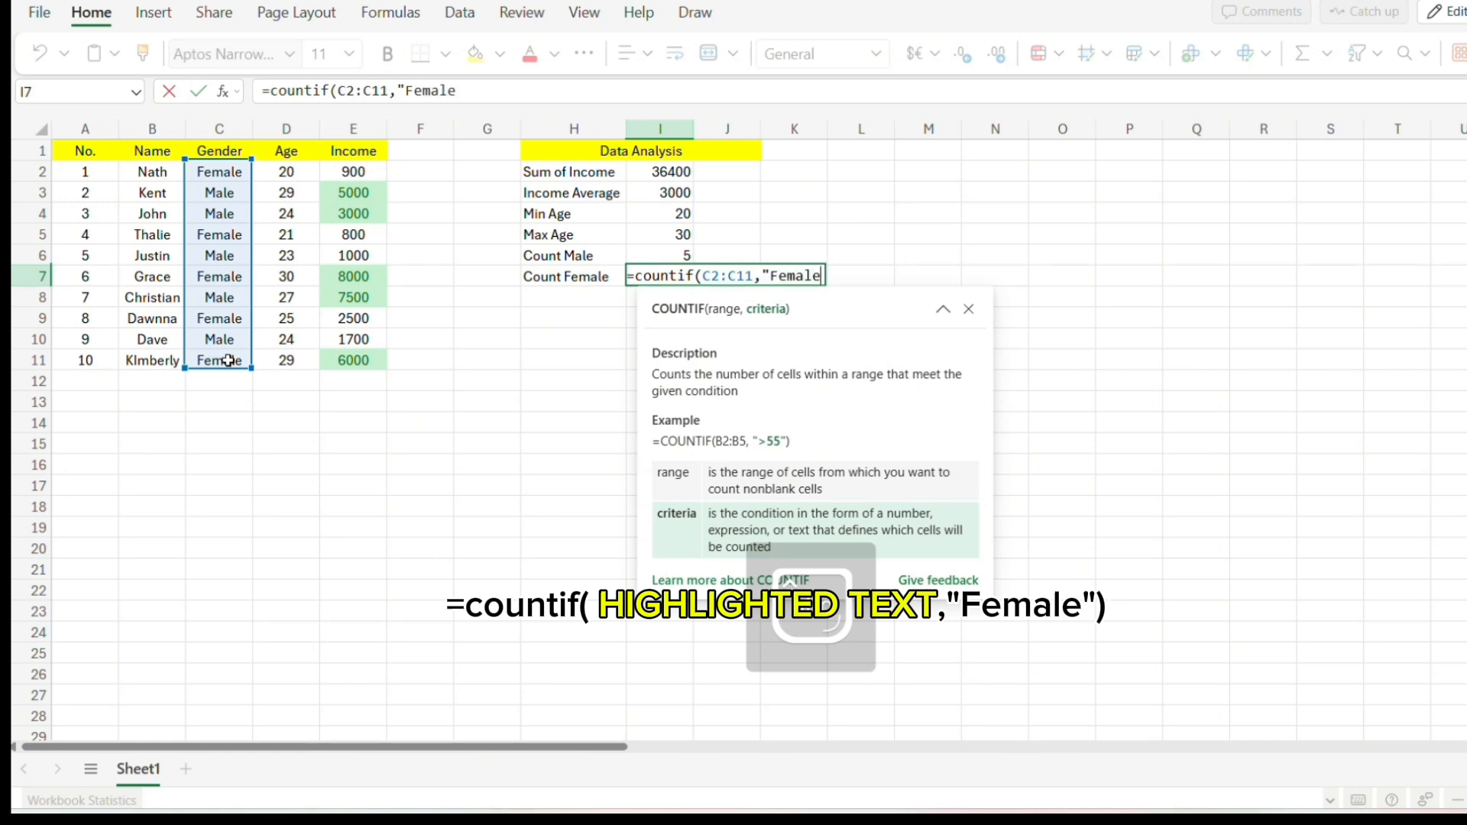
pyautogui.write('")')
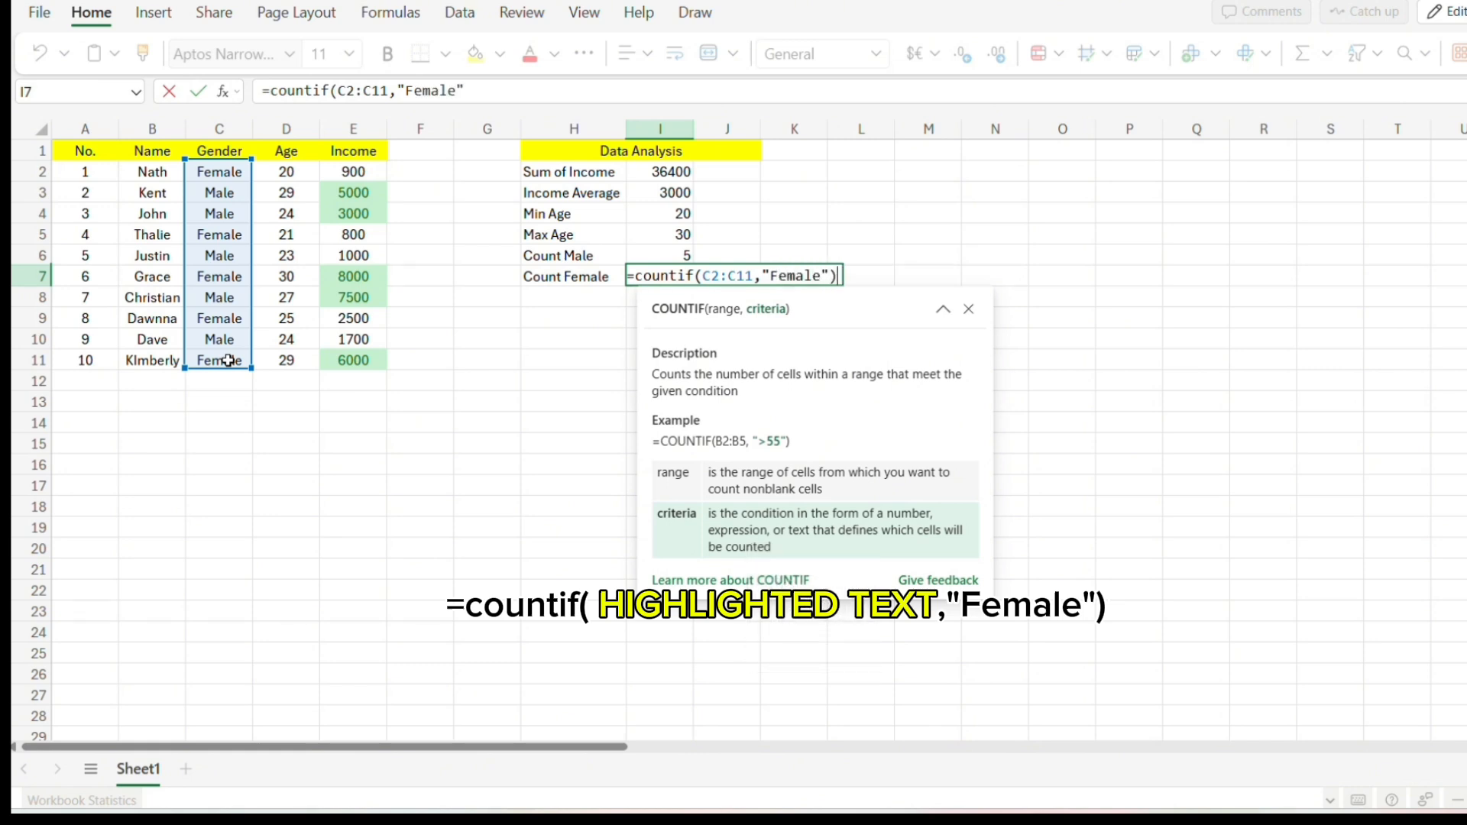
pyautogui.press('Return')
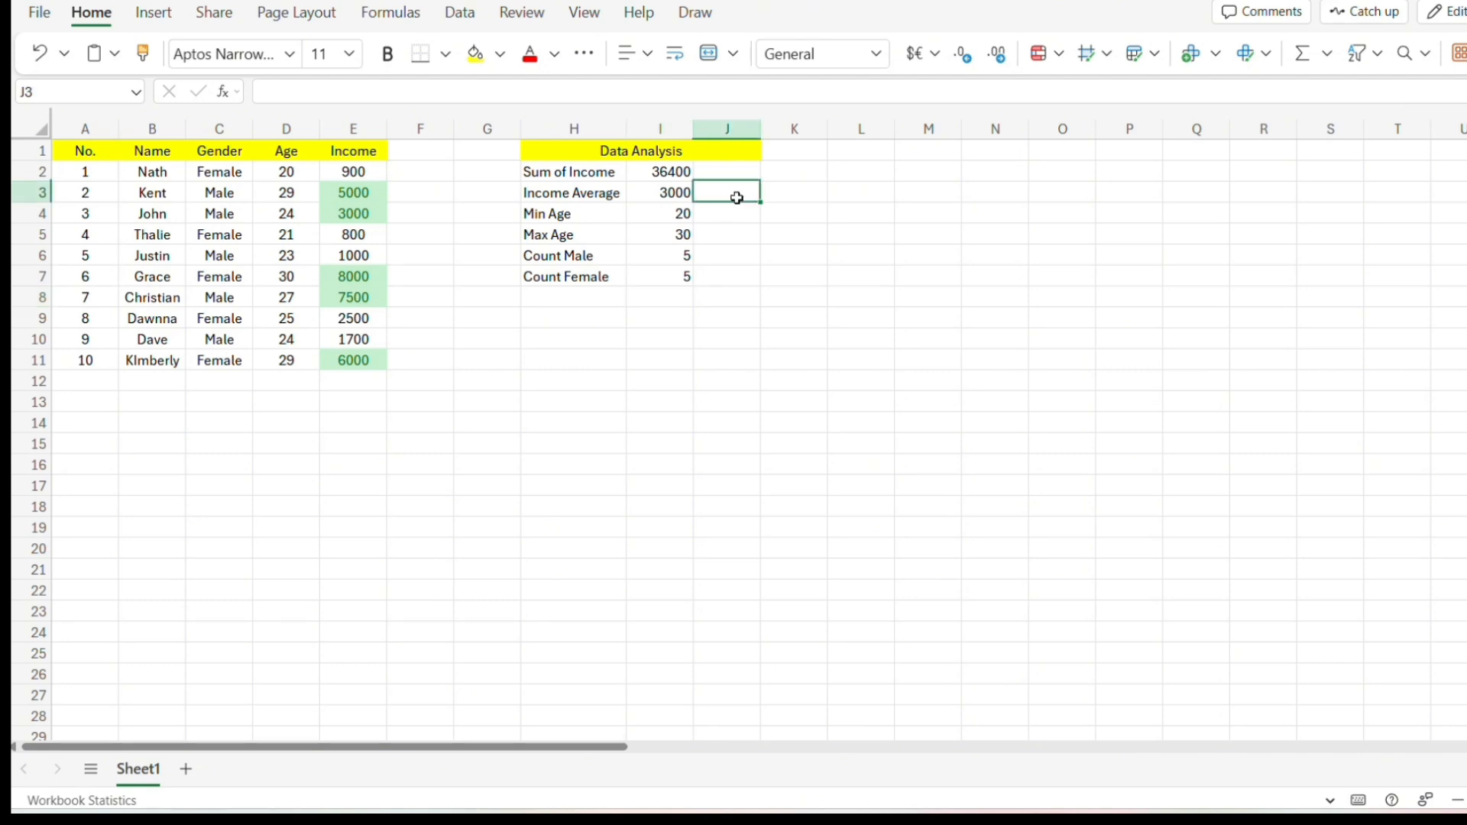
# Enter the label Rich in J3.
pyautogui.write('Rich')
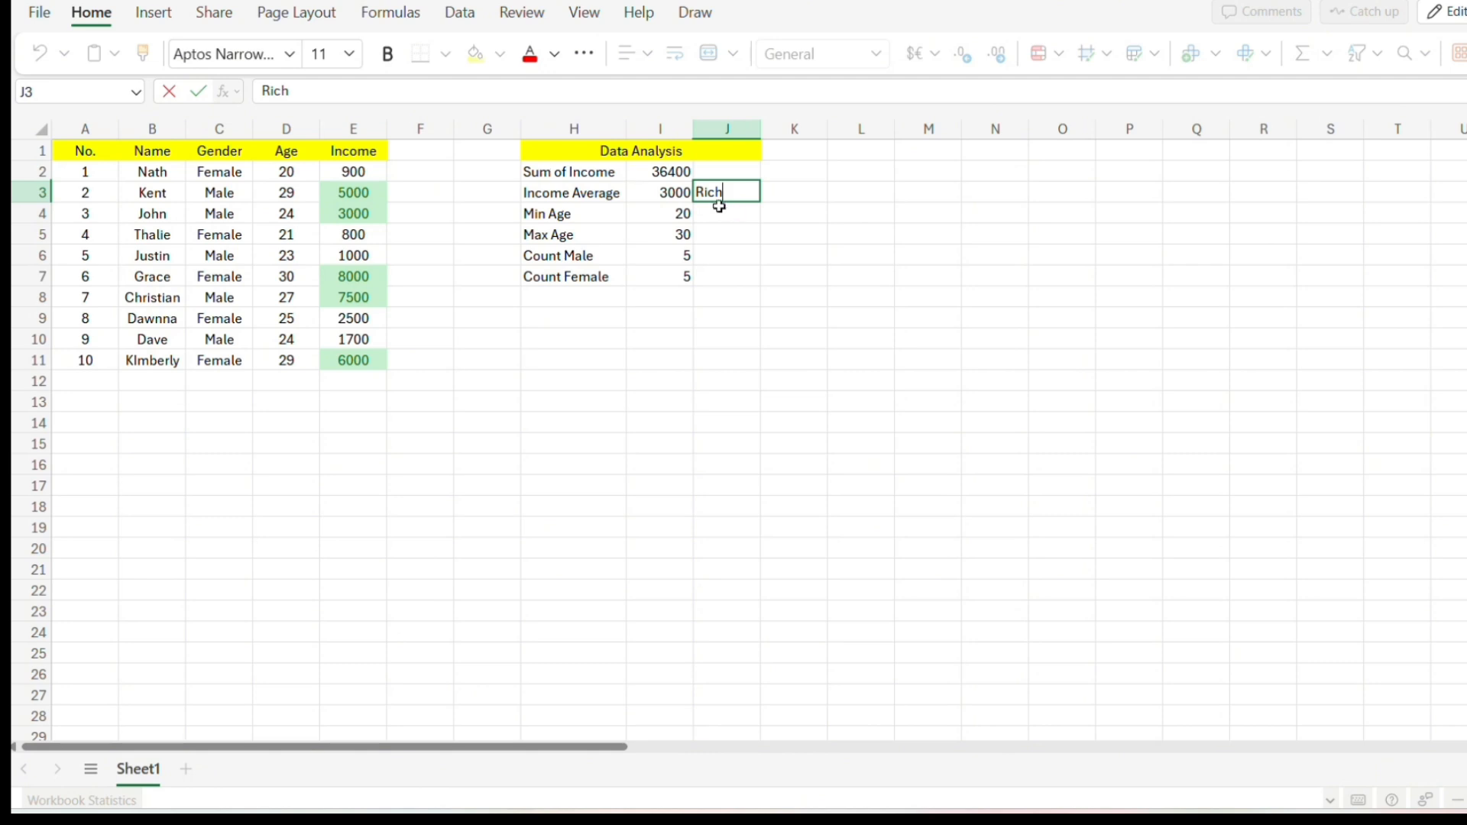
# Fill the summary labels in H2:H7 with a light orange color.
pyautogui.moveTo(575, 172); pyautogui.dragTo(573, 278)
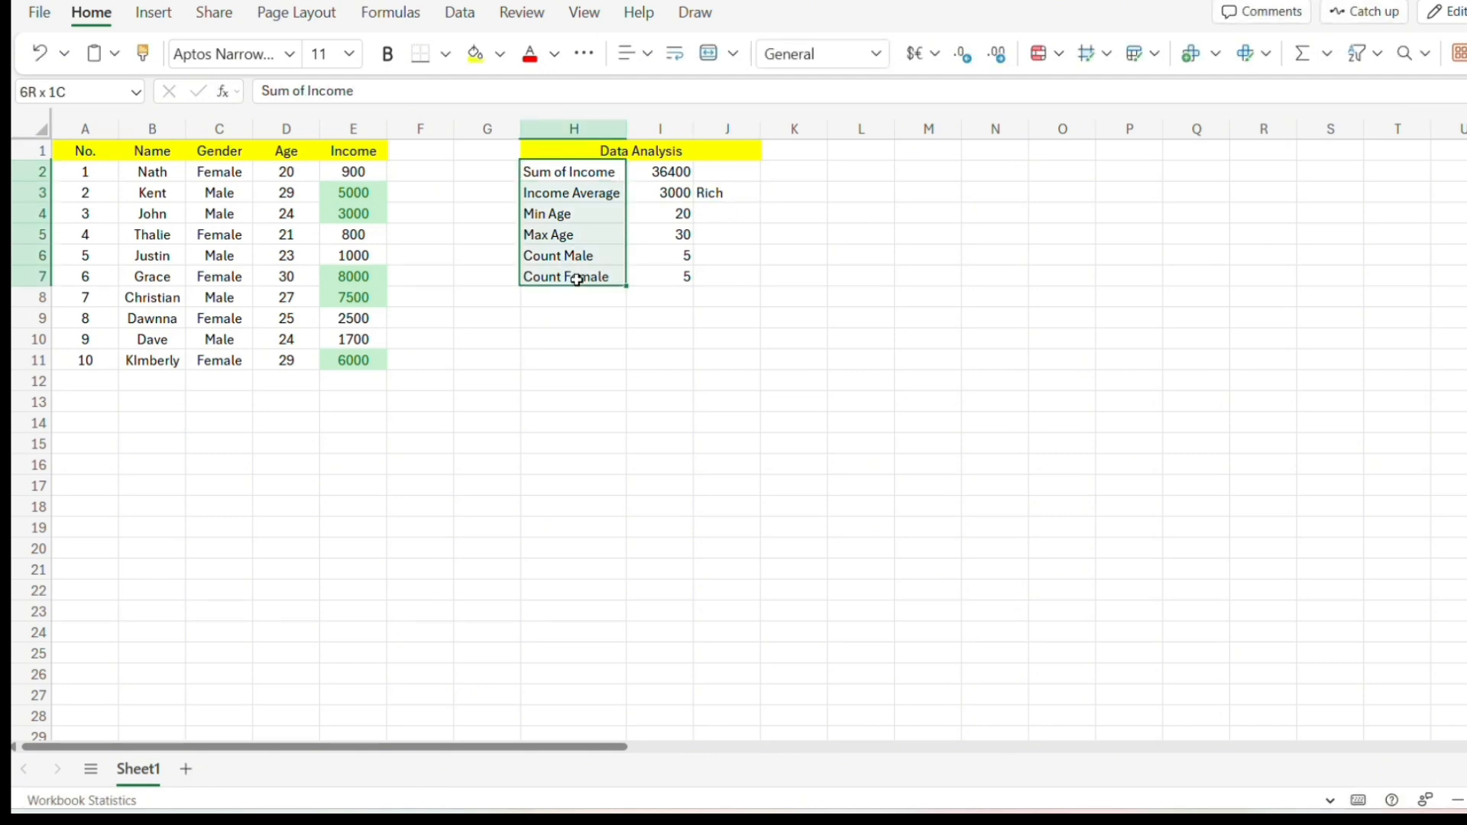
pyautogui.click(500, 54)
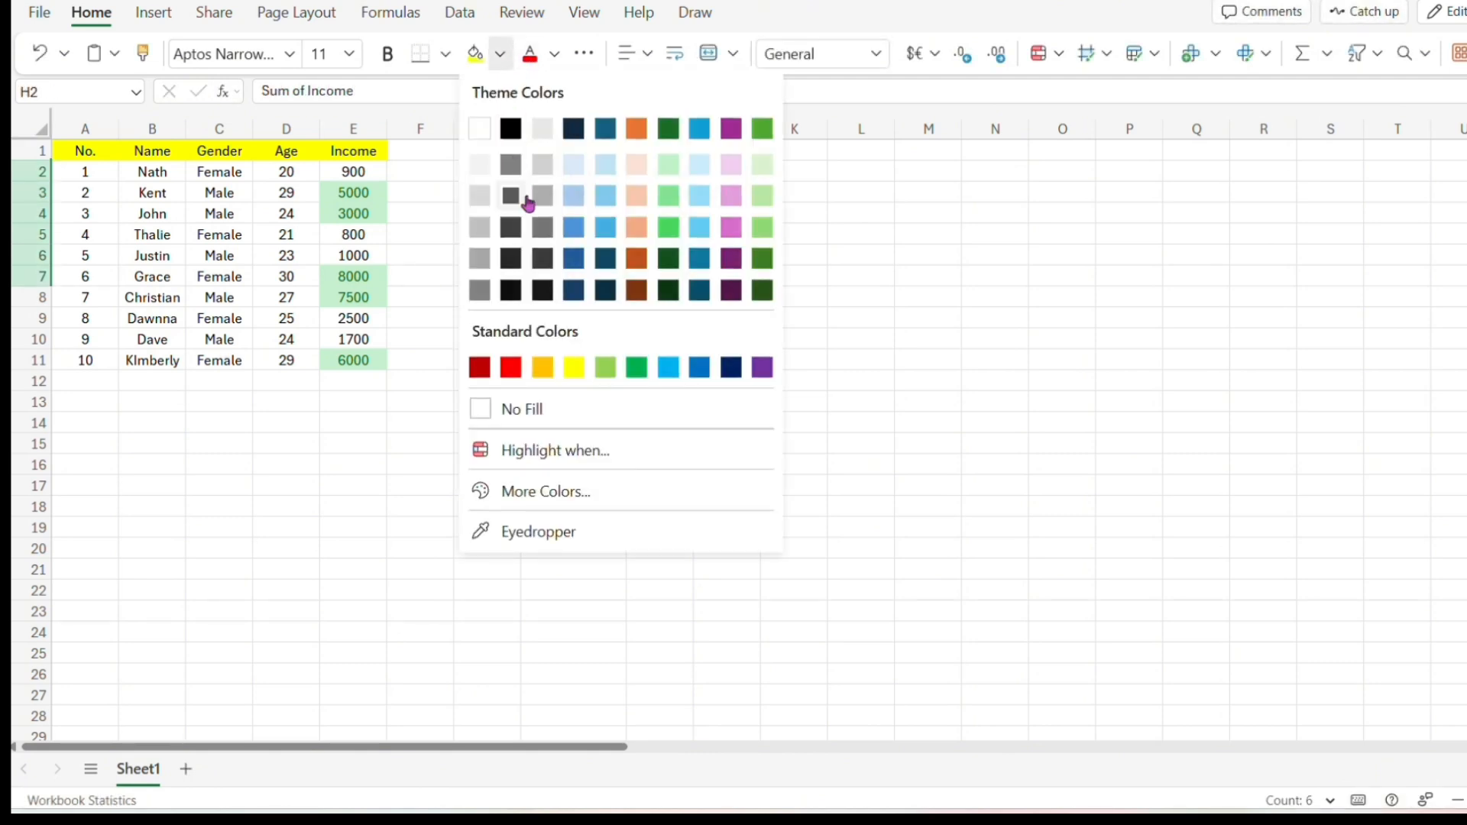
pyautogui.click(639, 228)
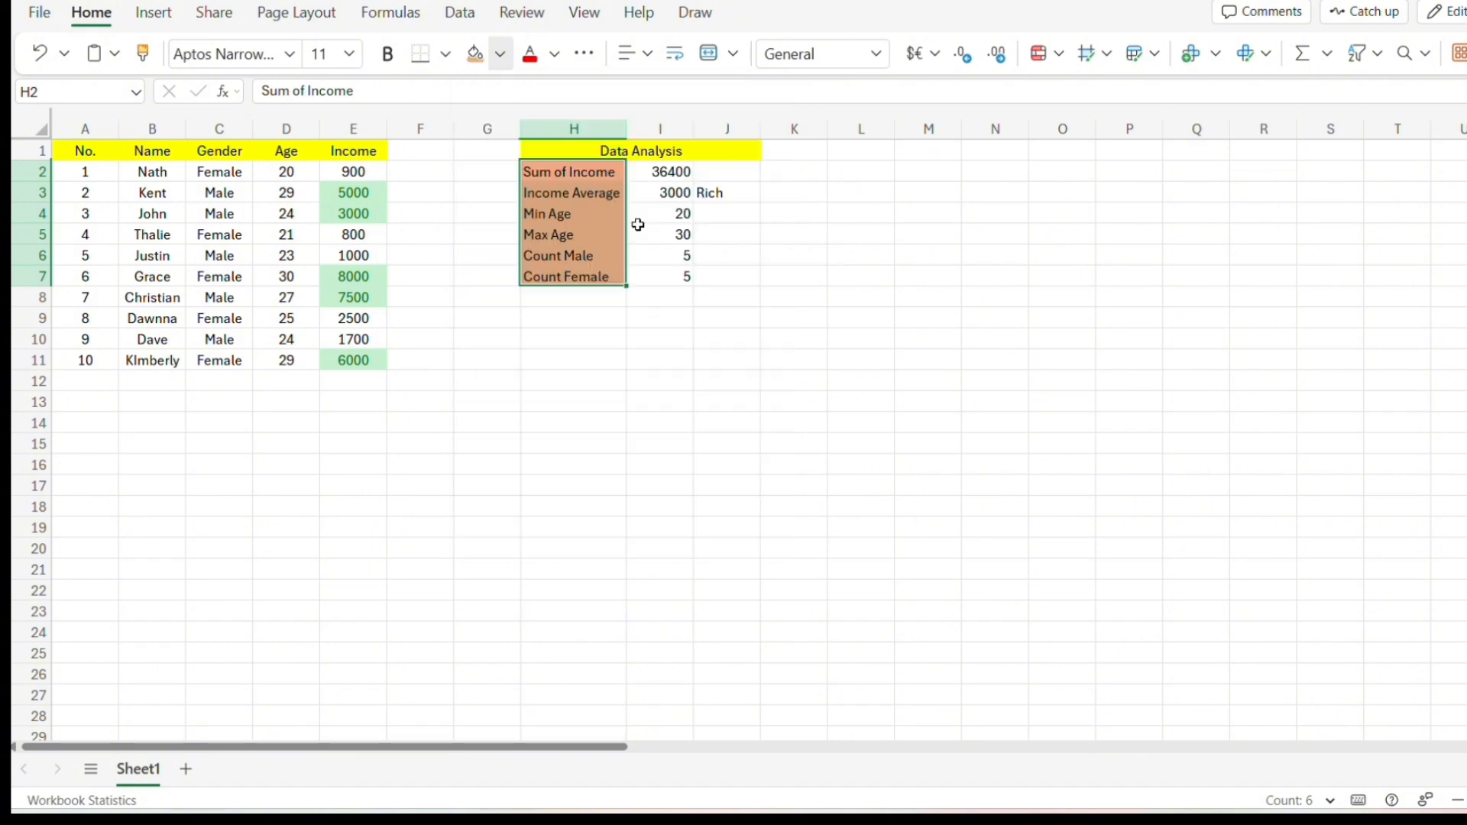
pyautogui.click(639, 228)
# Fill J3 with the same light orange and set the Rich text's font color to green.
pyautogui.click(698, 200)
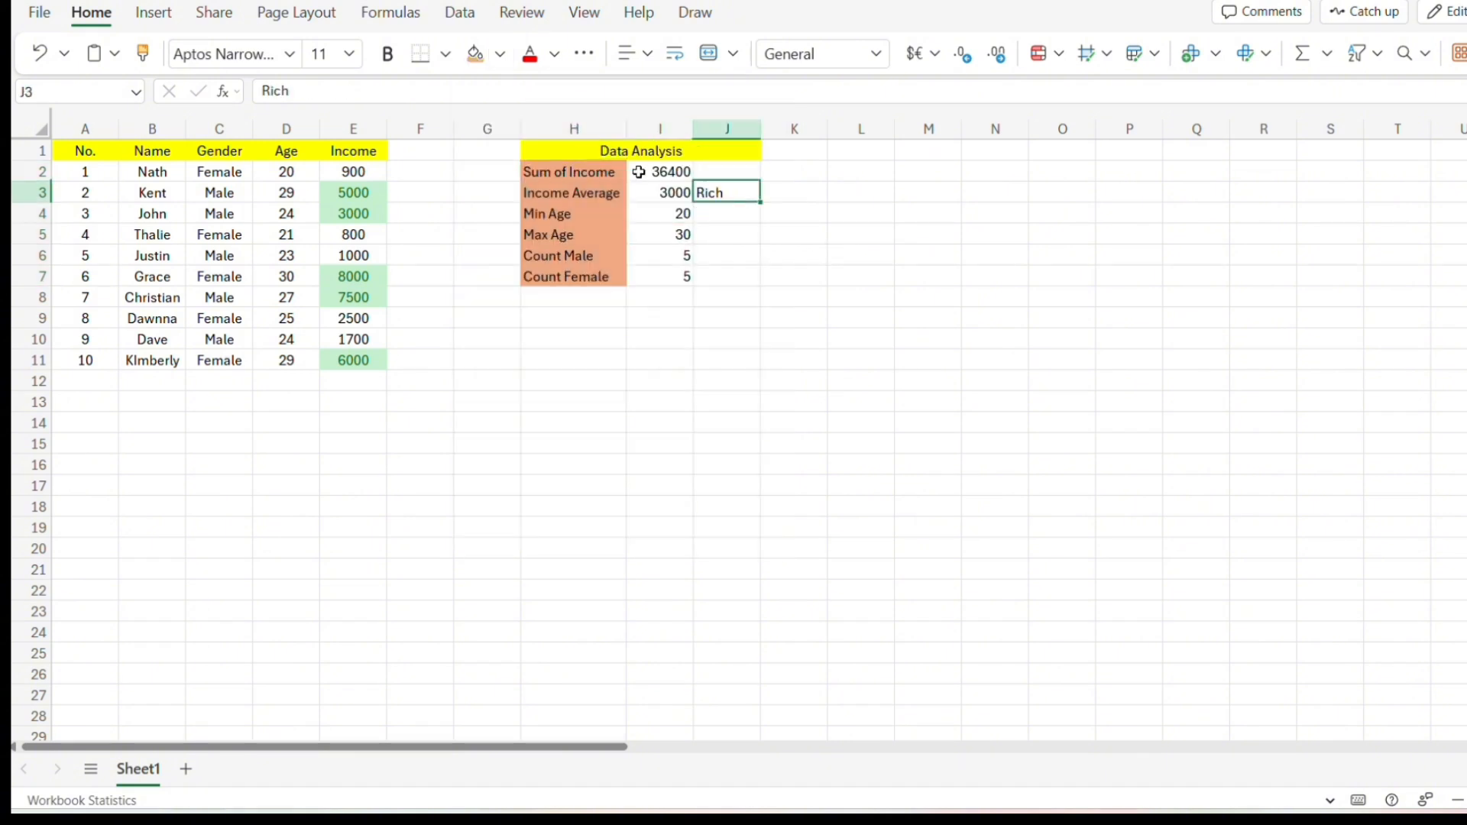
pyautogui.click(499, 54)
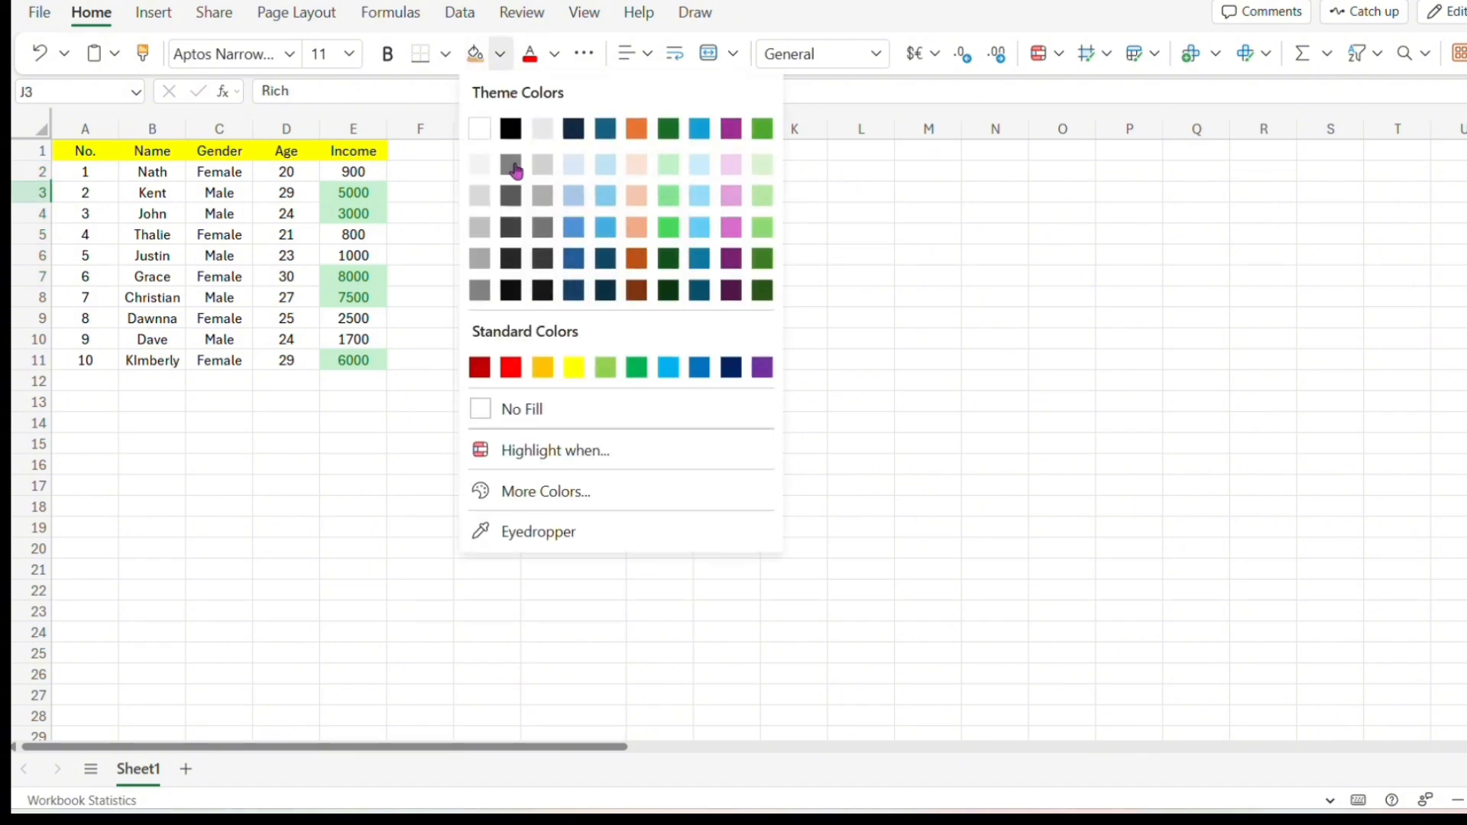
pyautogui.click(637, 227)
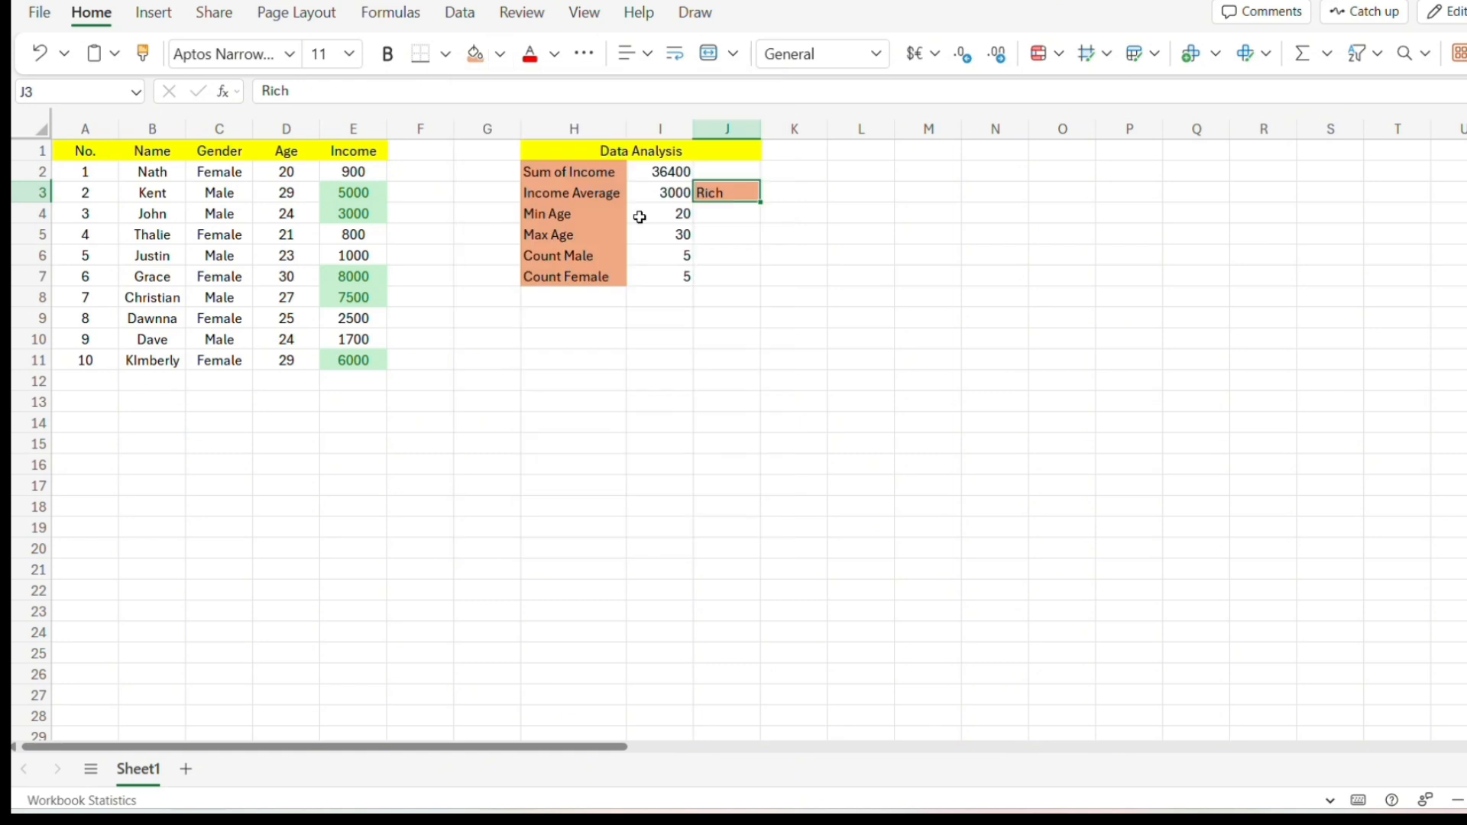
pyautogui.doubleClick(714, 193)
pyautogui.click(554, 54)
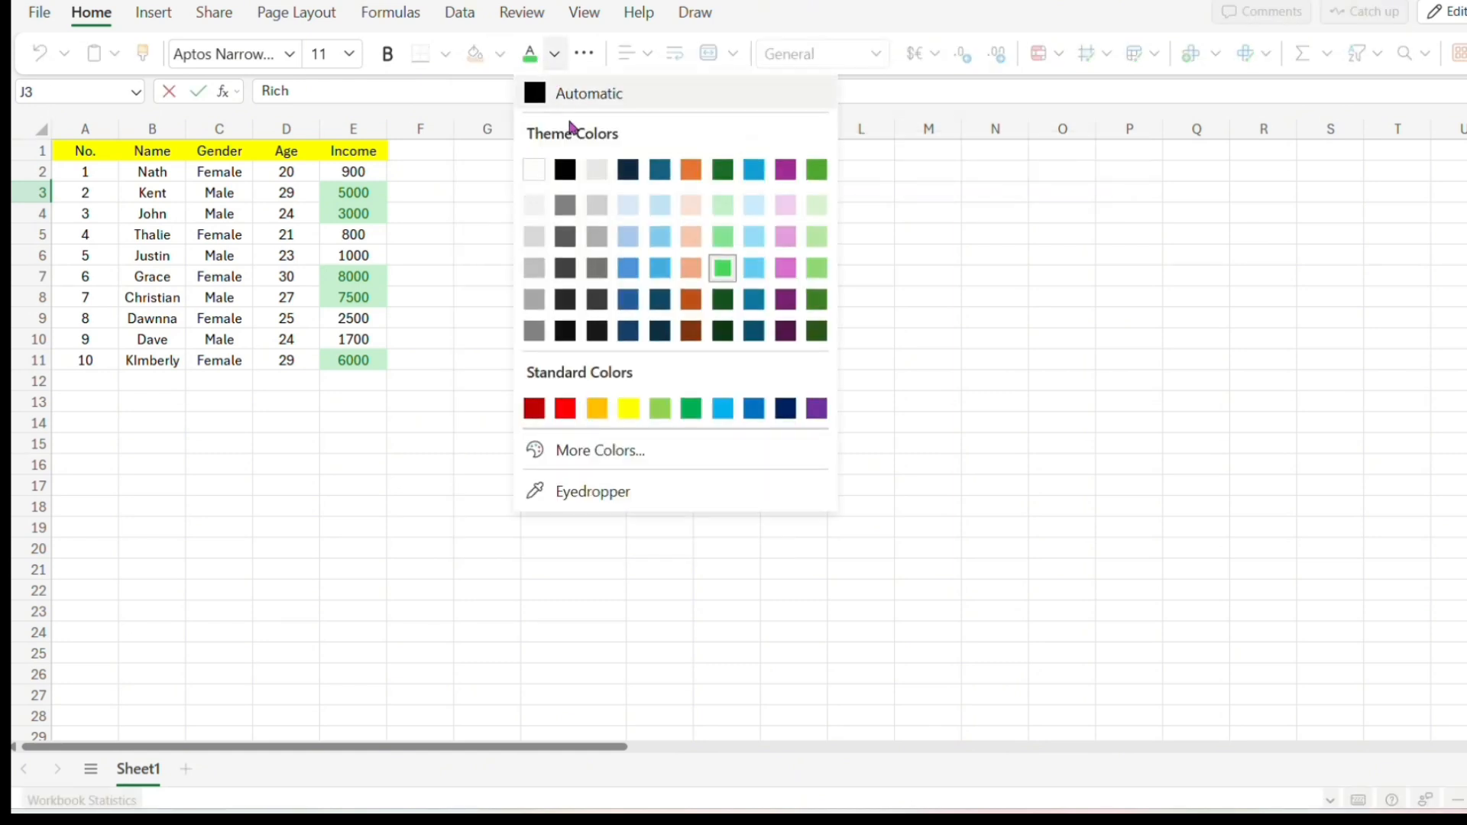
pyautogui.click(723, 171)
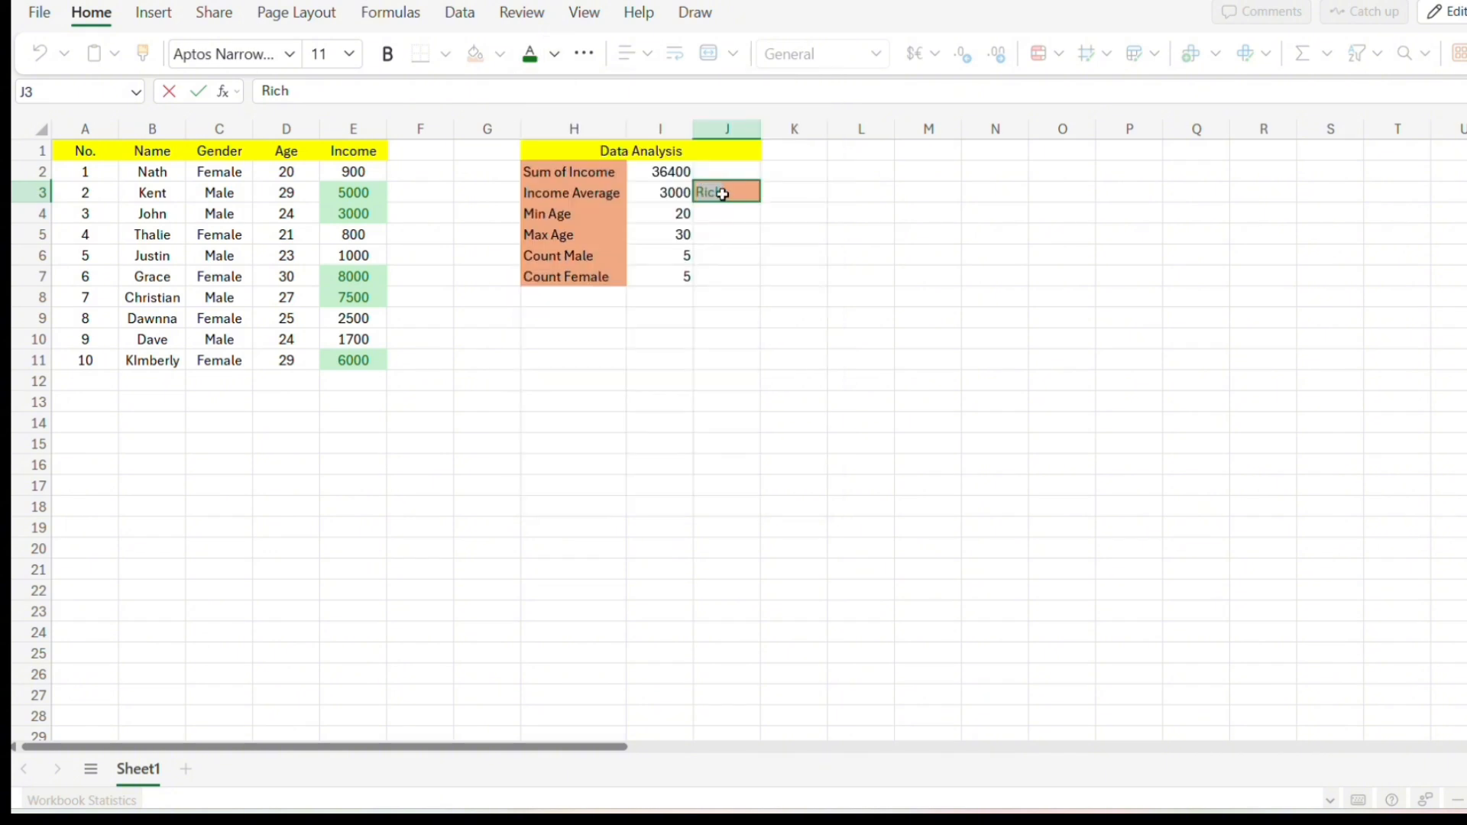
pyautogui.click(730, 216)
pyautogui.click(739, 193)
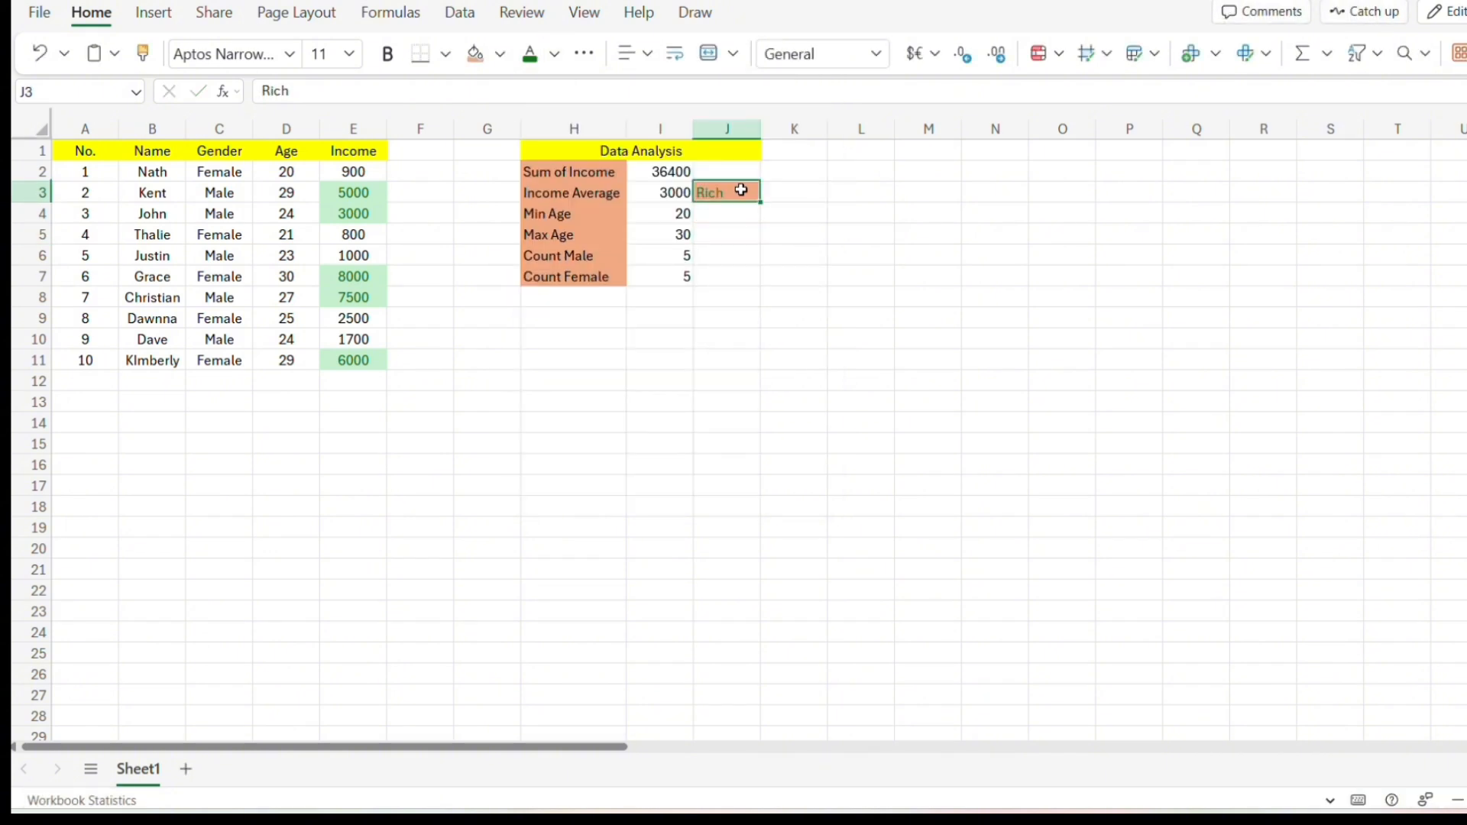
# Center-align the contents of the summary range H2:J7.
pyautogui.moveTo(549, 169); pyautogui.dragTo(746, 278)
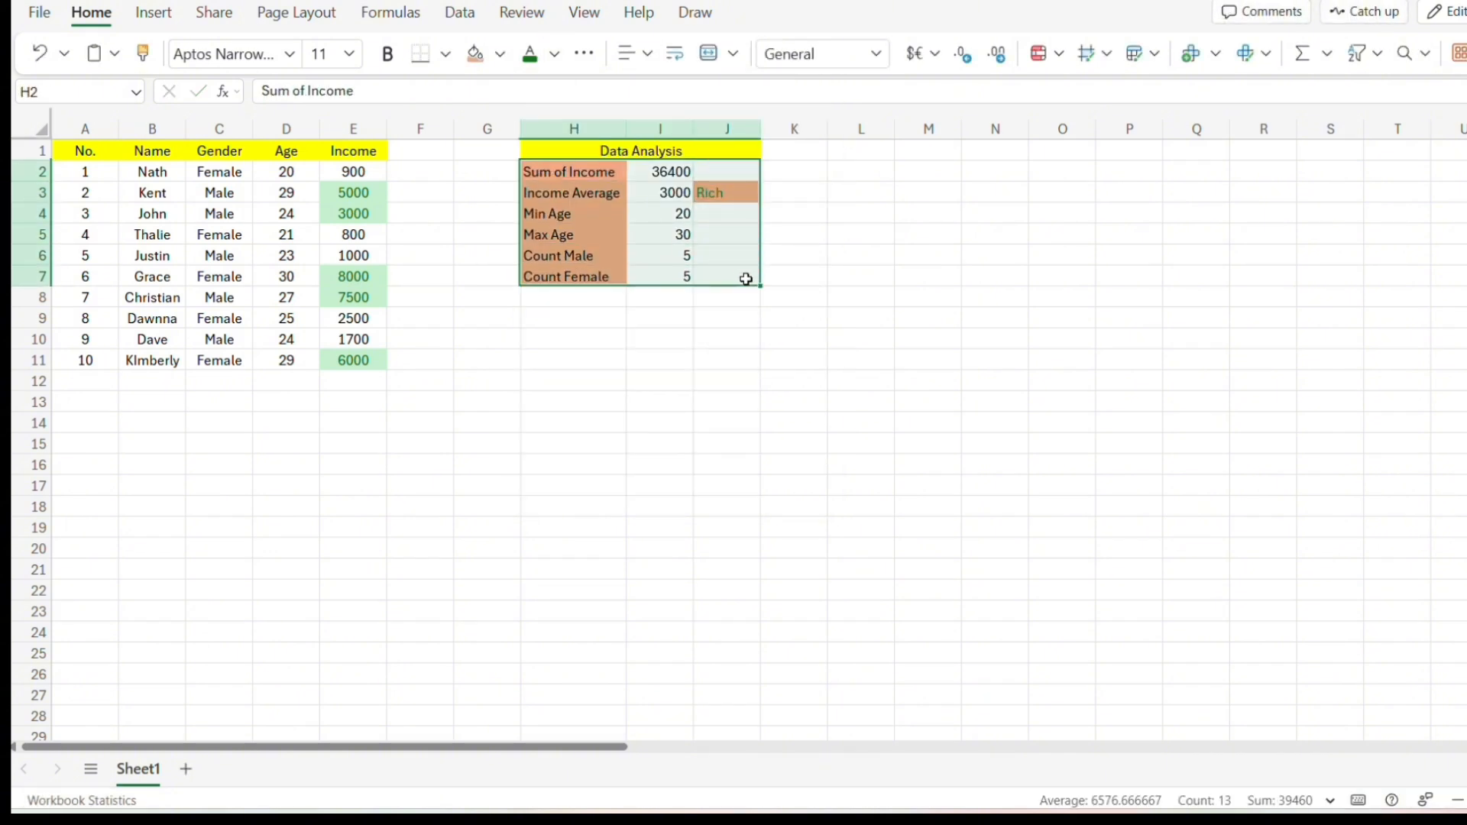
pyautogui.click(645, 55)
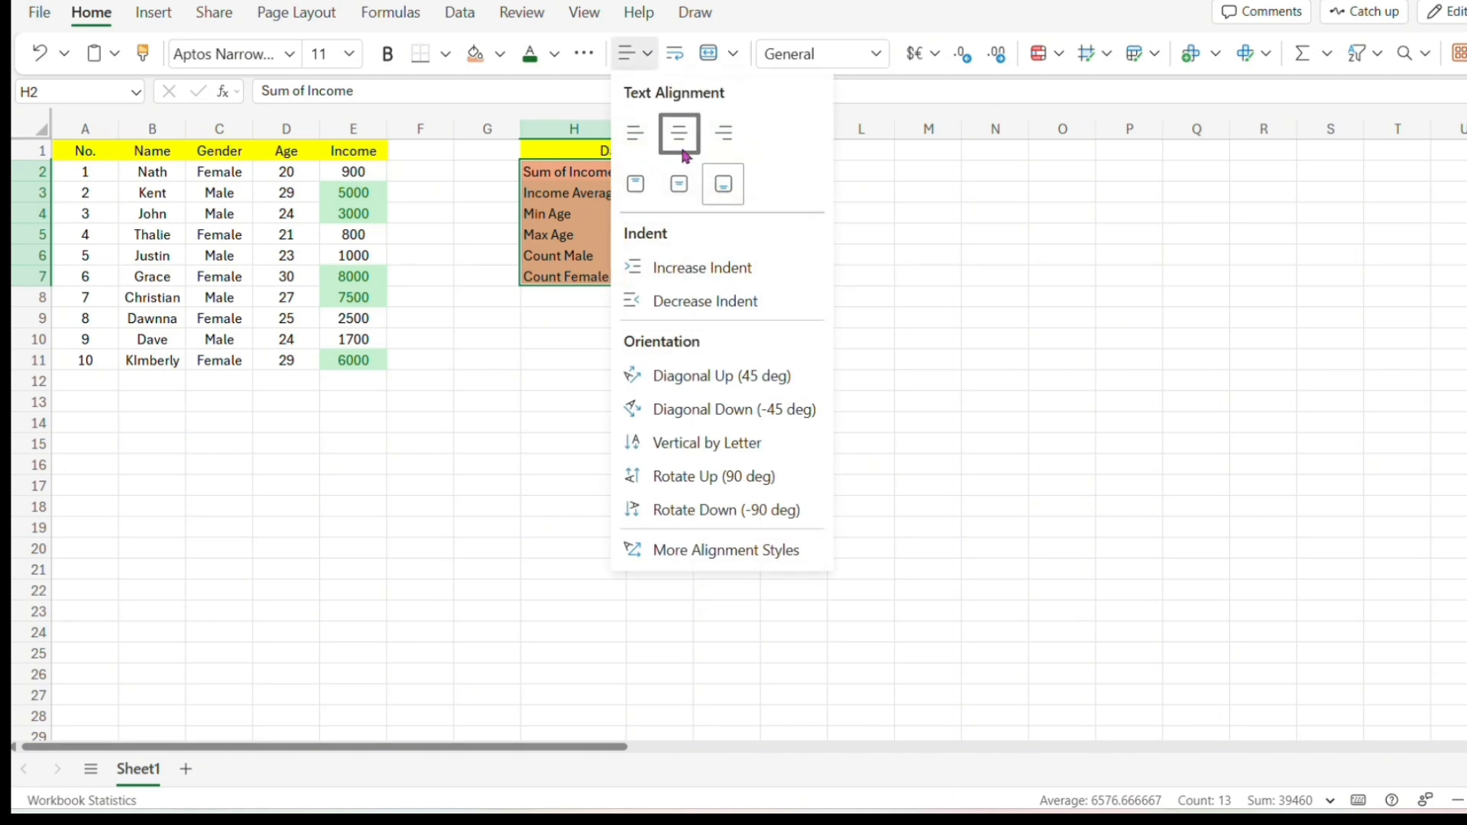
pyautogui.click(681, 136)
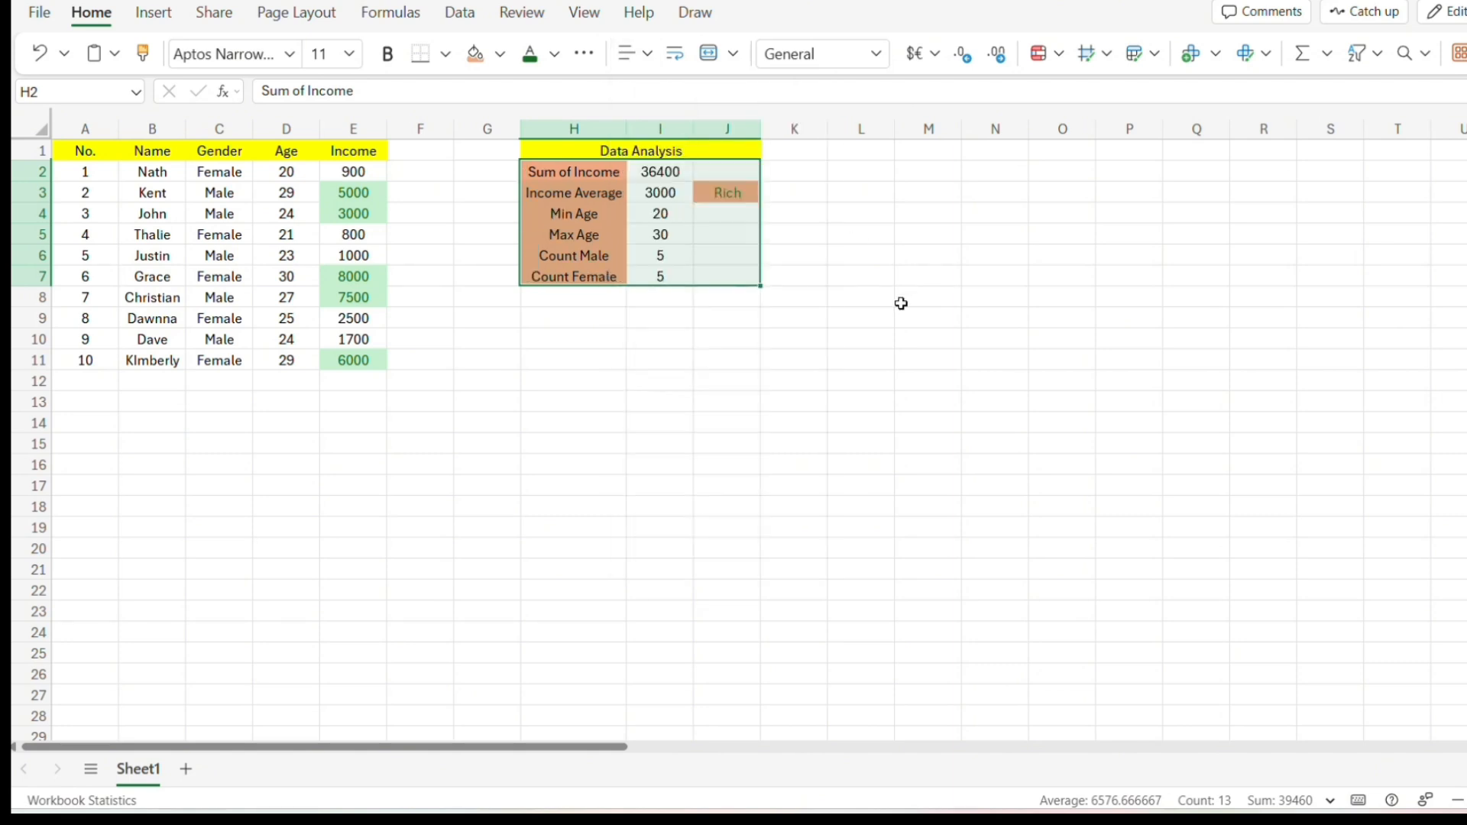
pyautogui.click(784, 284)
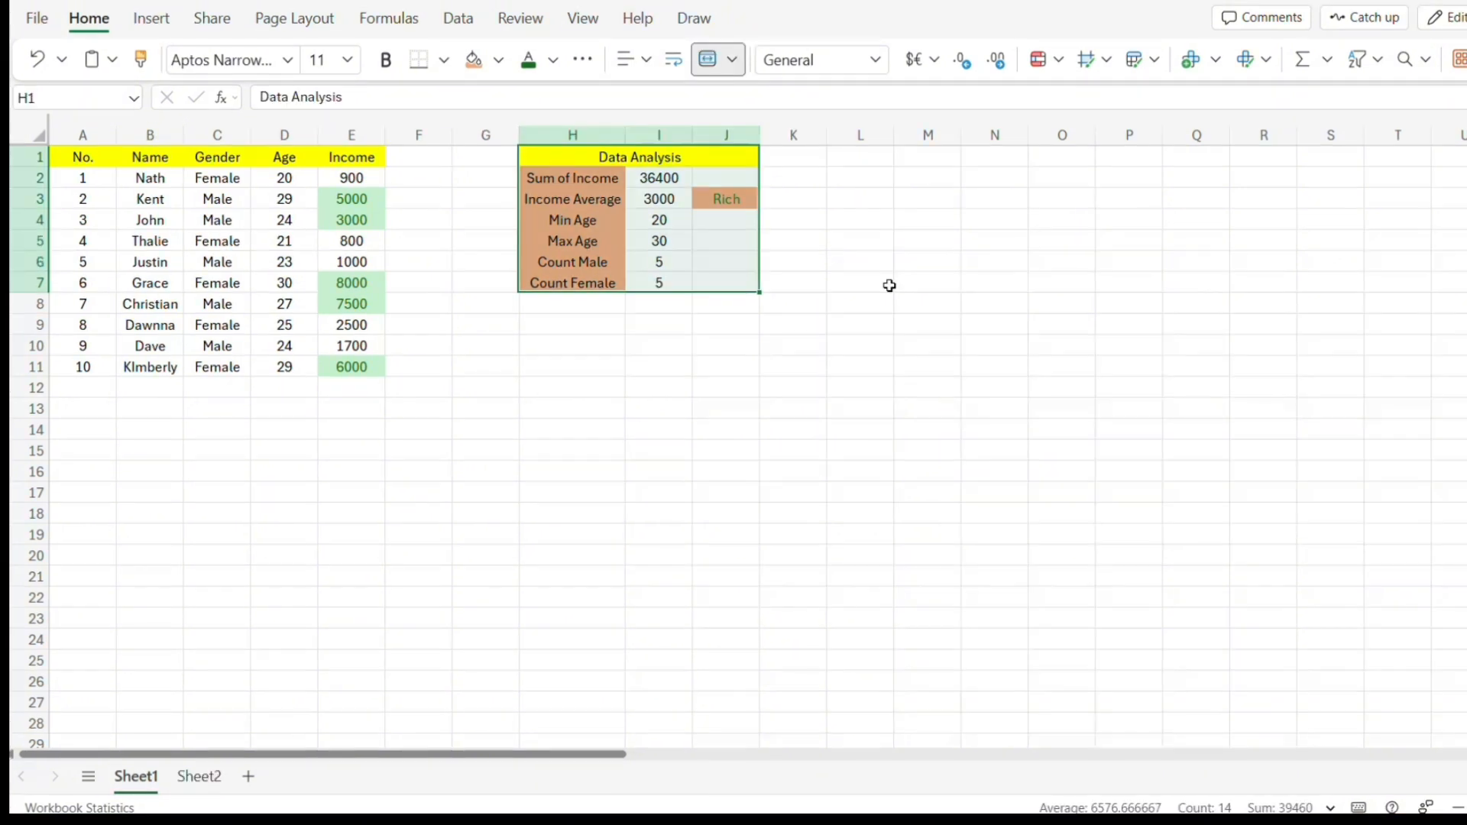
# Insert a line chart with markers from the table A1:E11 and place it beside the Data Analysis summary.
pyautogui.click(886, 279)
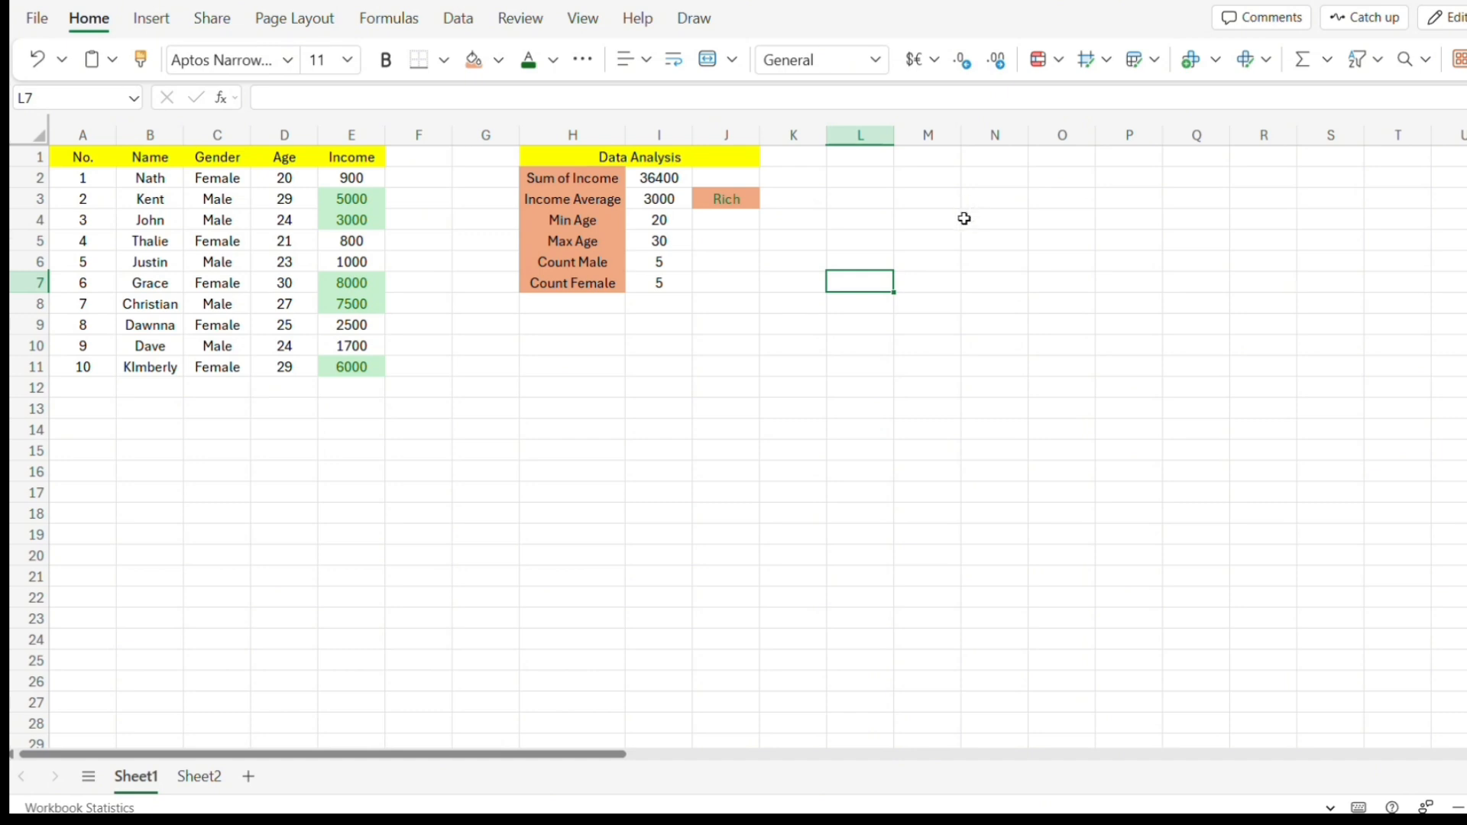
pyautogui.moveTo(73, 157); pyautogui.dragTo(355, 367)
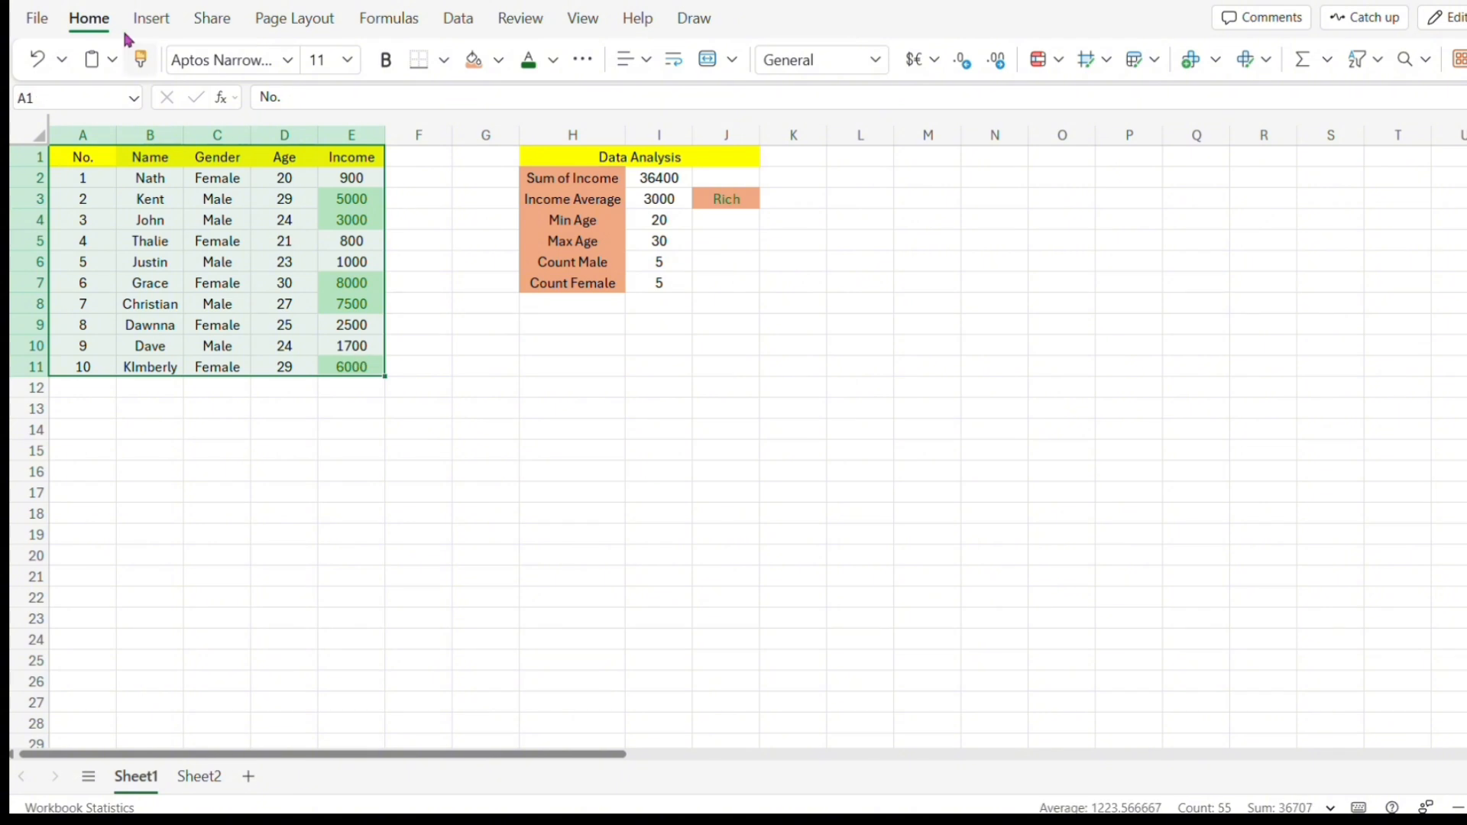
pyautogui.click(145, 19)
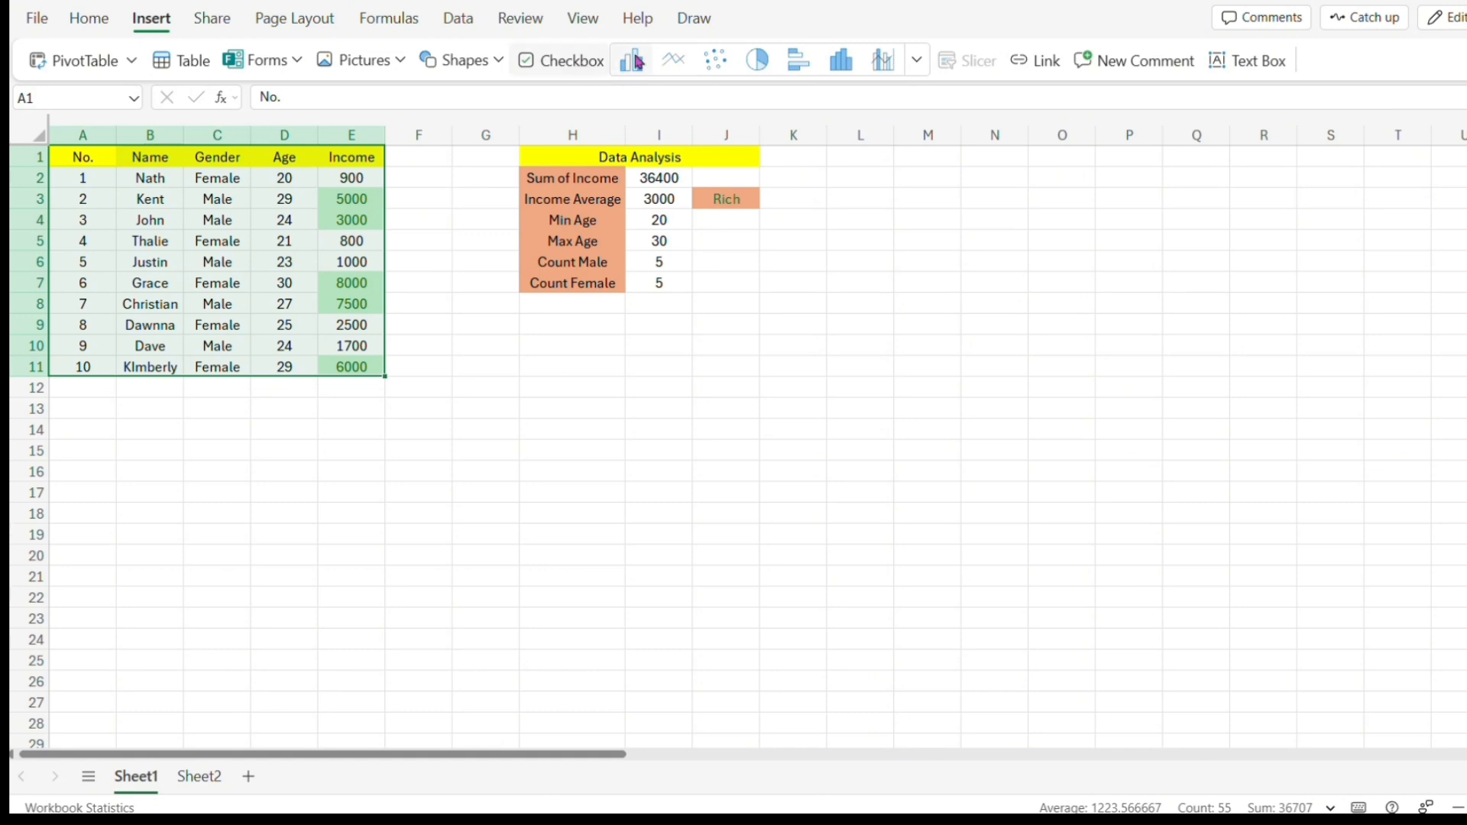
pyautogui.click(918, 61)
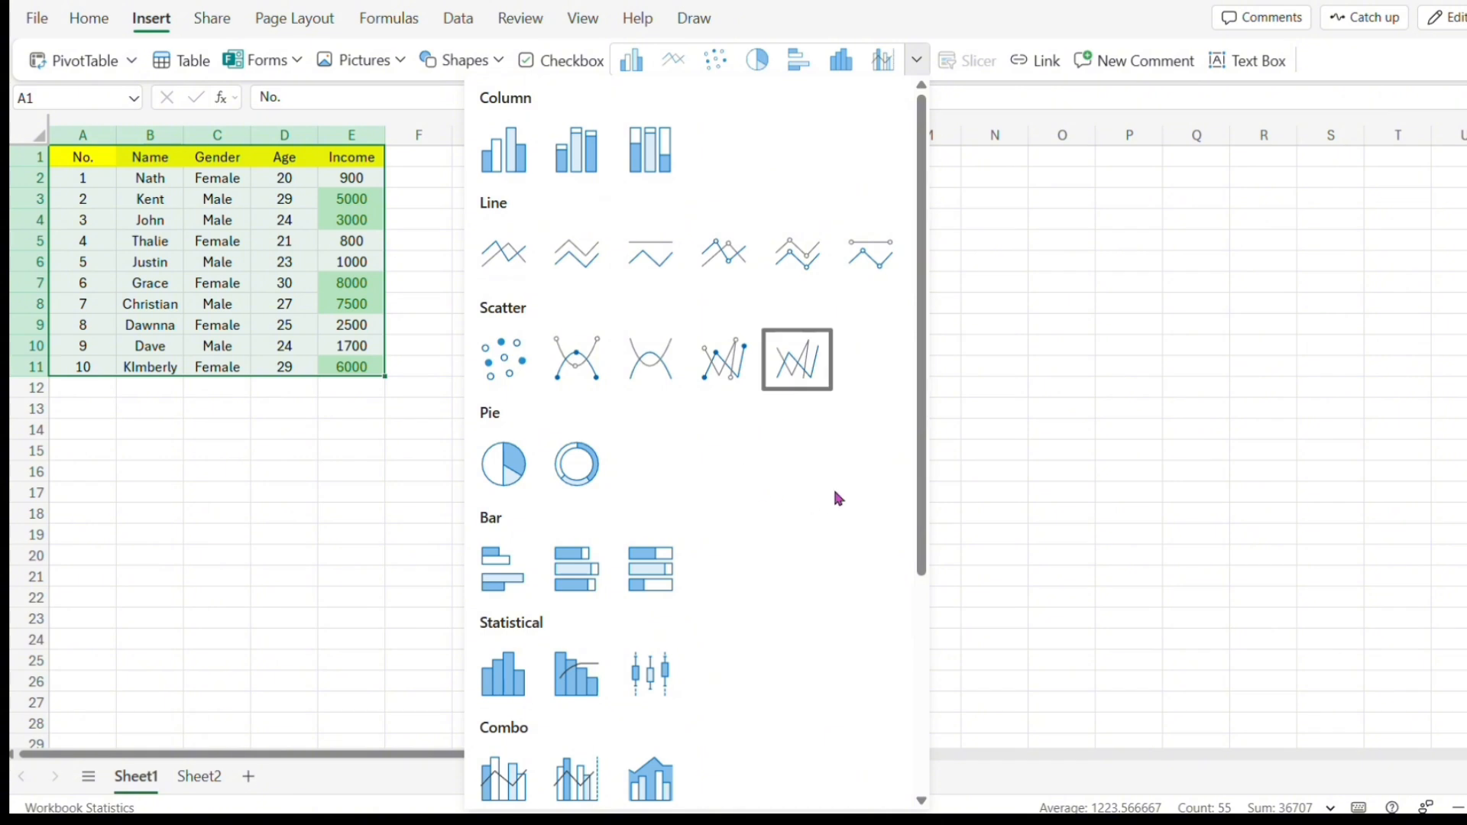
pyautogui.scroll(-1, 712, 574)
pyautogui.scroll(1, 712, 573)
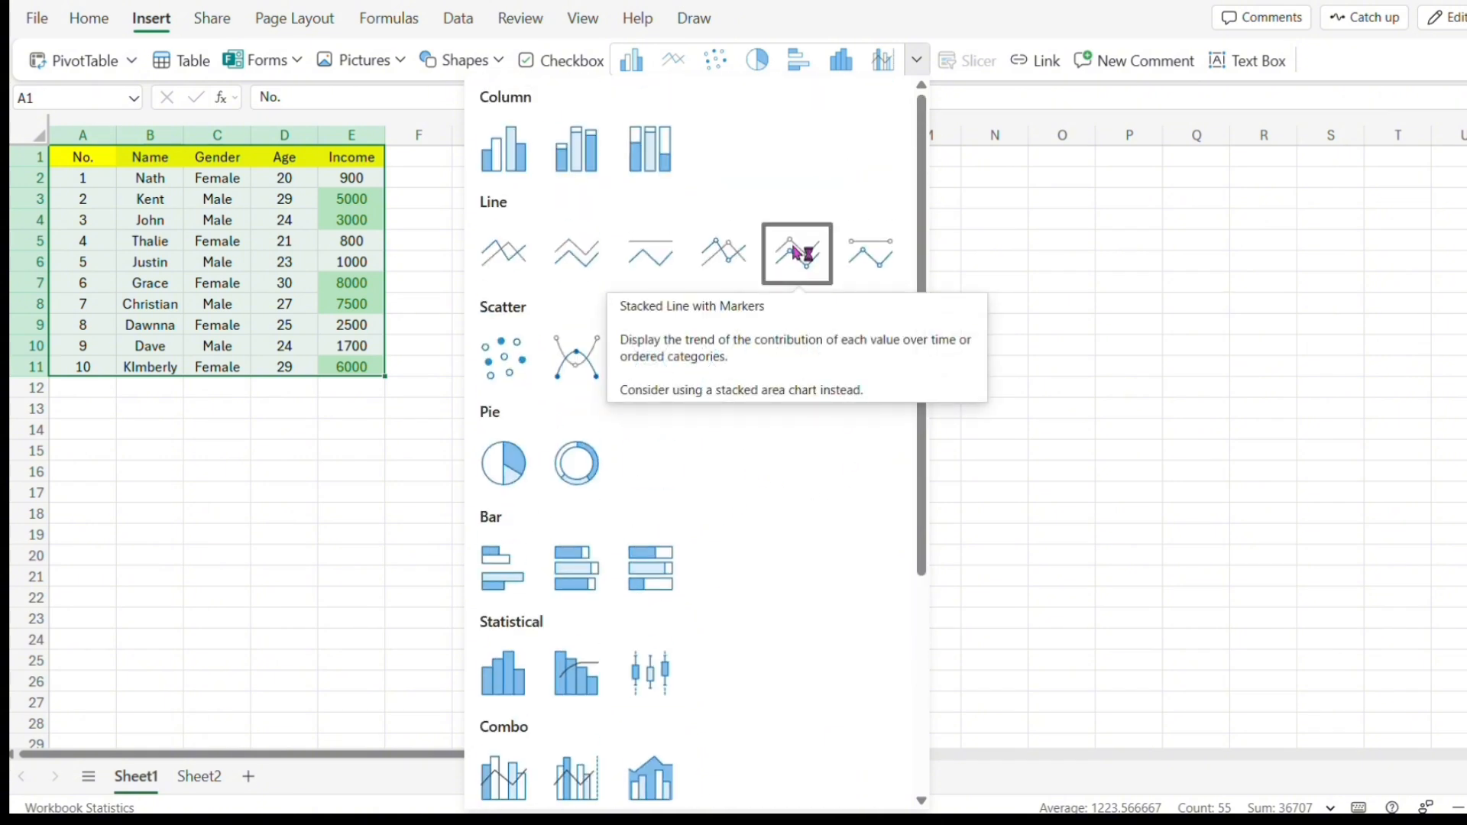
pyautogui.press('Escape')
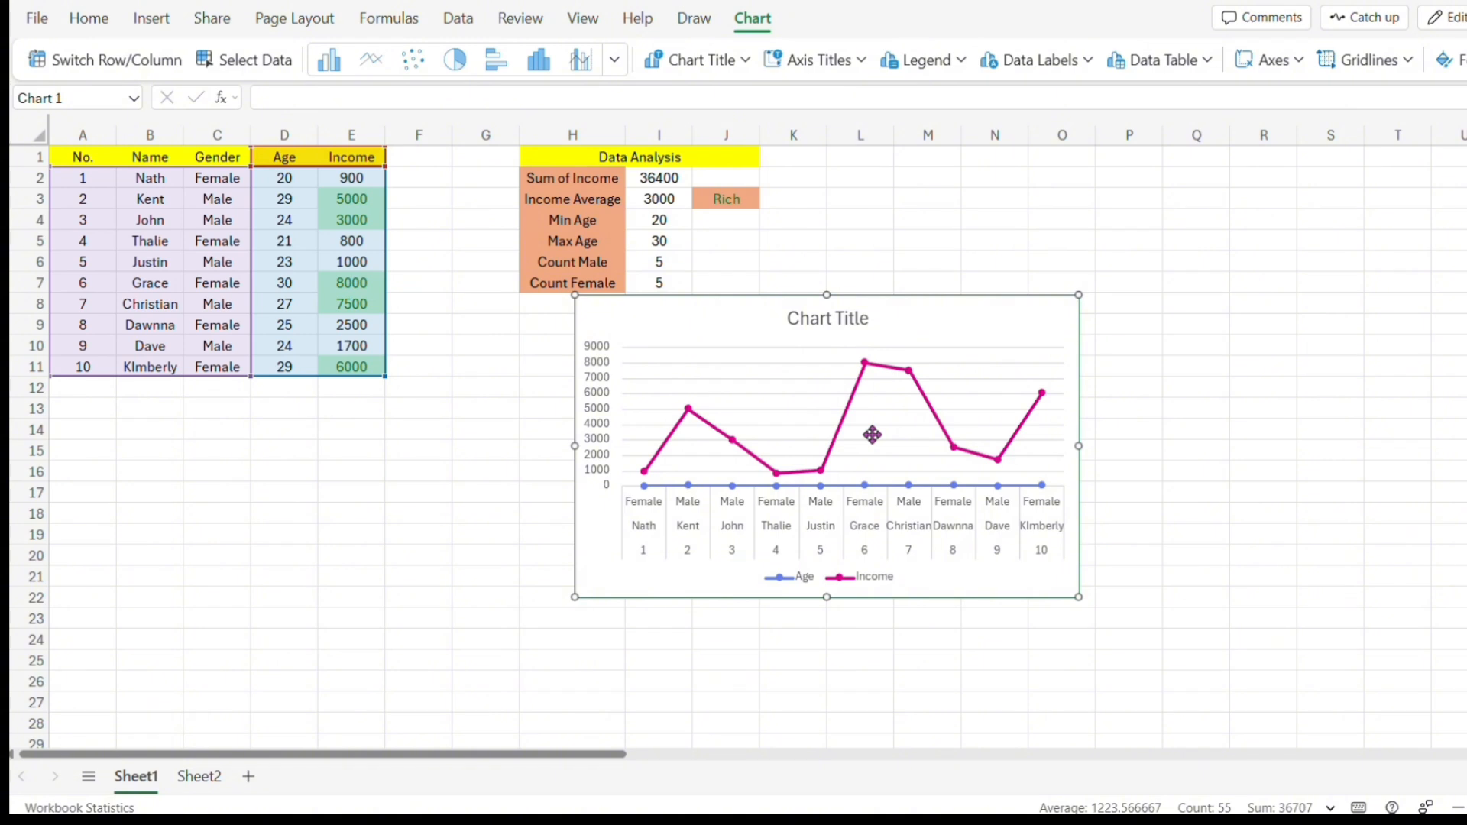
pyautogui.moveTo(872, 435); pyautogui.dragTo(1140, 284)
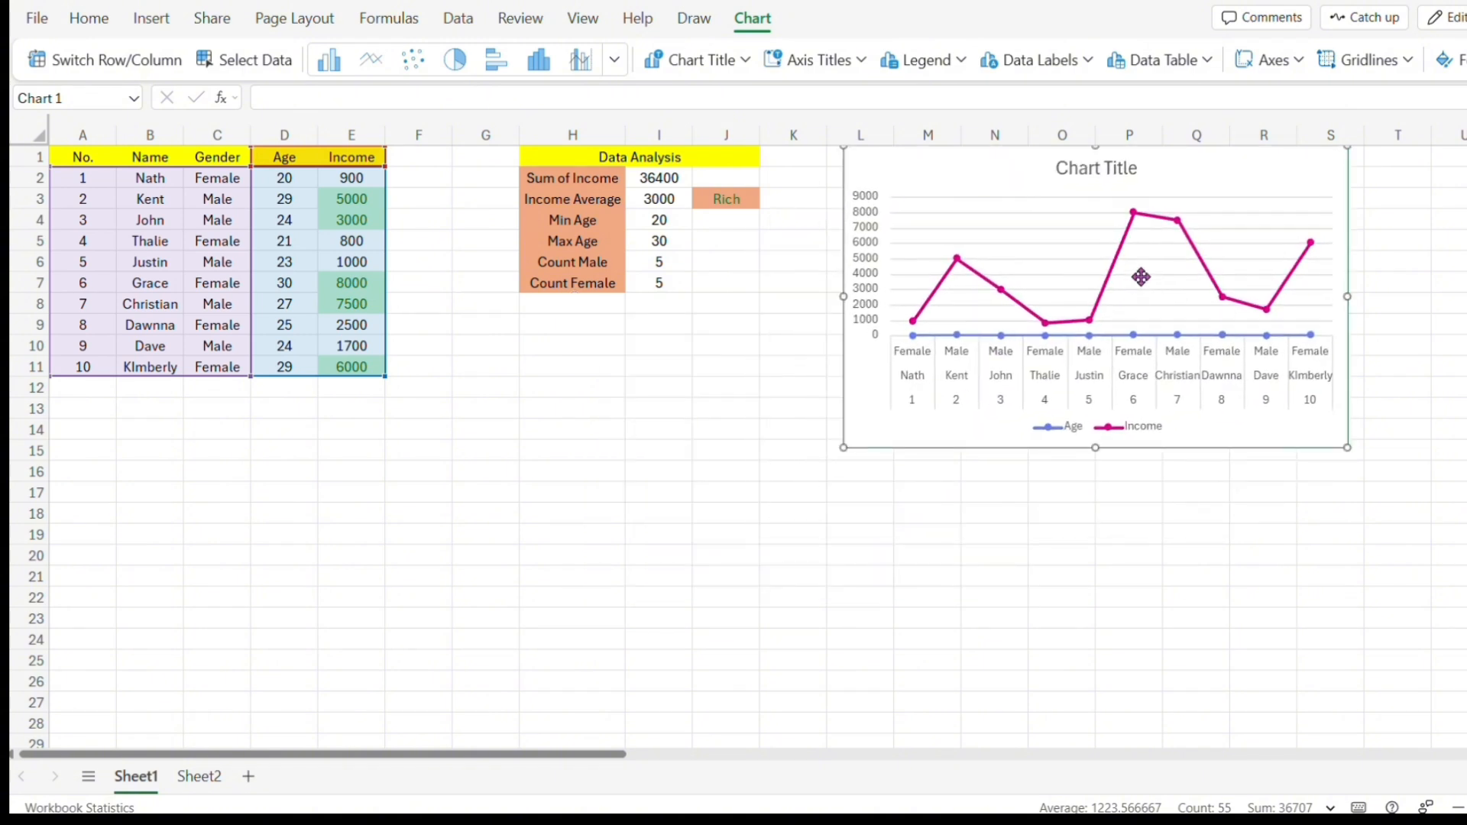
# Retitle the chart as Richness.
pyautogui.doubleClick(1125, 172)
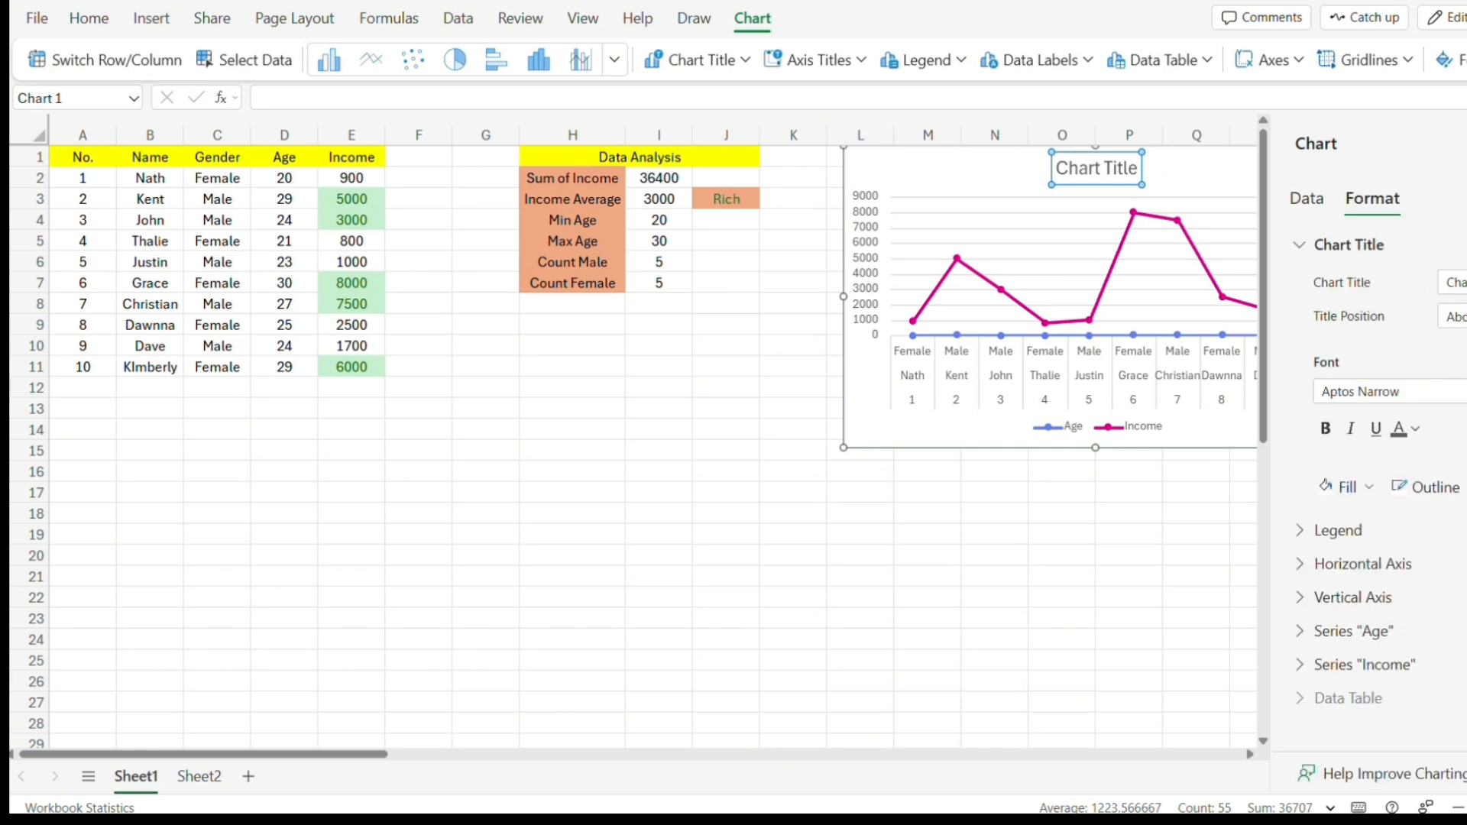
pyautogui.moveTo(1465, 283); pyautogui.dragTo(1404, 299)
pyautogui.press('BackSpace')
pyautogui.write('Rich')
pyautogui.click(1193, 435)
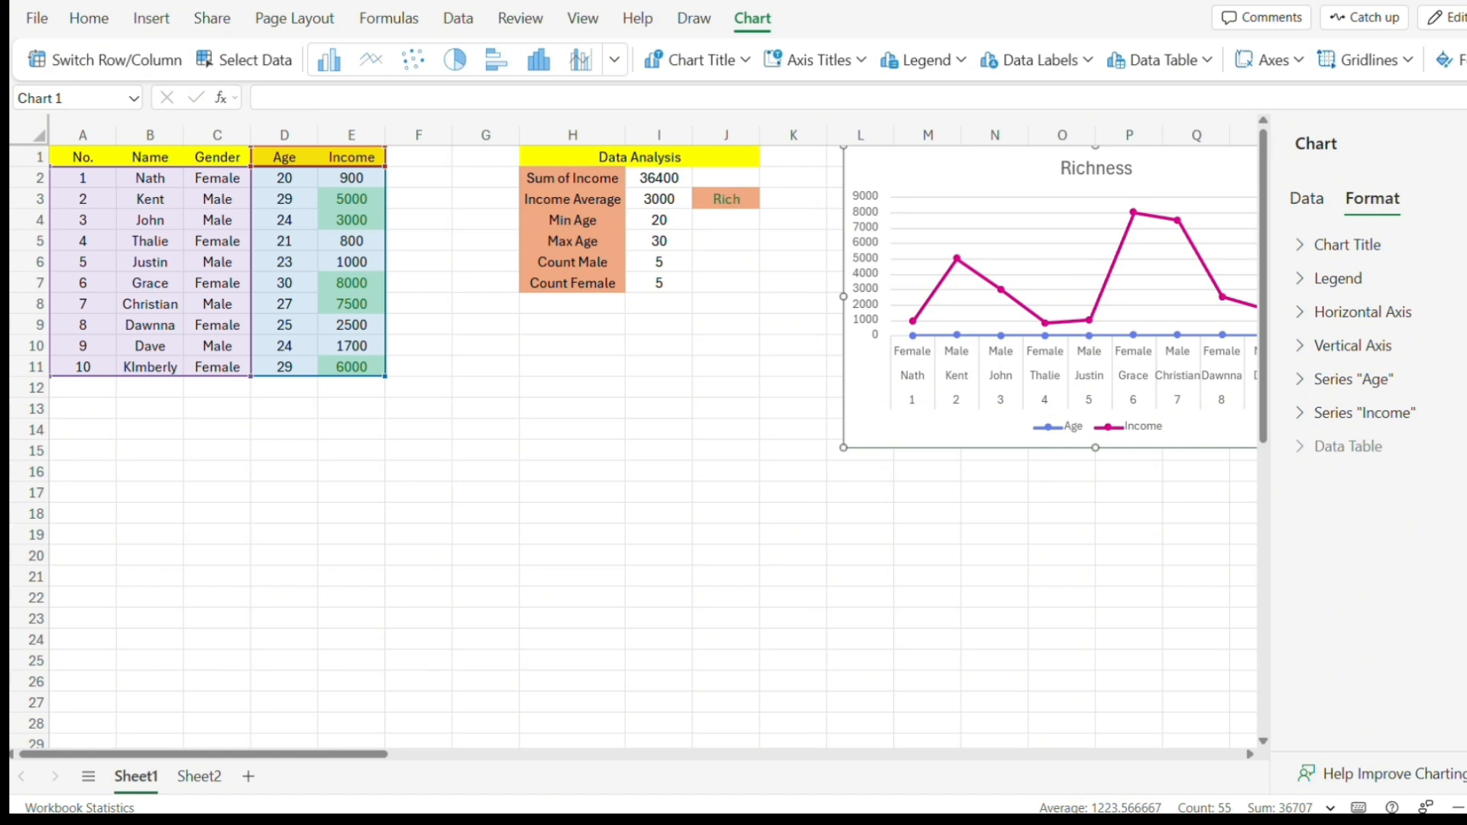
pyautogui.click(1466, 144)
pyautogui.click(1052, 556)
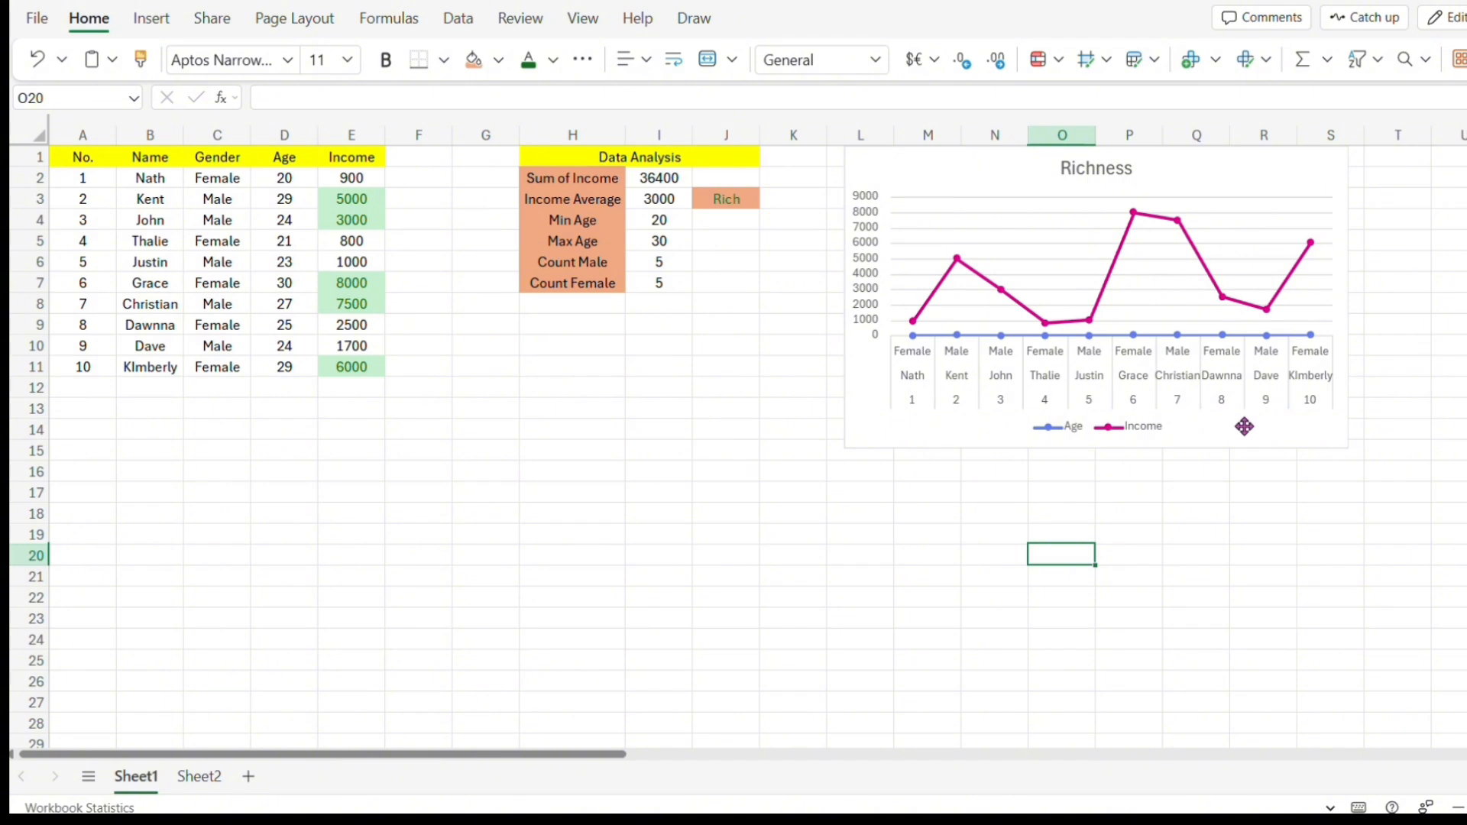
# Create a PivotTable from the range A1:E11 on a new worksheet.
pyautogui.click(1064, 486)
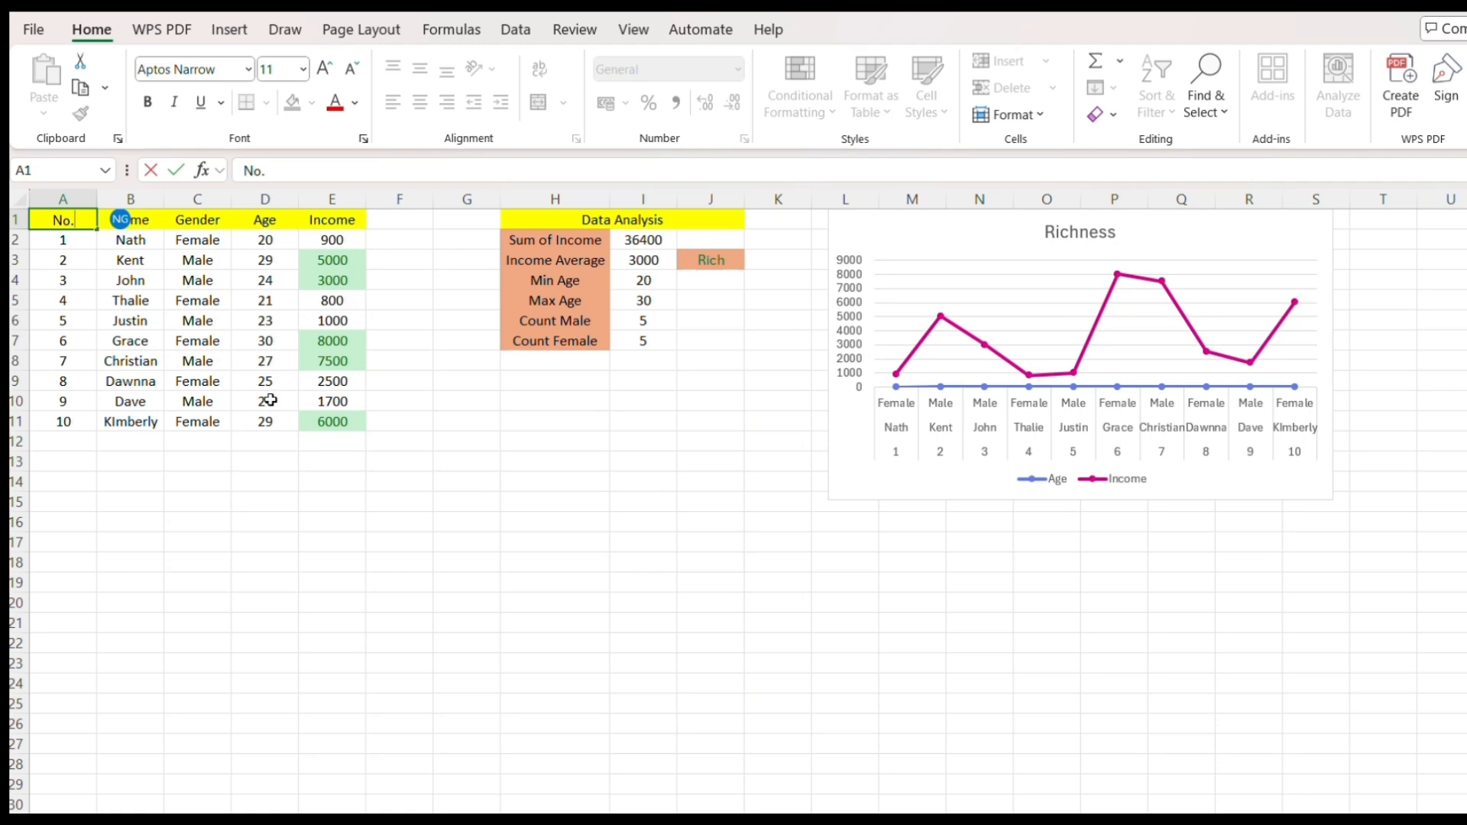
pyautogui.click(476, 447)
pyautogui.moveTo(61, 222); pyautogui.dragTo(331, 422)
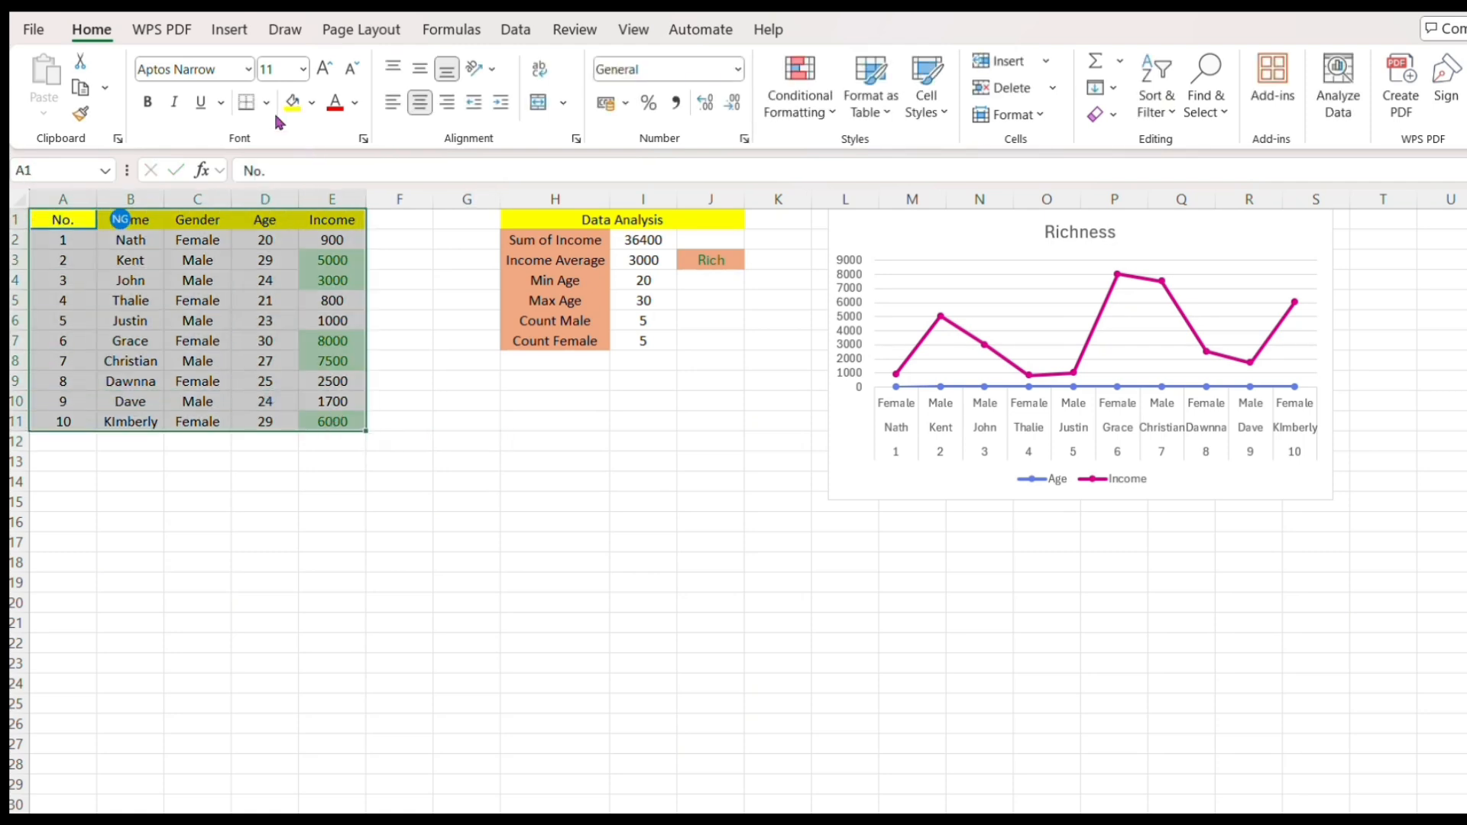
pyautogui.click(239, 34)
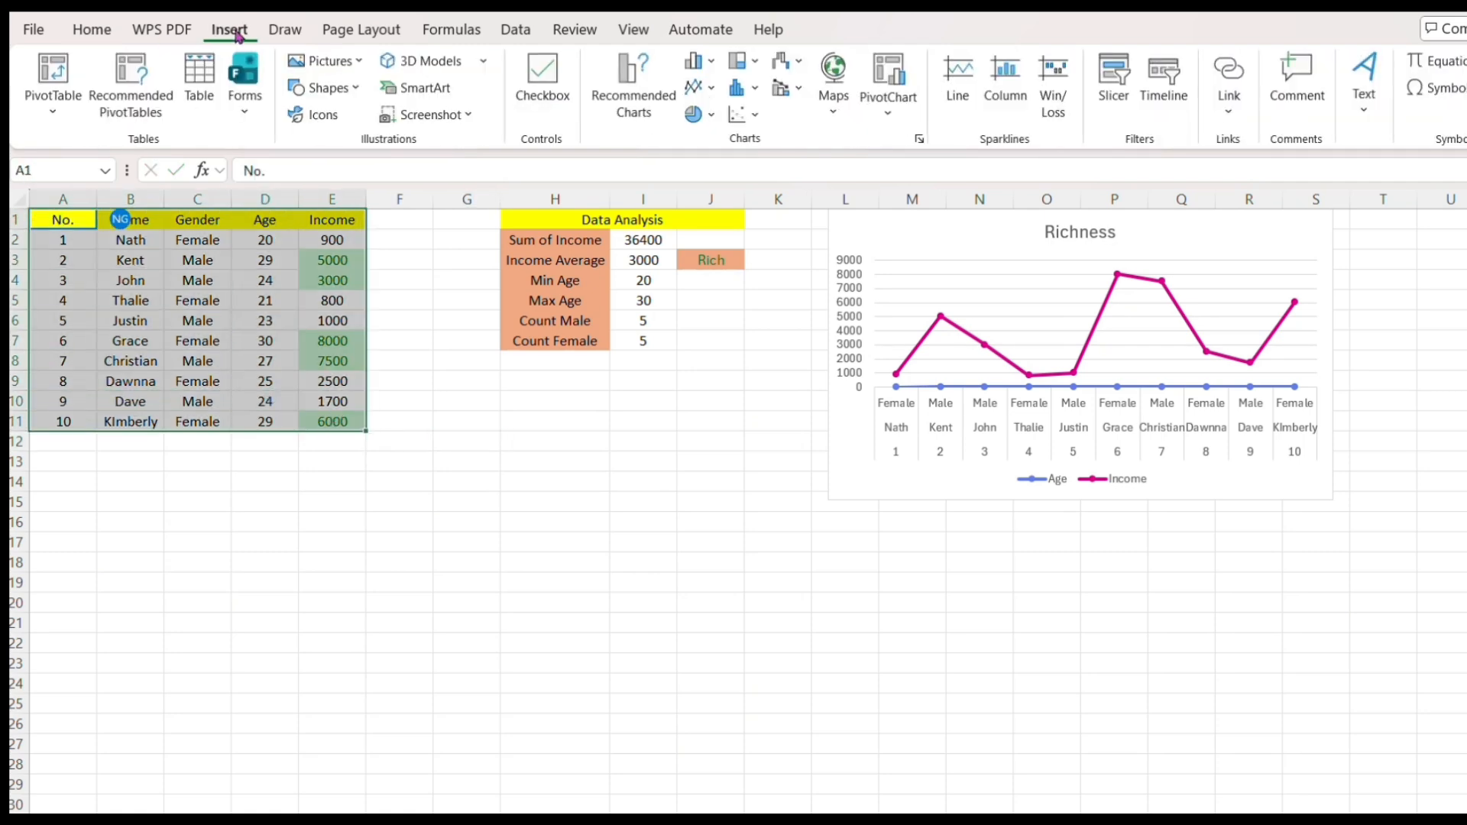
pyautogui.click(60, 83)
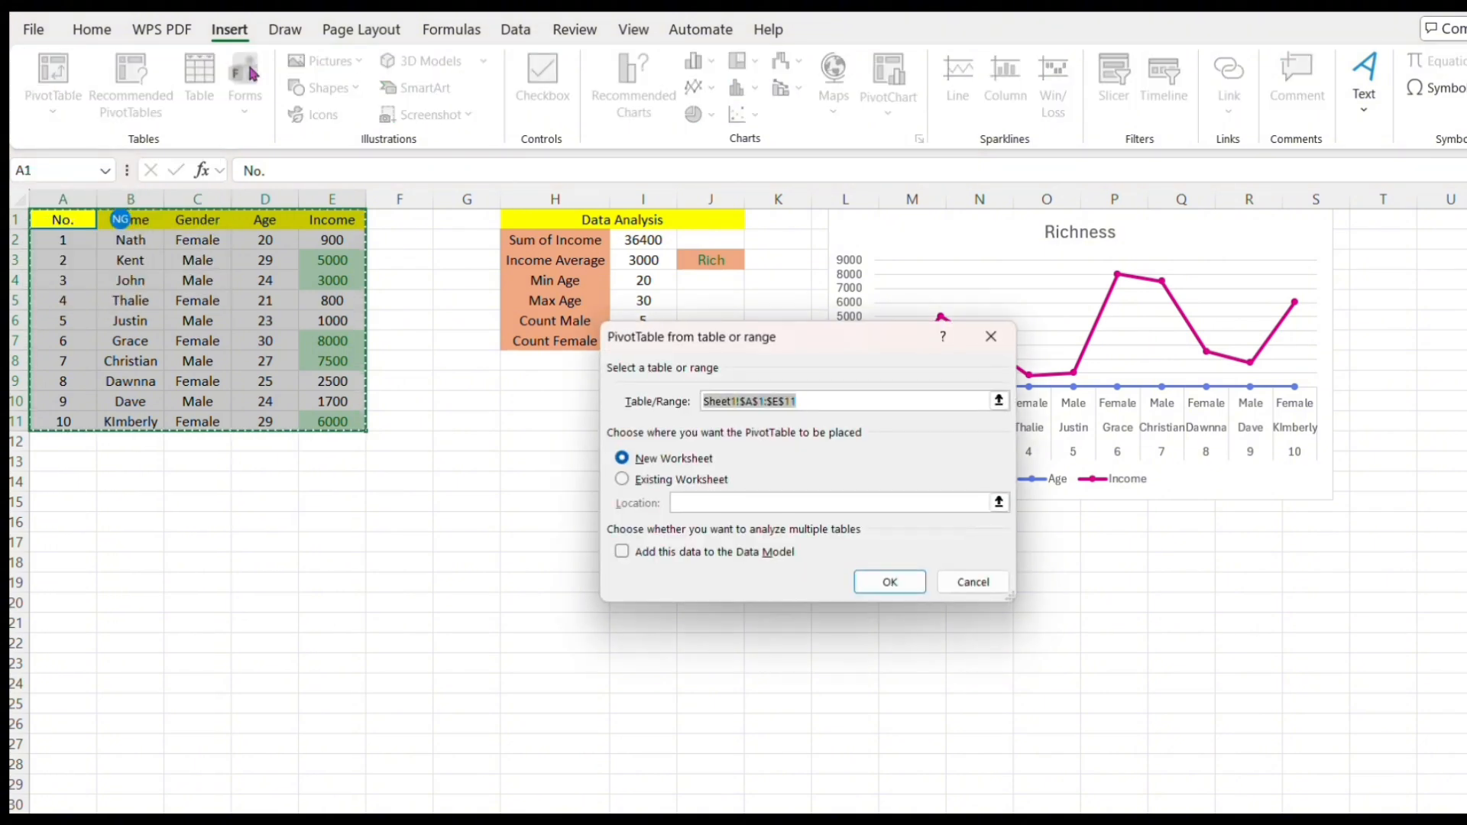
pyautogui.click(886, 583)
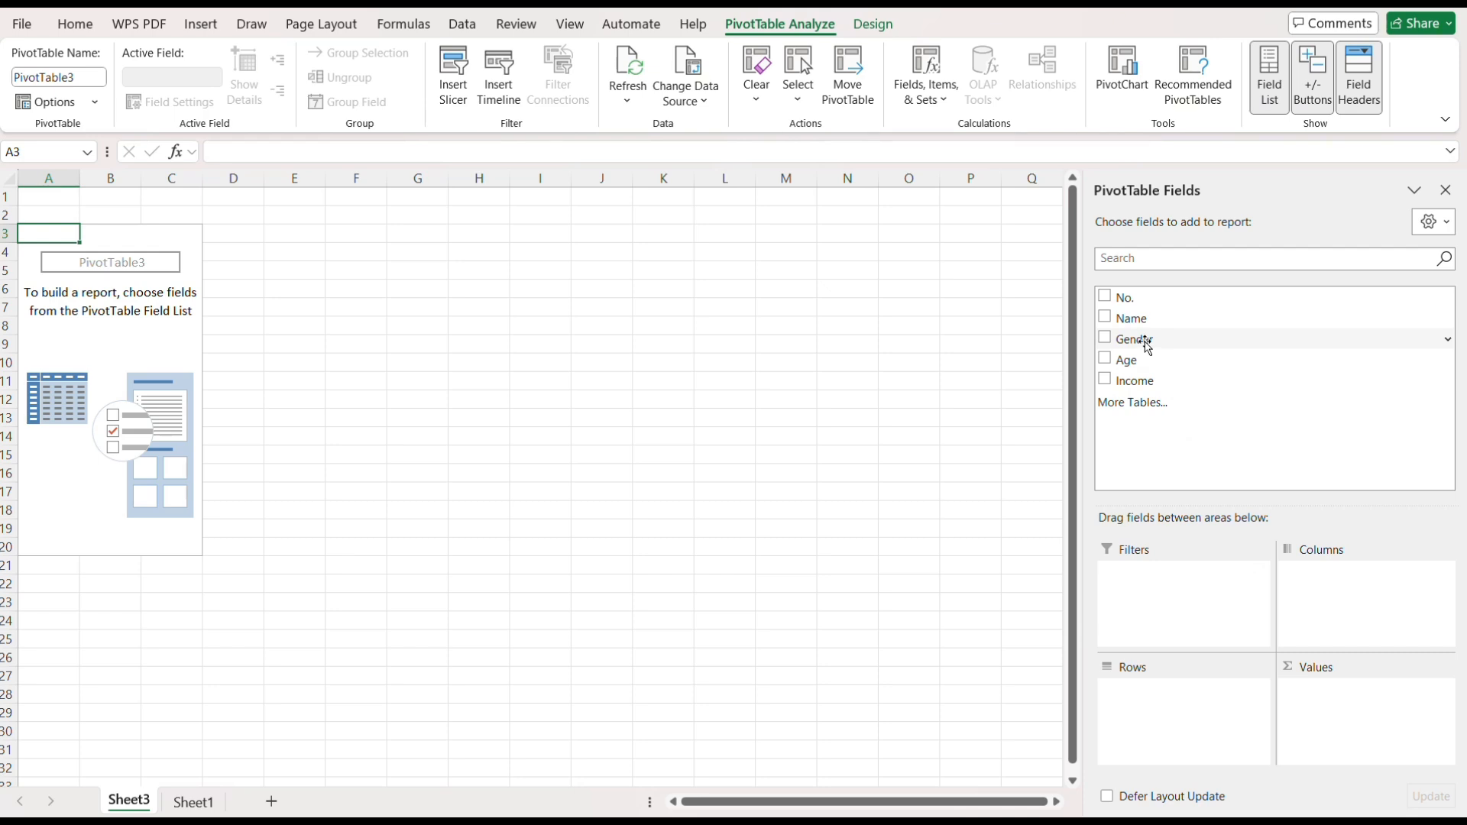
# Put Gender and Name in the pivot's rows and a Count of Gender in its values.
pyautogui.moveTo(1148, 347); pyautogui.dragTo(1153, 691)
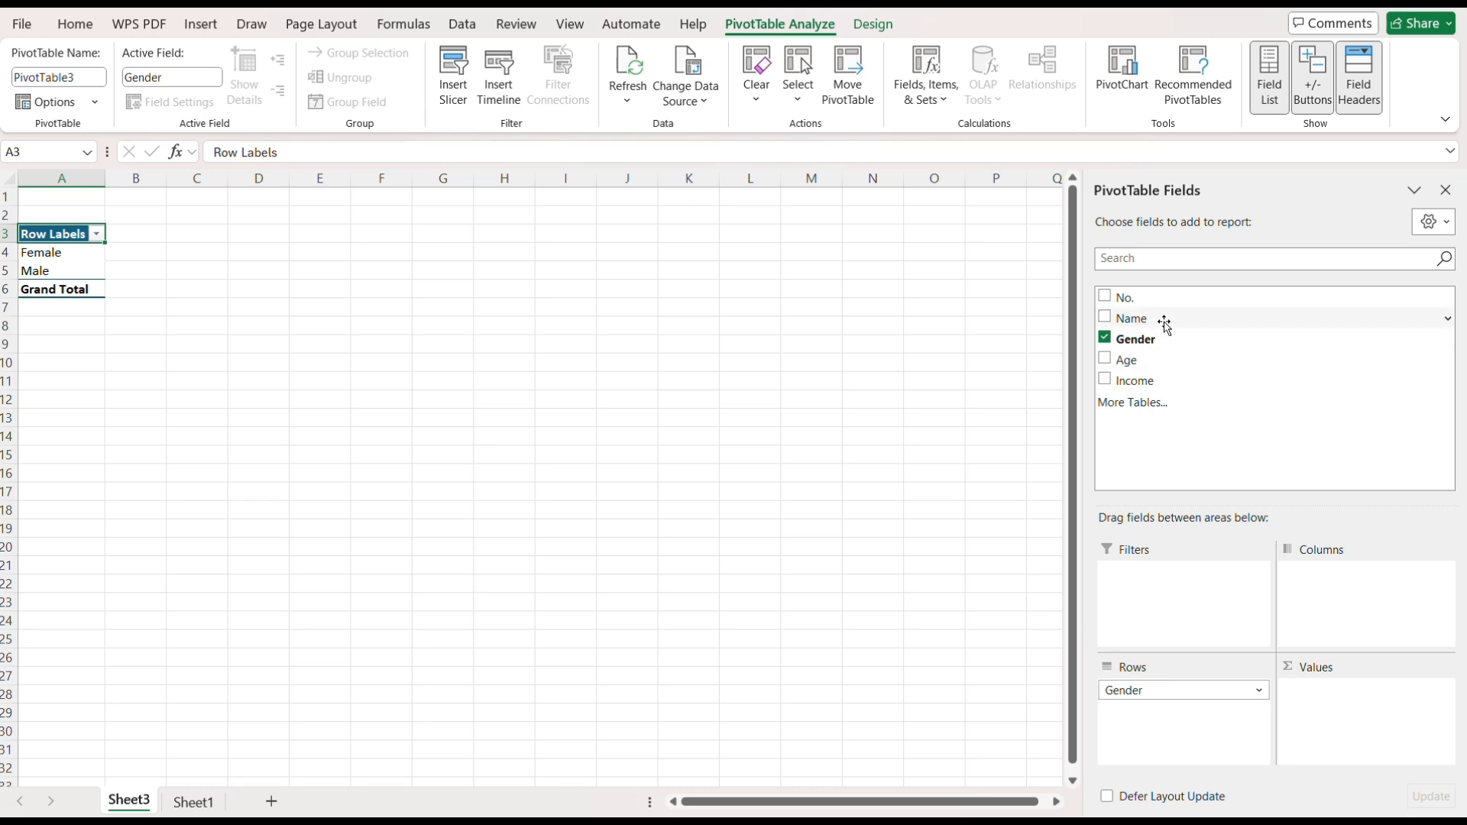
pyautogui.moveTo(1164, 326); pyautogui.dragTo(1148, 703)
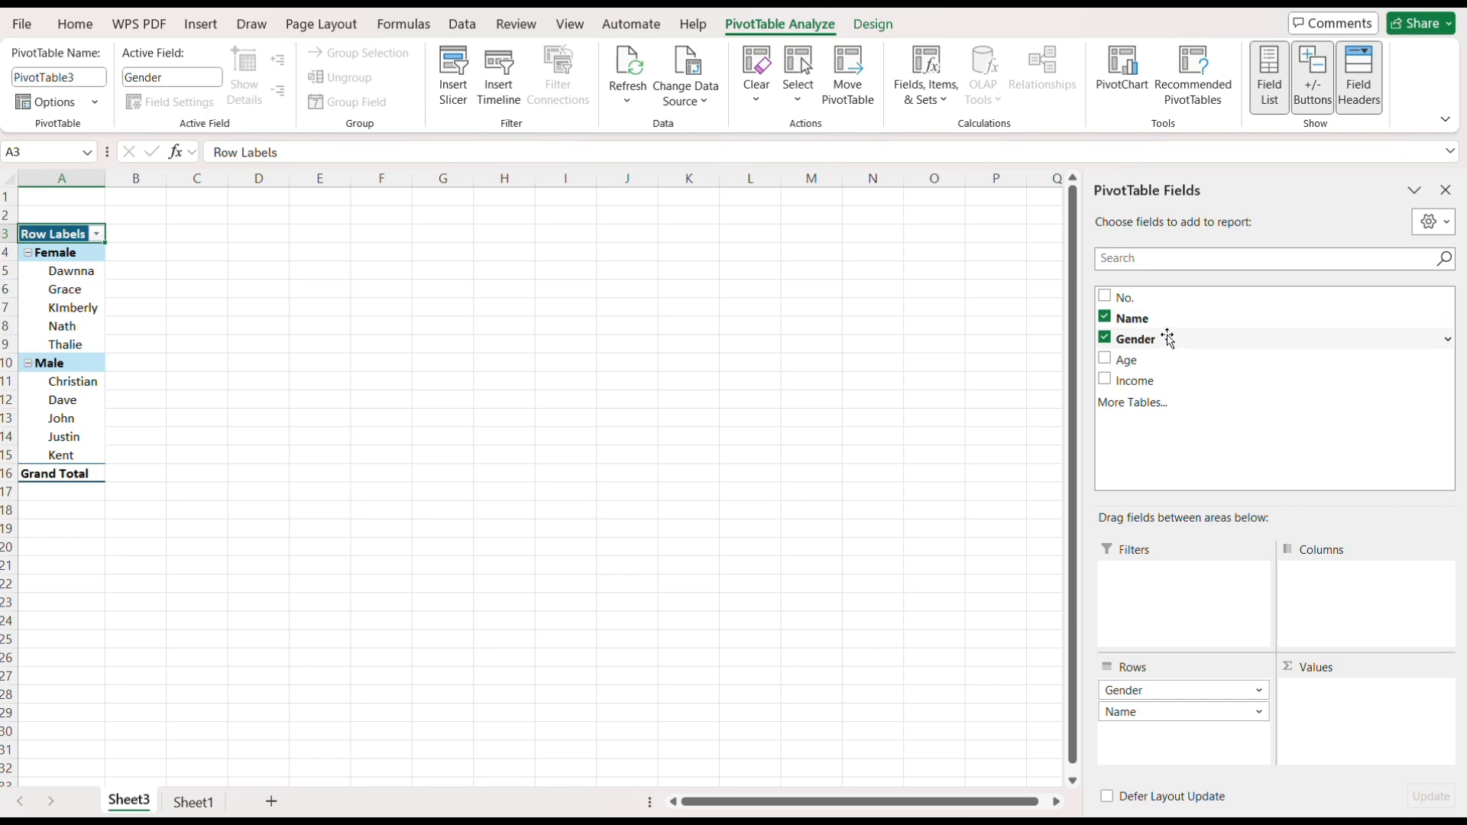
pyautogui.moveTo(1168, 338); pyautogui.dragTo(1329, 705)
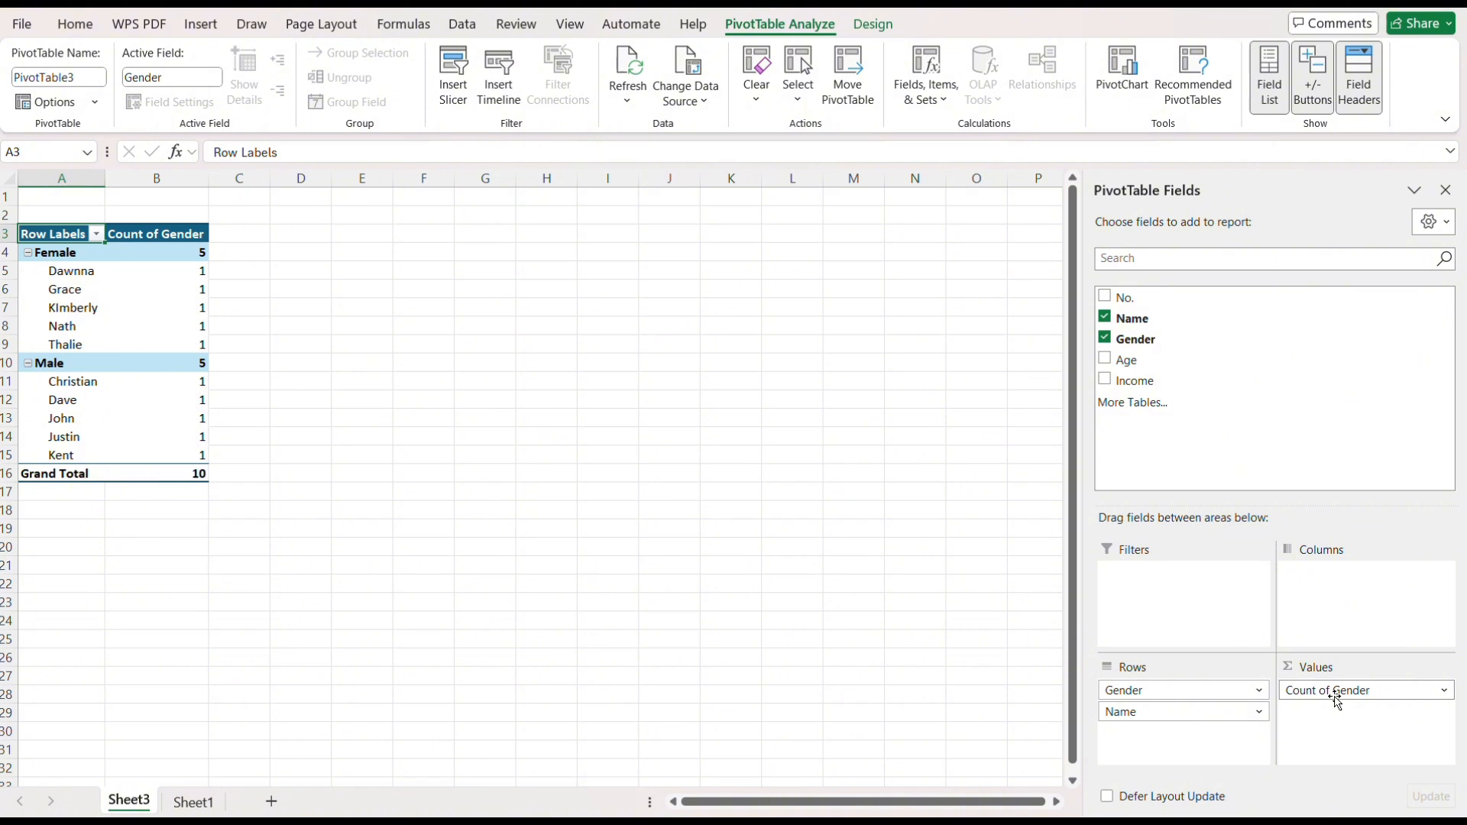
pyautogui.click(1444, 692)
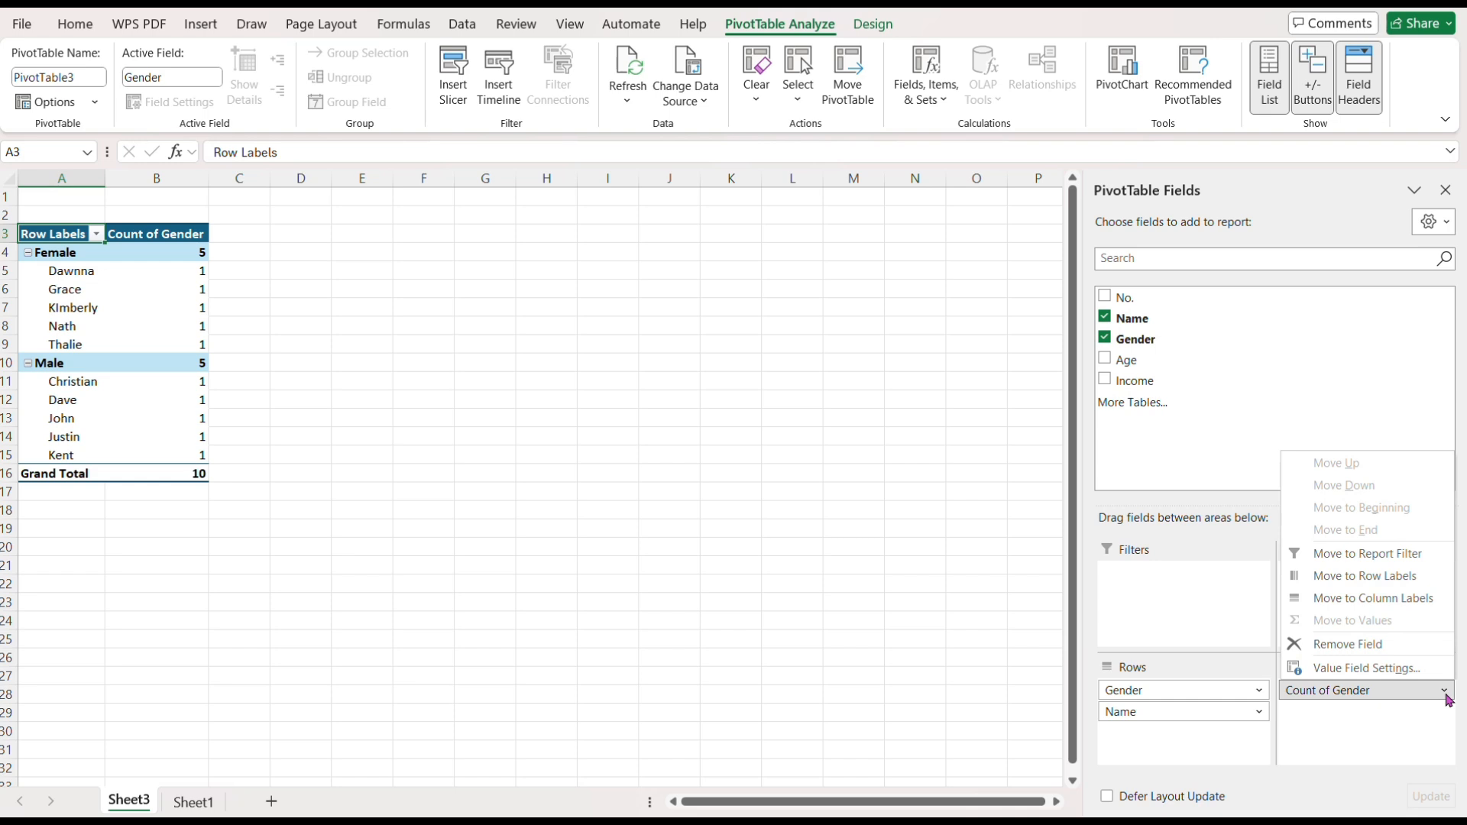
pyautogui.click(1364, 669)
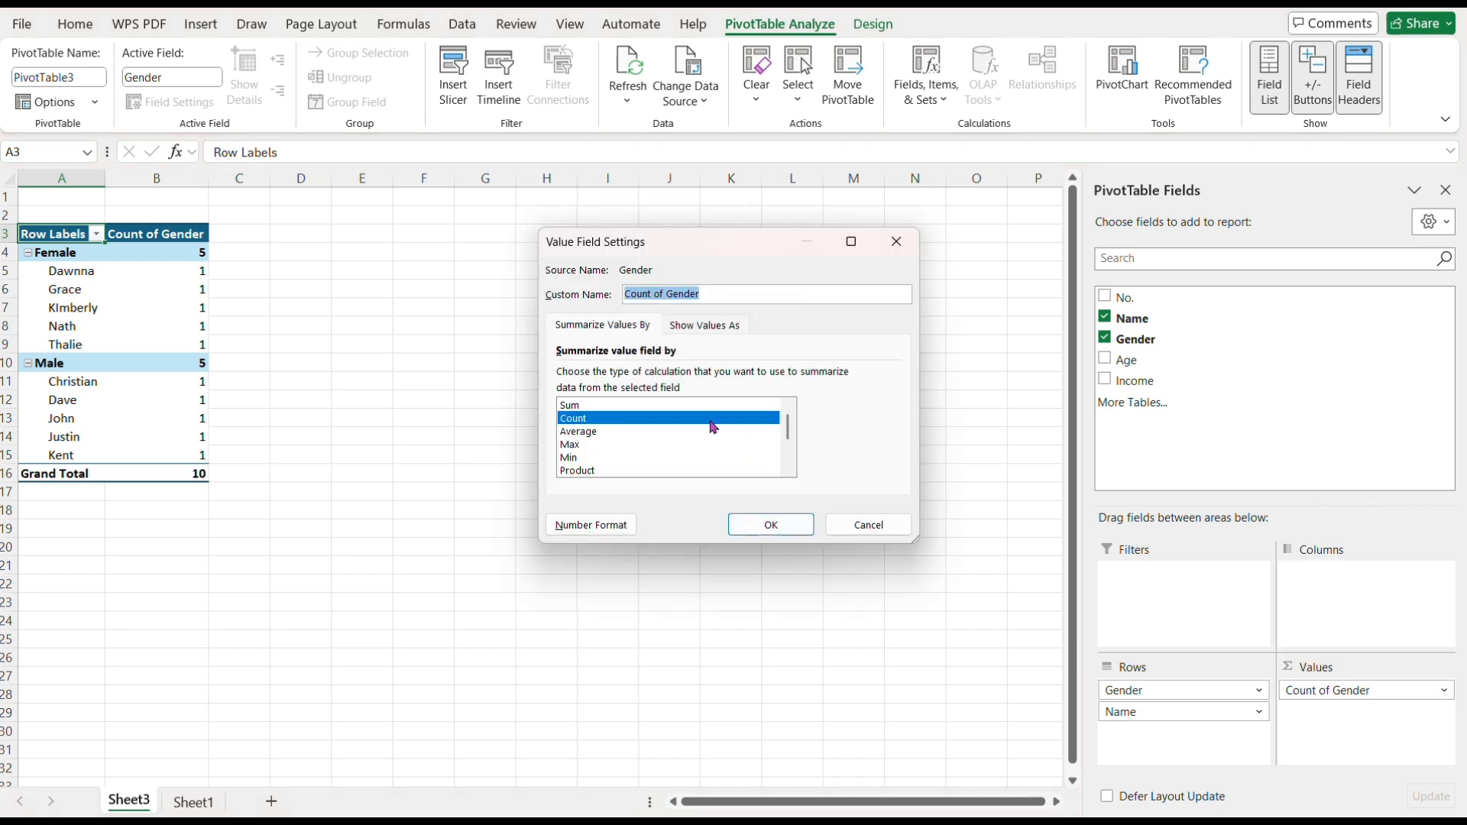
pyautogui.click(771, 524)
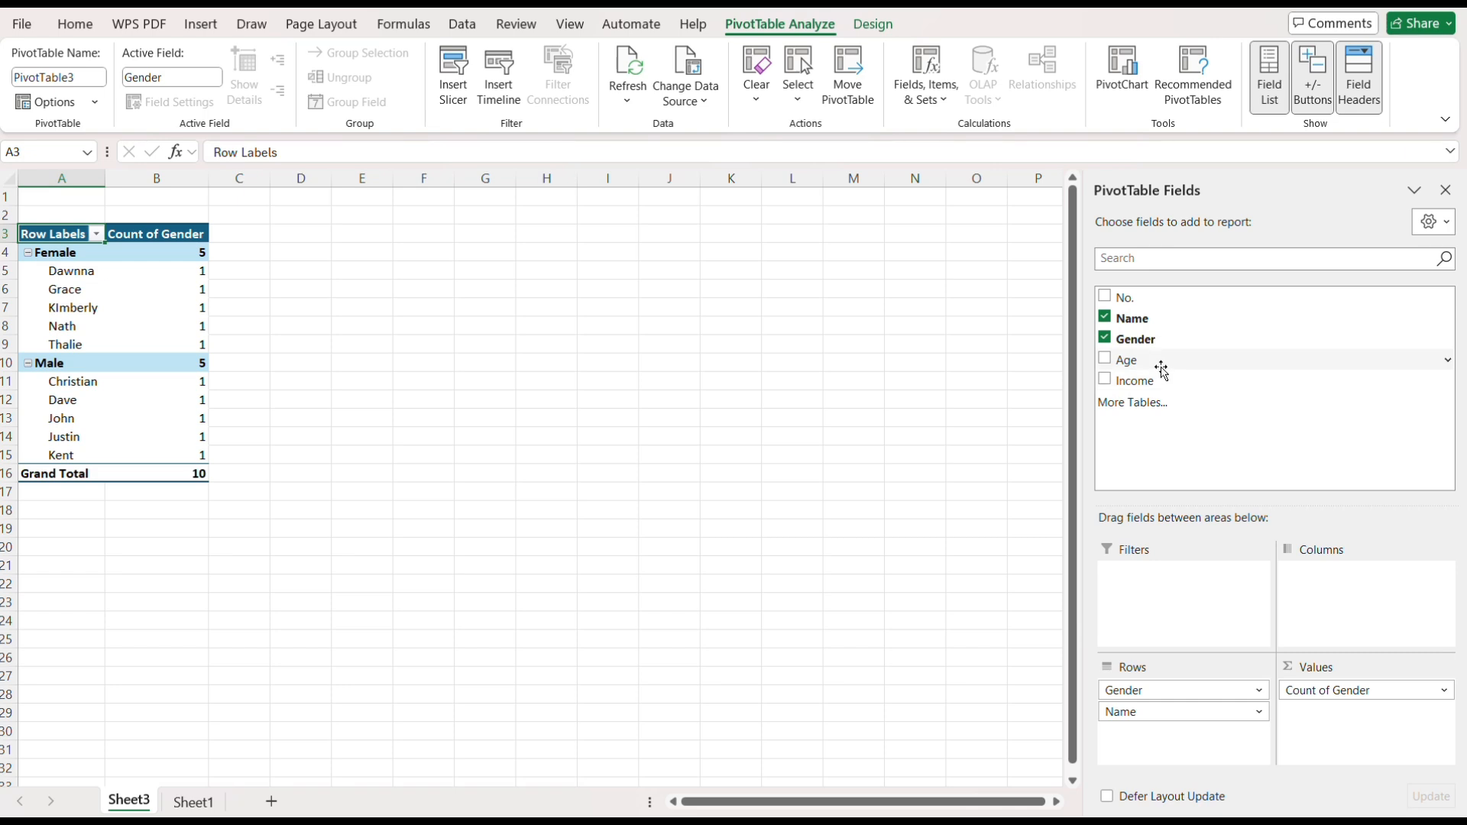
# Add Age to the pivot values and summarize it by Max.
pyautogui.moveTo(1161, 371); pyautogui.dragTo(1330, 715)
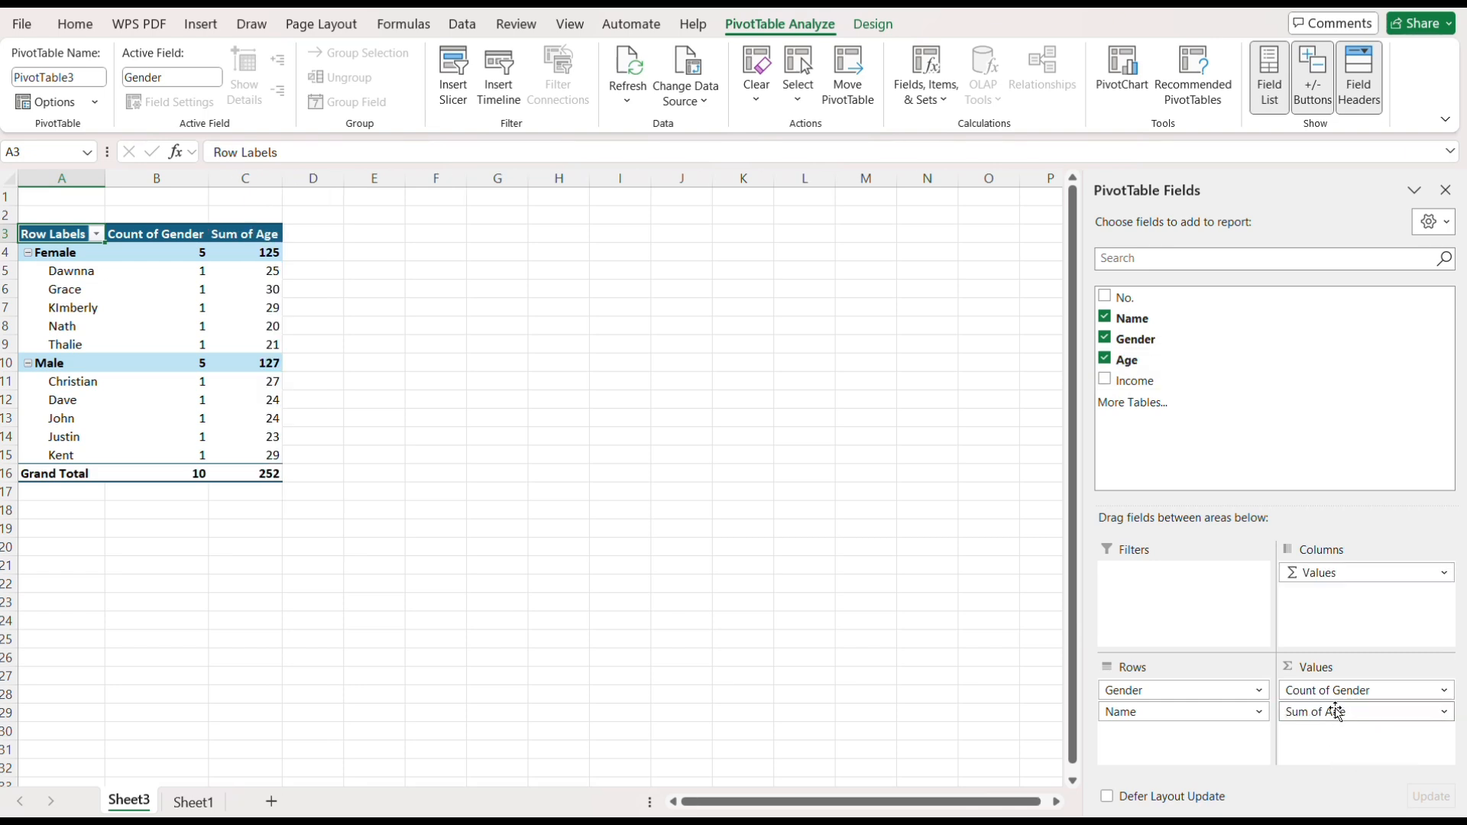
pyautogui.click(1446, 712)
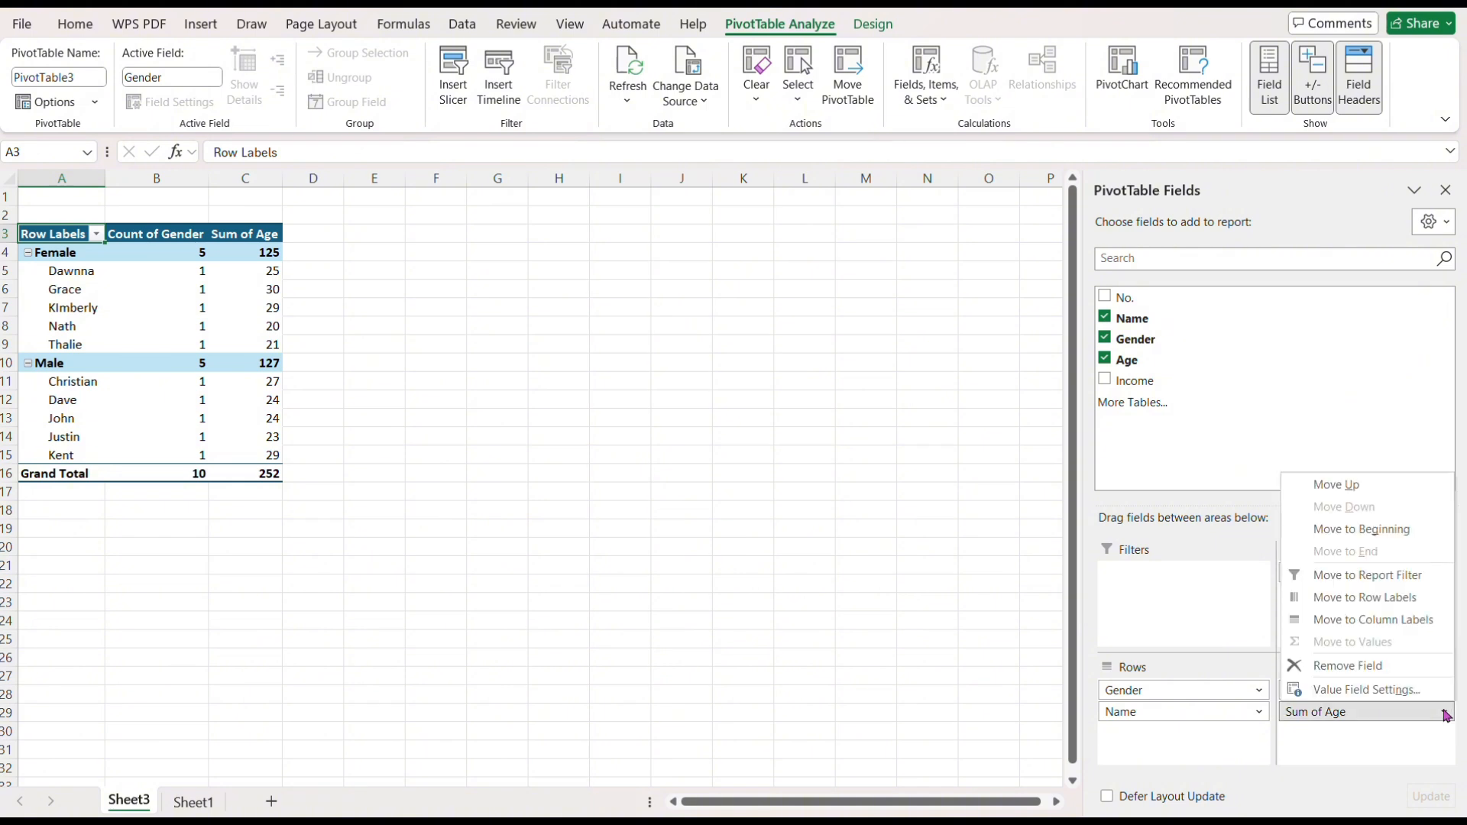
pyautogui.click(1400, 685)
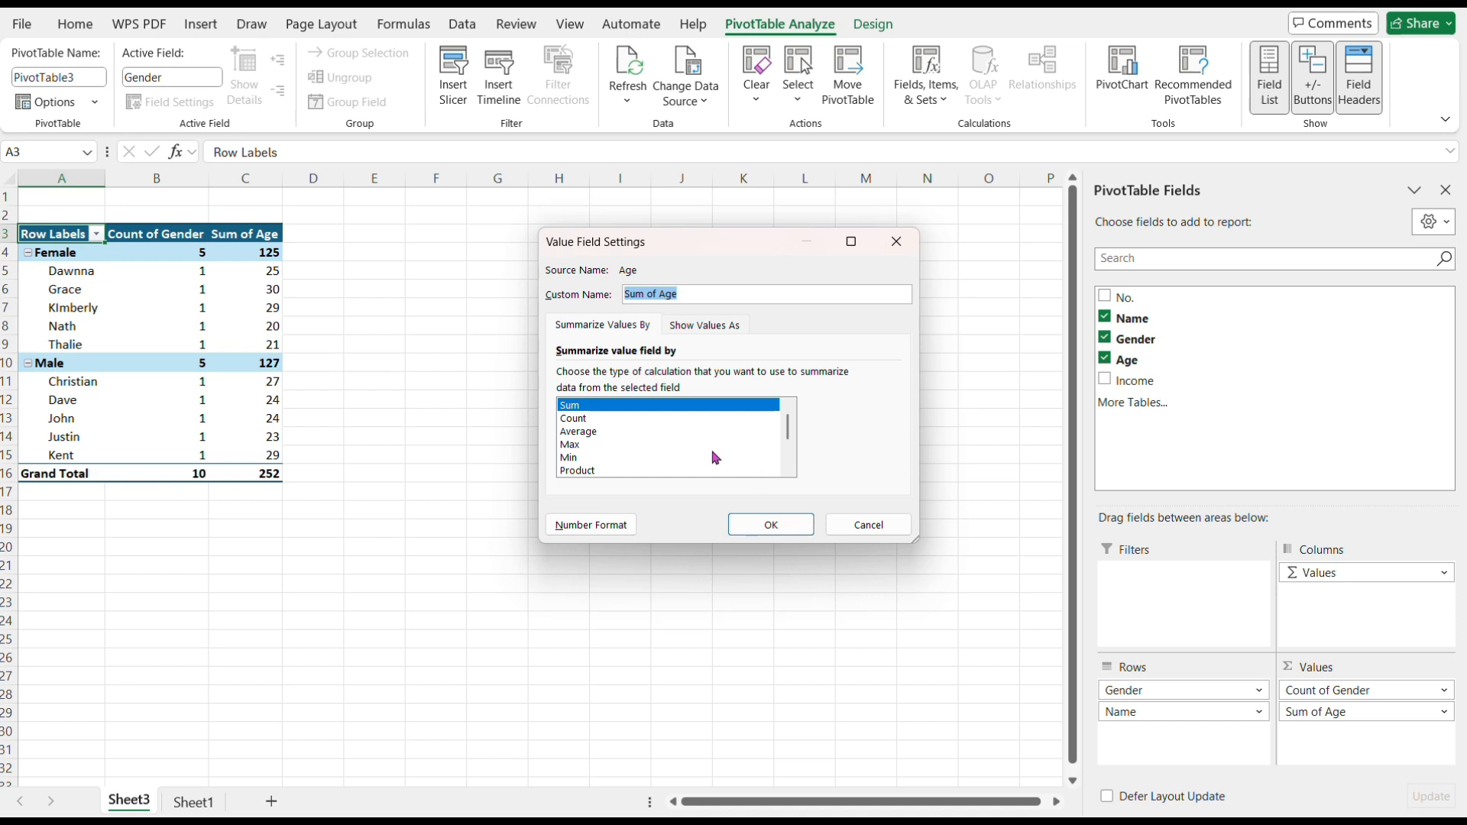
pyautogui.click(623, 445)
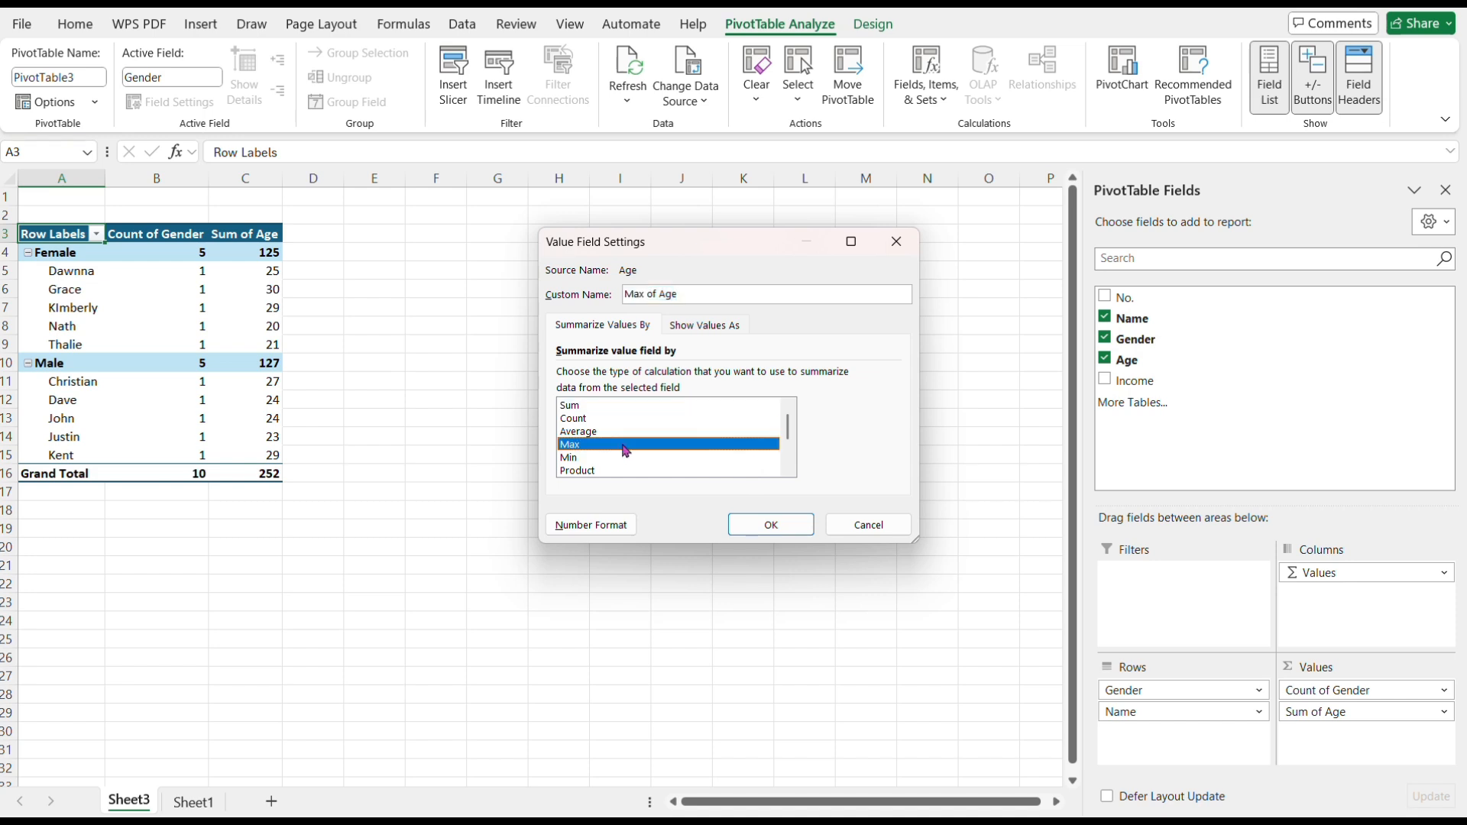
pyautogui.click(772, 524)
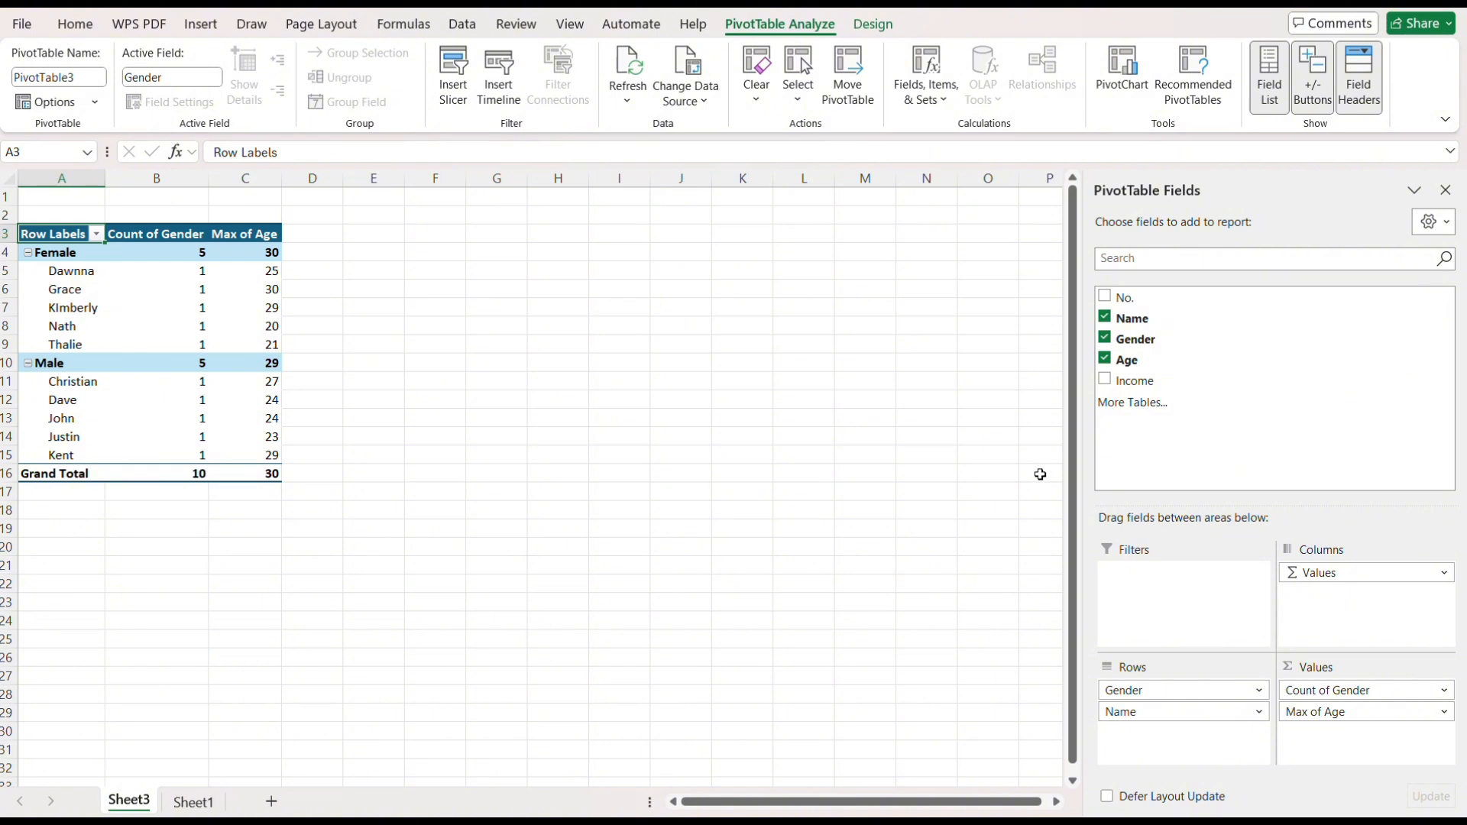
# Add Age to the pivot values again and summarize it by Min.
pyautogui.moveTo(1204, 362); pyautogui.dragTo(1334, 730)
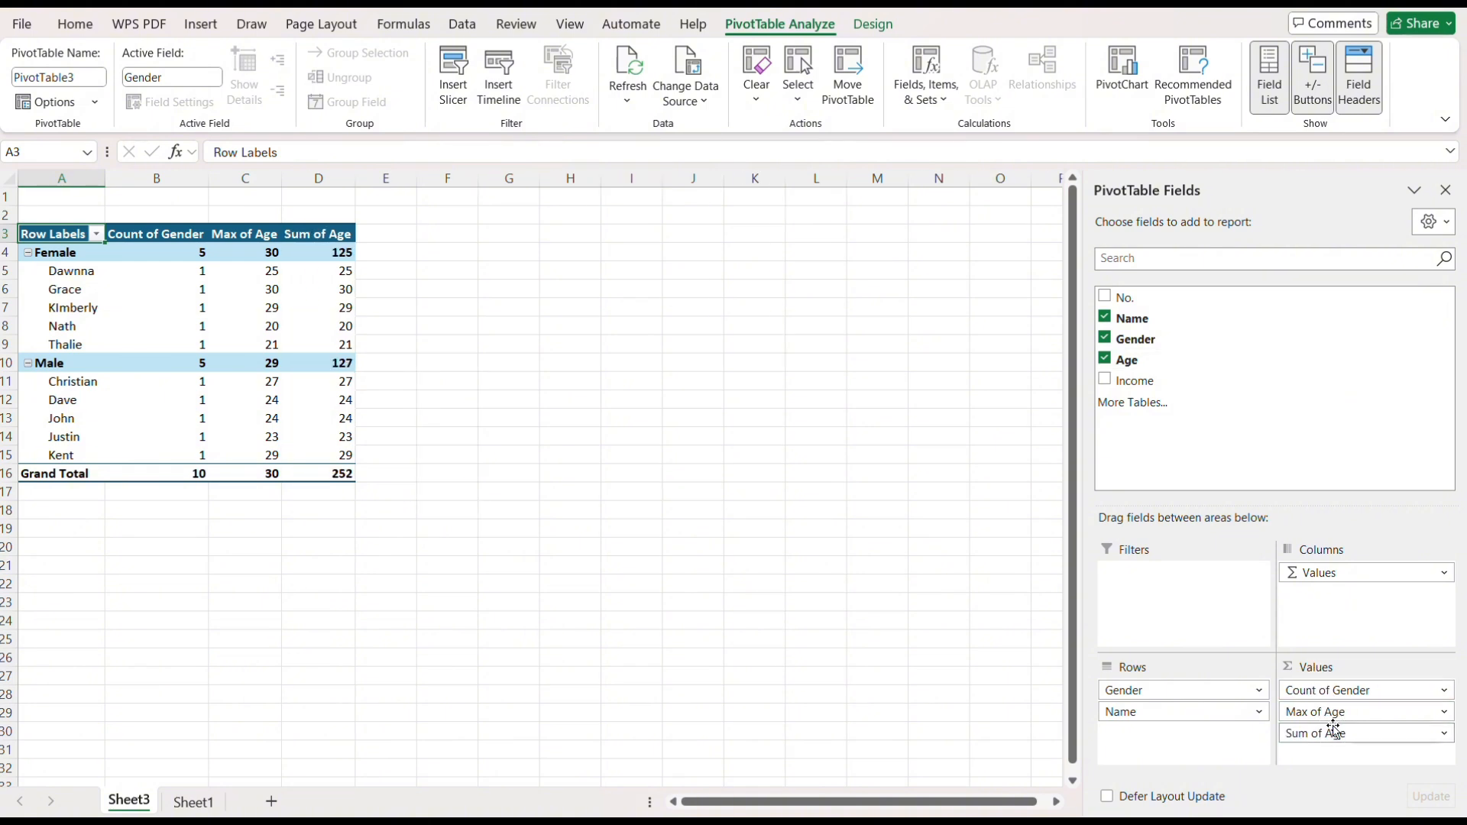
pyautogui.click(1444, 734)
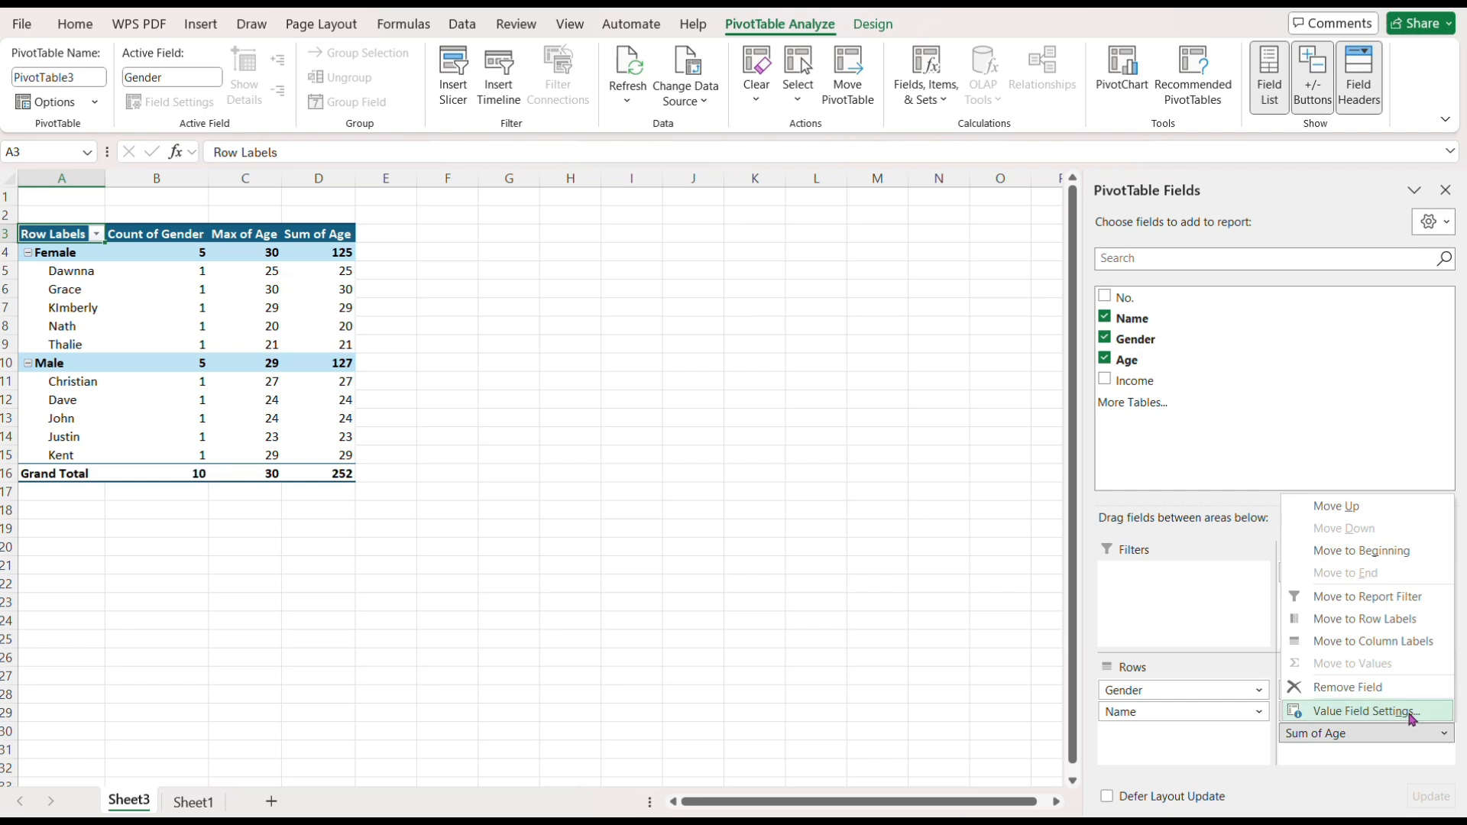
pyautogui.click(1366, 710)
pyautogui.click(661, 459)
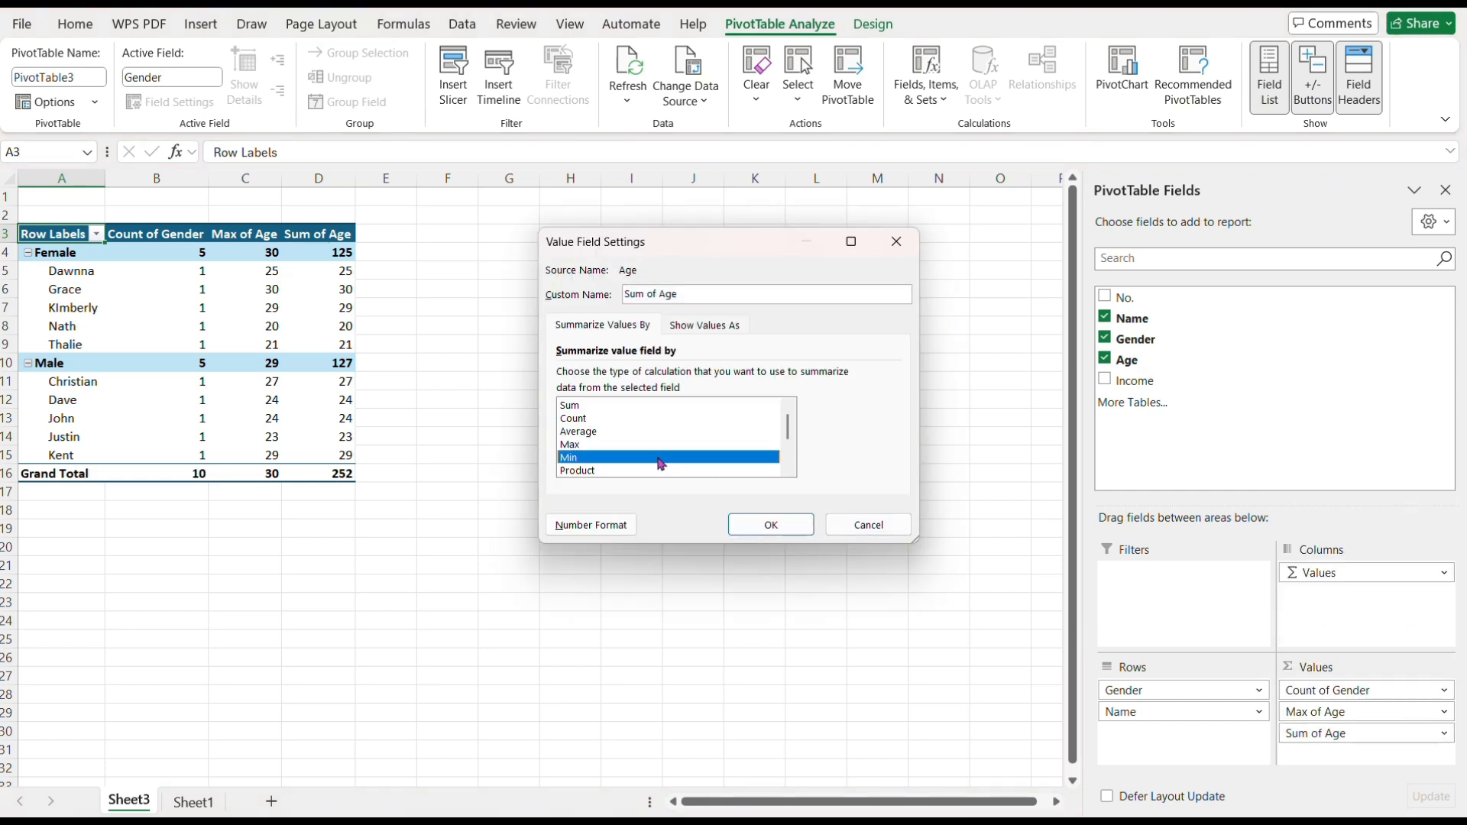
pyautogui.click(773, 524)
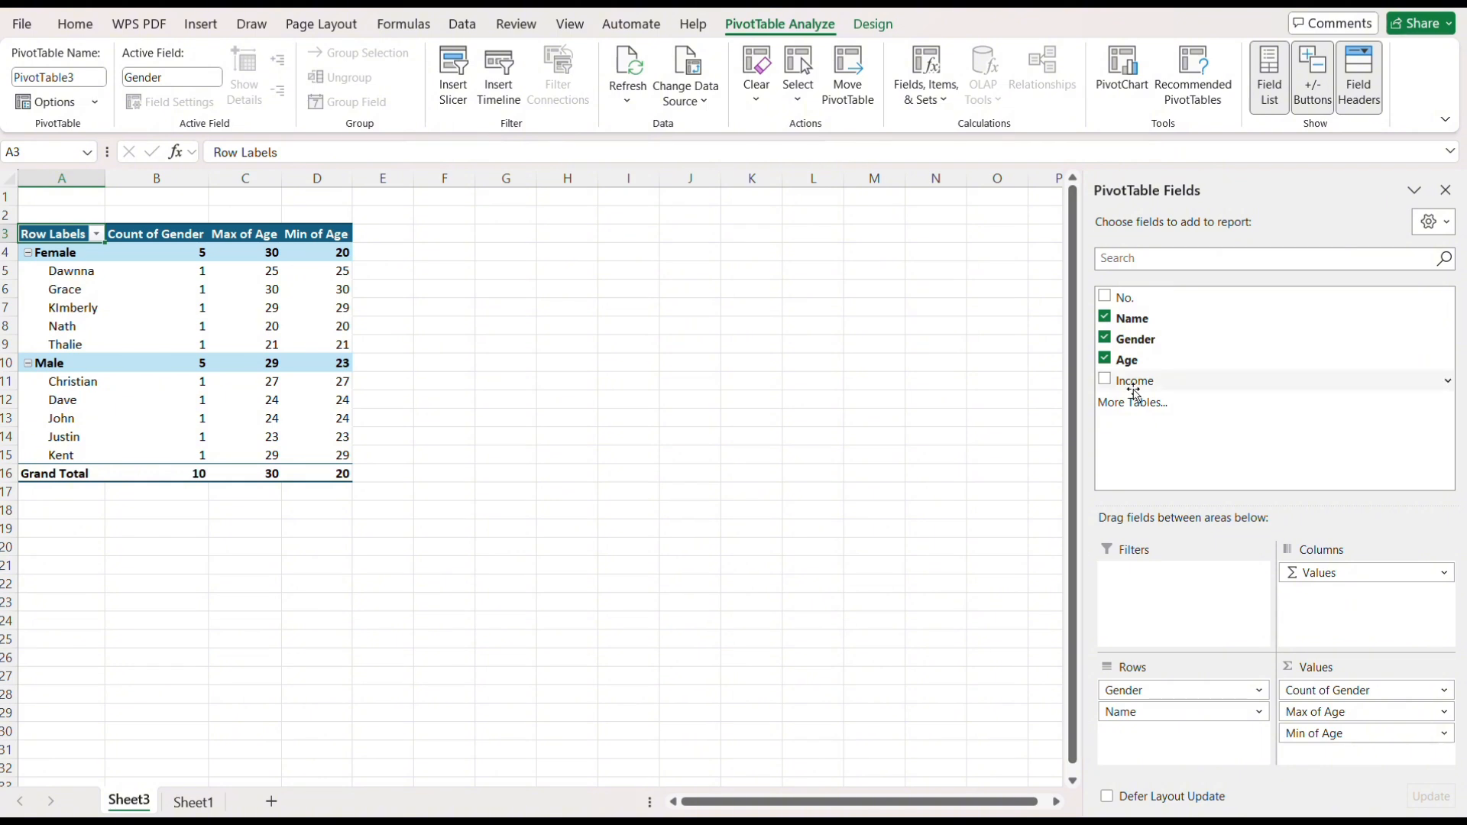
# Add Income to the pivot values and summarize it by Max.
pyautogui.moveTo(1135, 392); pyautogui.dragTo(1385, 753)
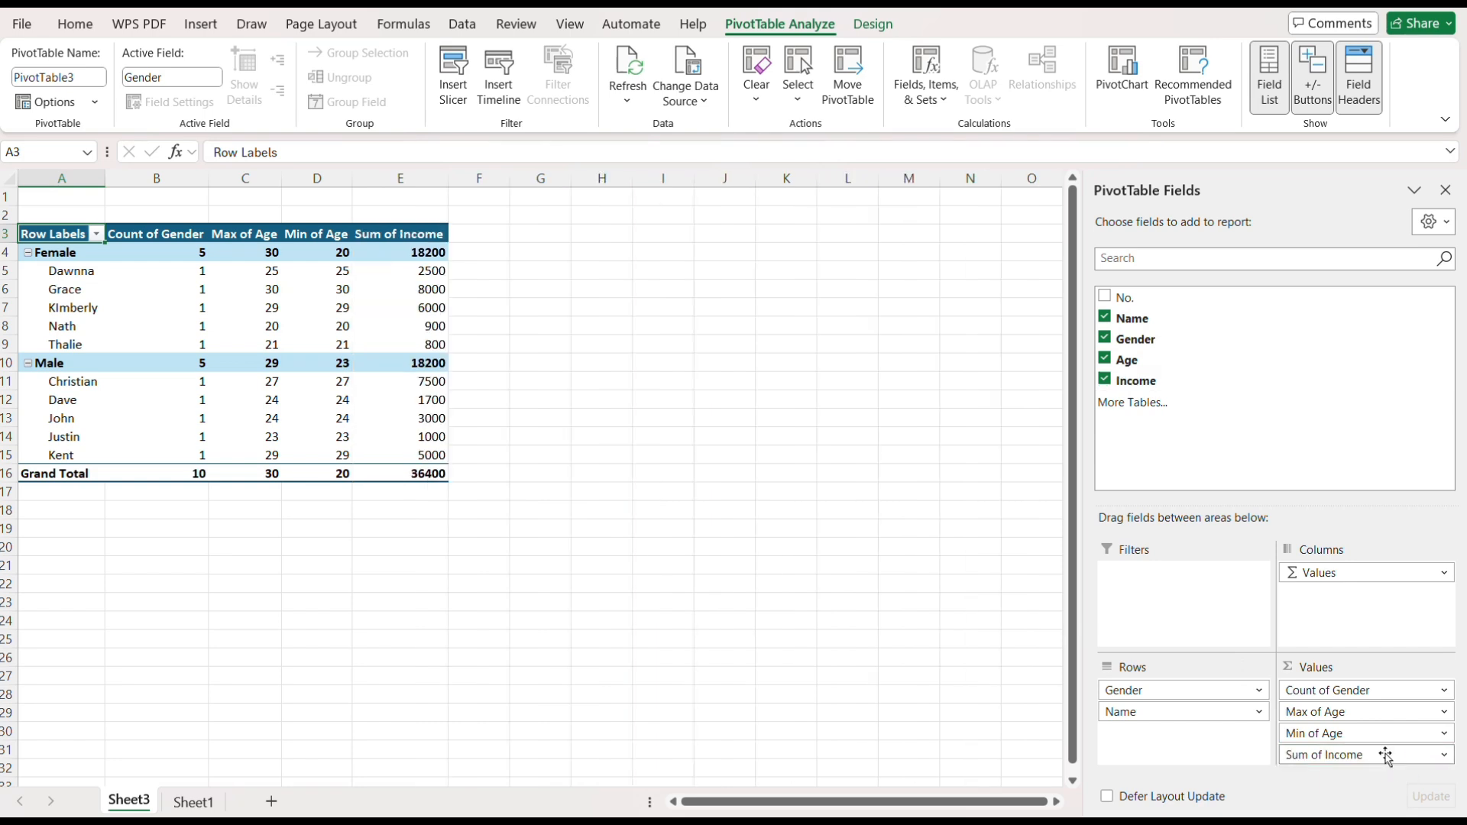
pyautogui.click(1444, 757)
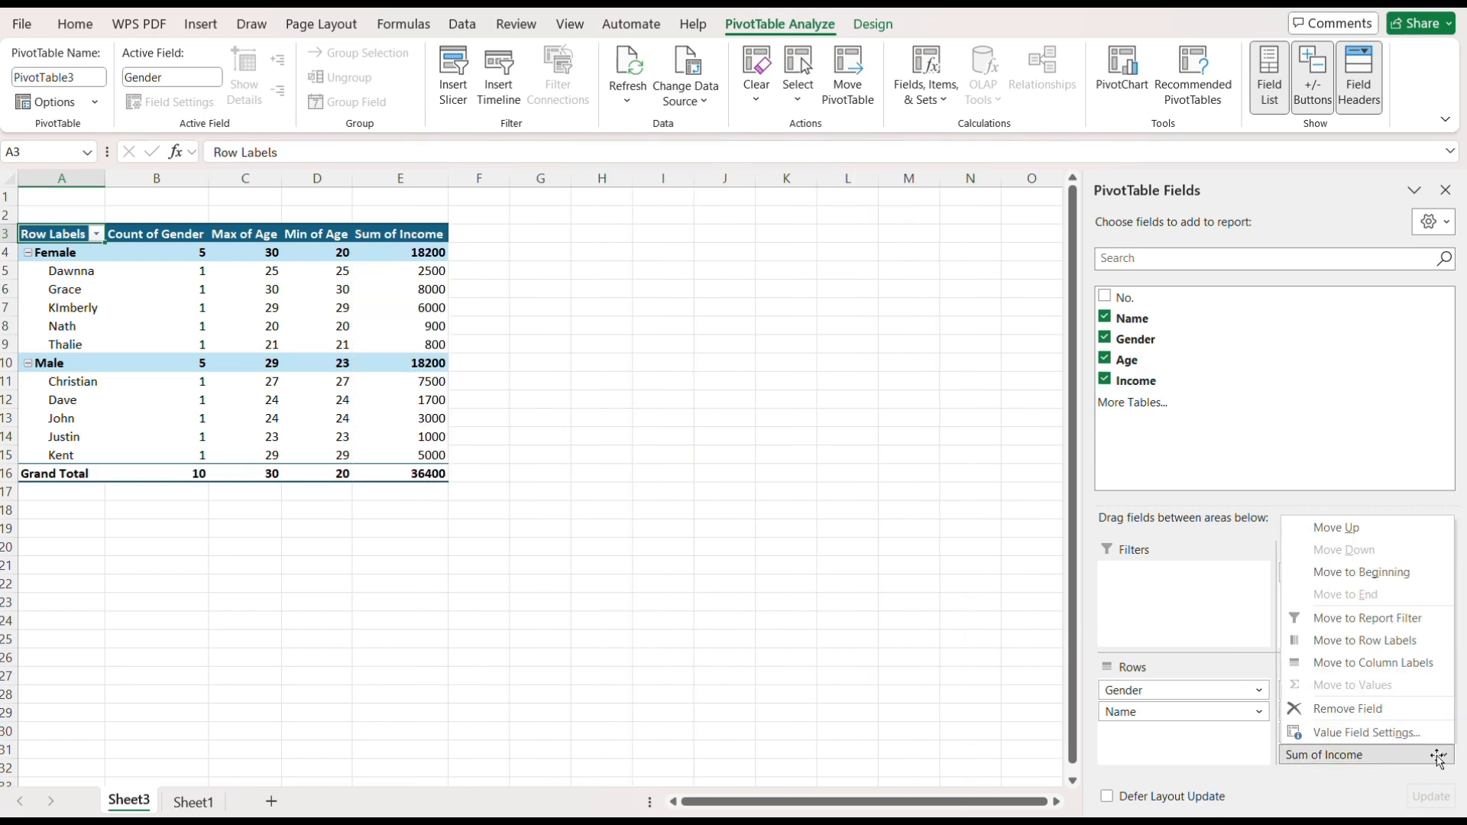
pyautogui.click(1395, 735)
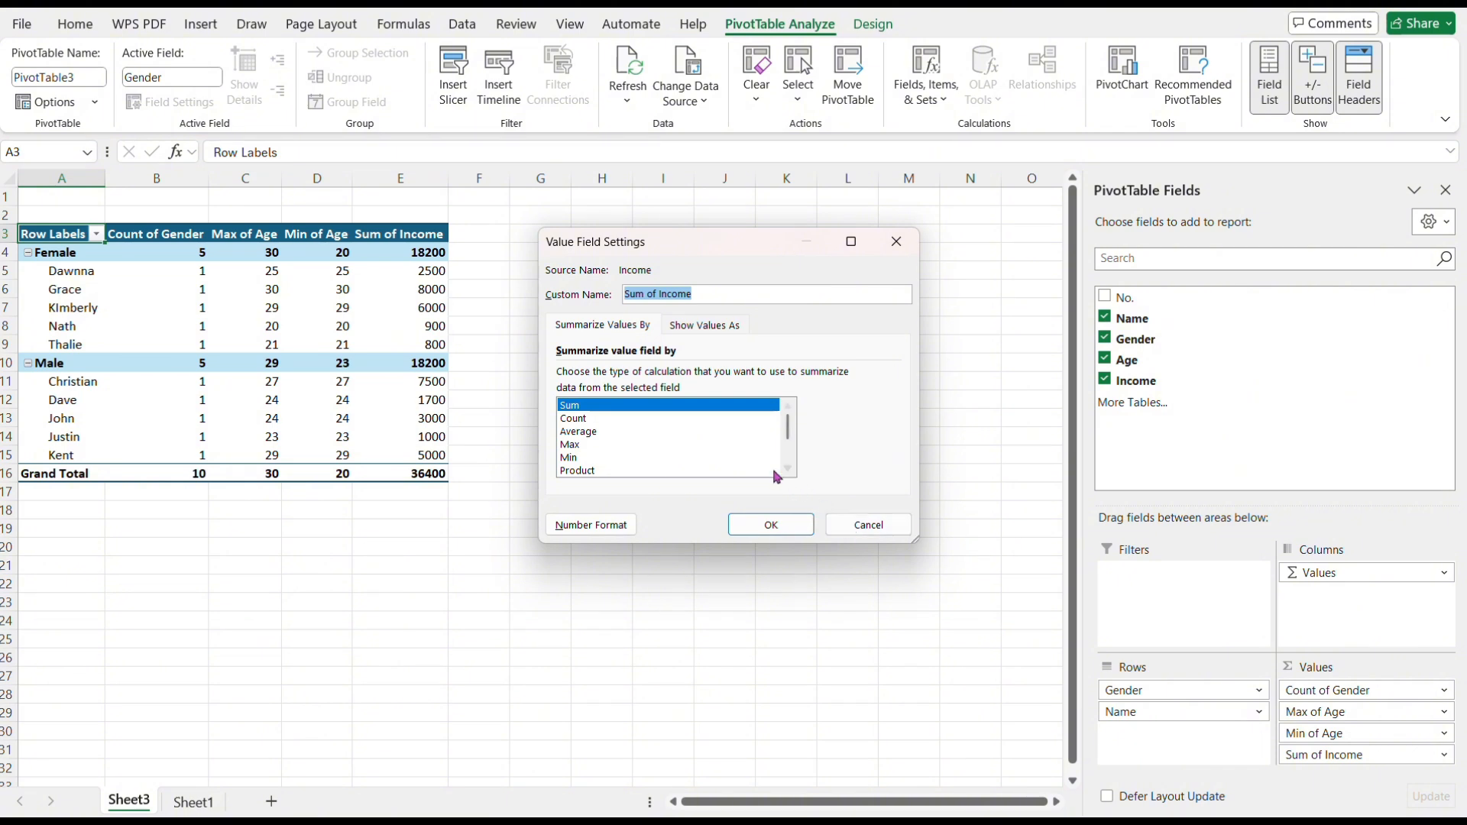
pyautogui.click(747, 444)
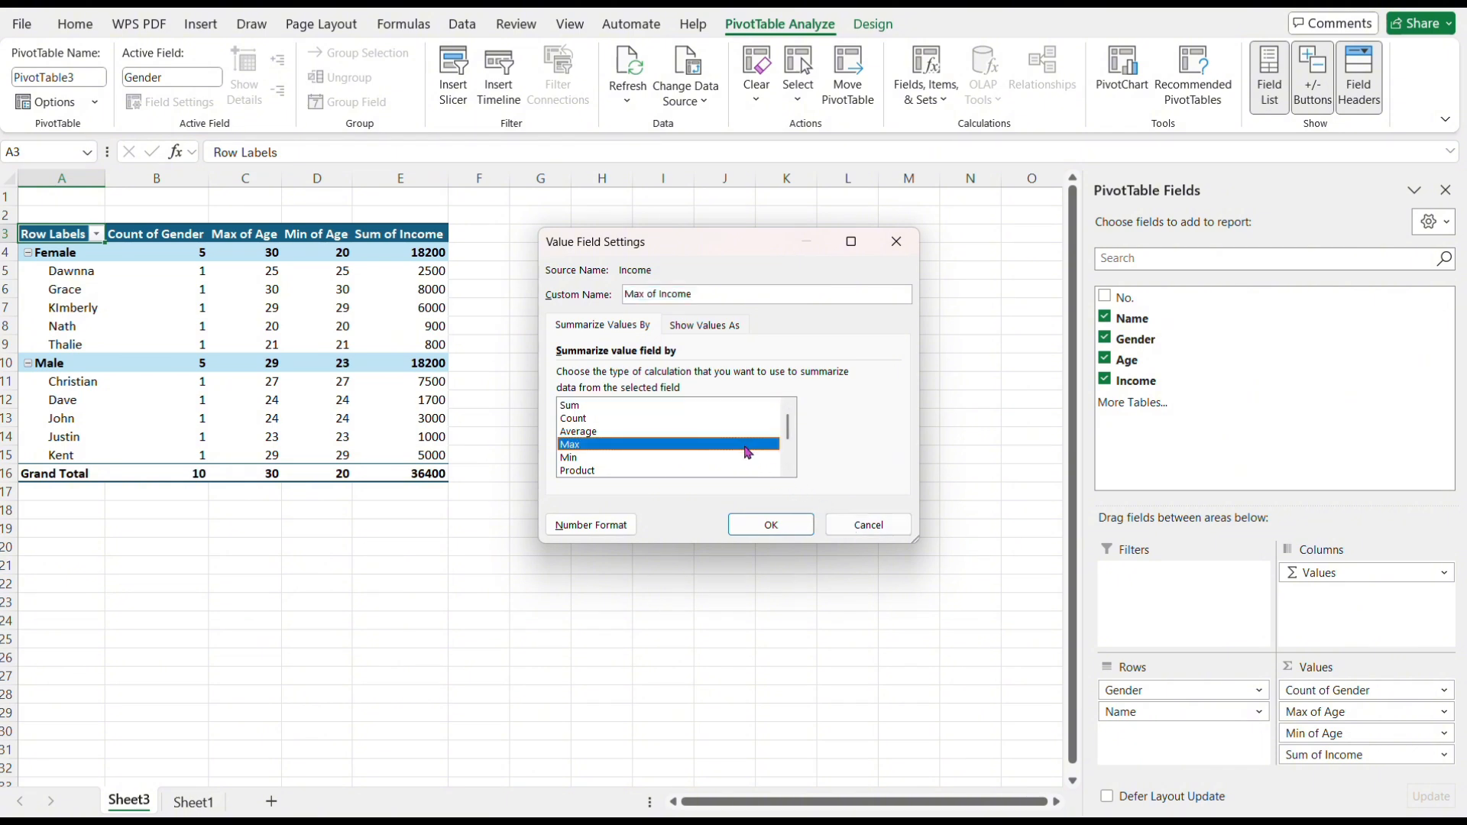
pyautogui.click(771, 525)
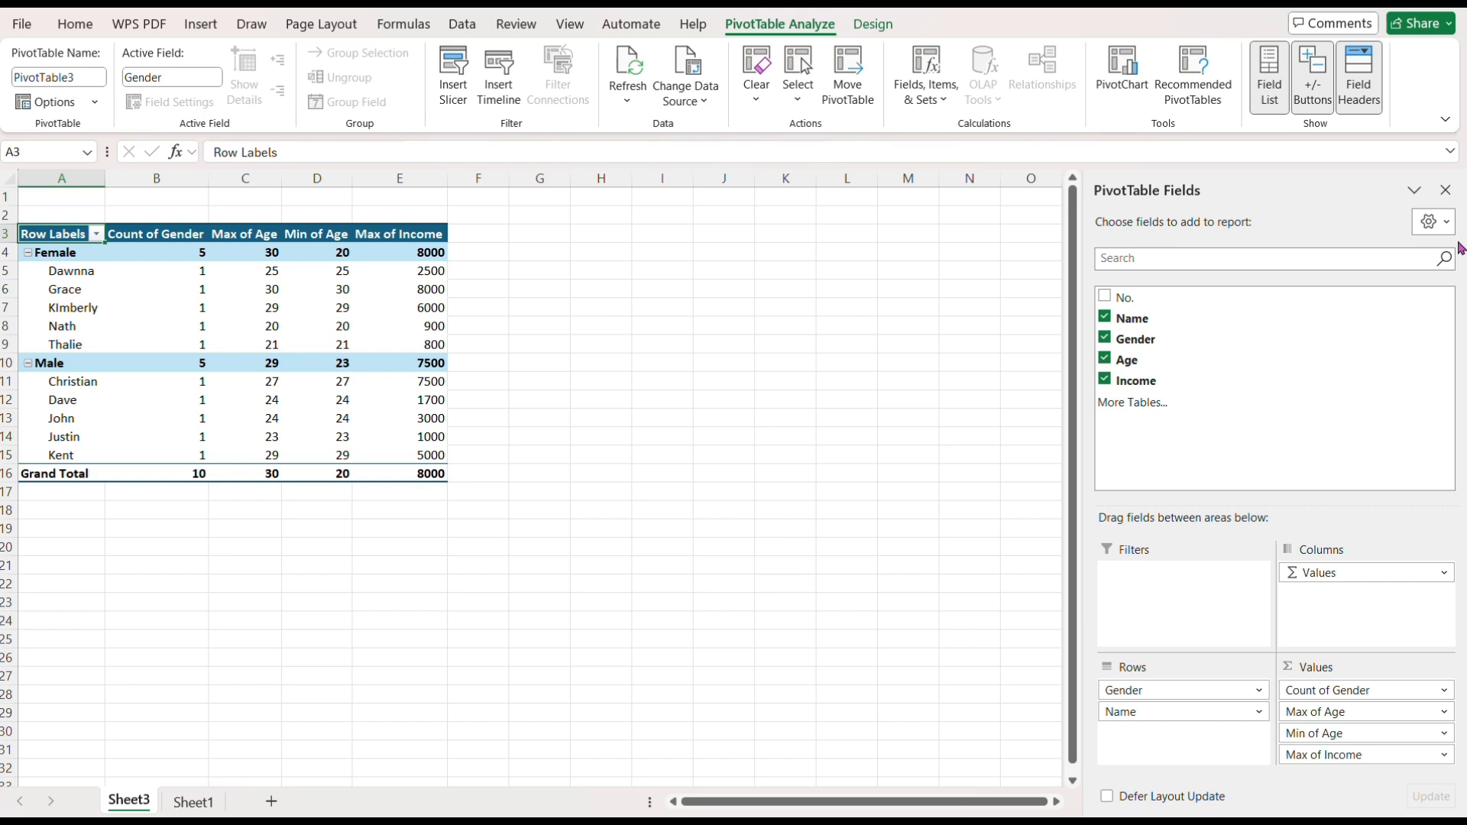
# Close the PivotTable field list and review Sheet1 before returning to the pivot sheet.
pyautogui.click(1445, 189)
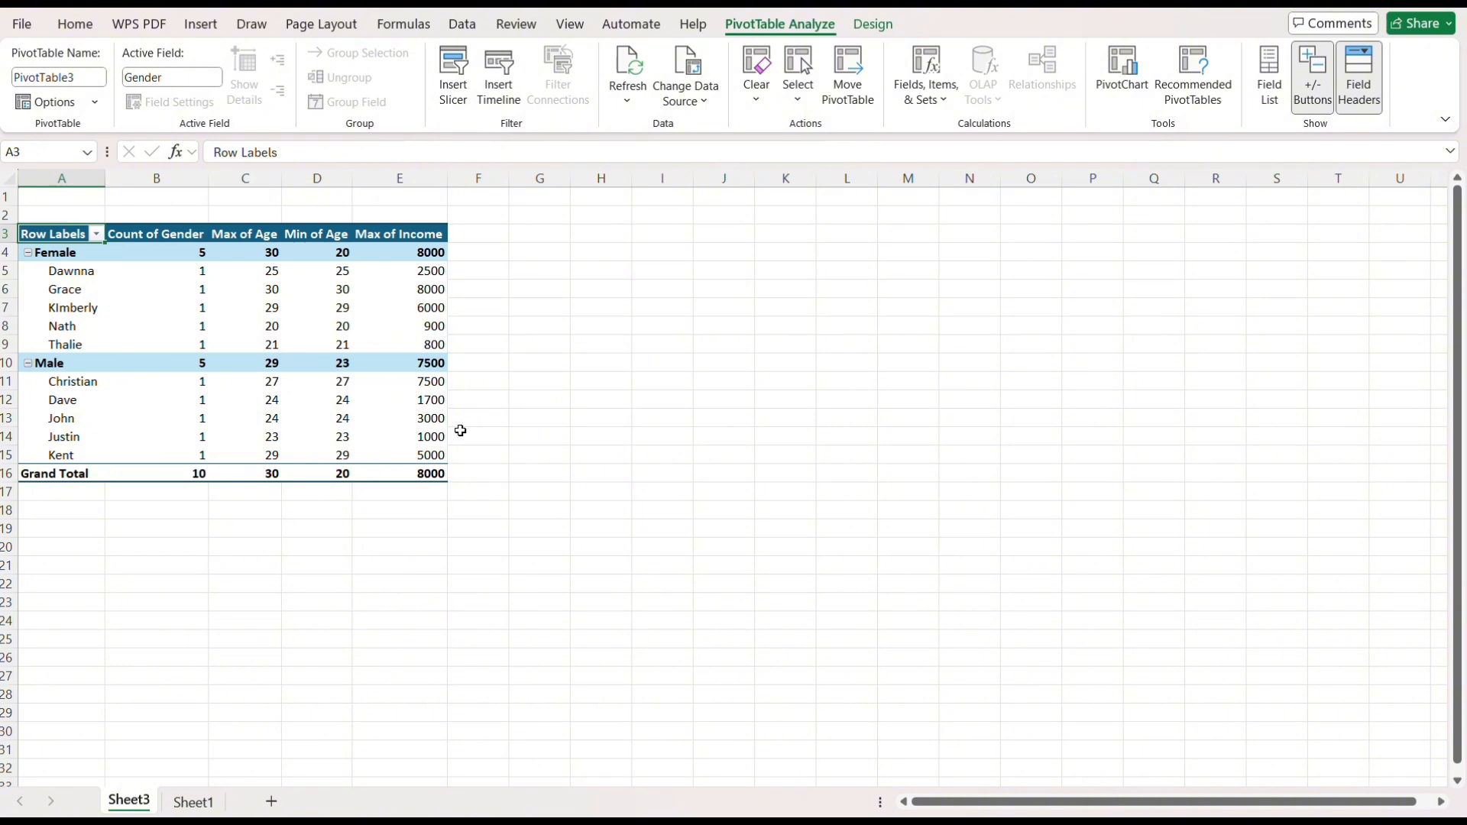
pyautogui.click(194, 801)
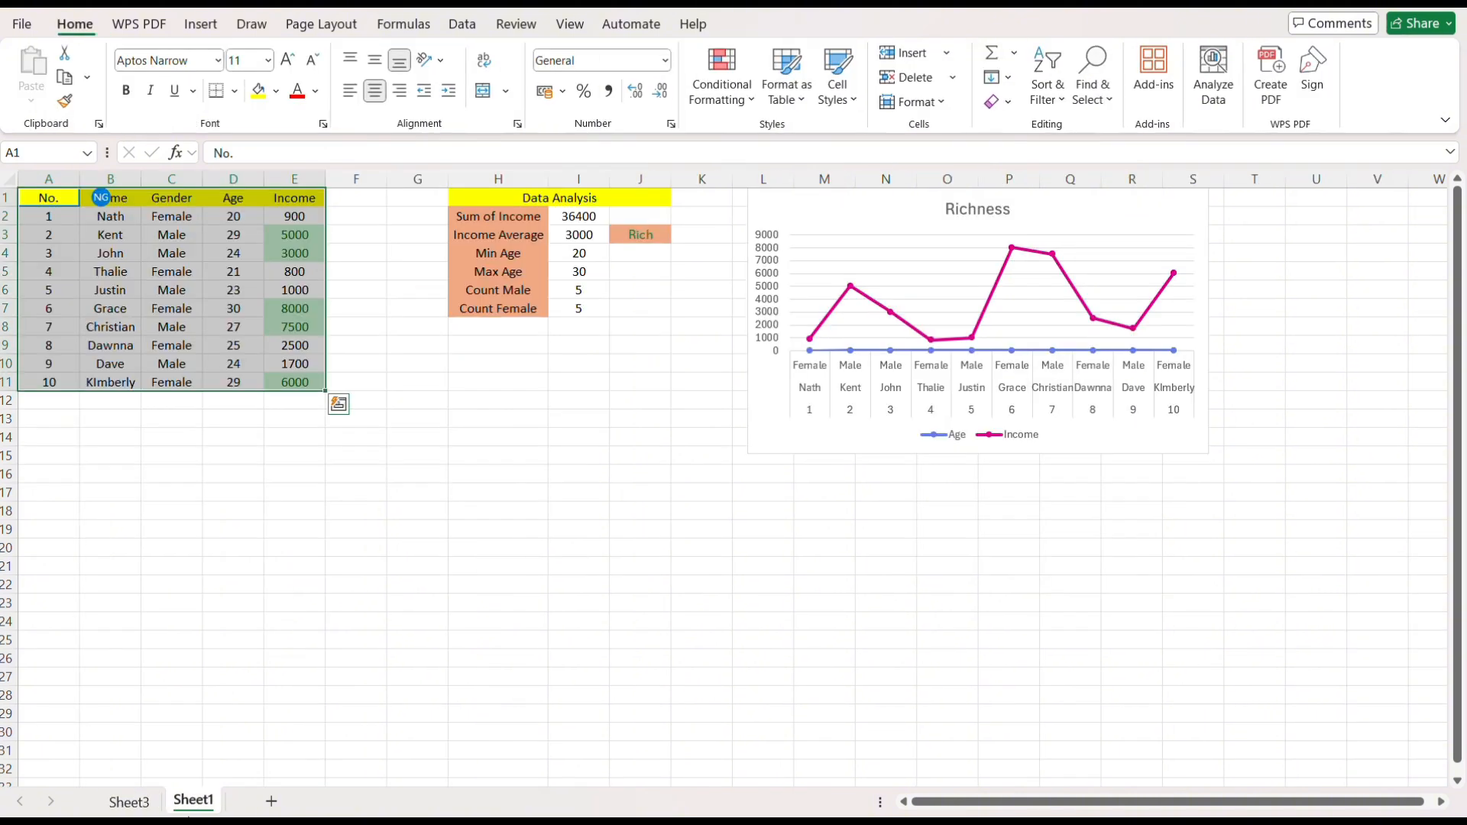
pyautogui.click(367, 397)
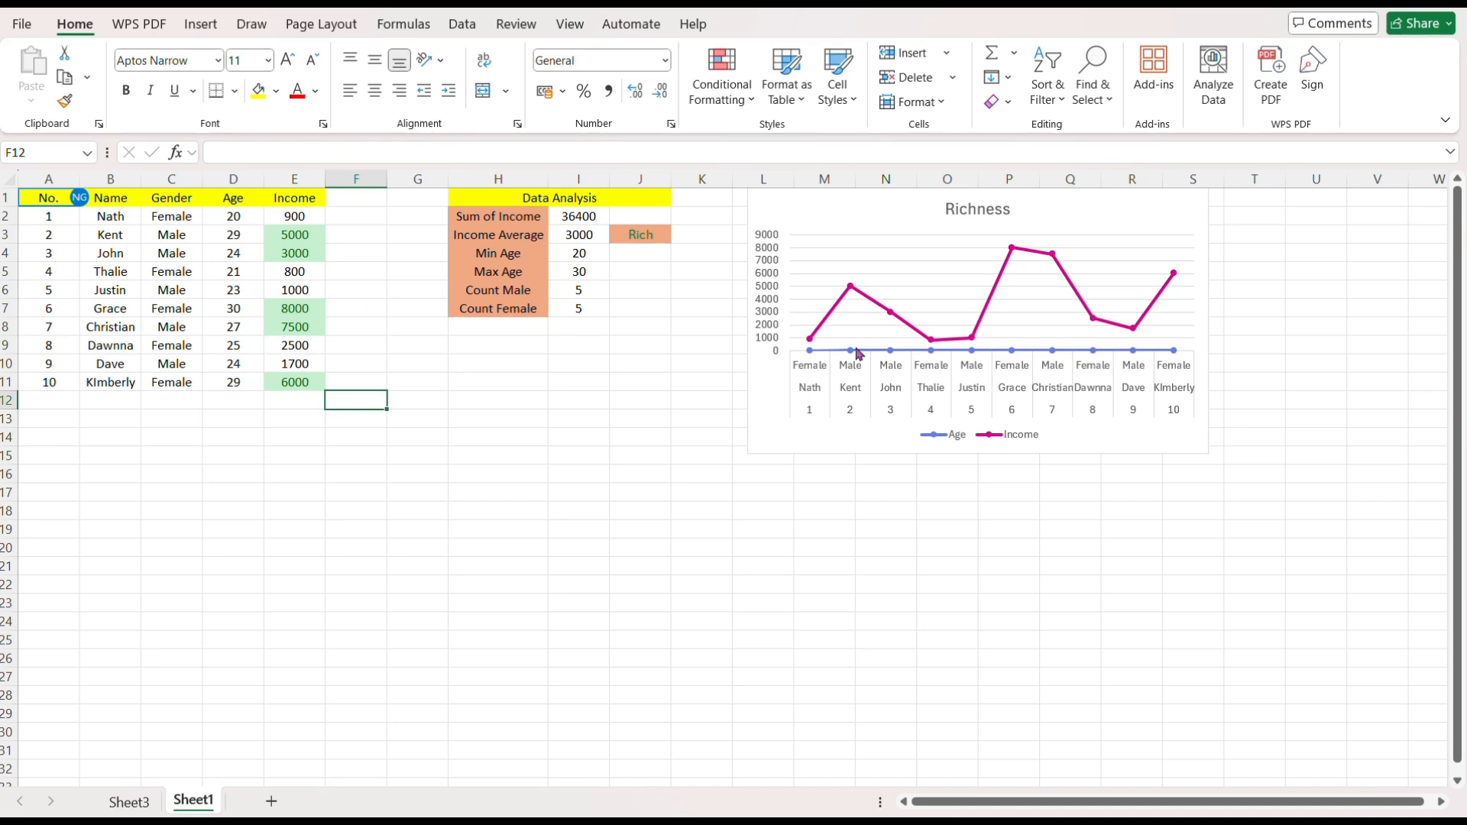
pyautogui.click(138, 801)
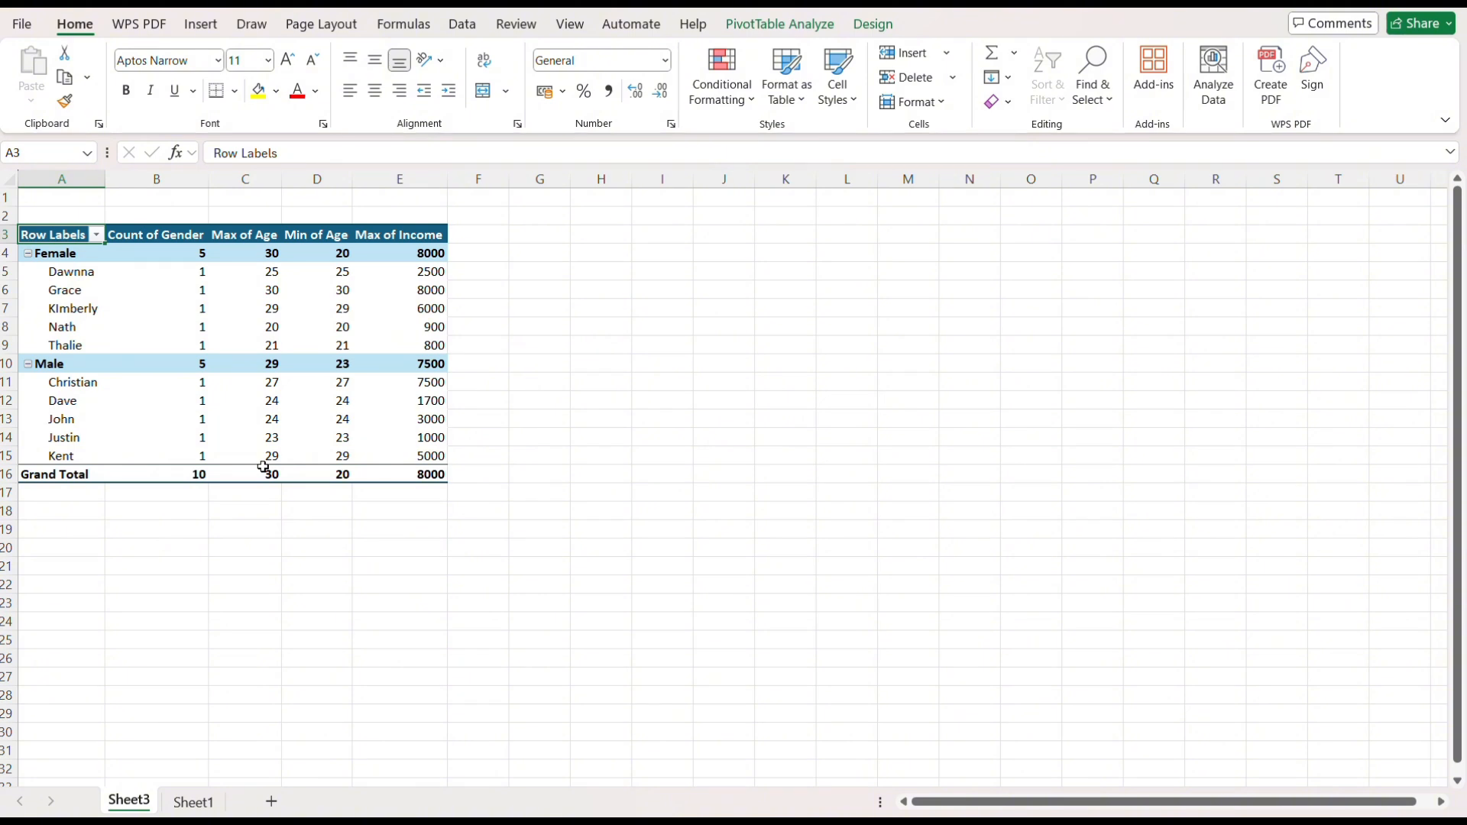